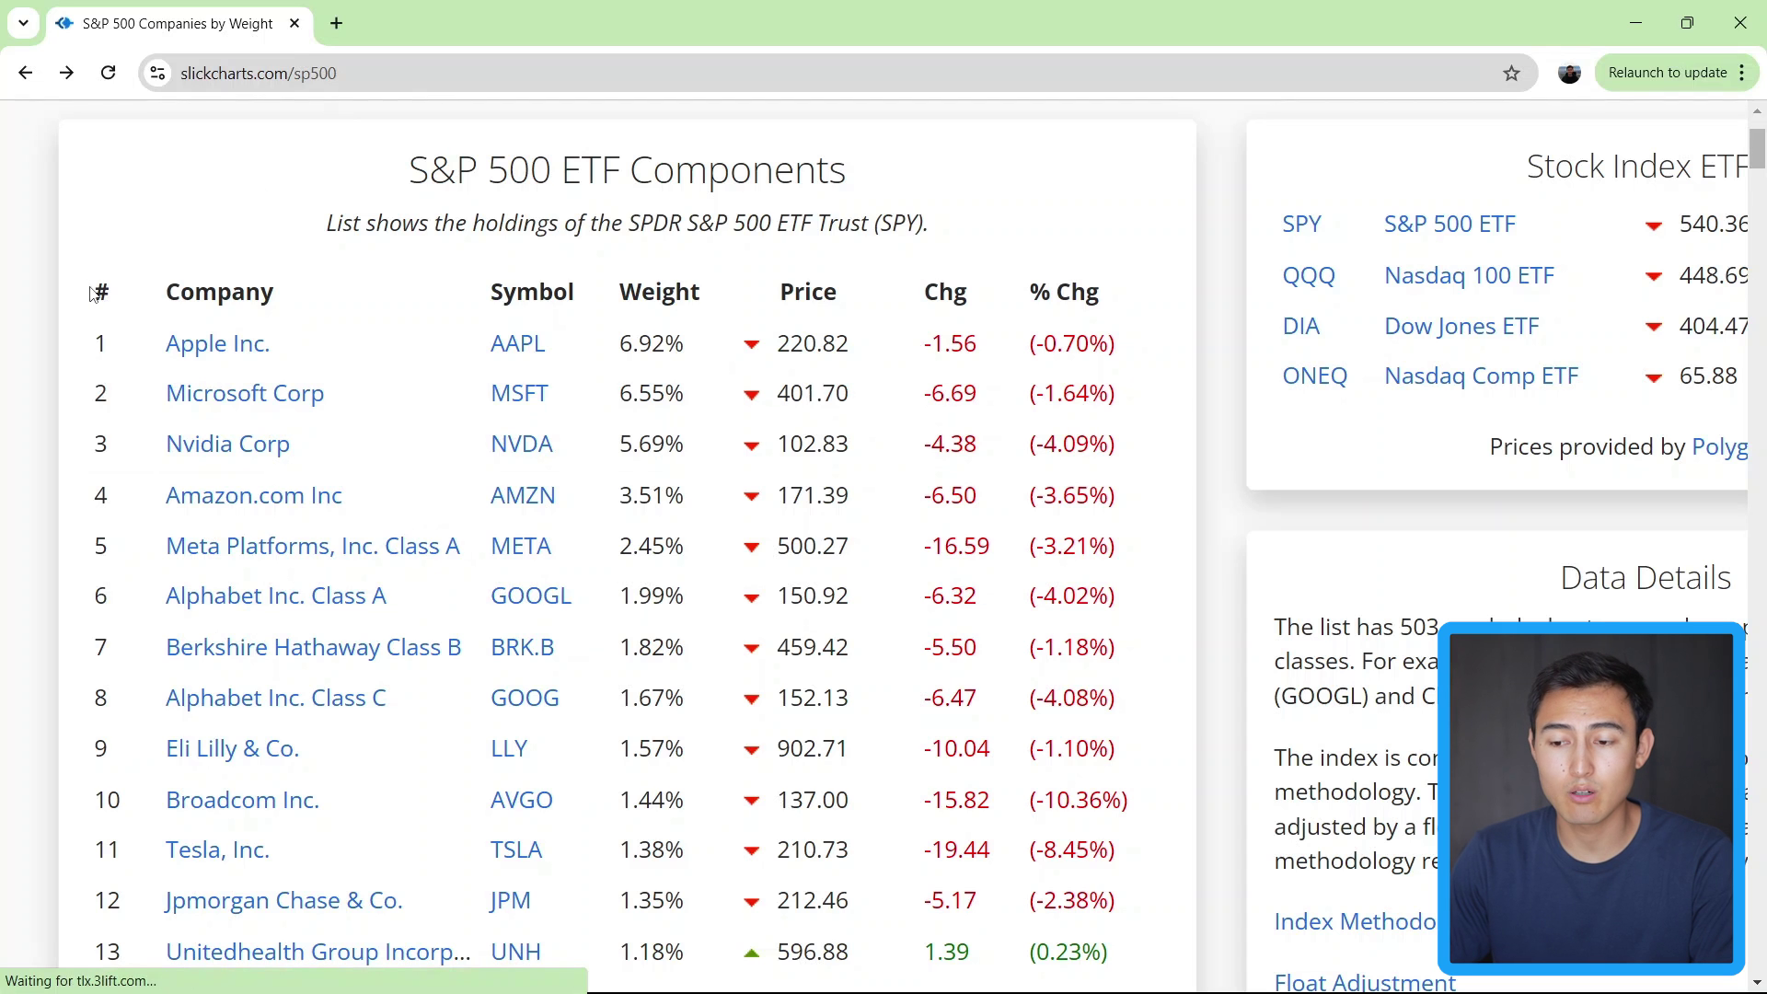
left_click_drag(91, 293, 957, 600)
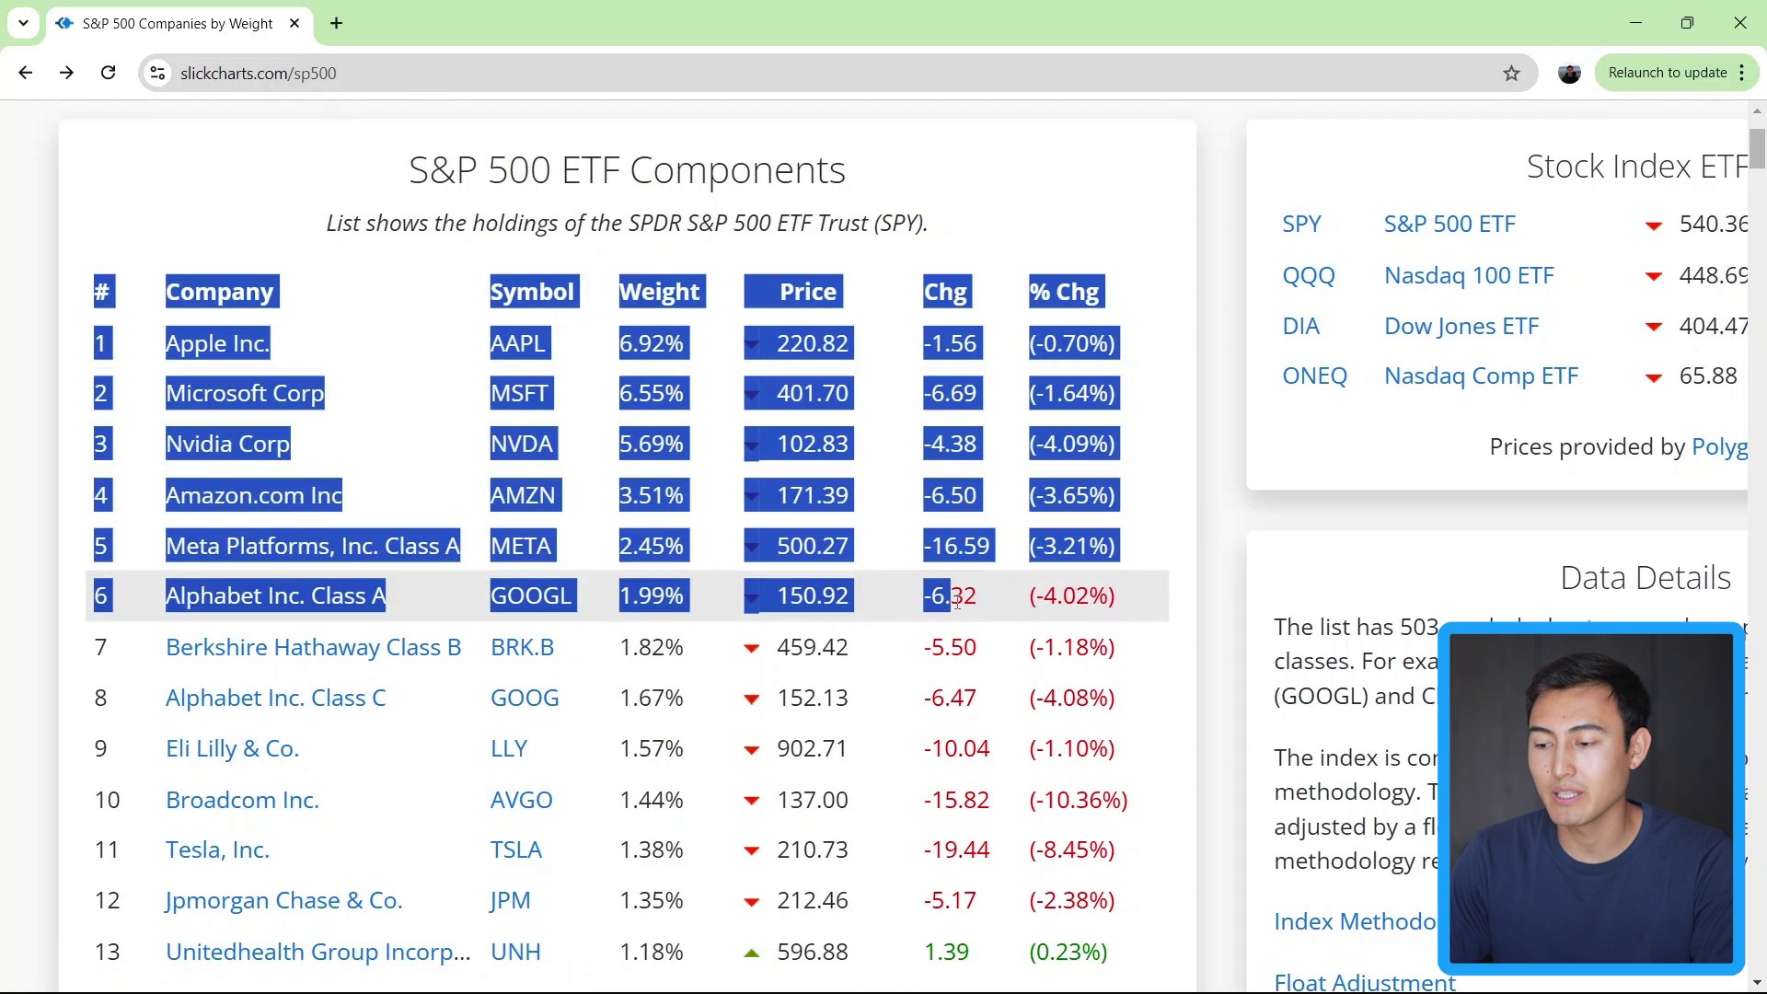
left_click(1193, 473)
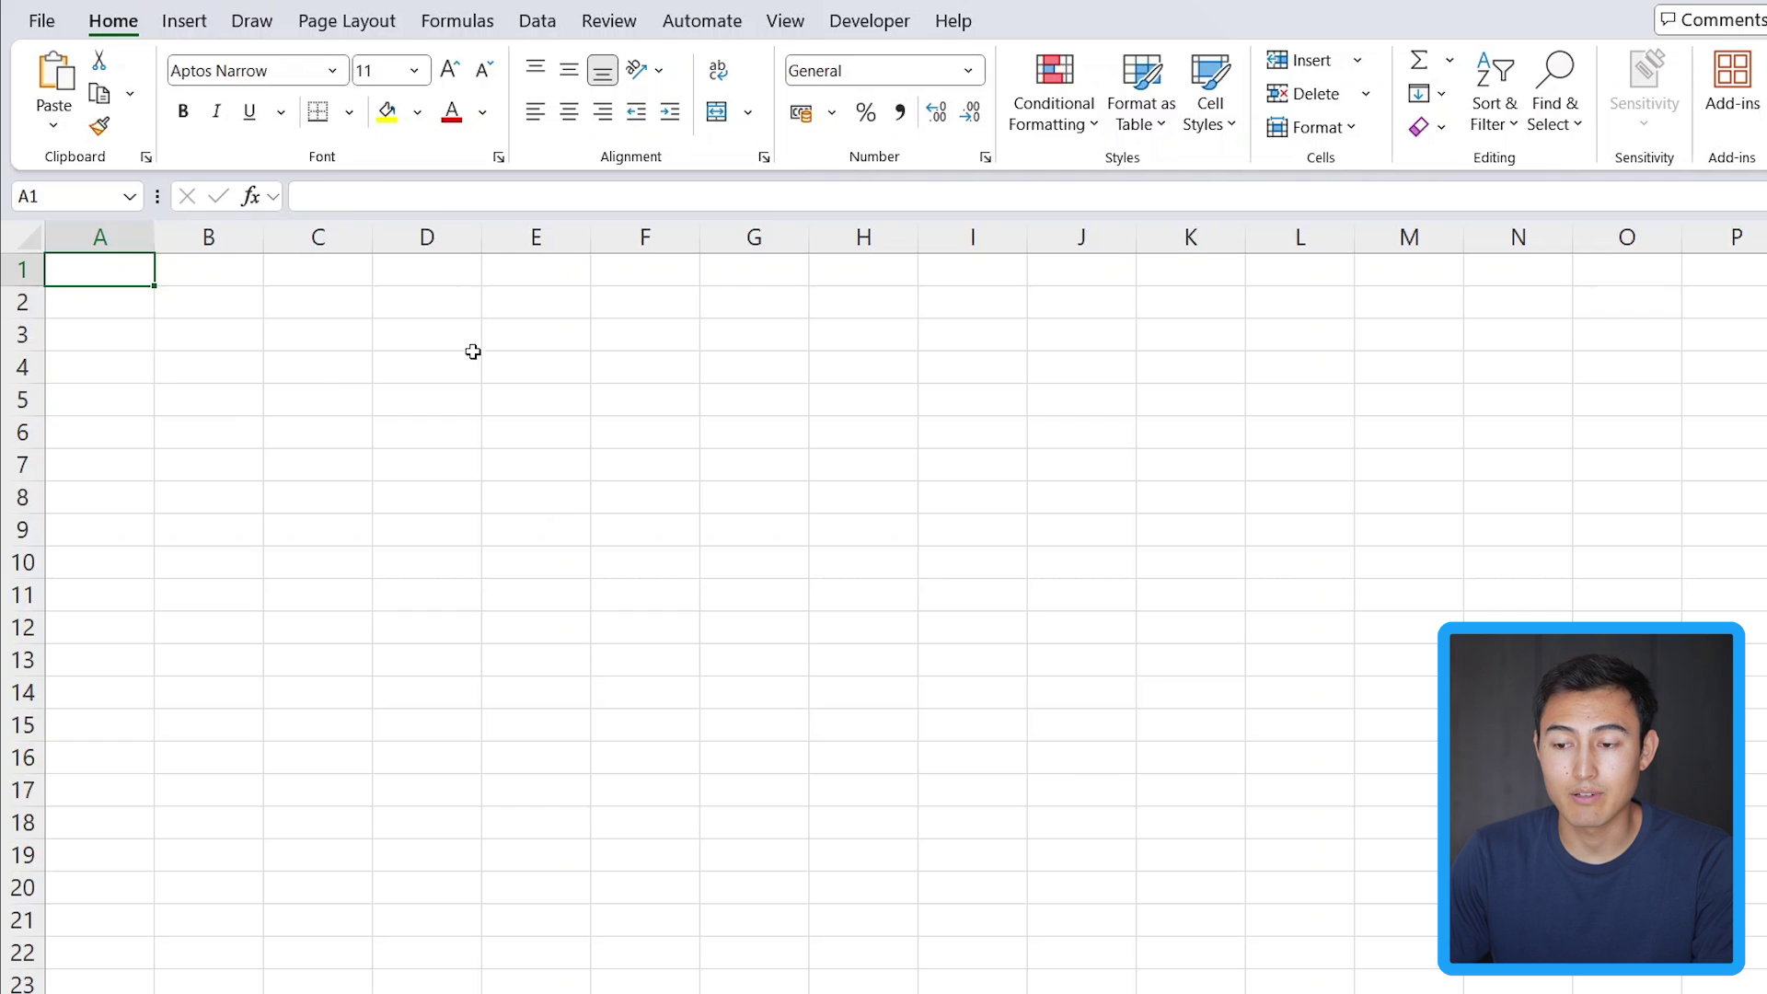
left_click(539, 21)
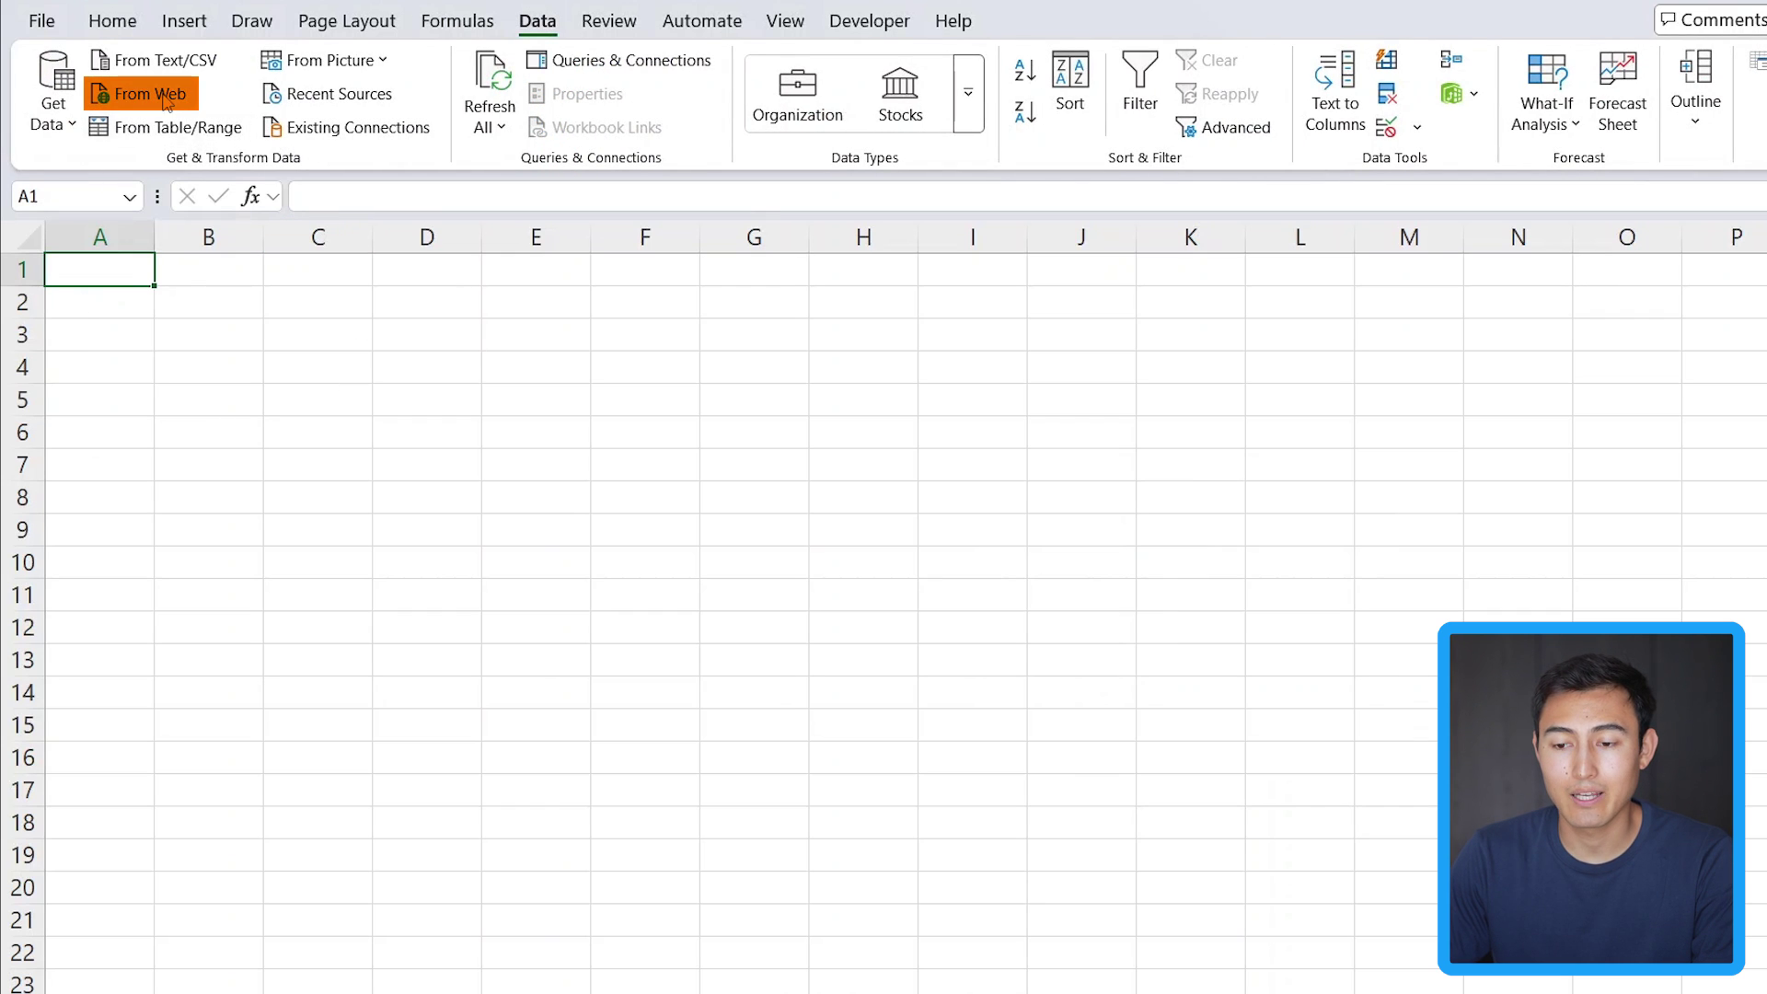
left_click(147, 94)
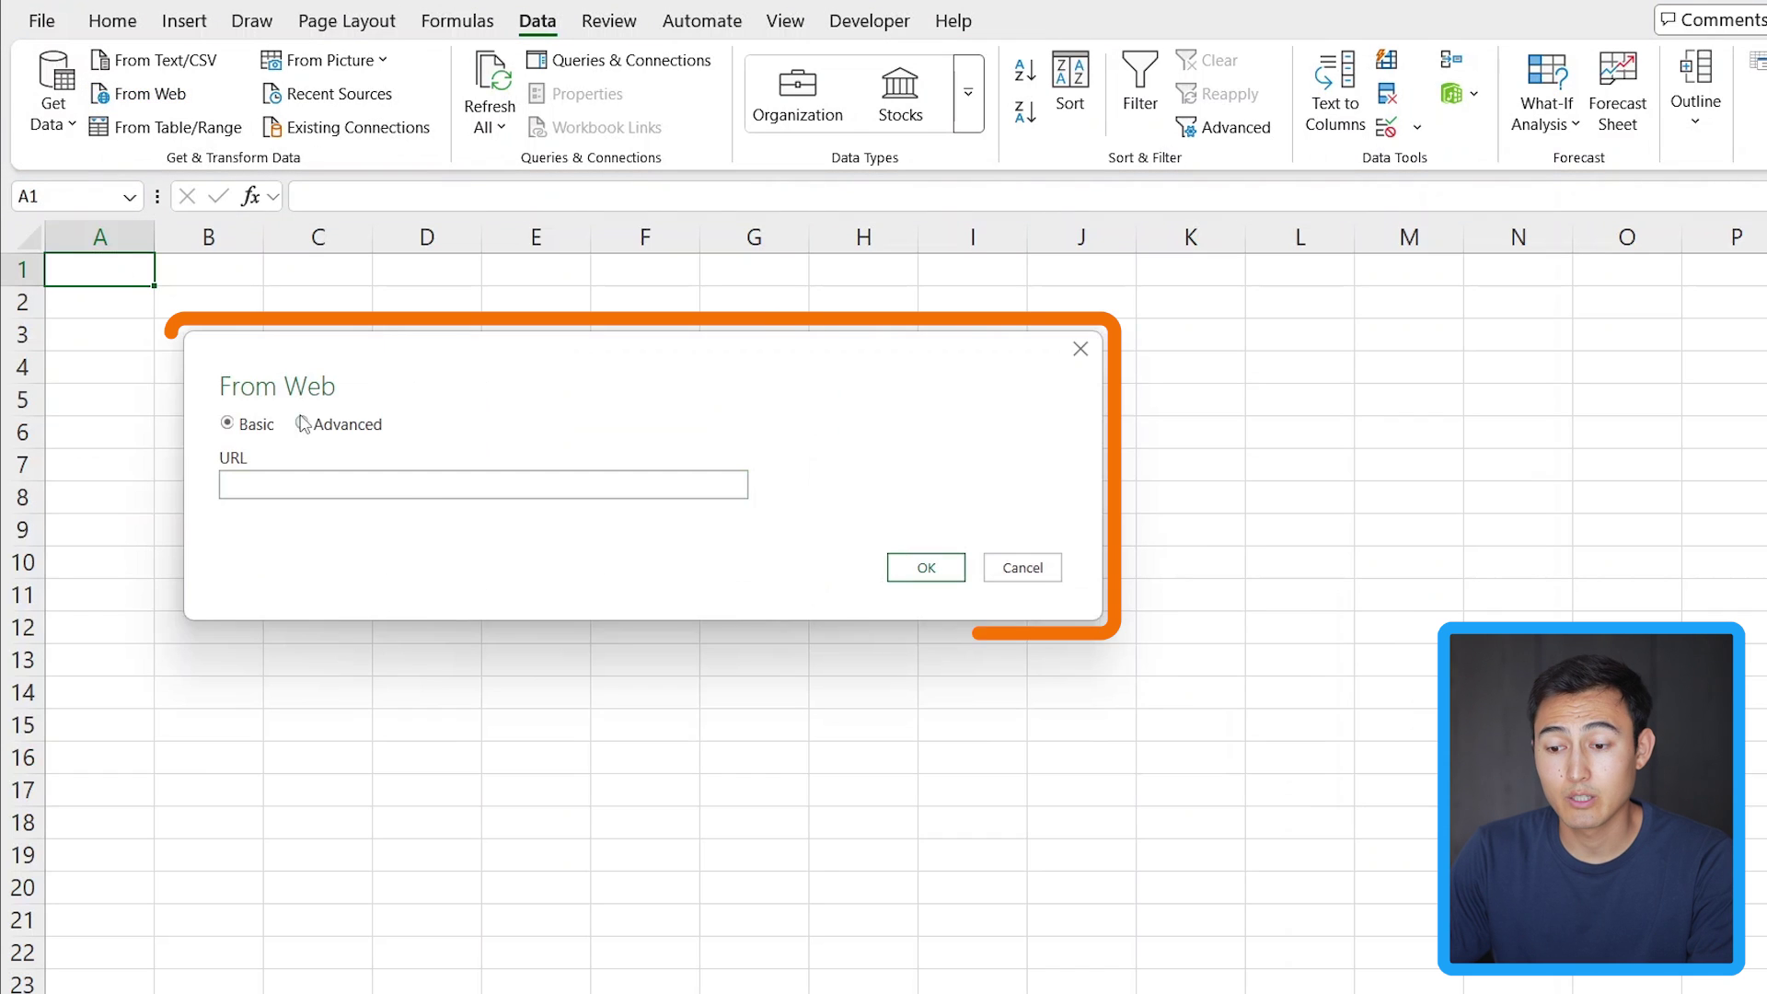
left_click(313, 485)
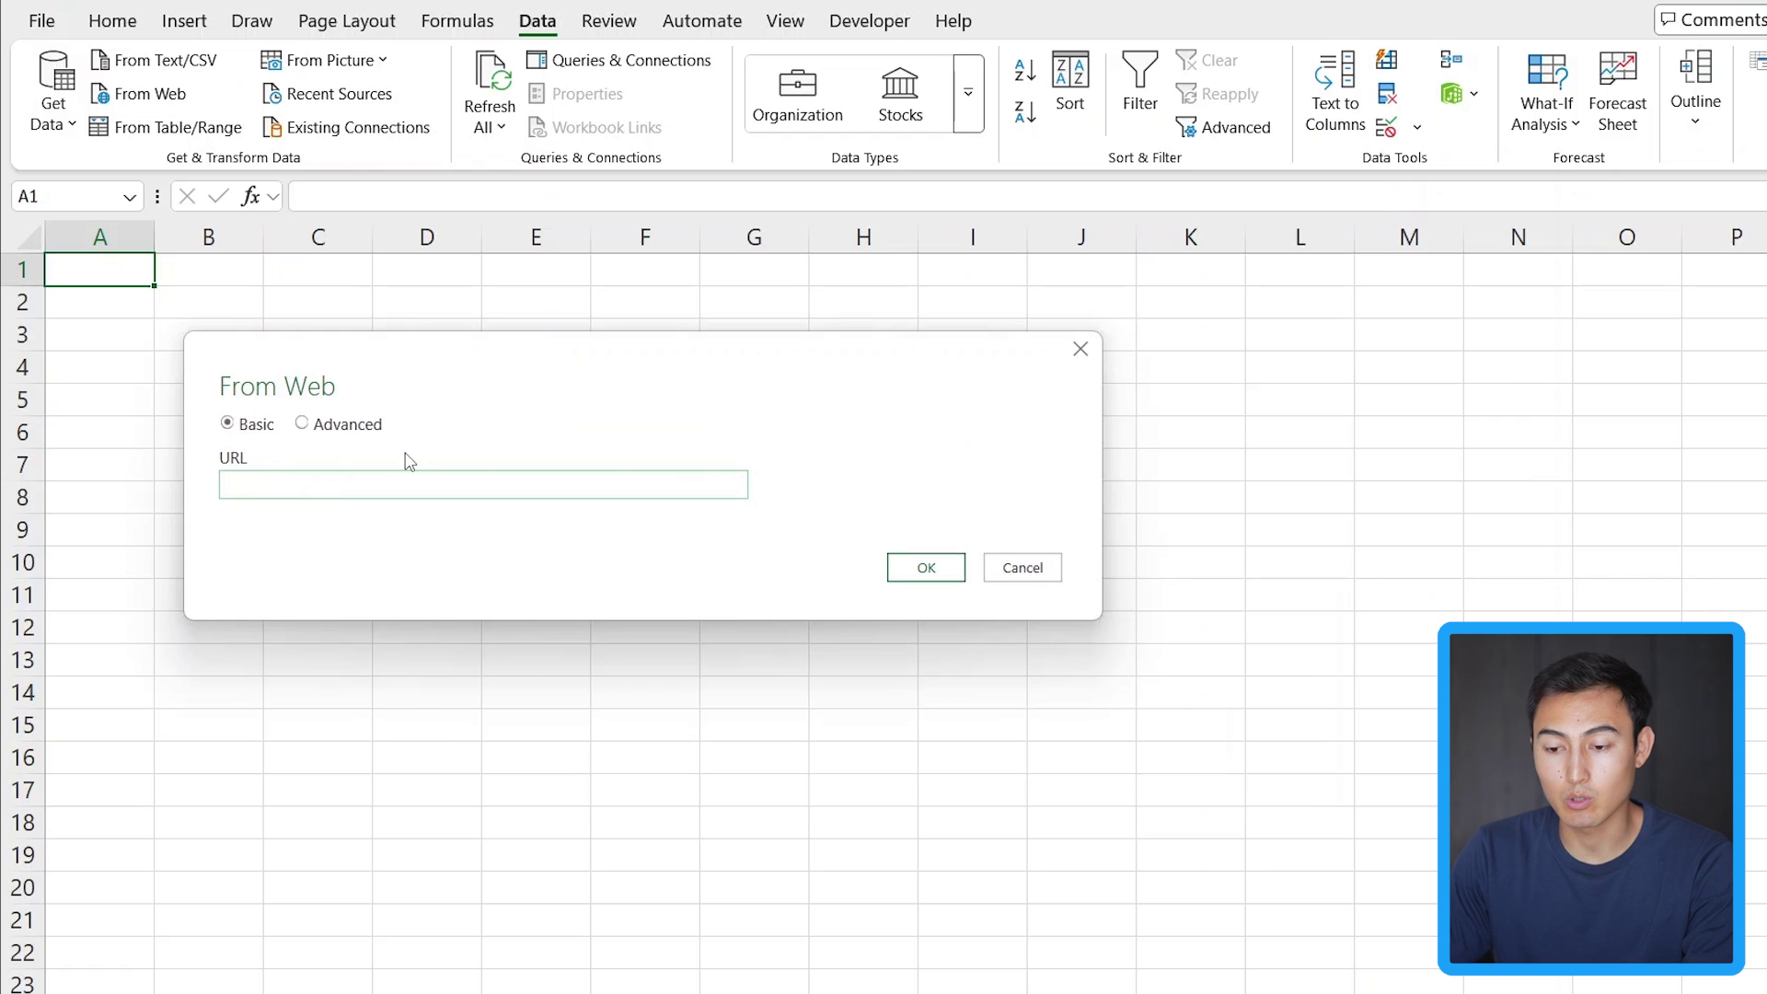
type("https://www.slickcharts.com/sp500")
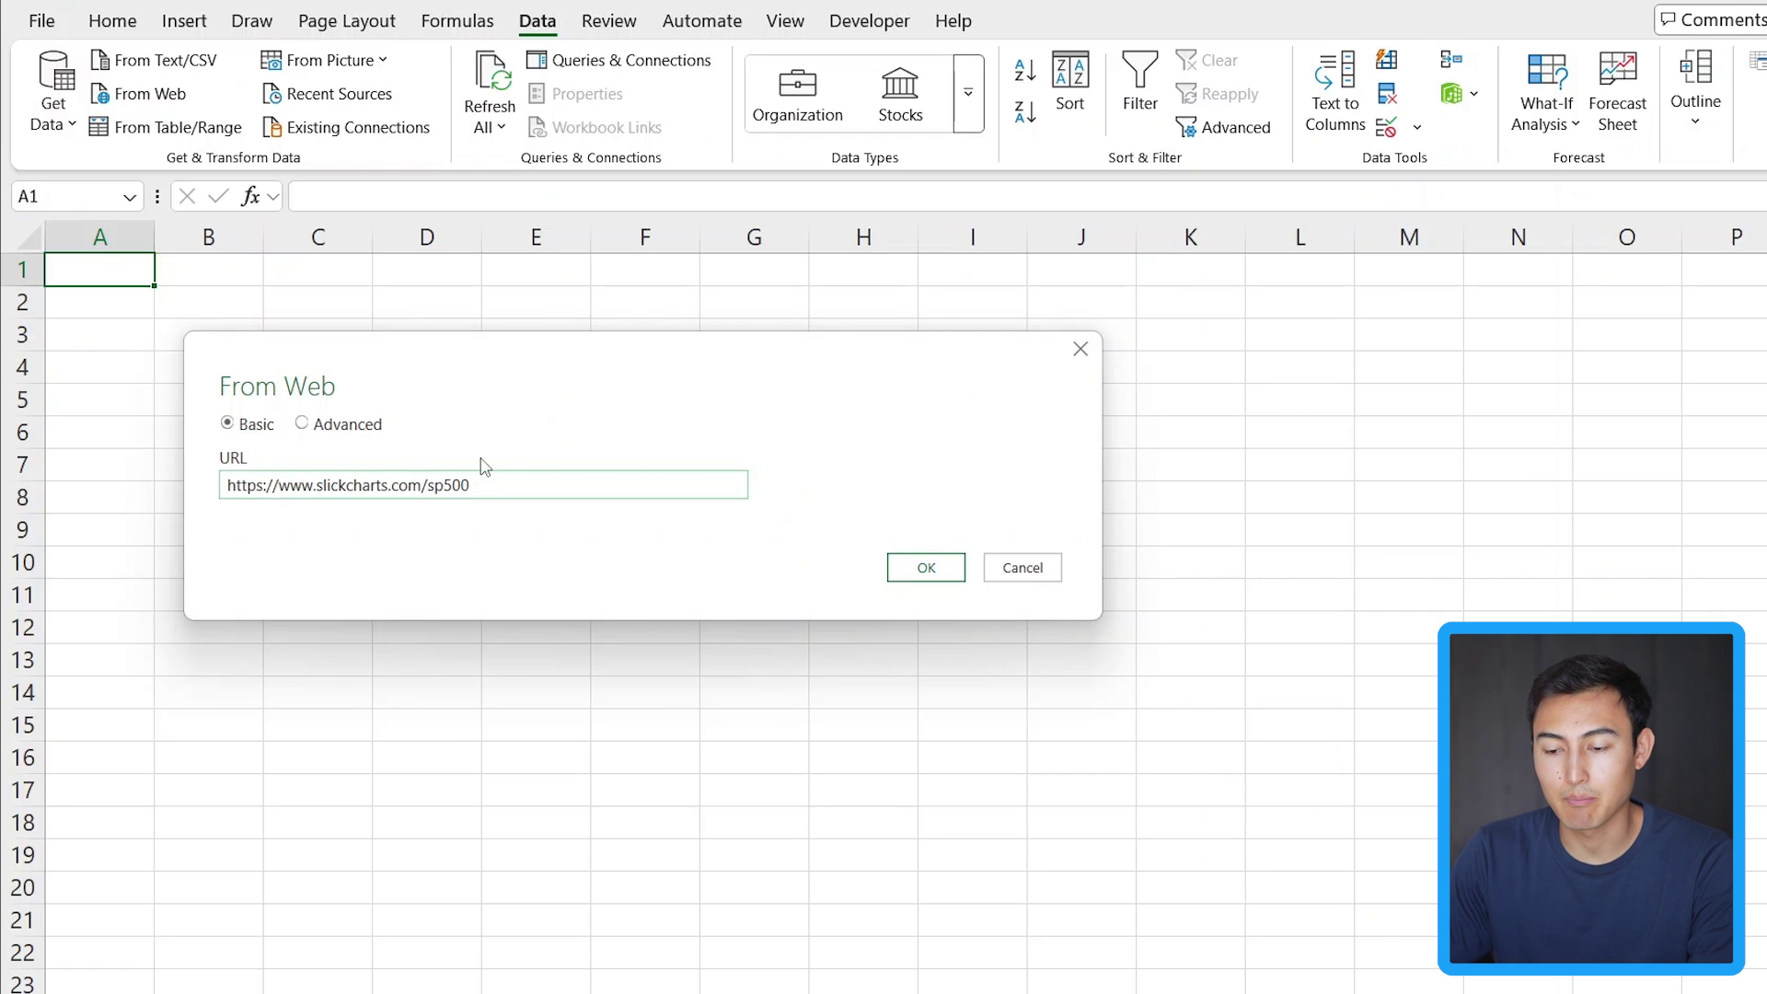
left_click(927, 568)
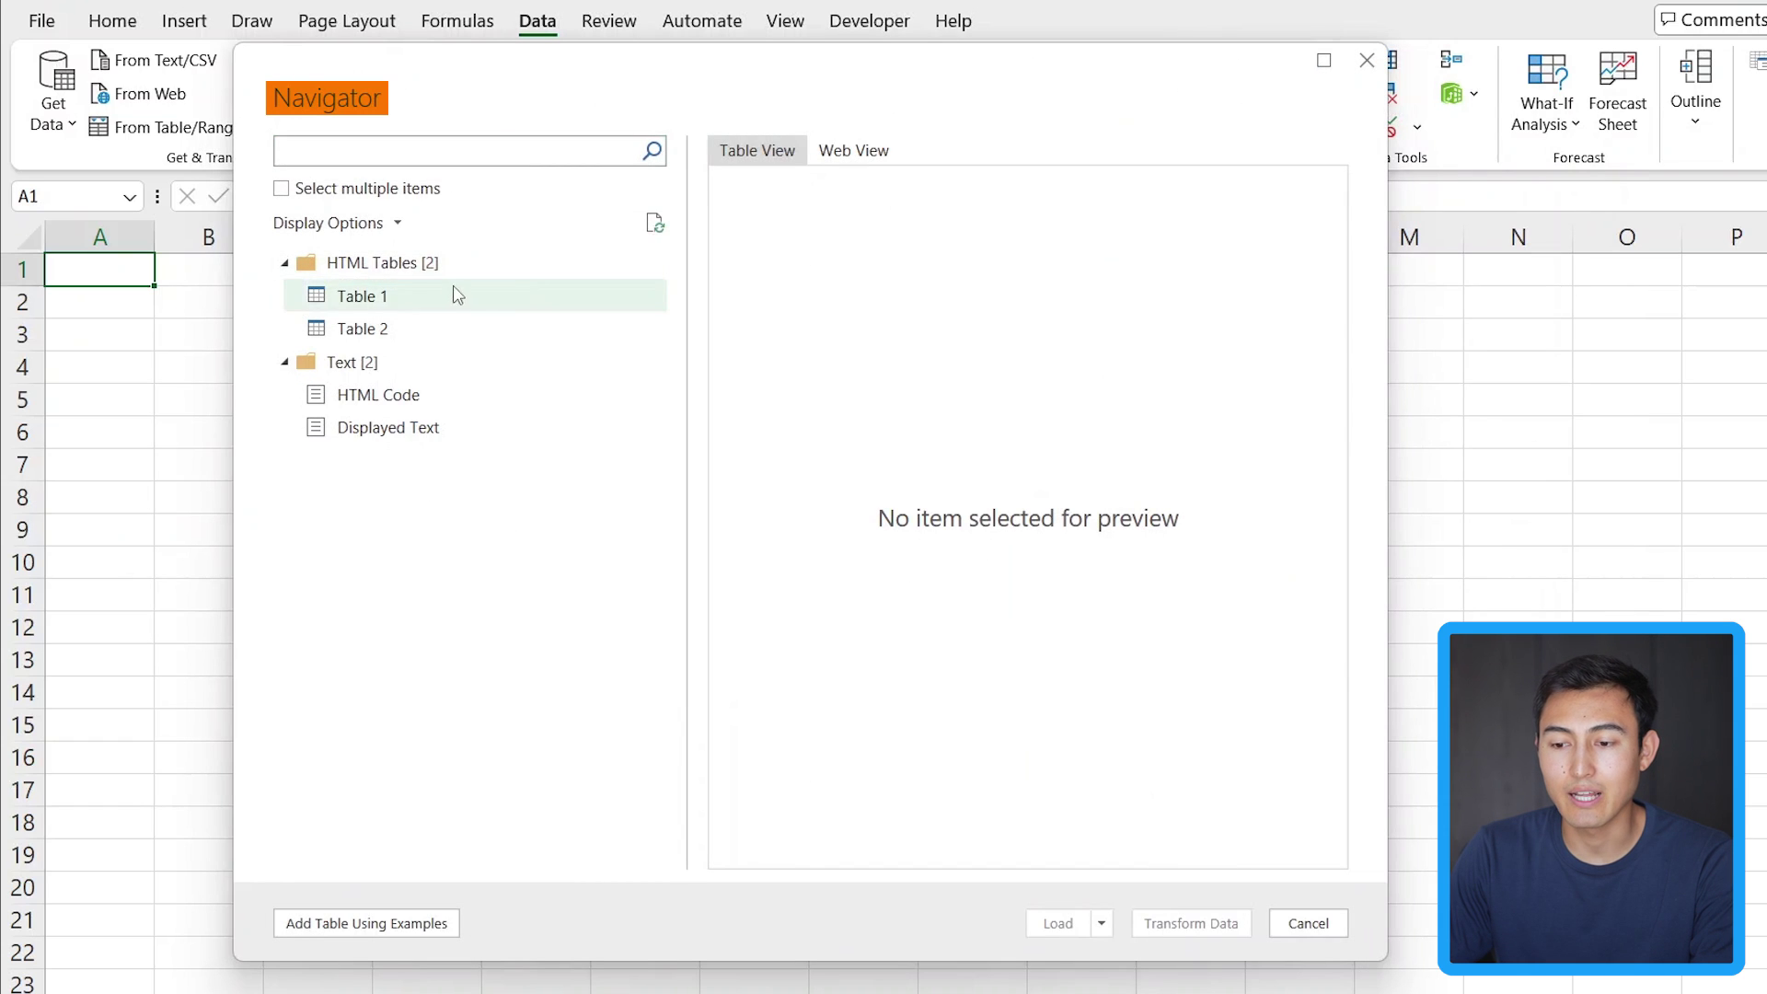
left_click(378, 298)
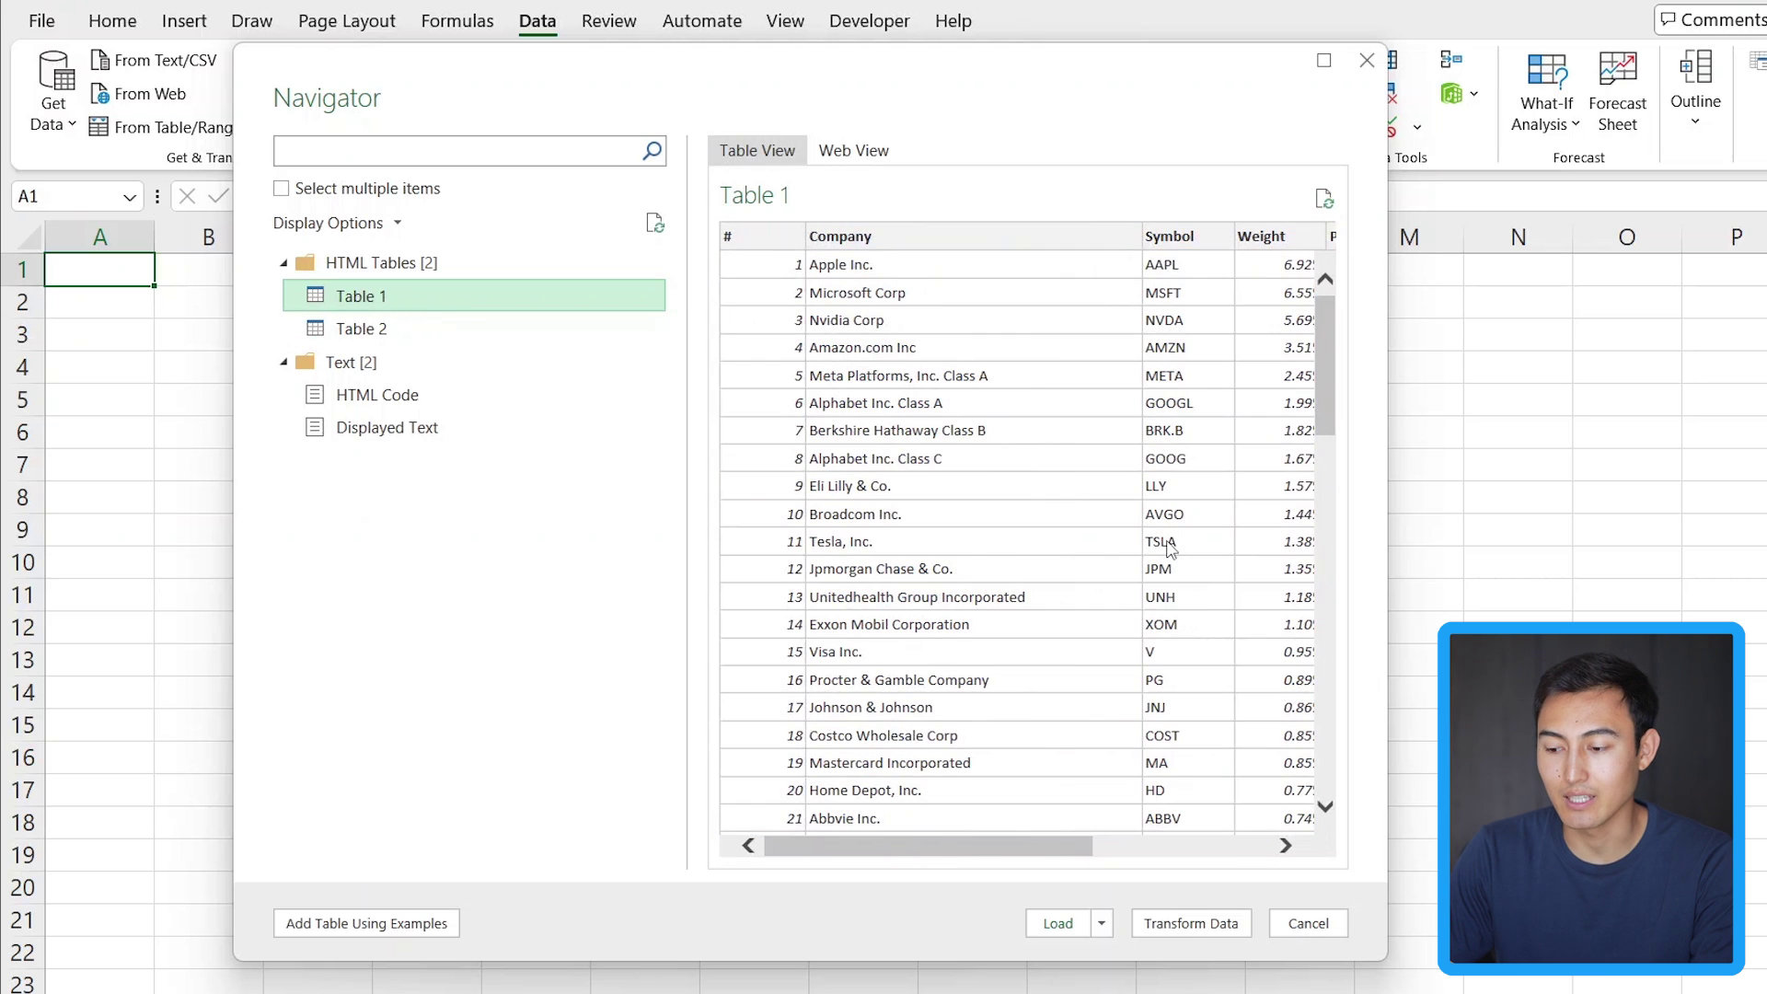
left_click(1057, 923)
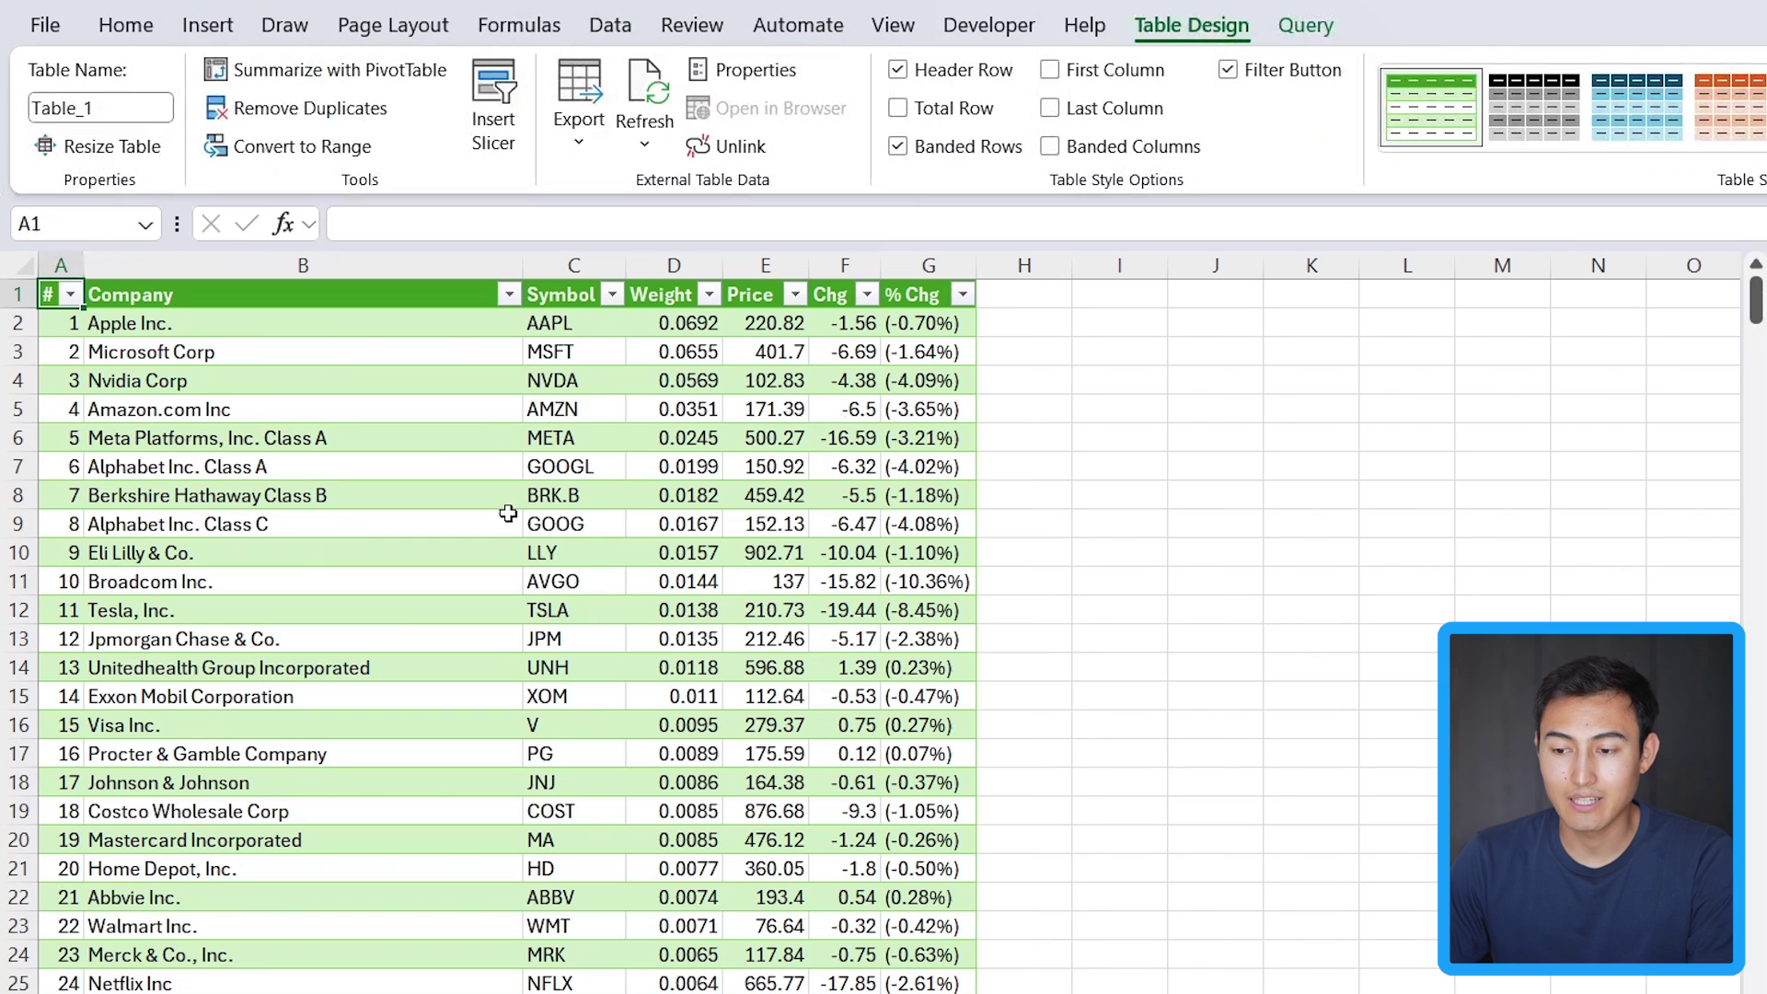
- Clear the Nvidia Corp company cell in the imported table and undo the deletion
key("Right")
key("Down")
key("Down")
key("Down")
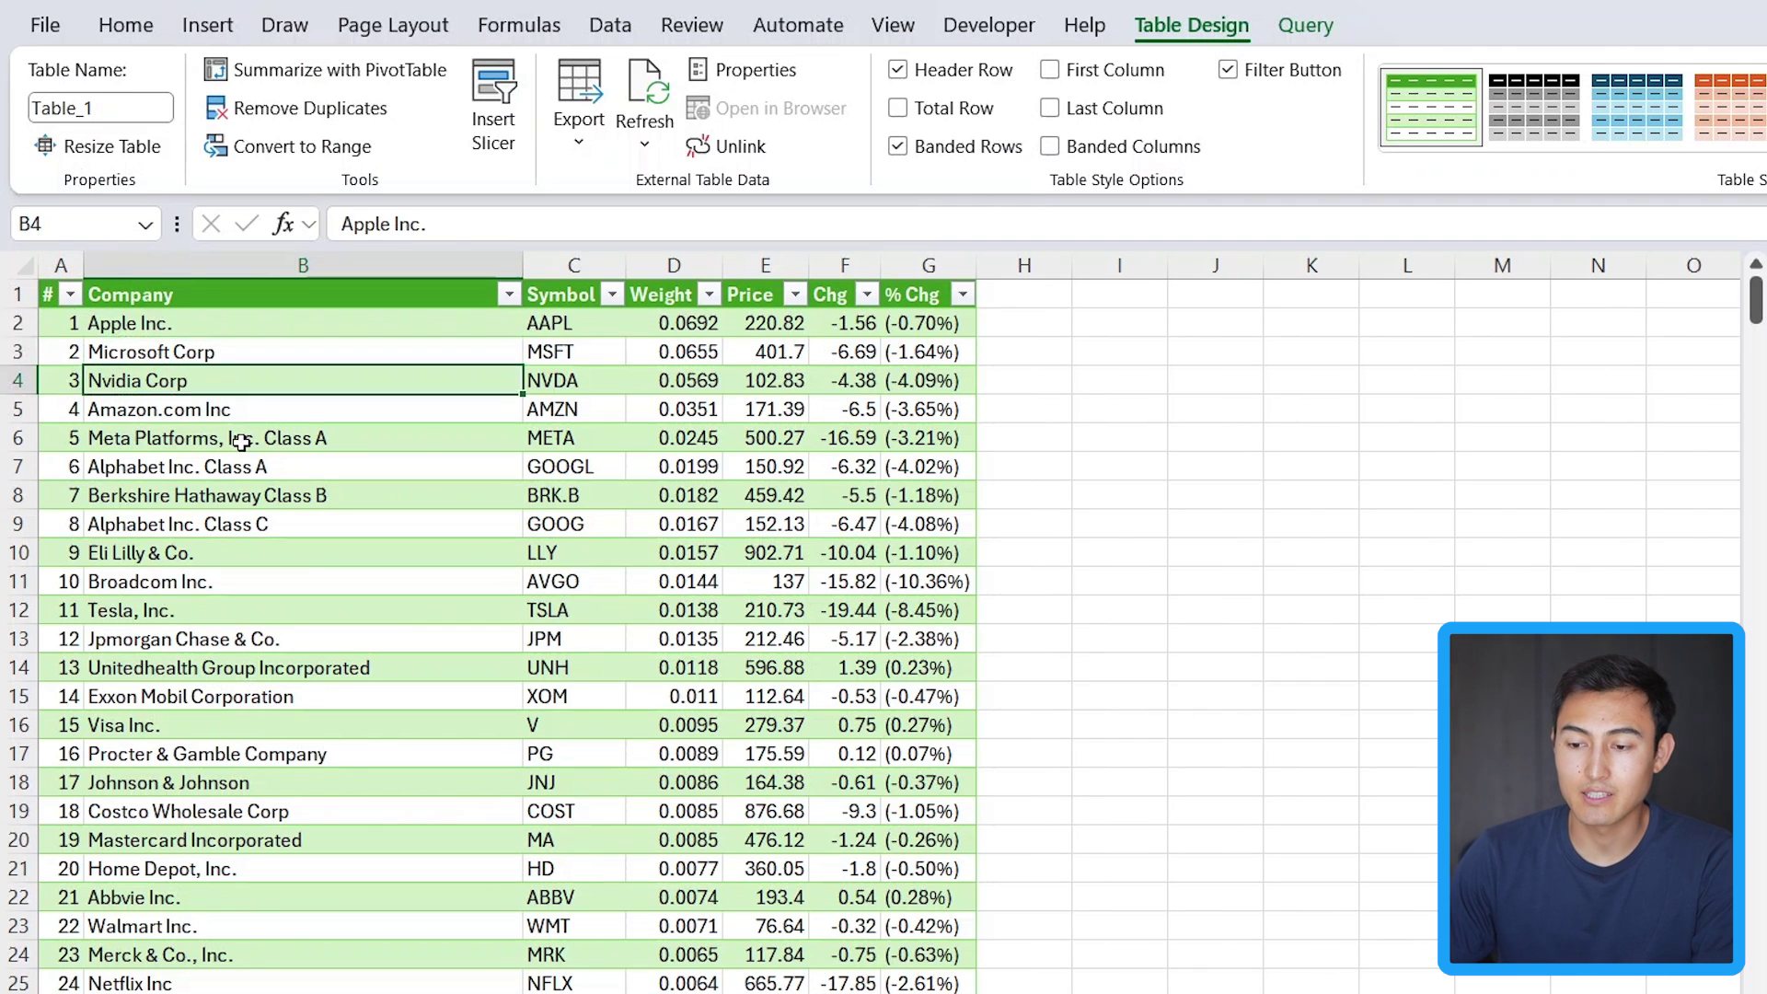
key("Delete")
key("Right")
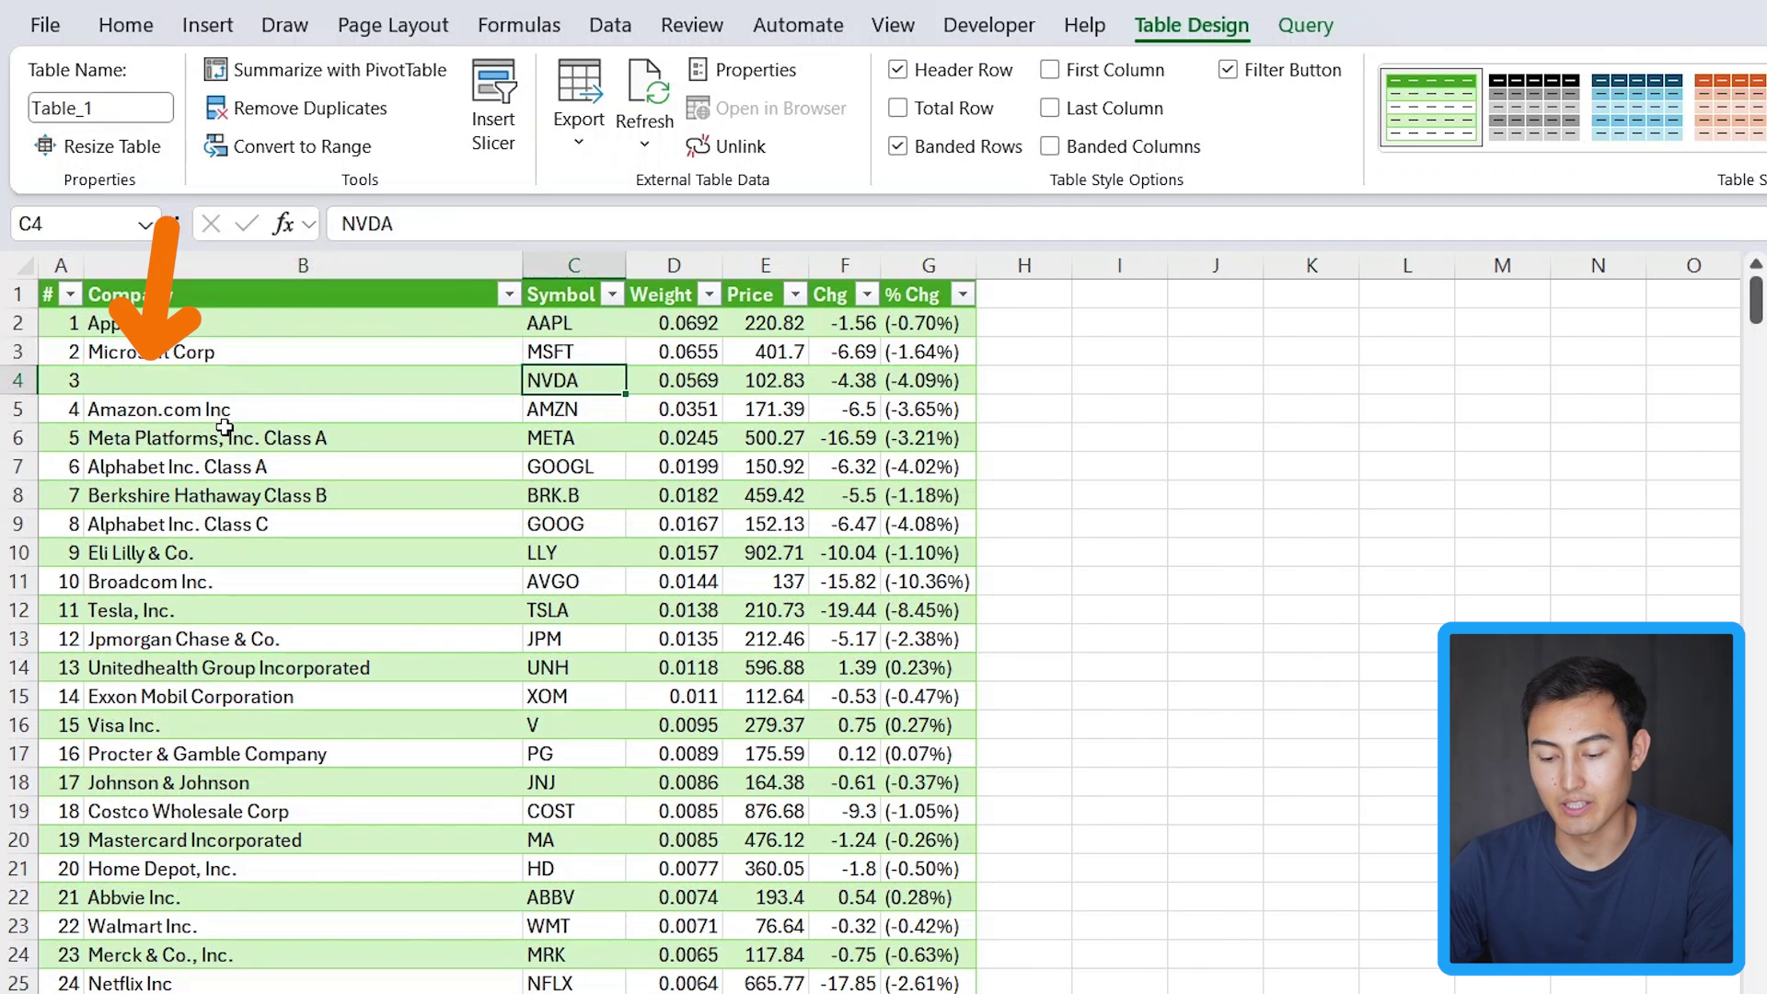
key("ctrl+z")
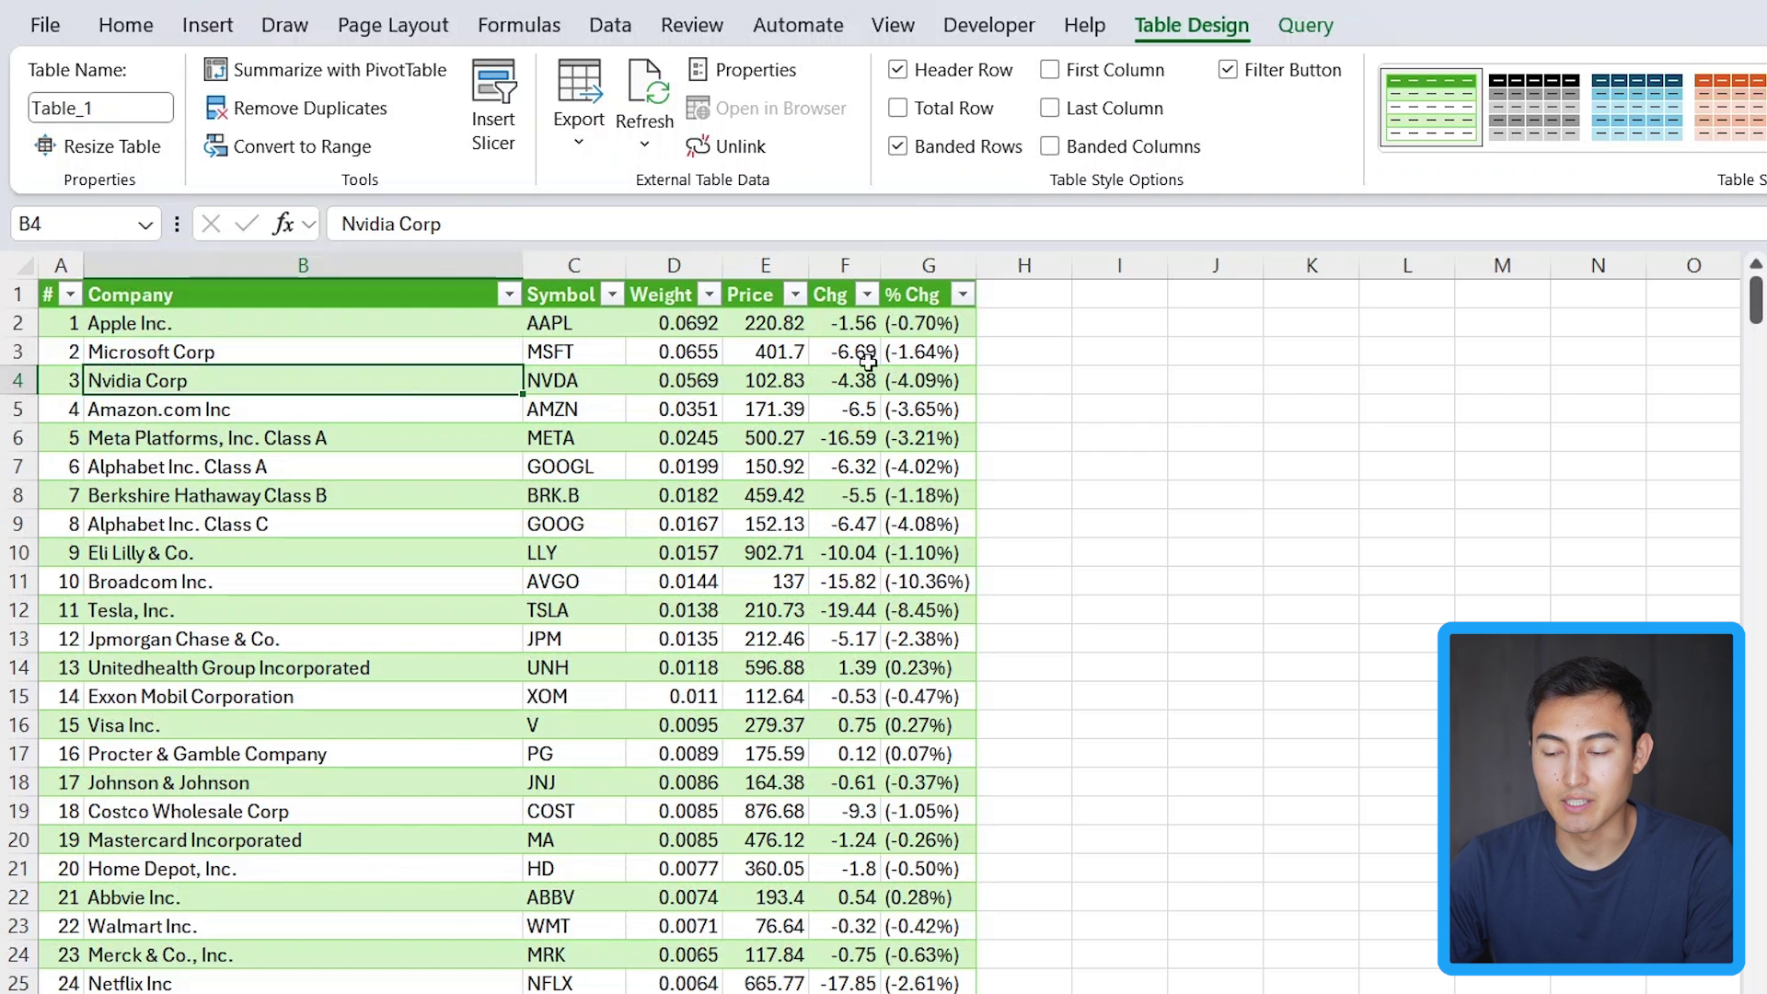
- Refresh the imported S&P 500 table from its web source
left_click(760, 329)
key("Down")
key("Down")
key("Down")
key("Up")
key("Up")
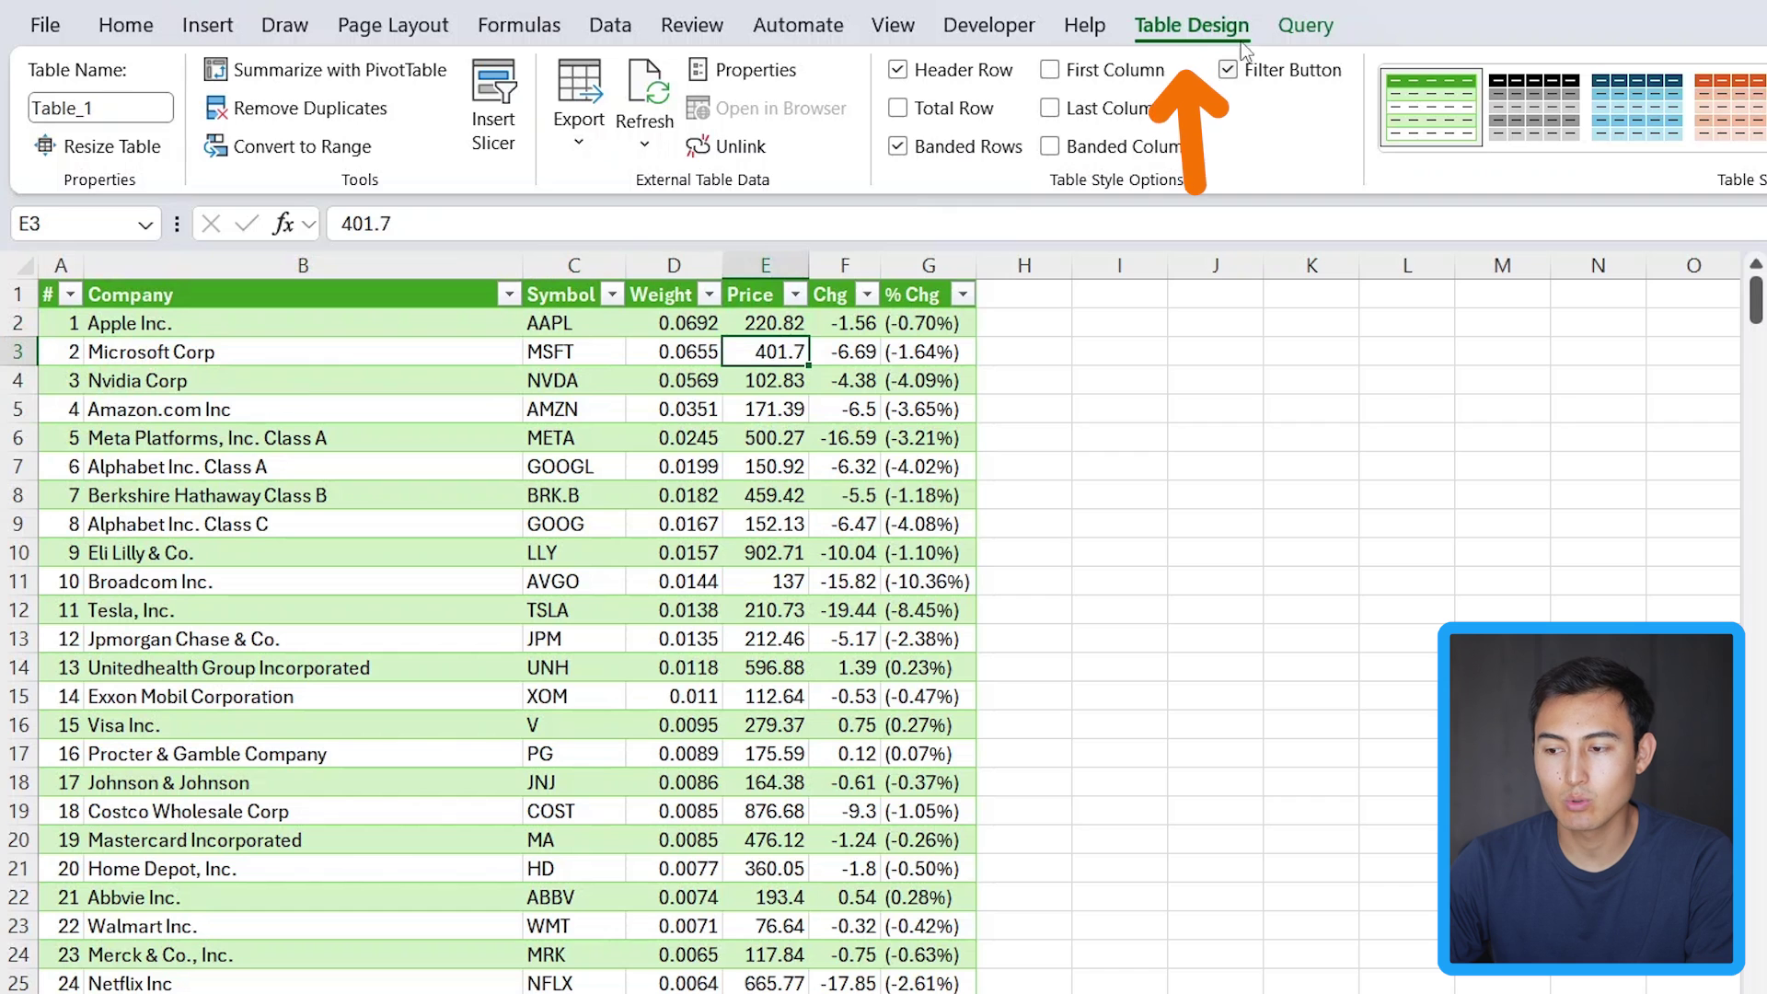
left_click(647, 134)
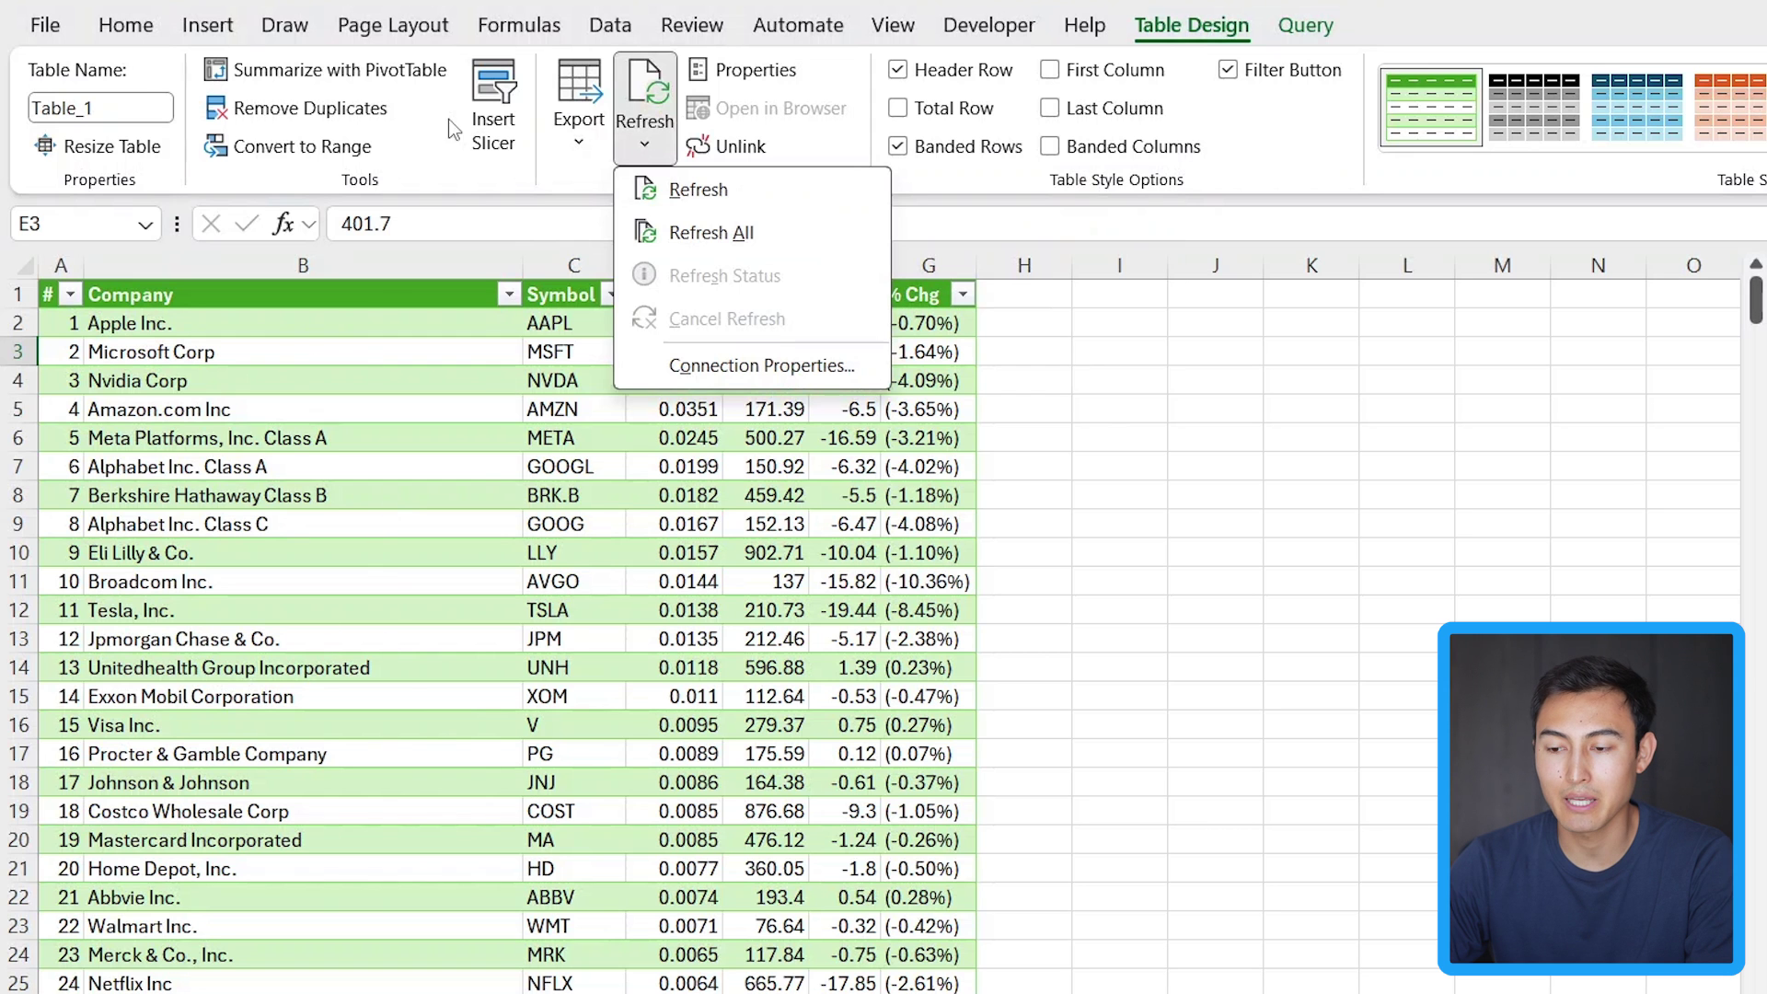
left_click(692, 189)
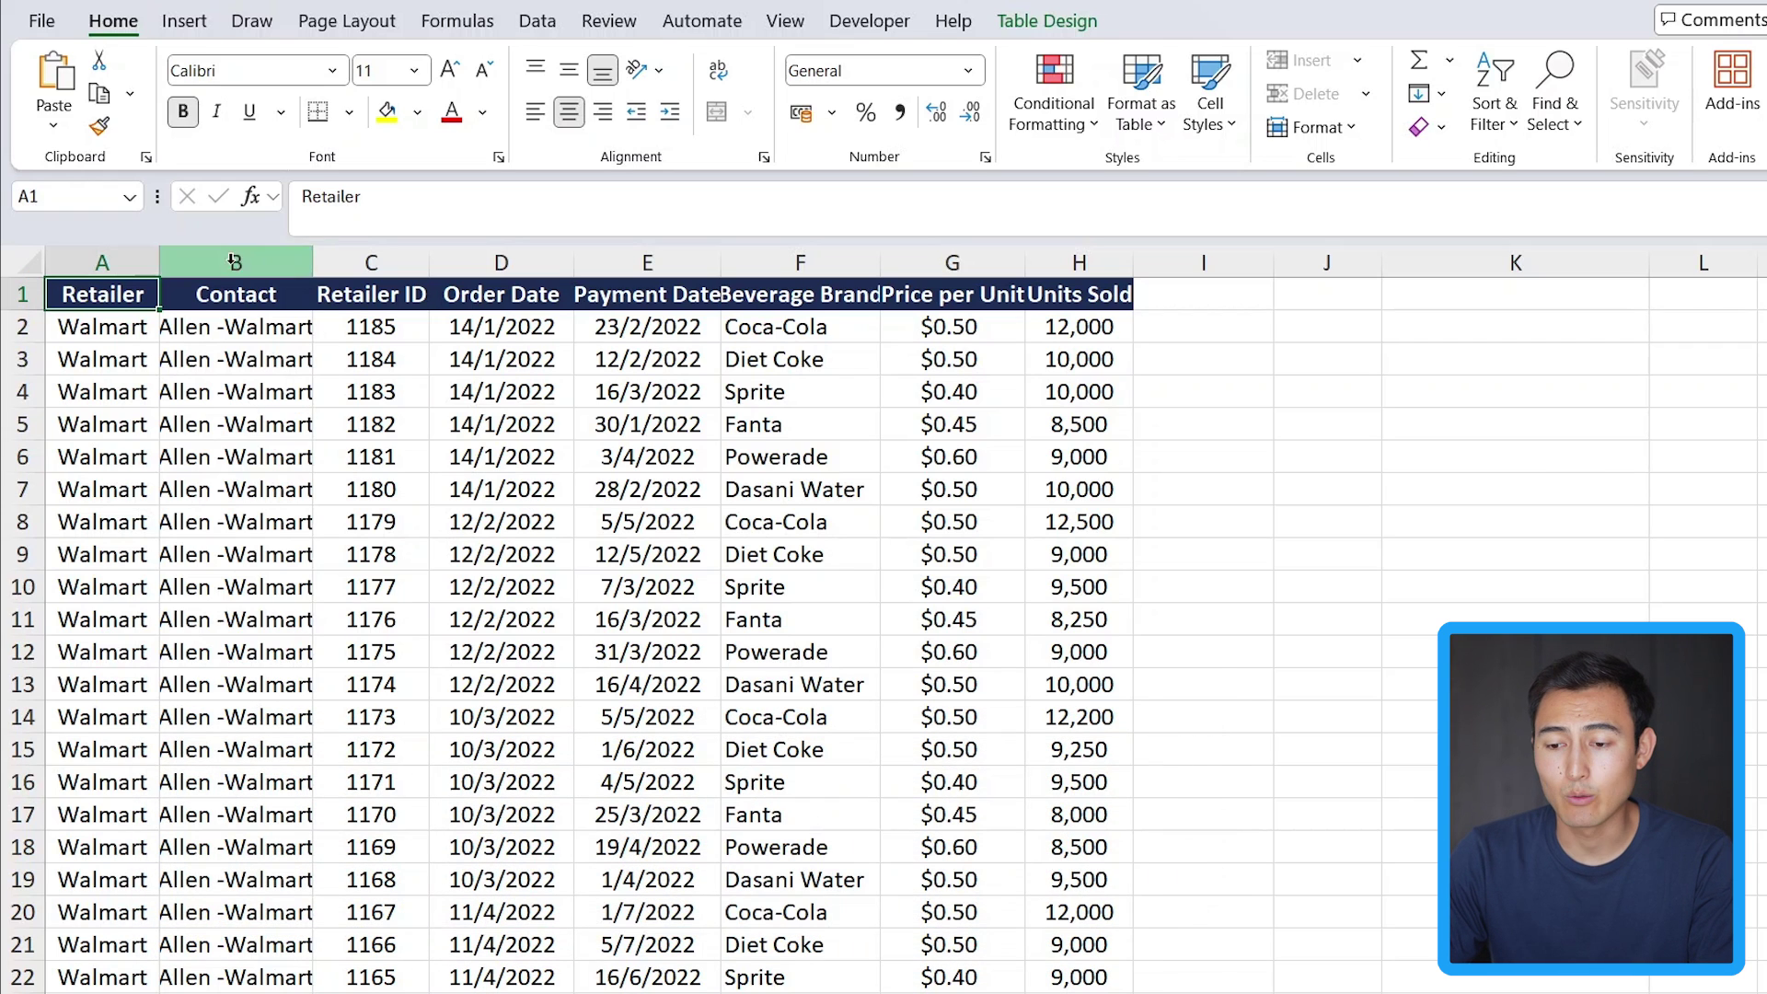
left_click(193, 333)
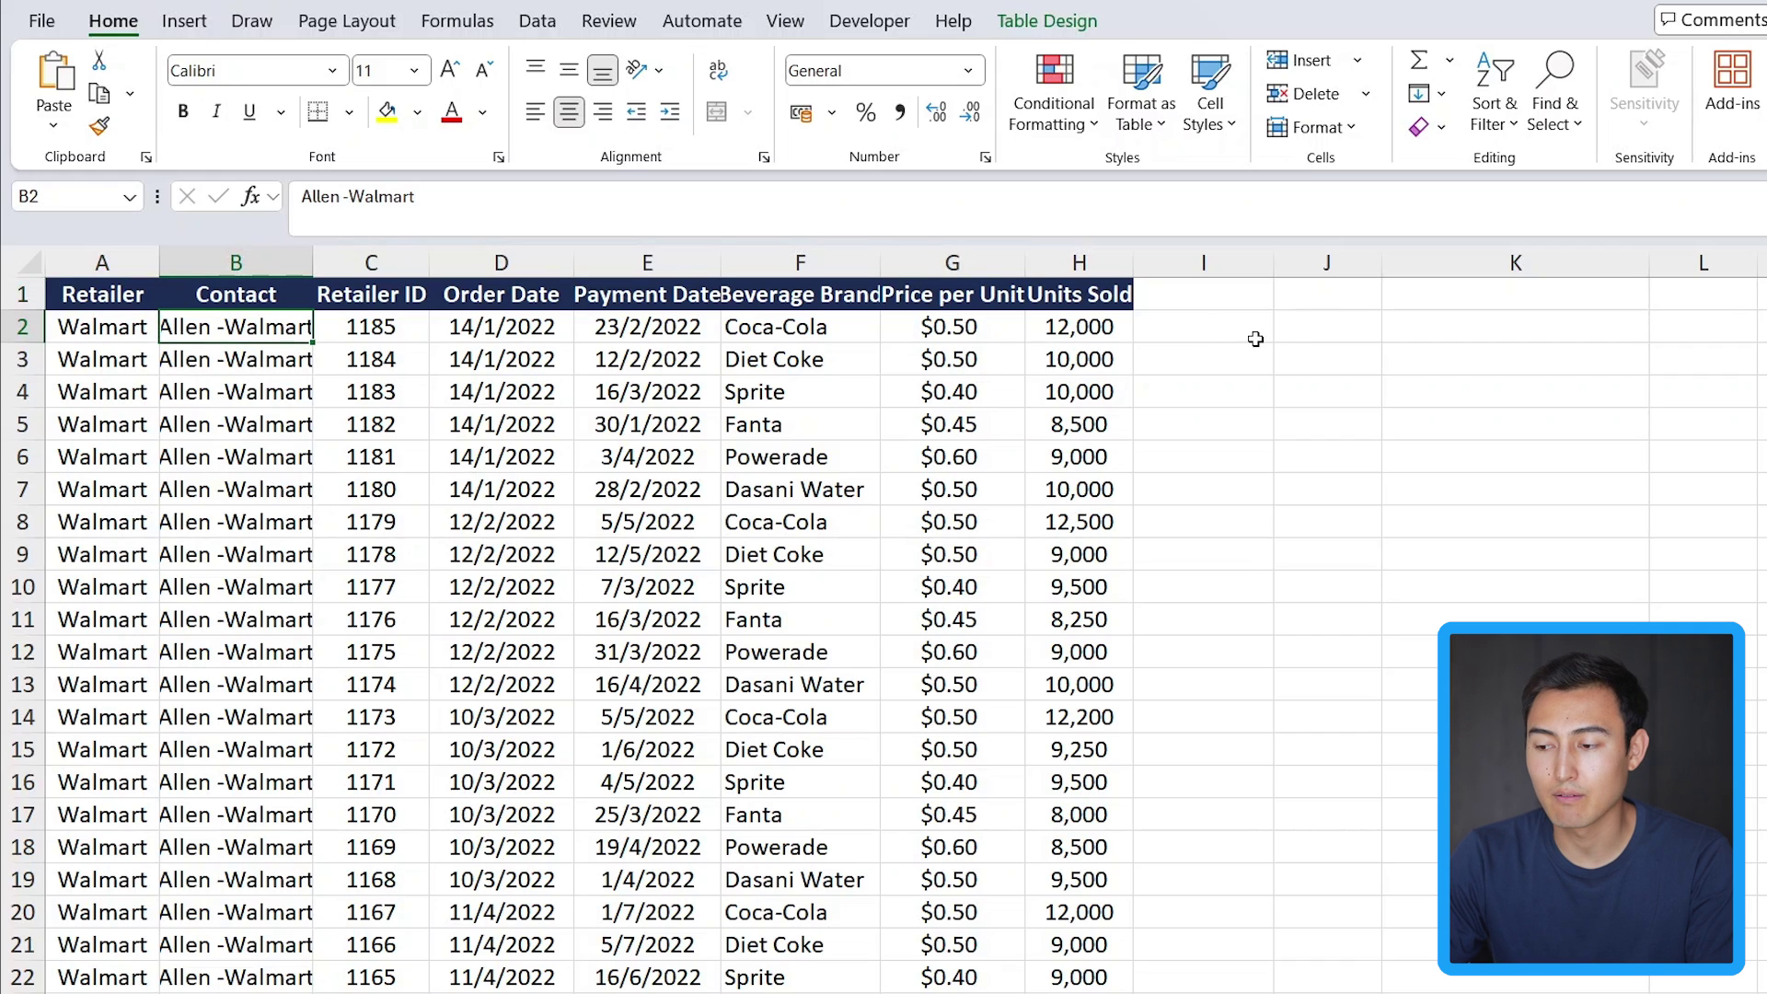
left_click(1294, 332)
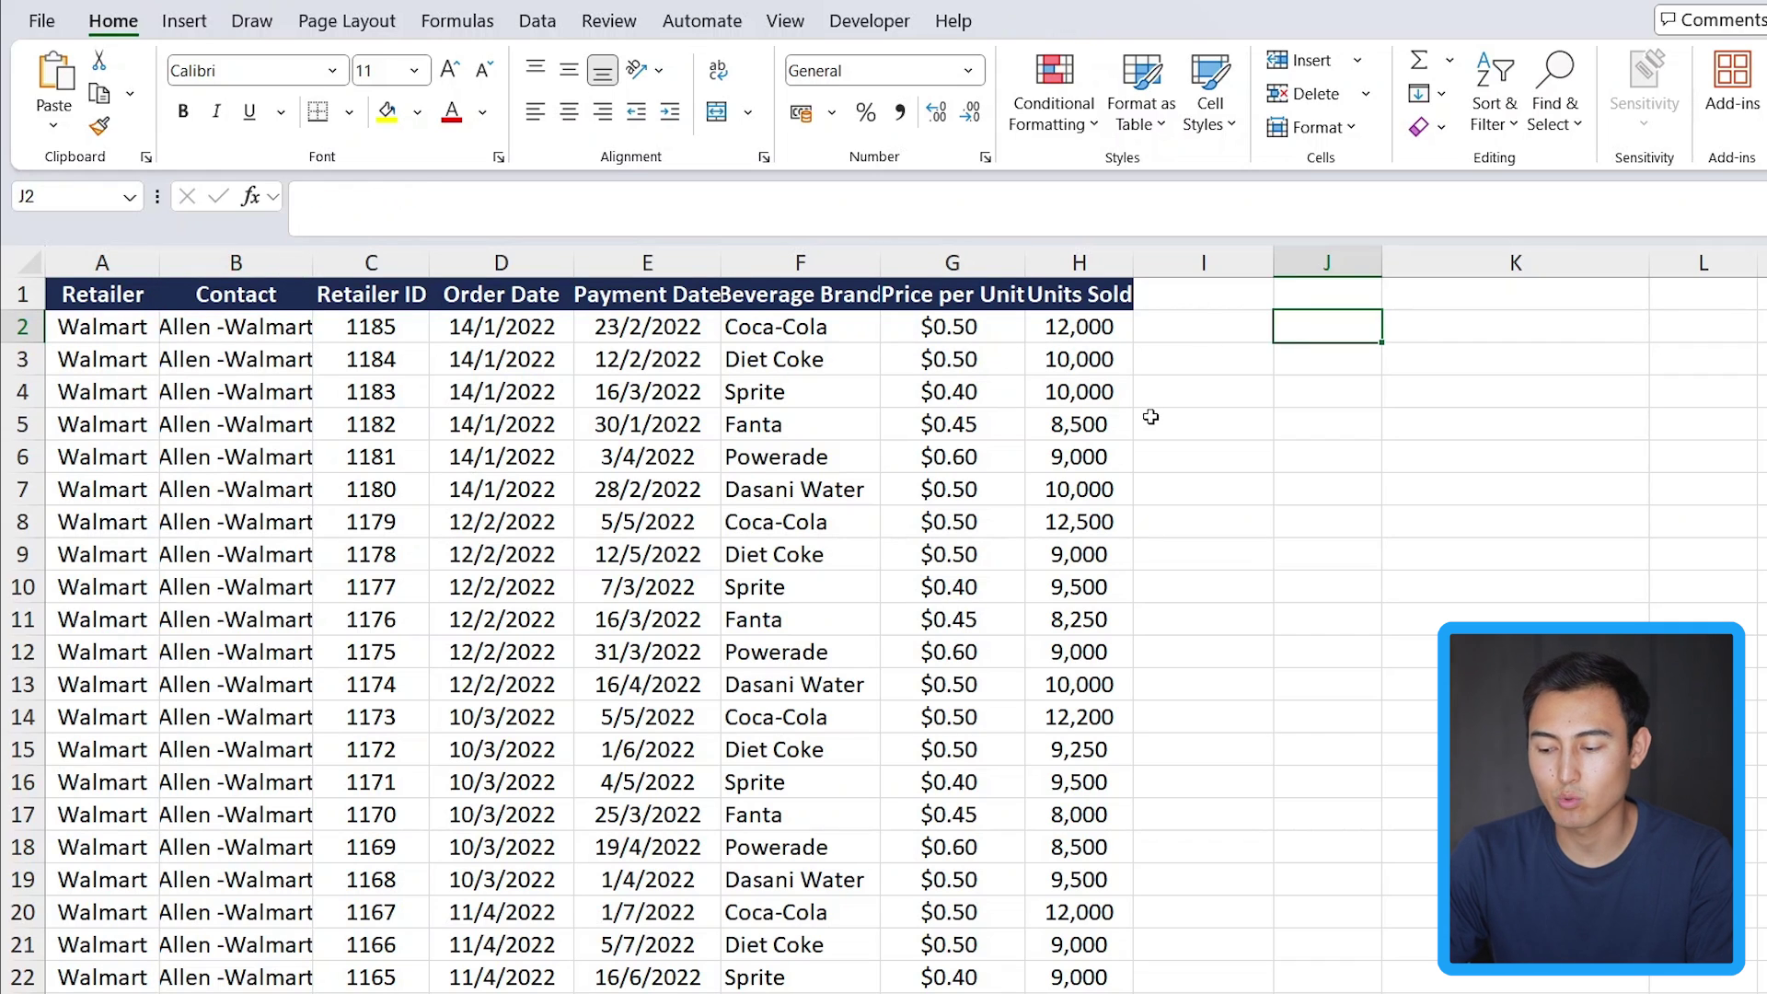
type("=text")
key("Down")
key("Tab")
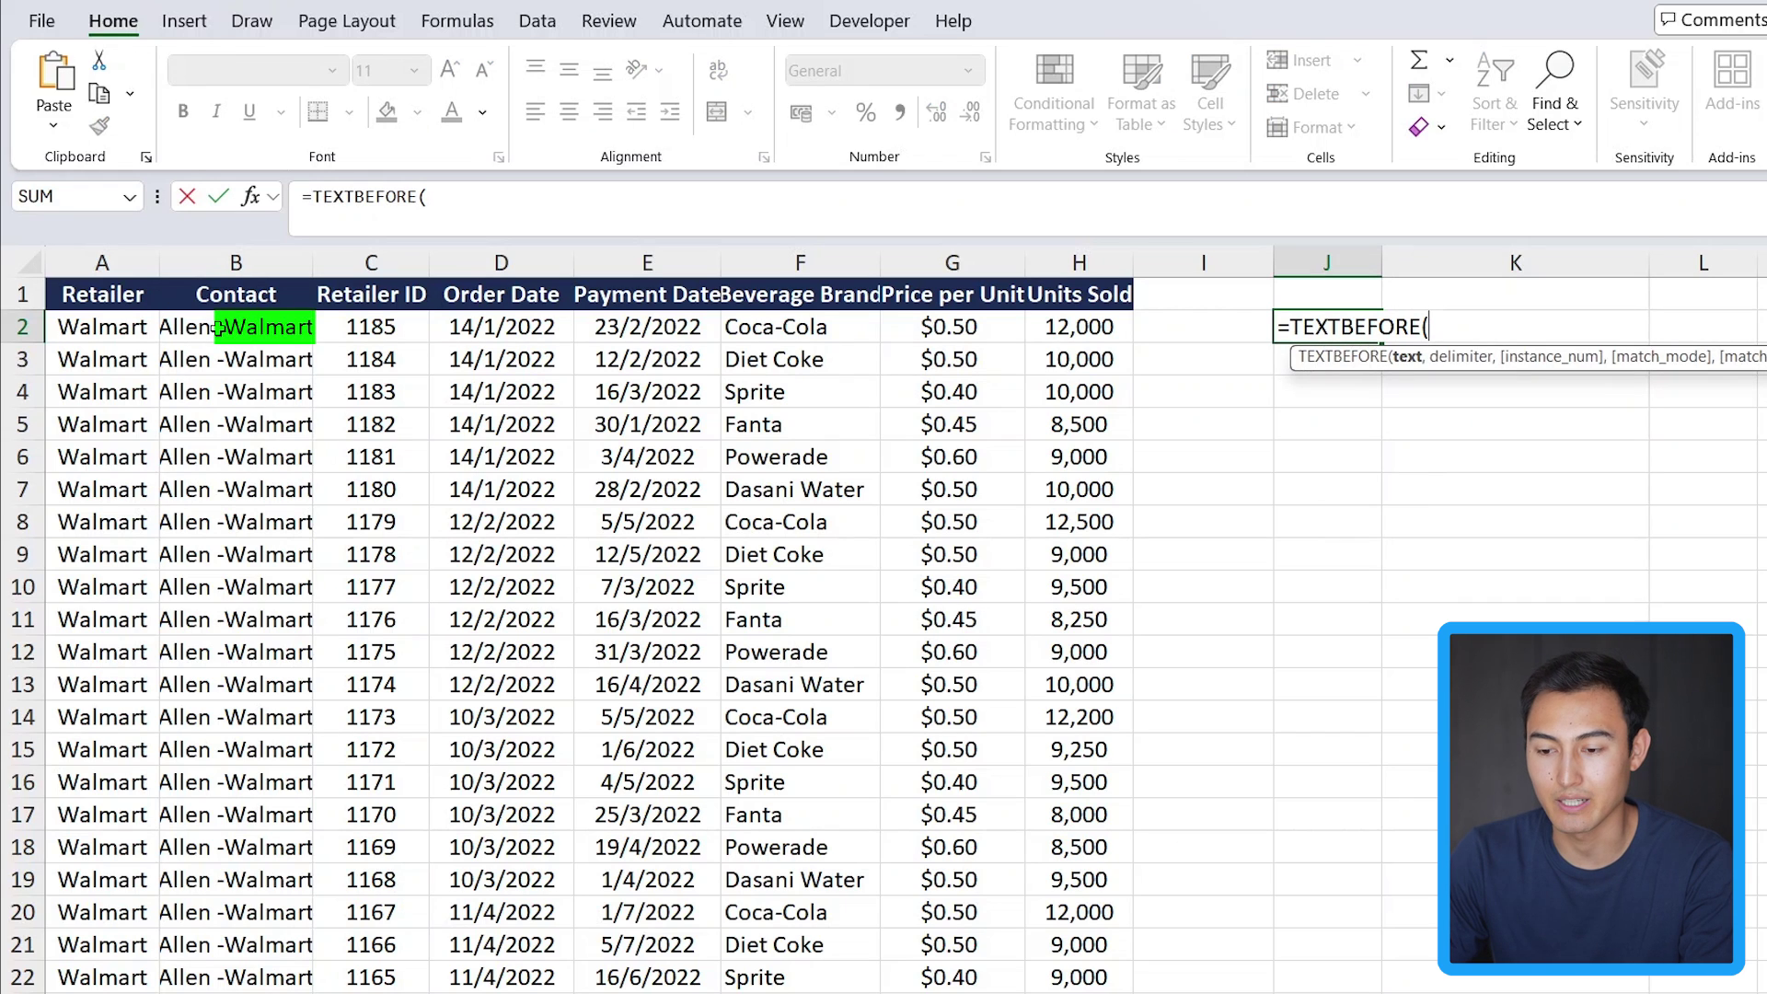
key("Escape")
type("=lower")
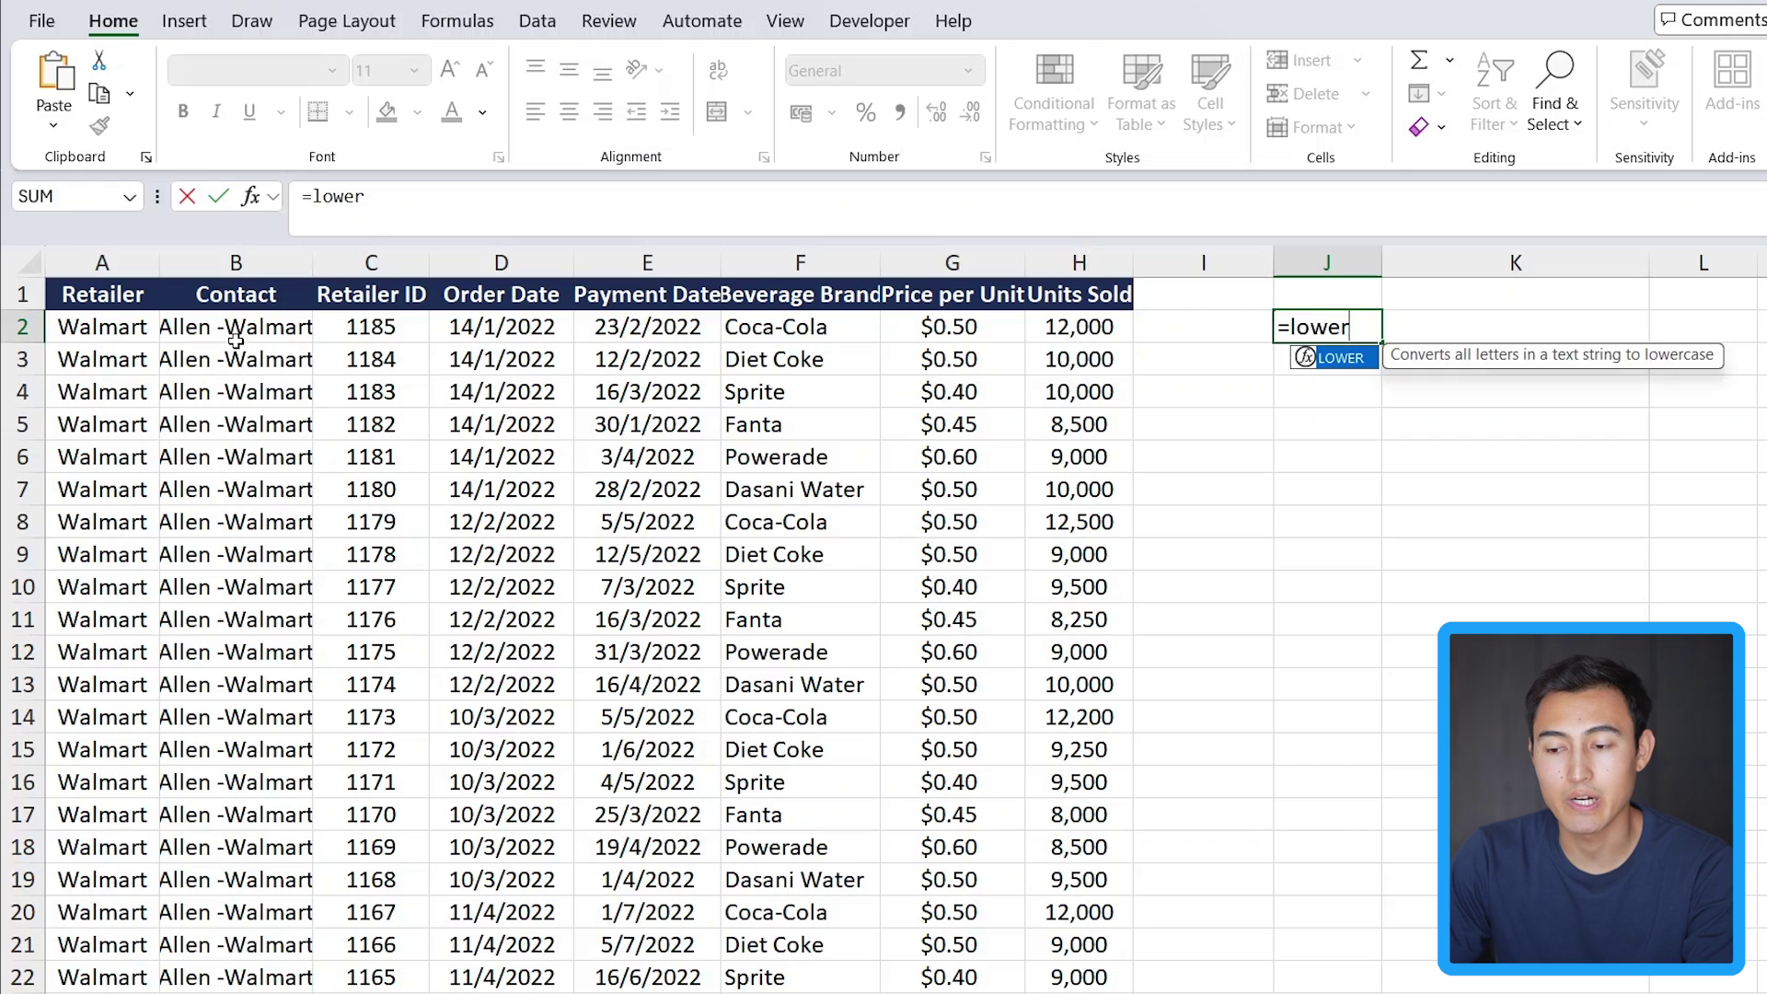
key("Tab")
key("Escape")
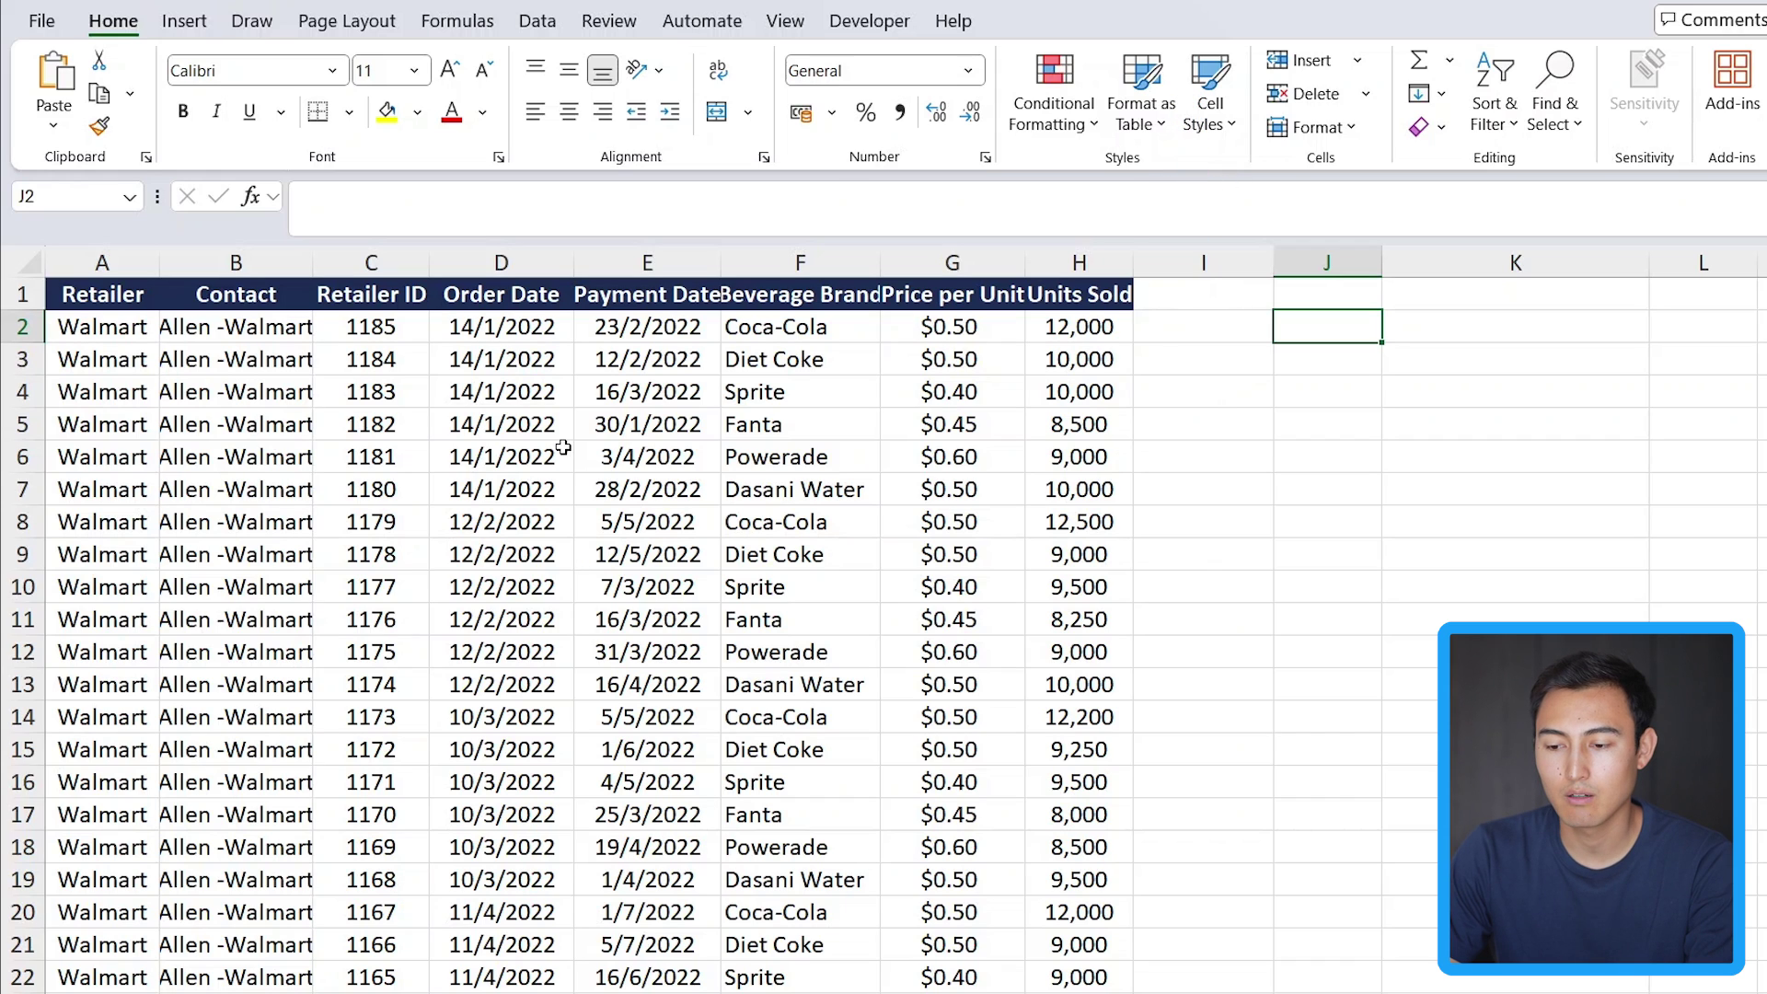
- Load the retailer sales table into the Power Query Editor
left_click(466, 453)
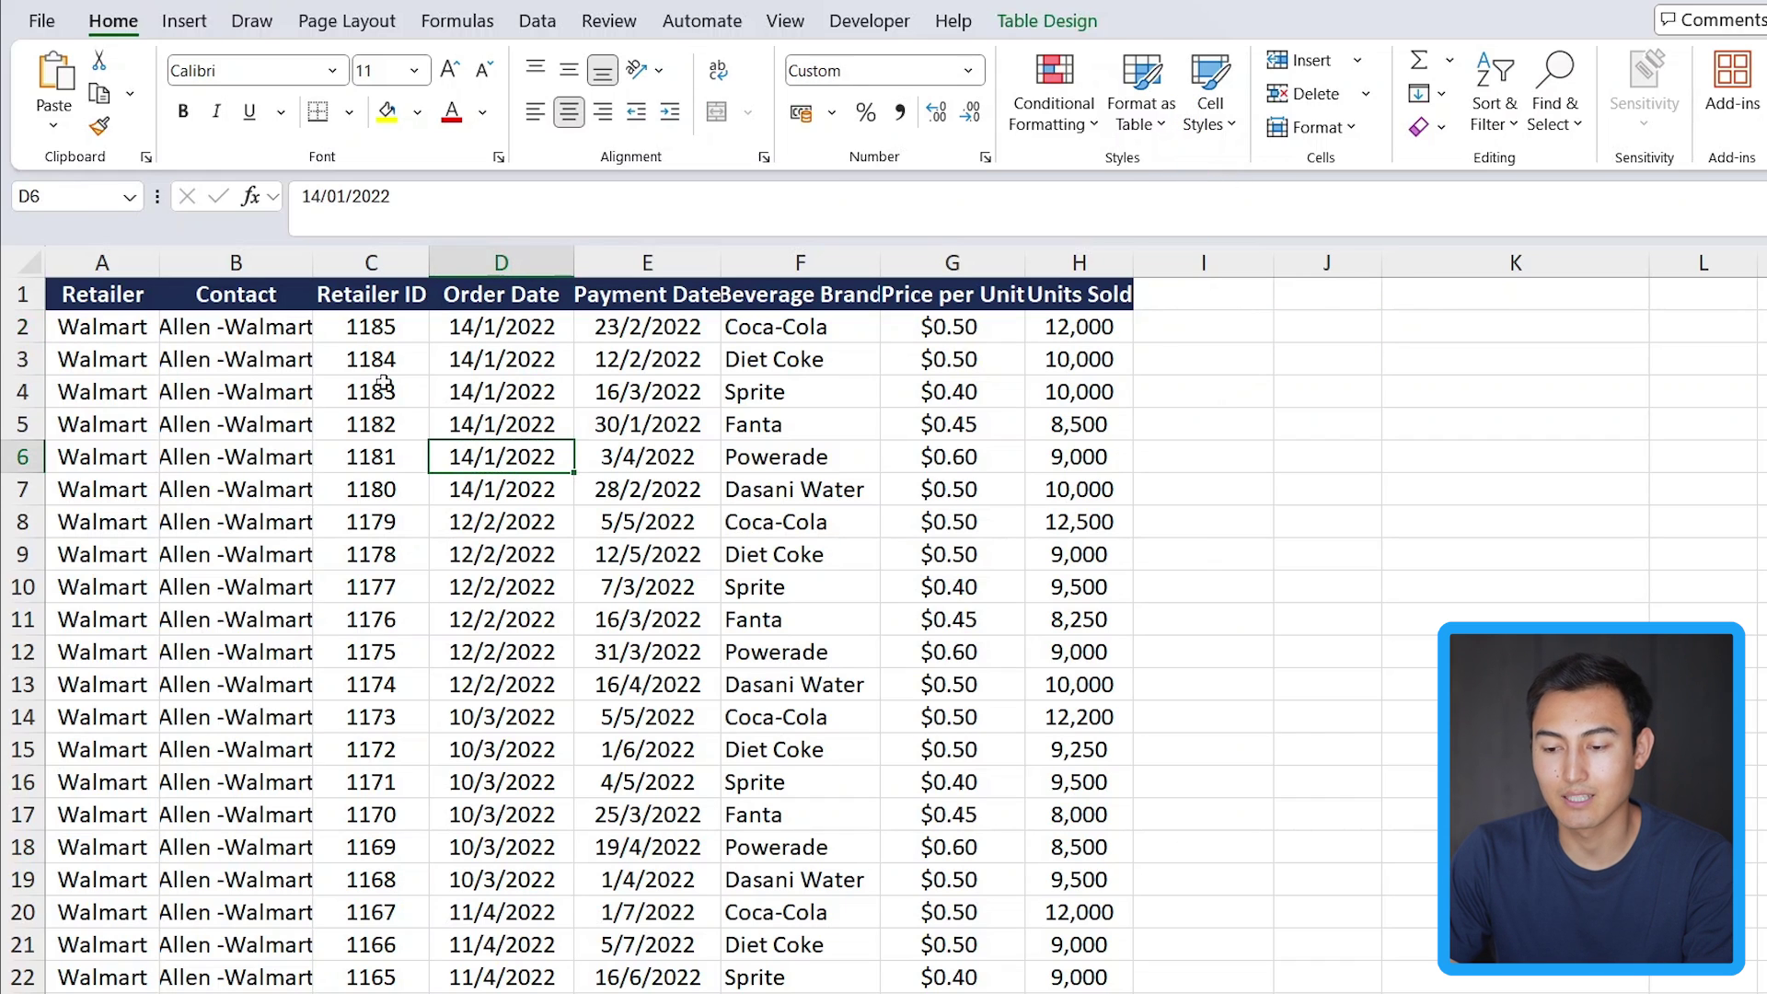
left_click(550, 24)
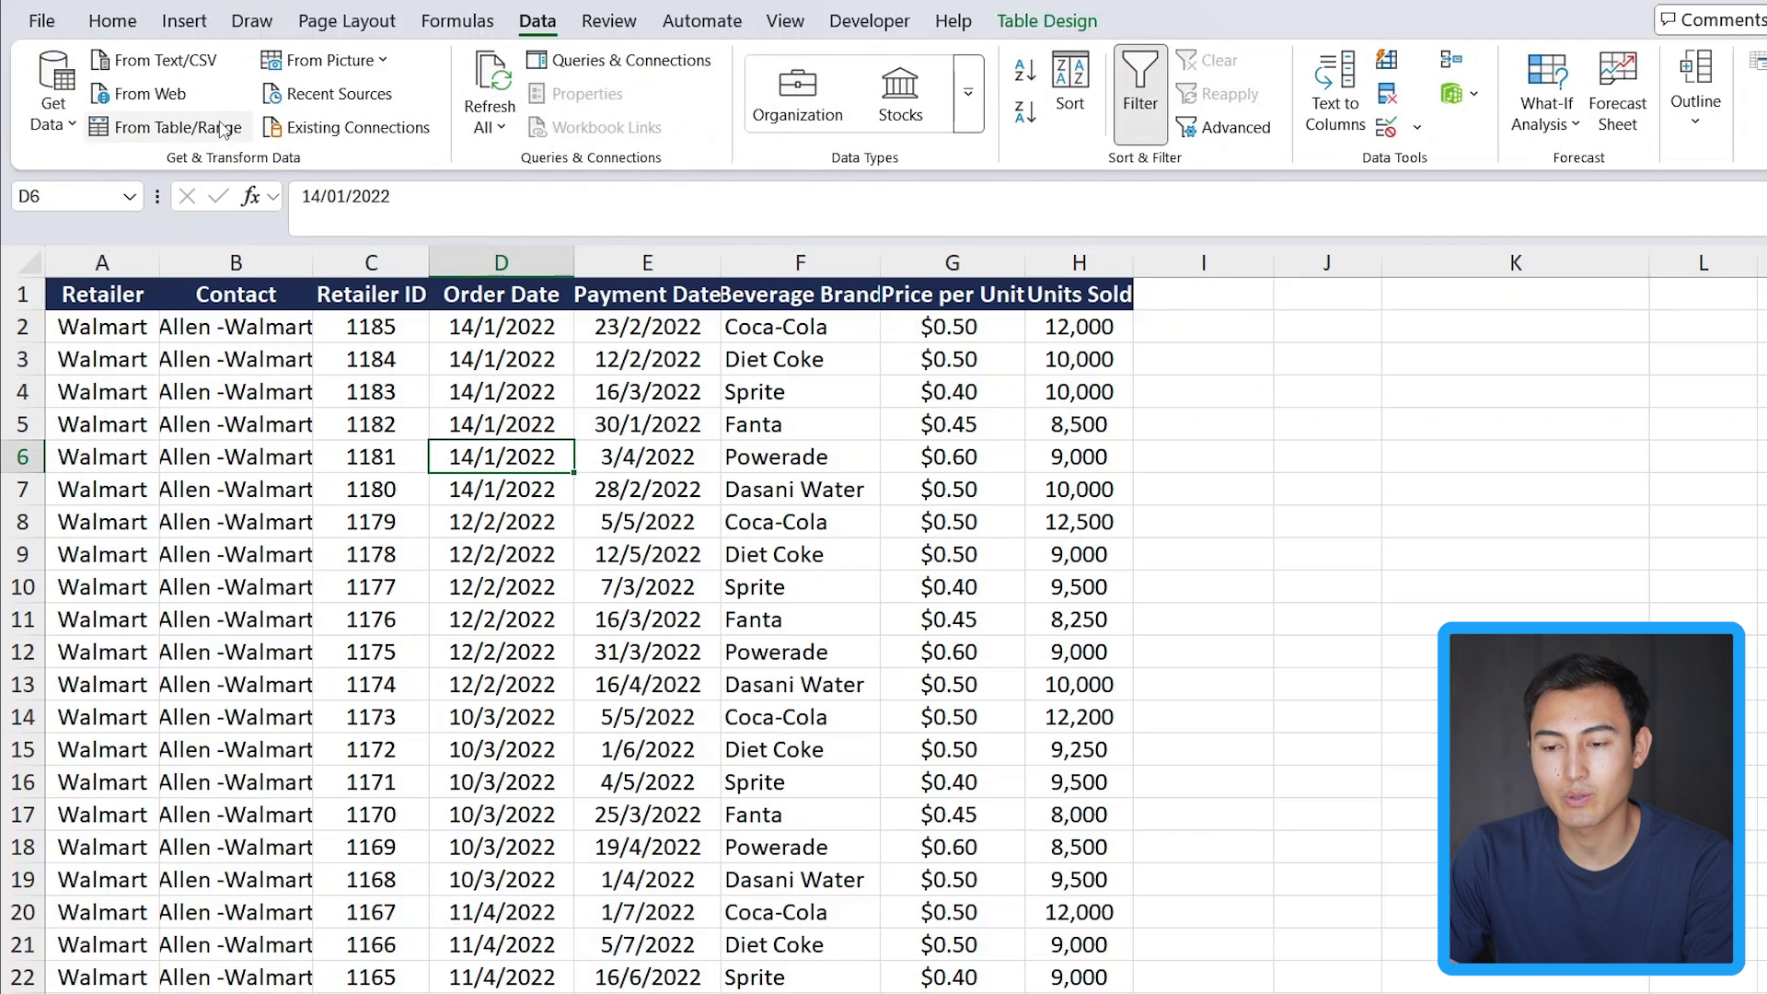
left_click(163, 137)
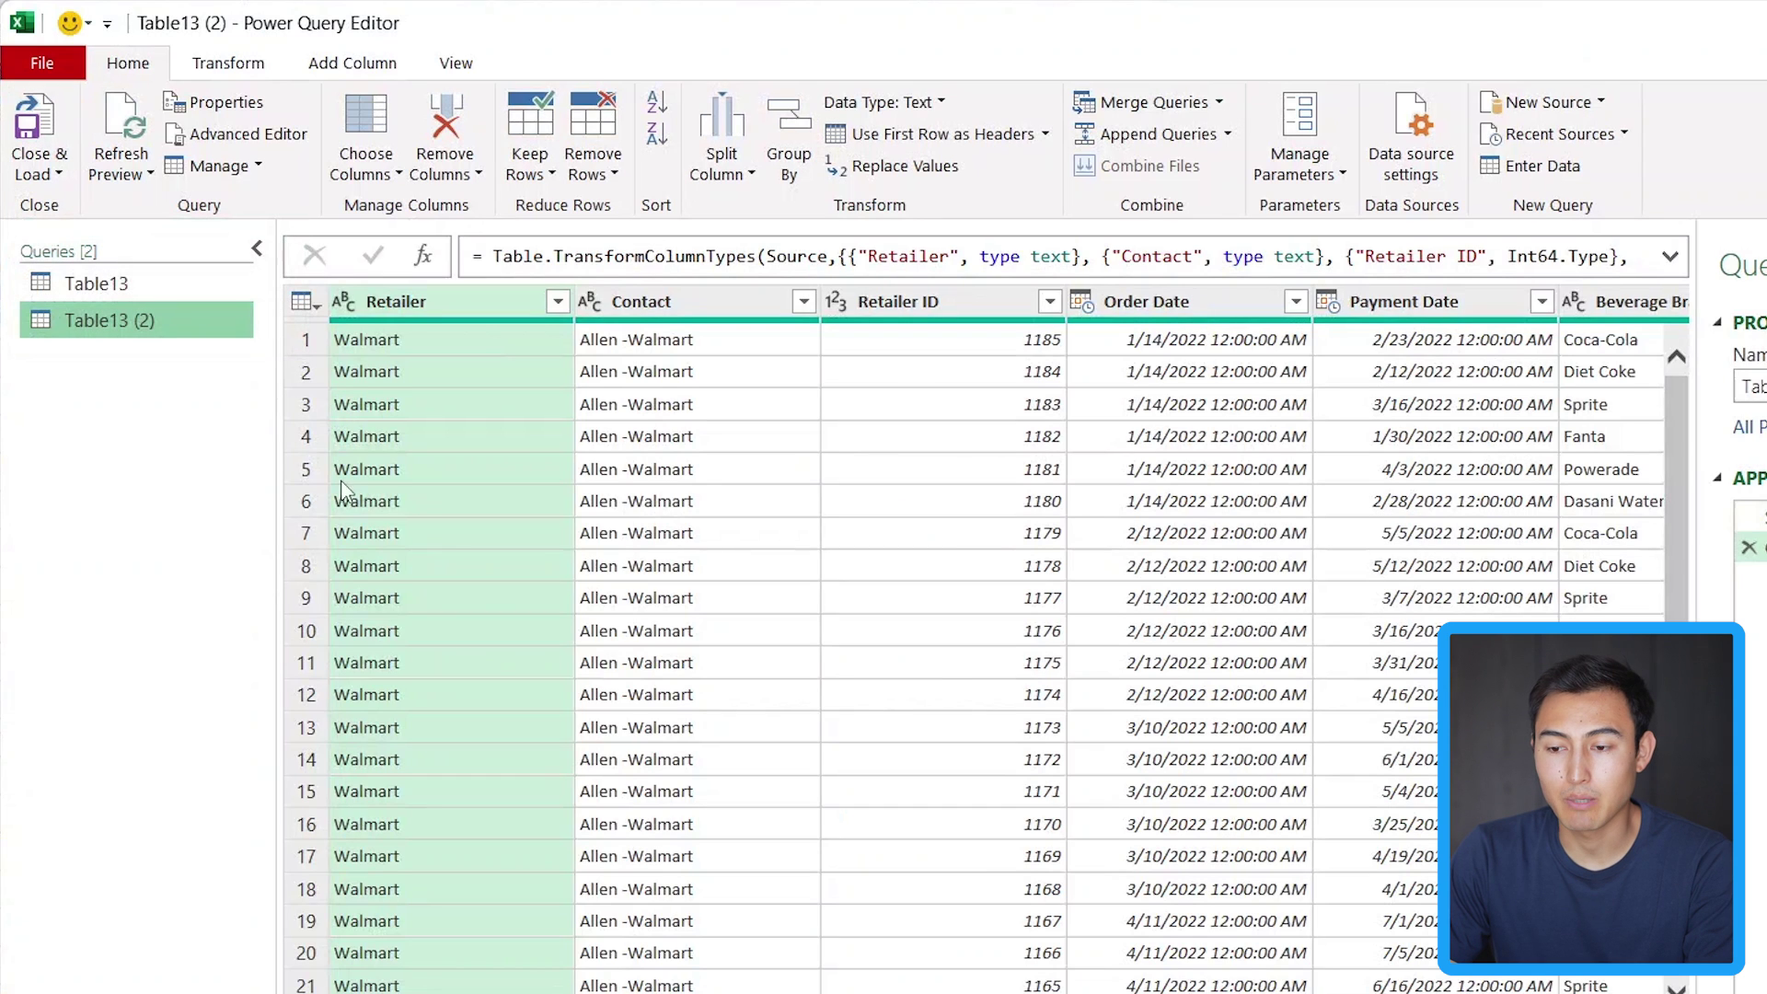
- Reduce the Contact column to the text before the delimiter, using a space as the delimiter
left_click(516, 355)
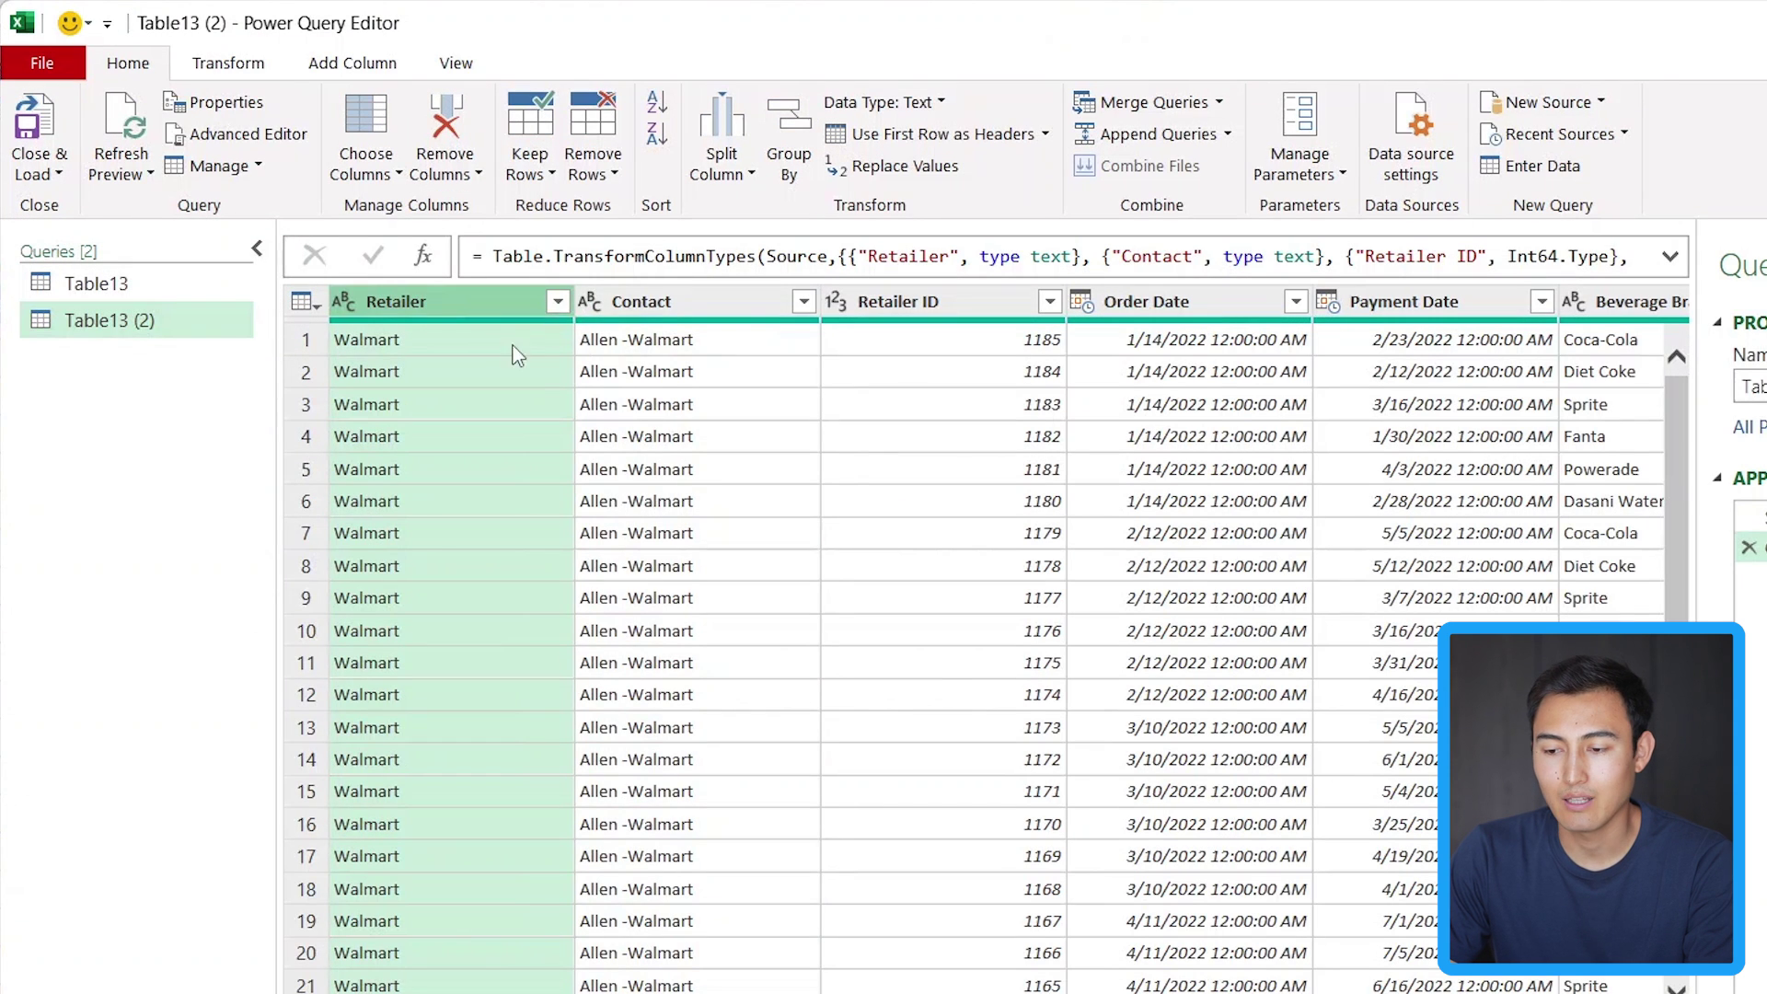
left_click(662, 306)
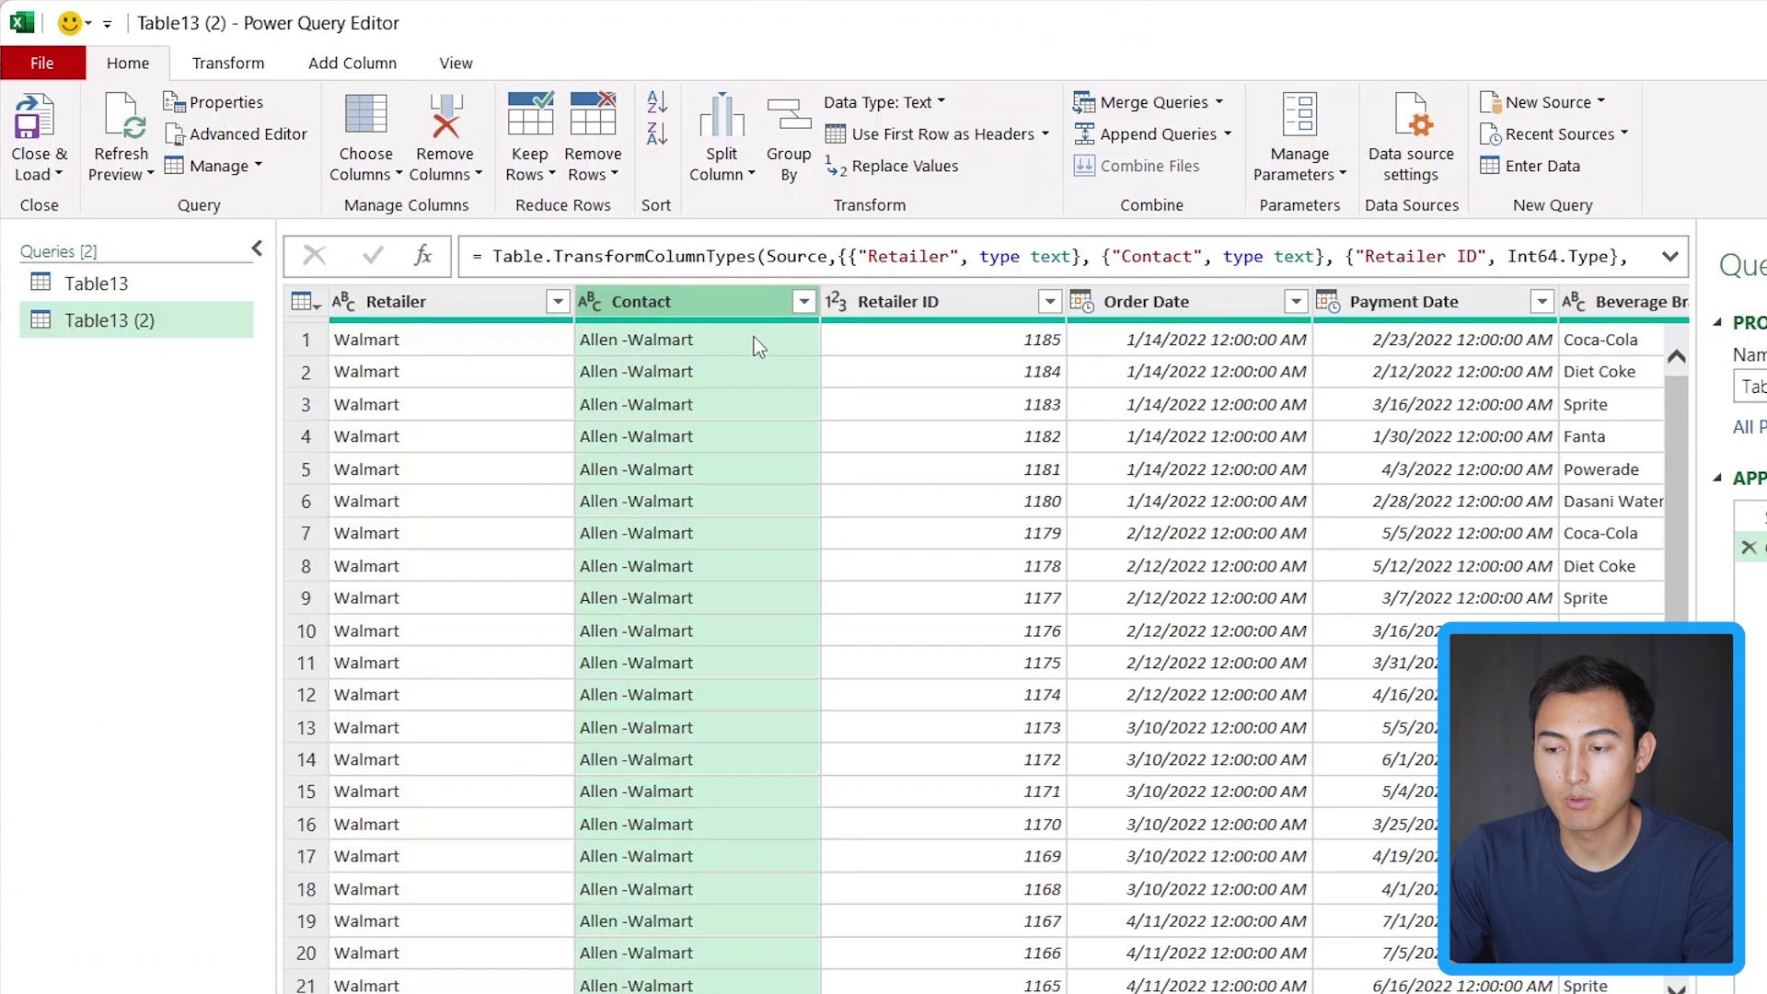
left_click(228, 63)
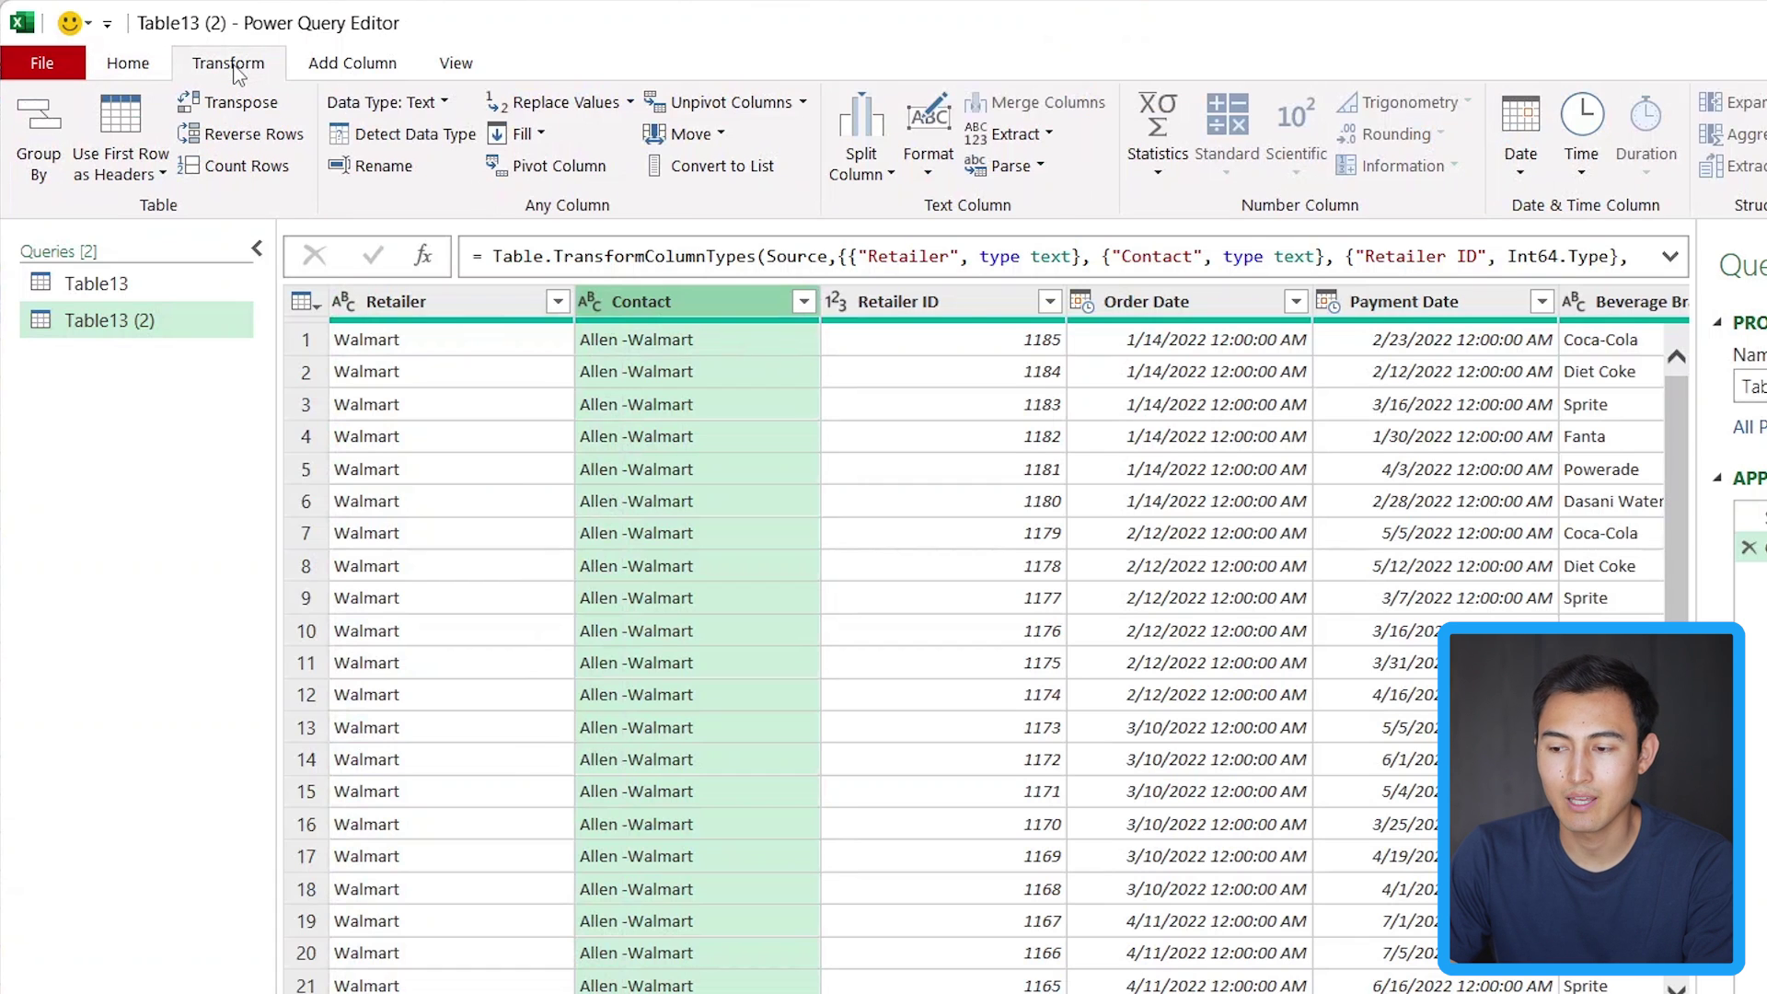
left_click(1015, 134)
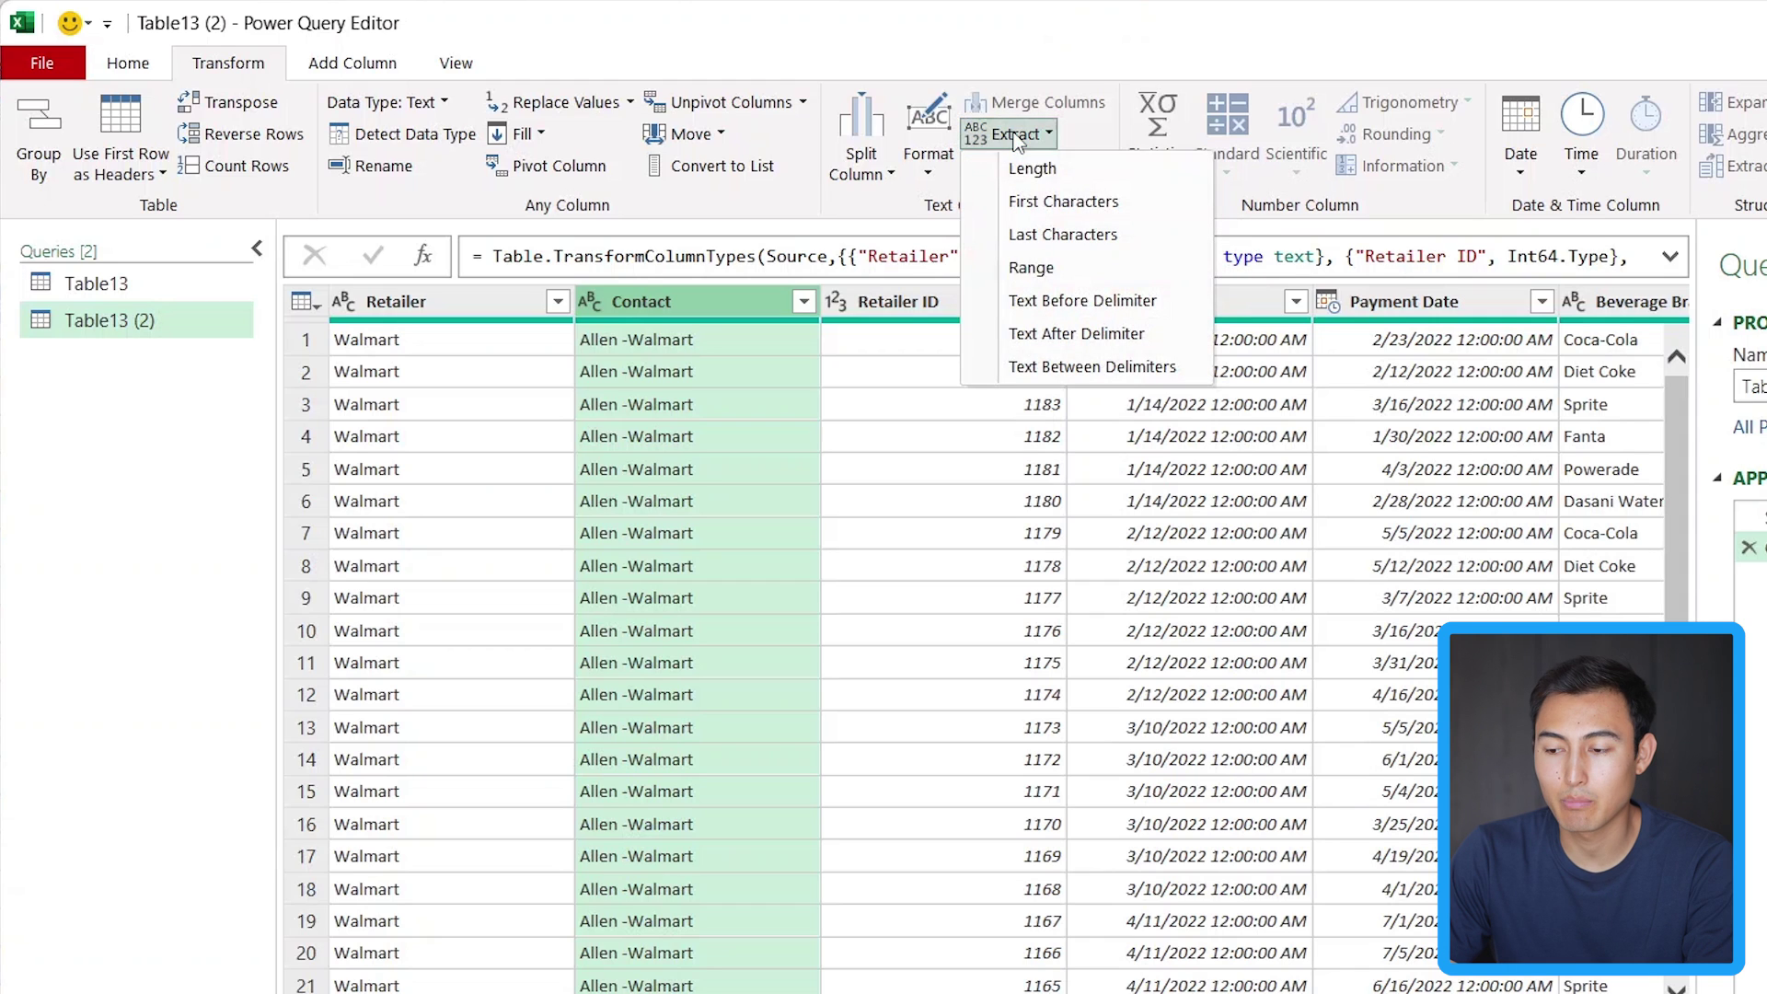
left_click(1107, 318)
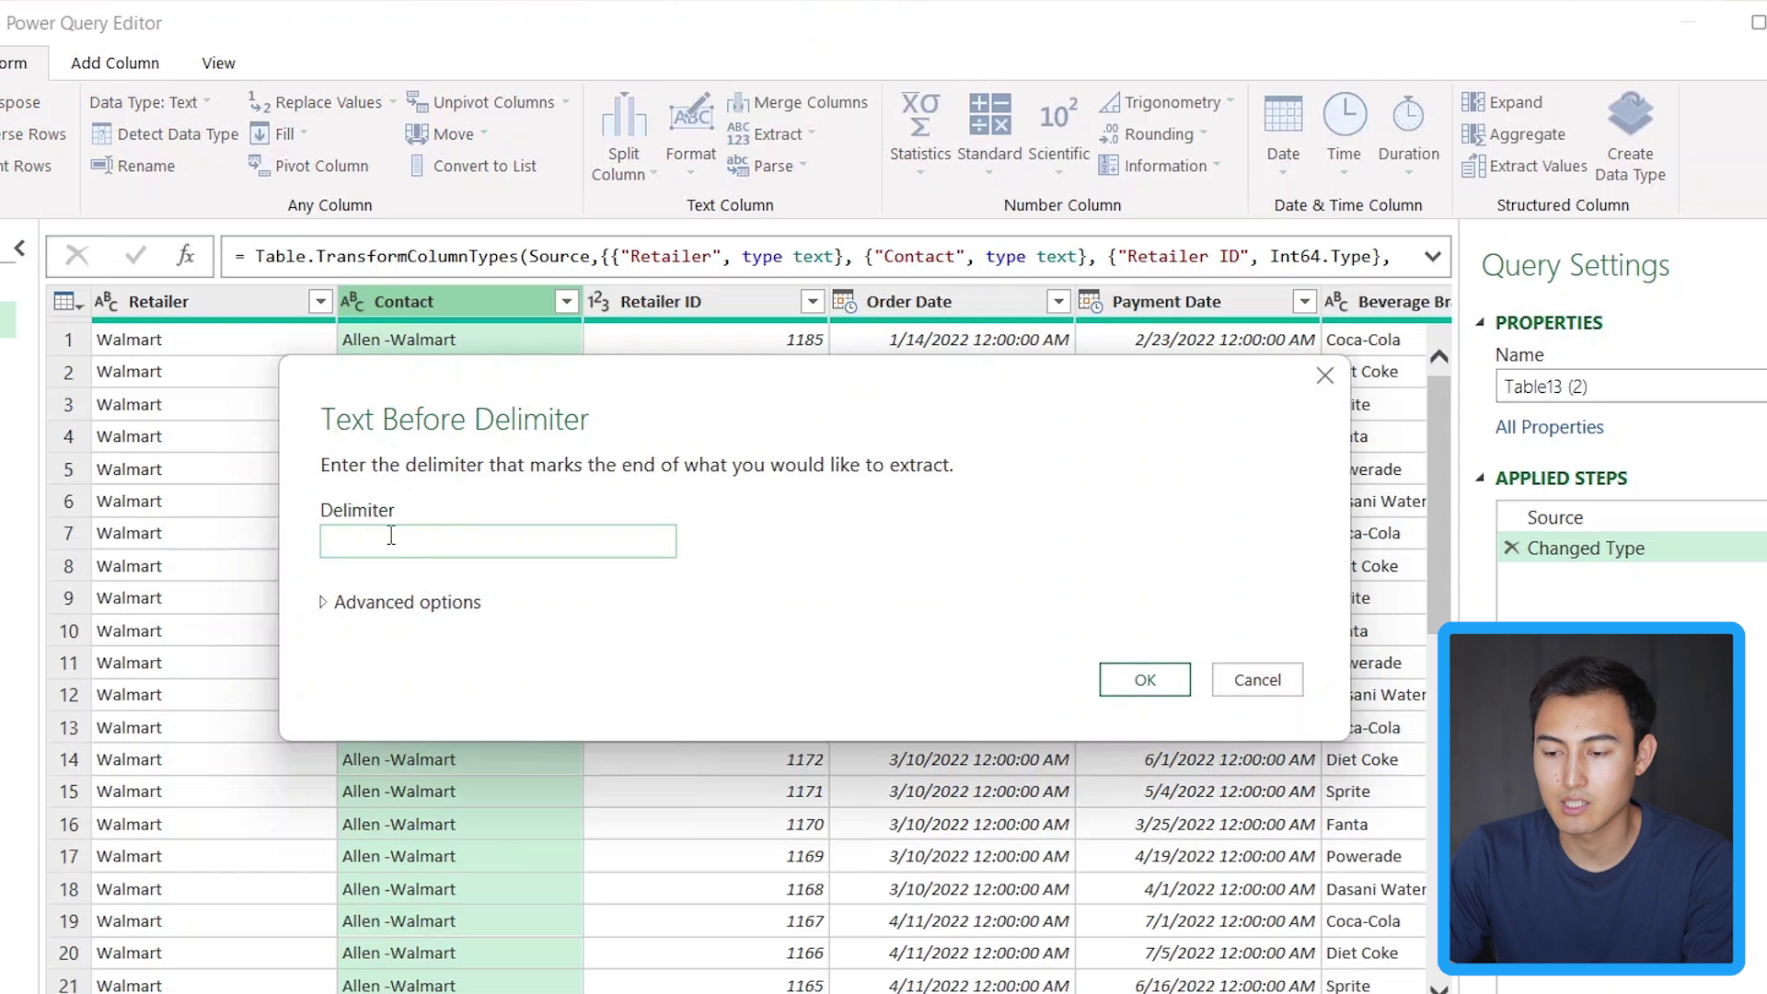
left_click(1142, 679)
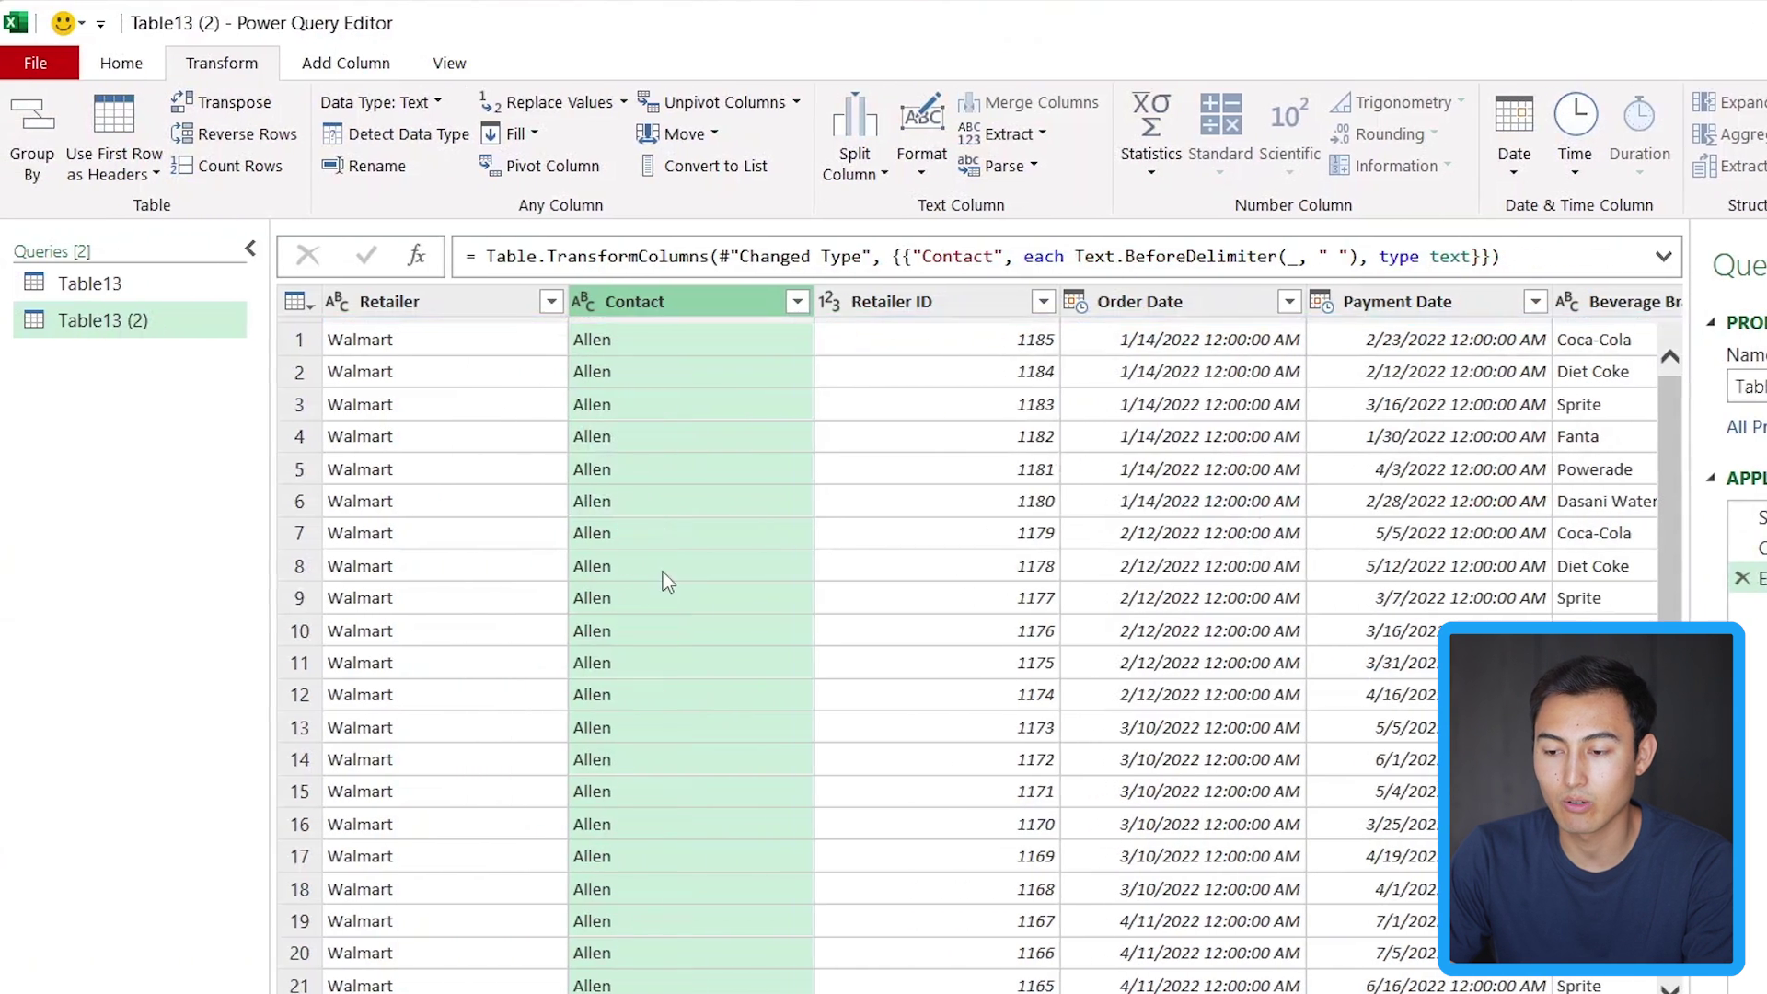
- Add a column that subtracts Order Date from Payment Date in days
scroll(698, 635, "down", 10)
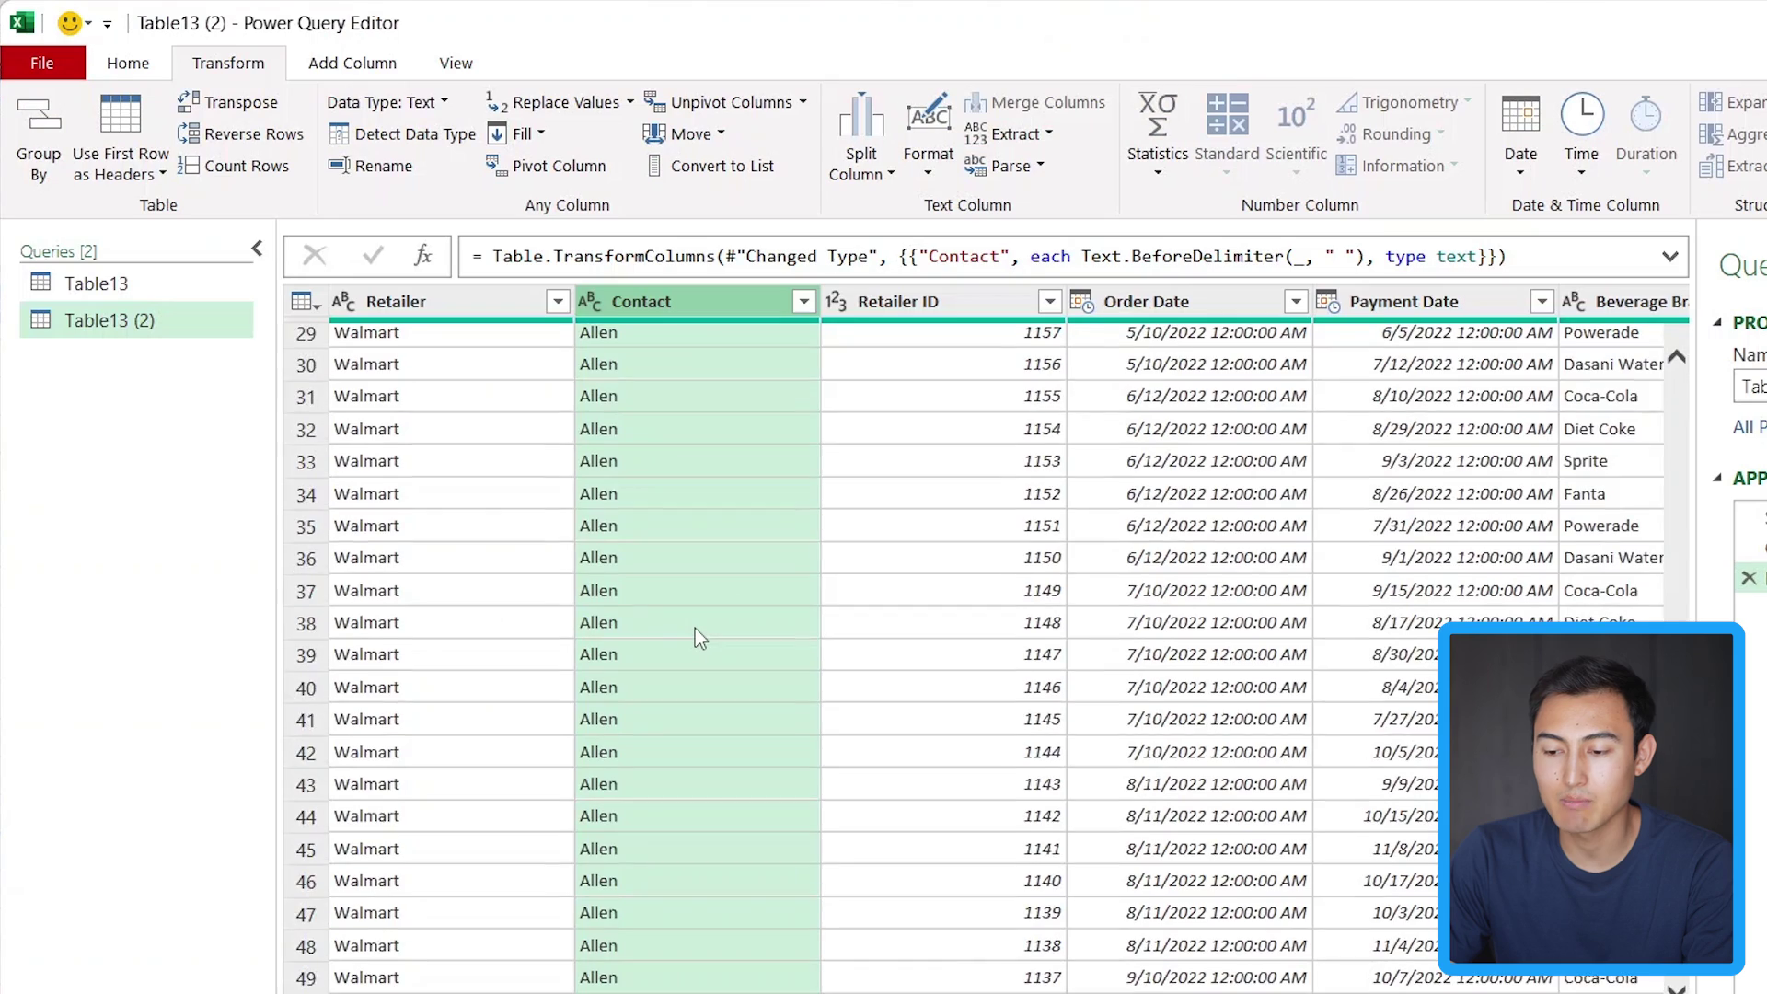
scroll(694, 627, "down", 5)
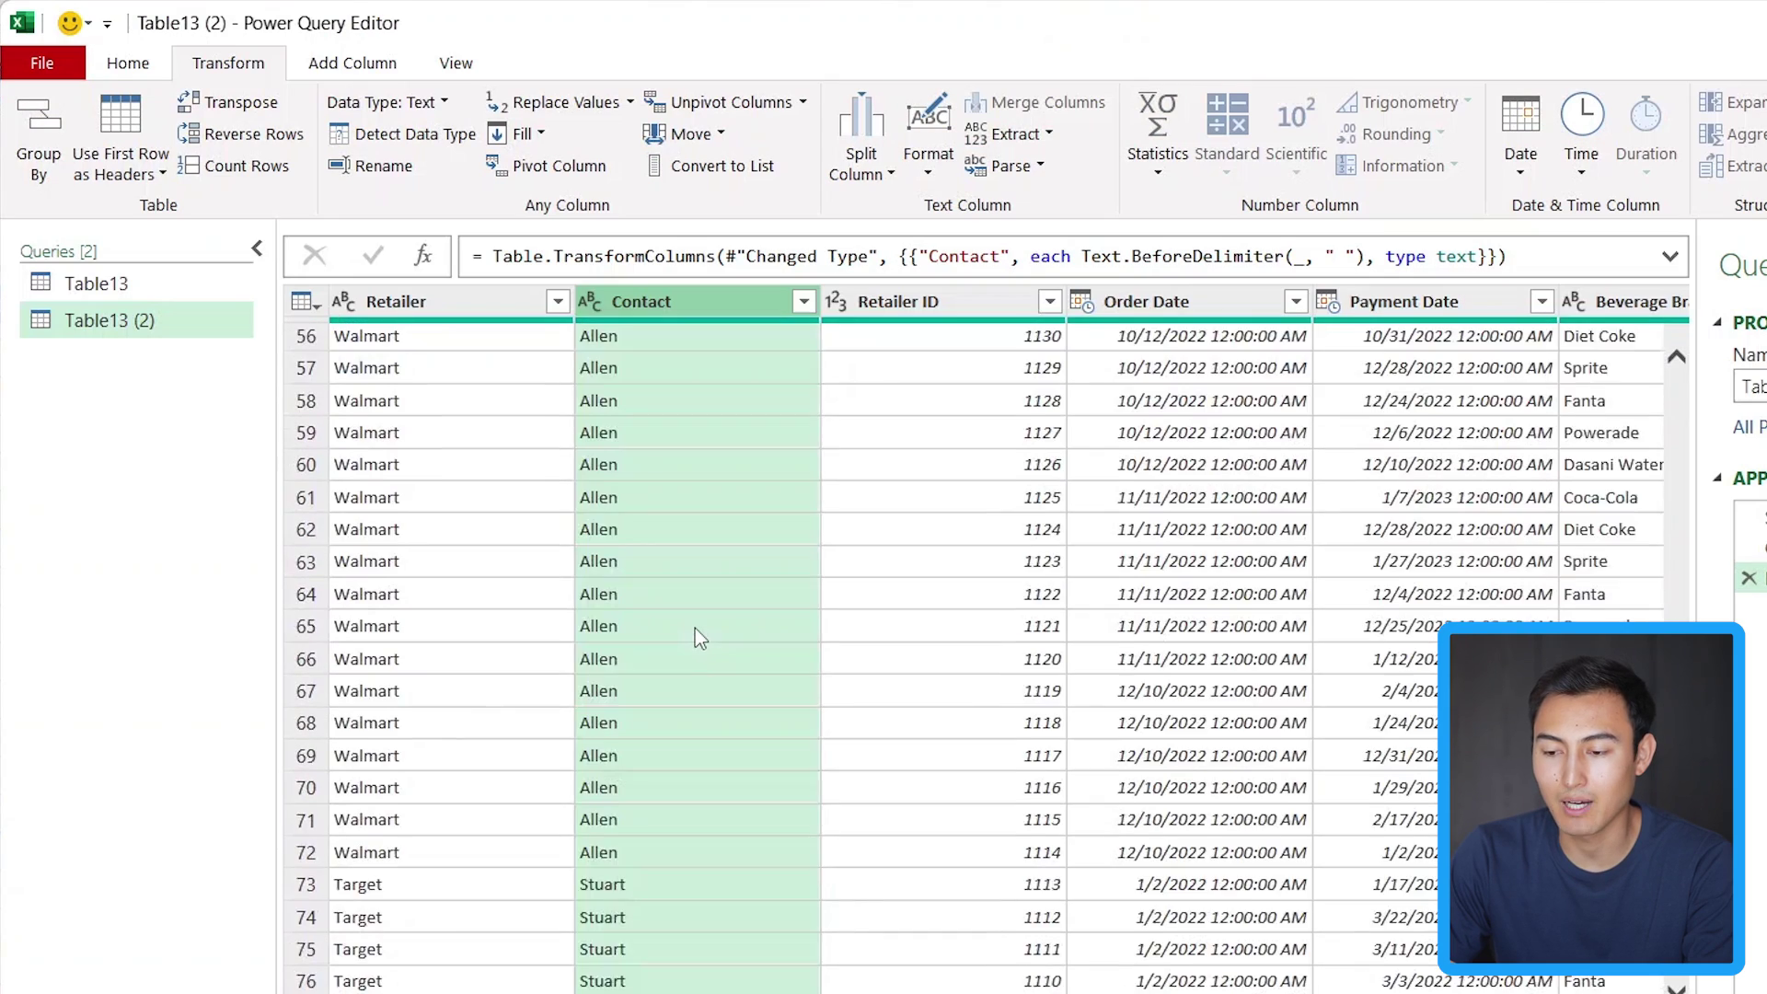
scroll(693, 628, "down", 4)
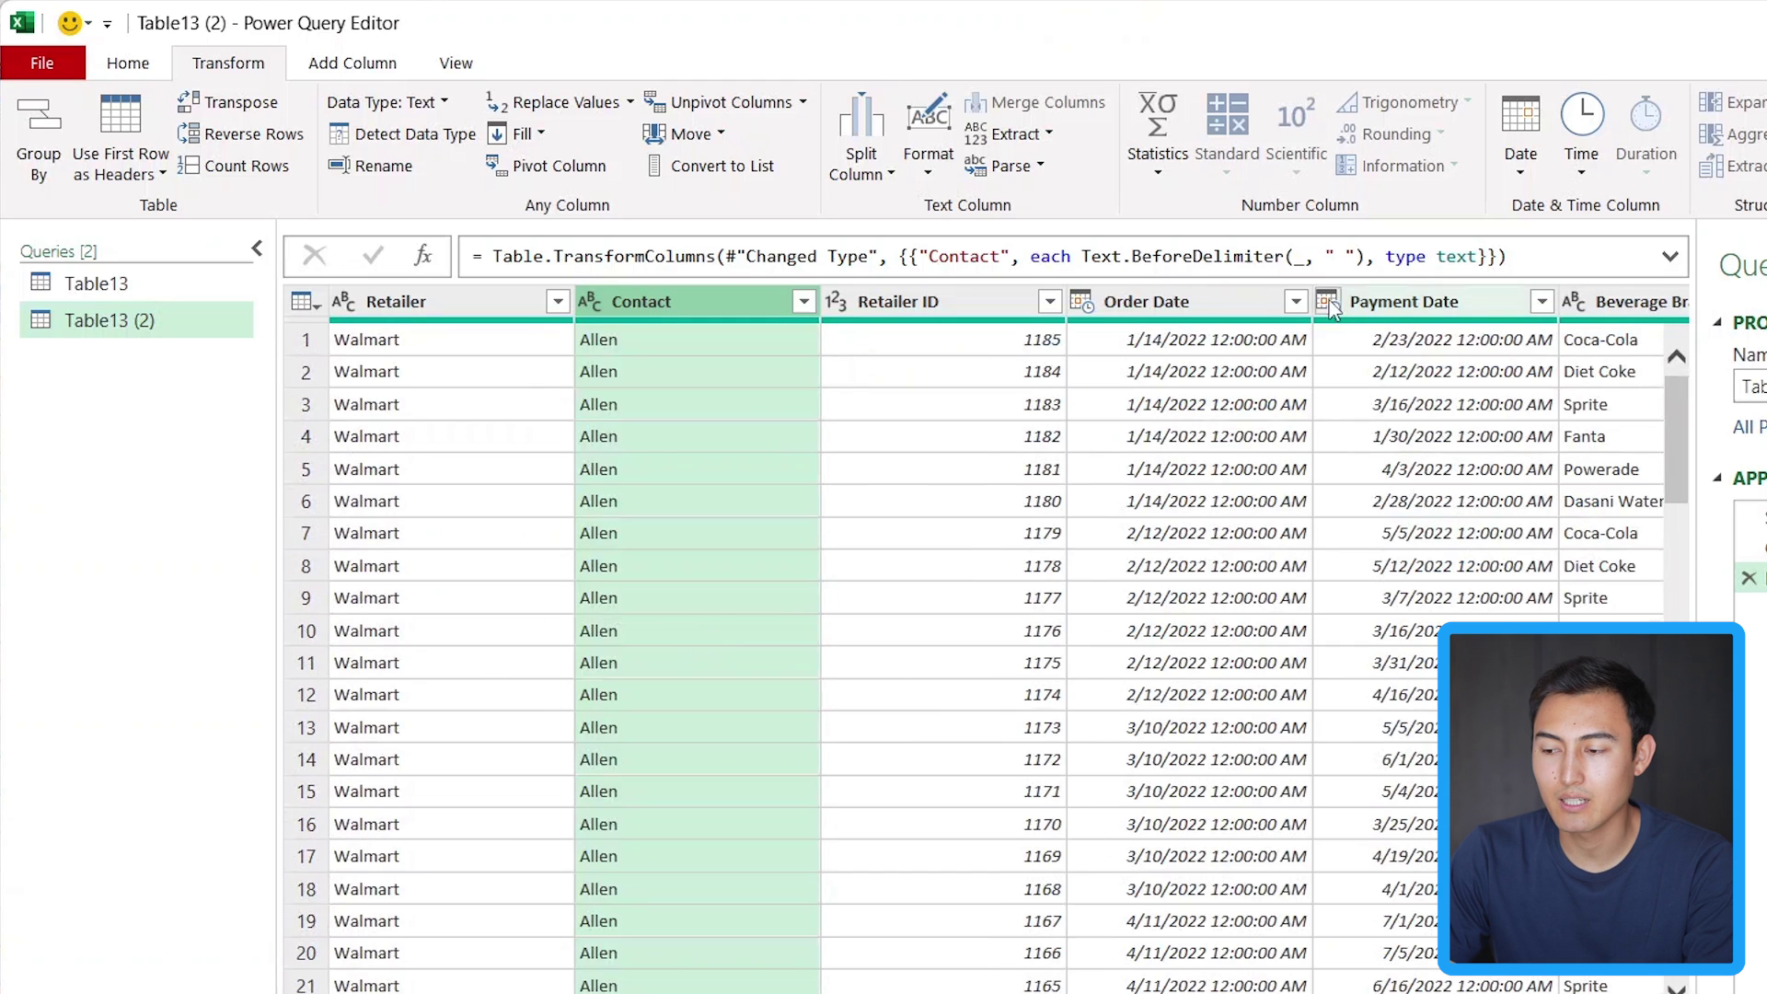
scroll(1398, 334, "right", 5)
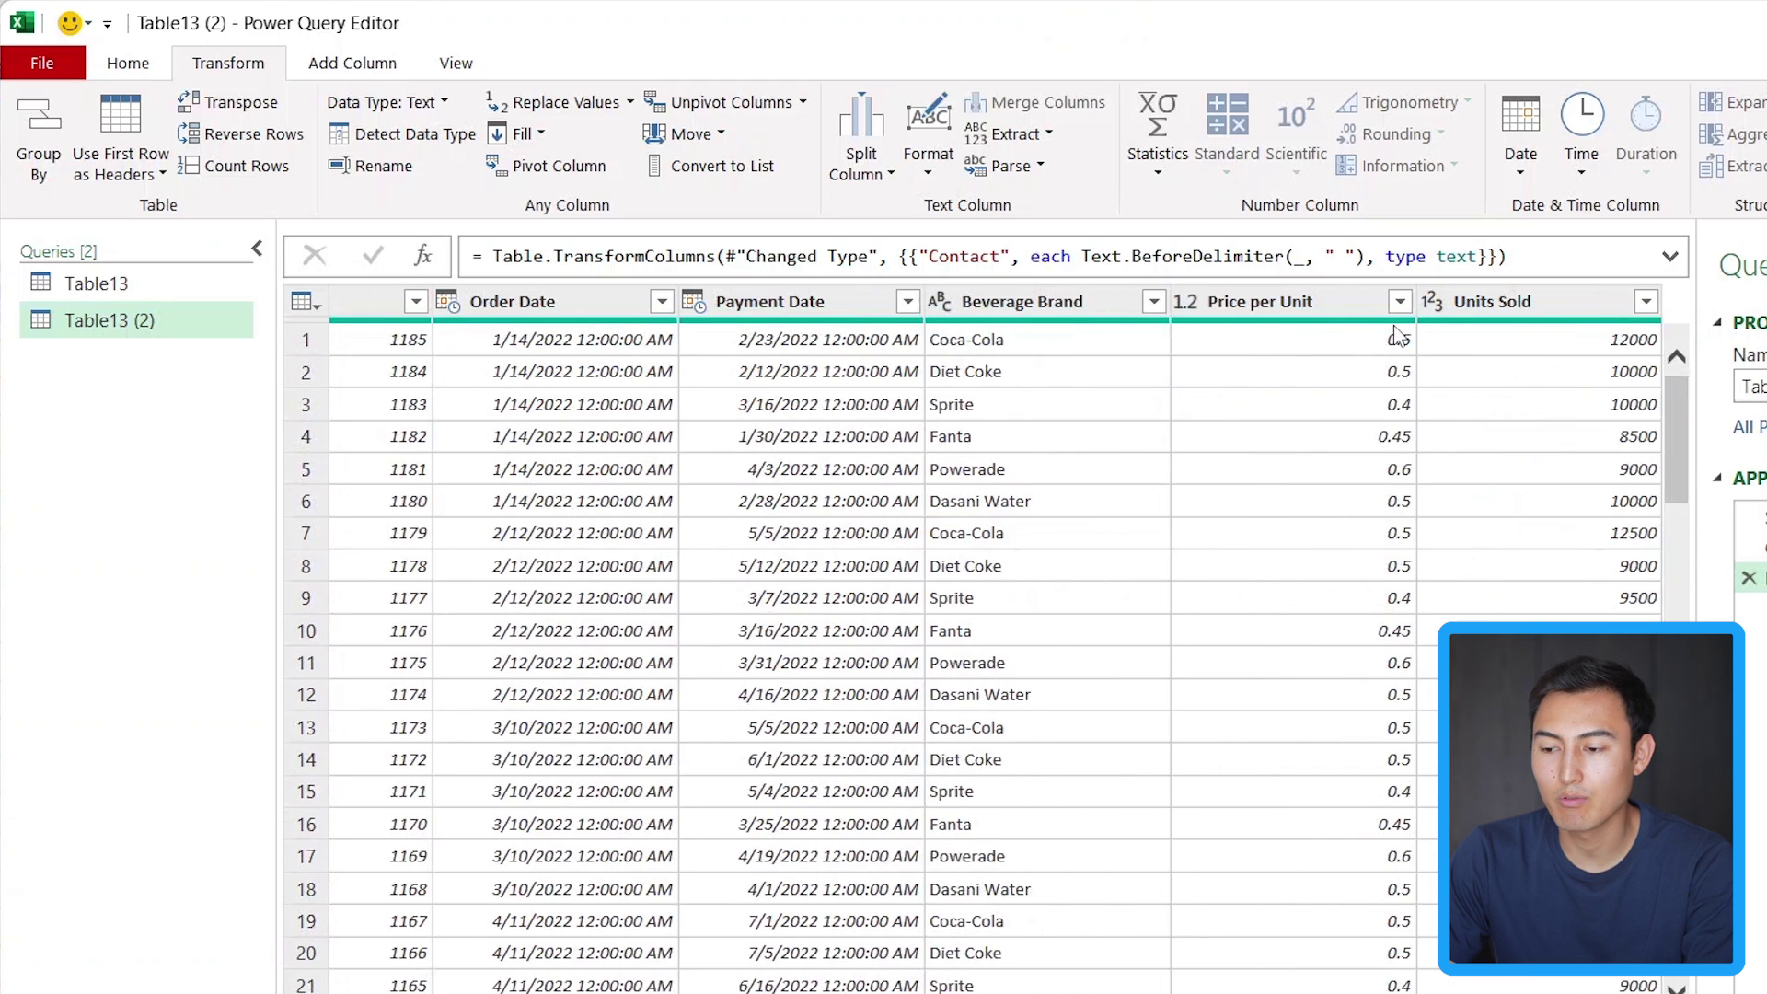
left_click(789, 303)
key("shift+Left")
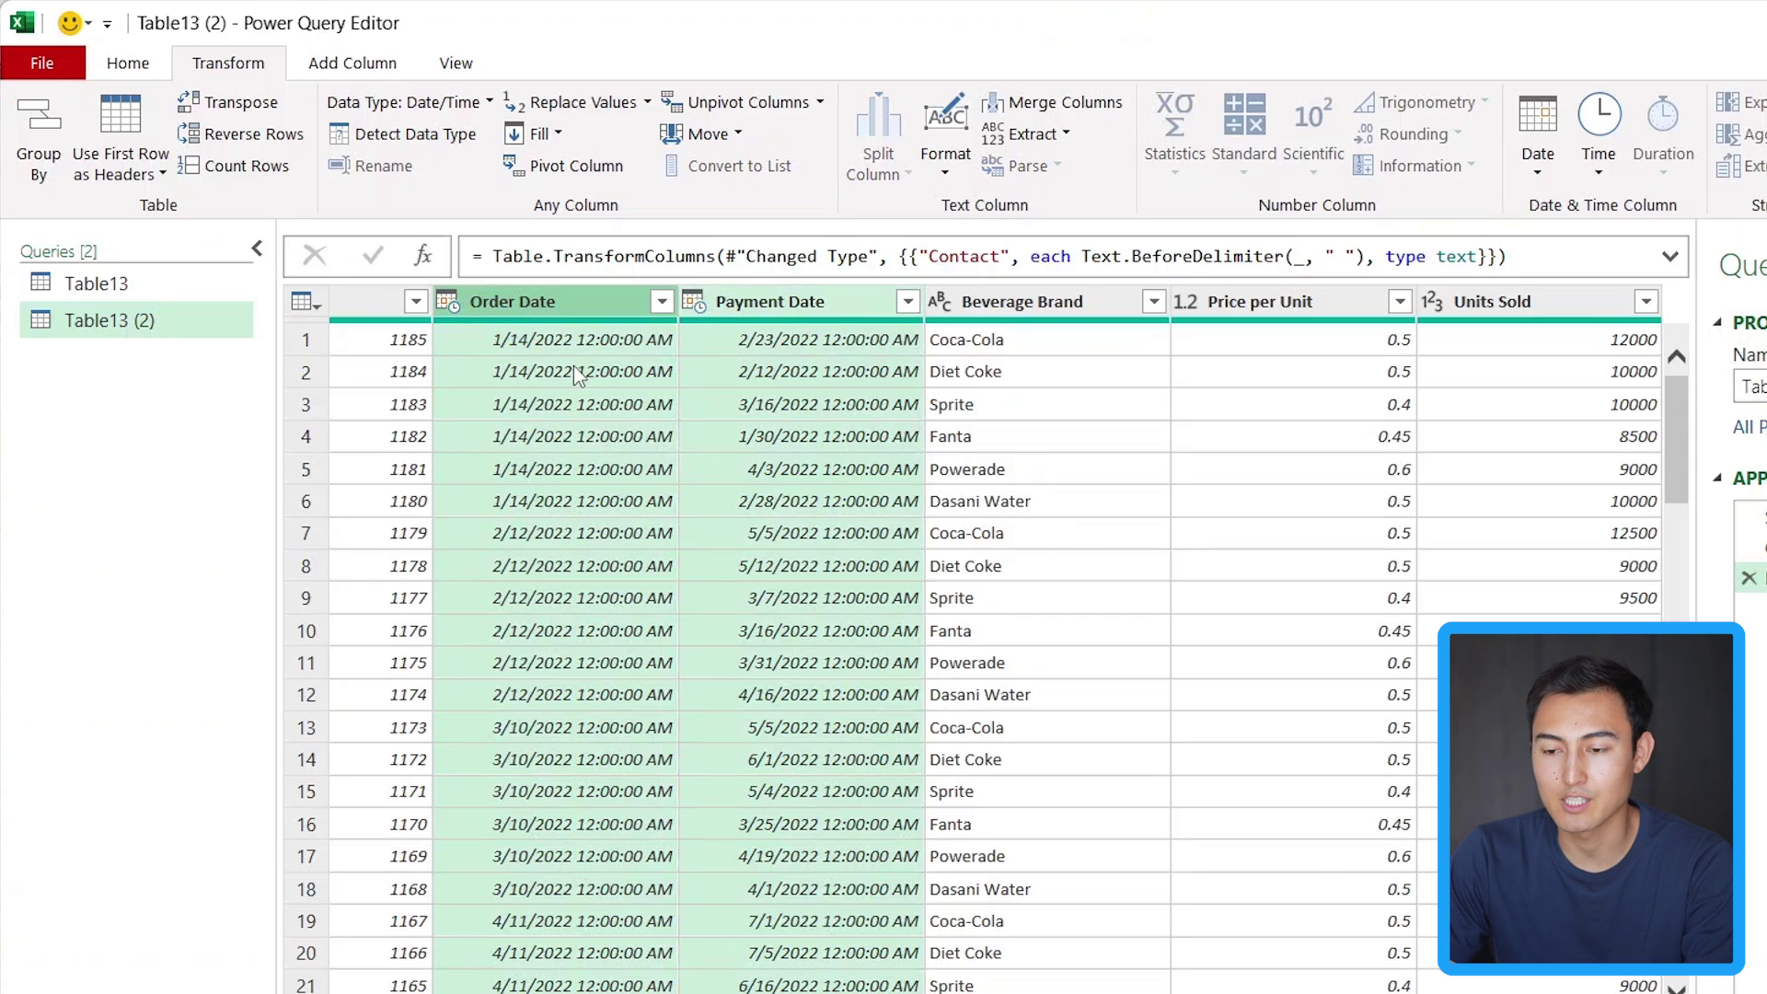
left_click(346, 64)
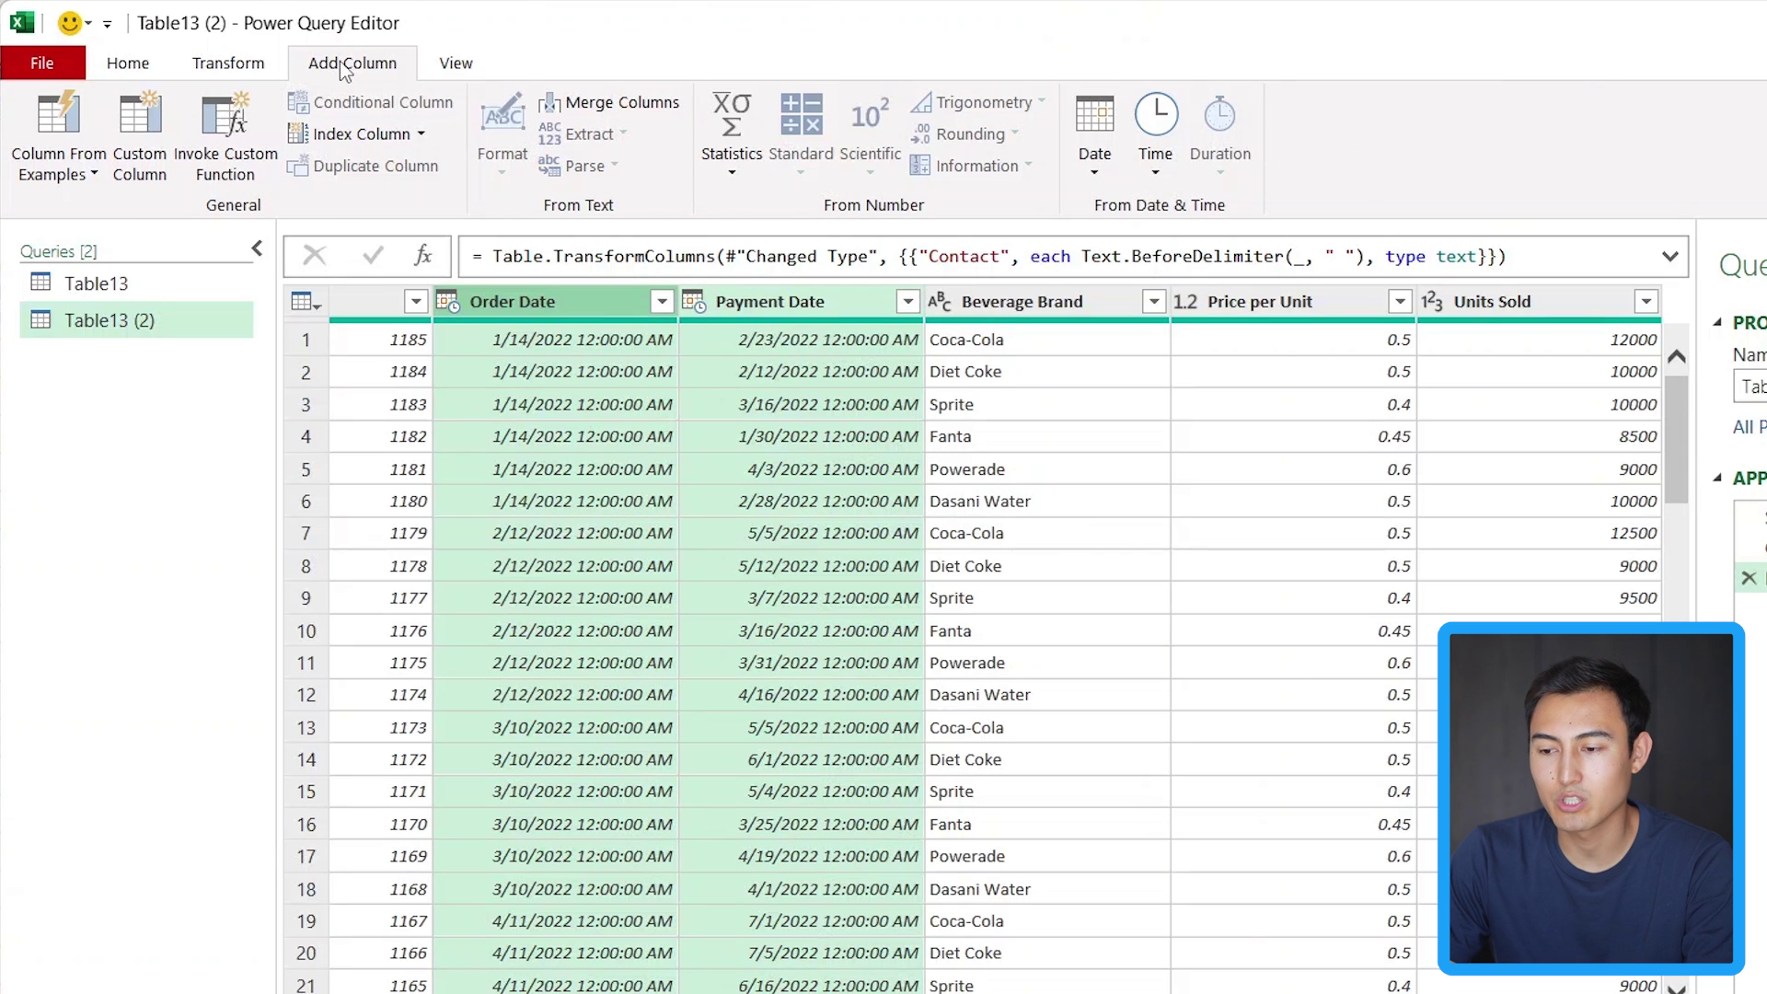
left_click(1095, 171)
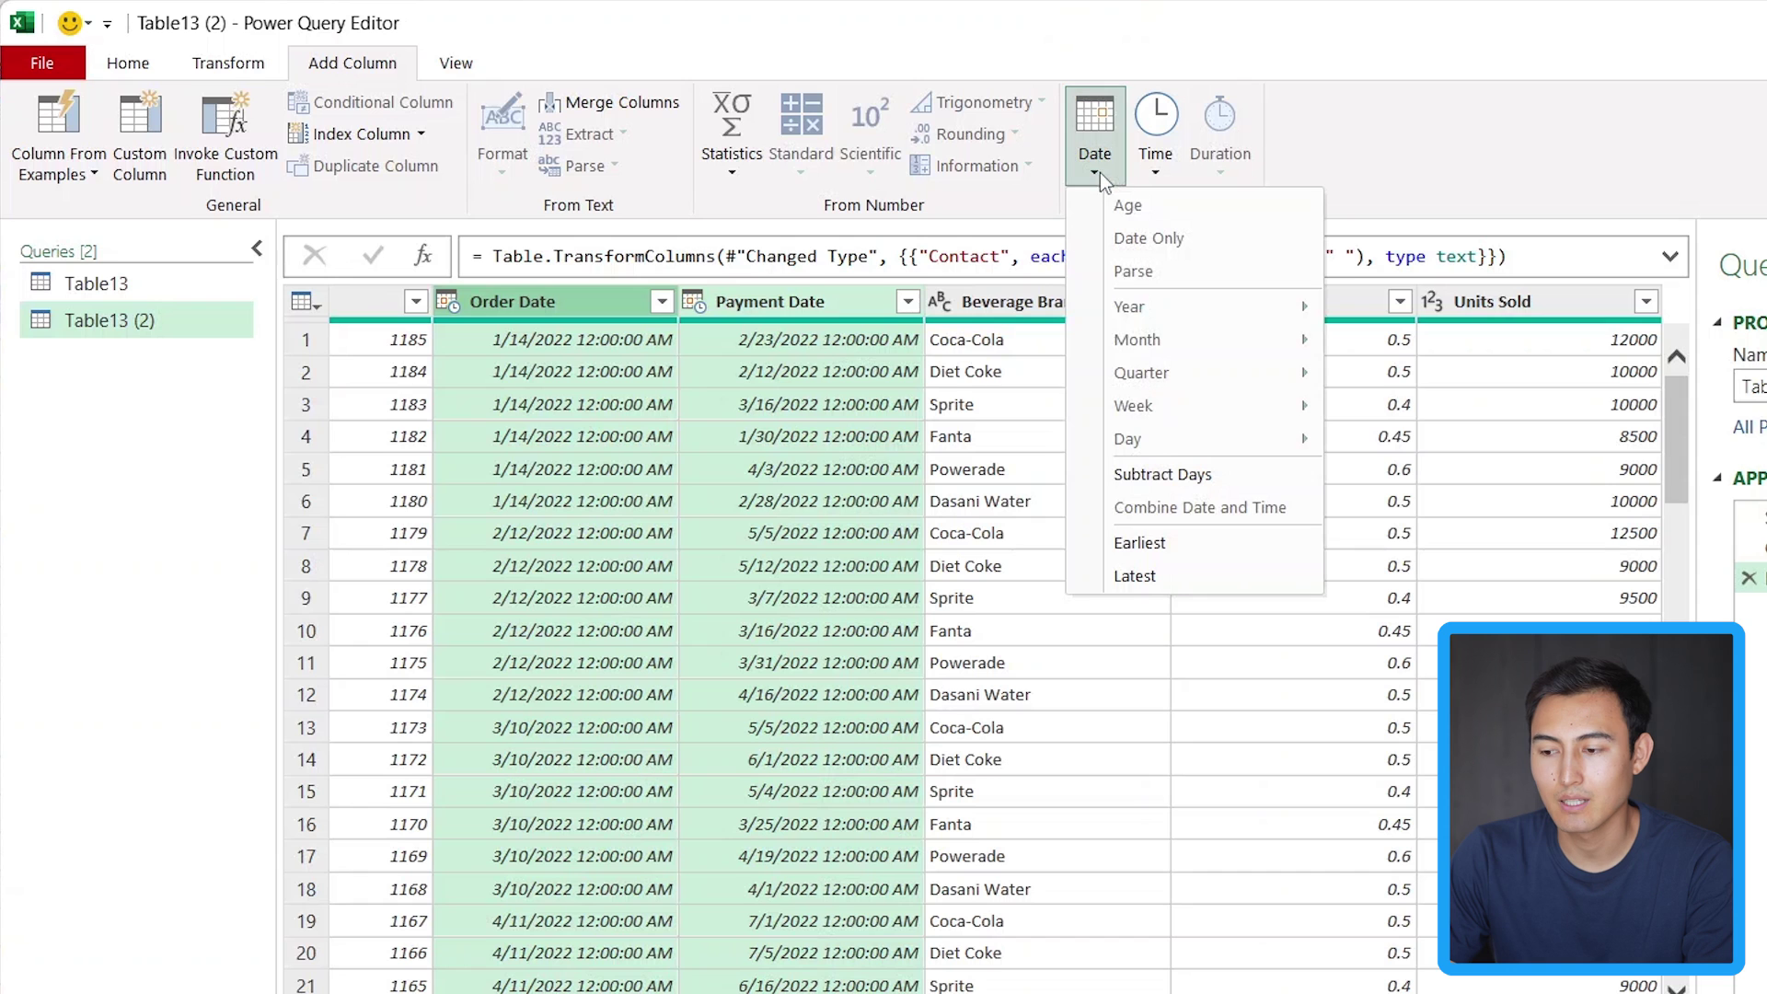
left_click(1174, 477)
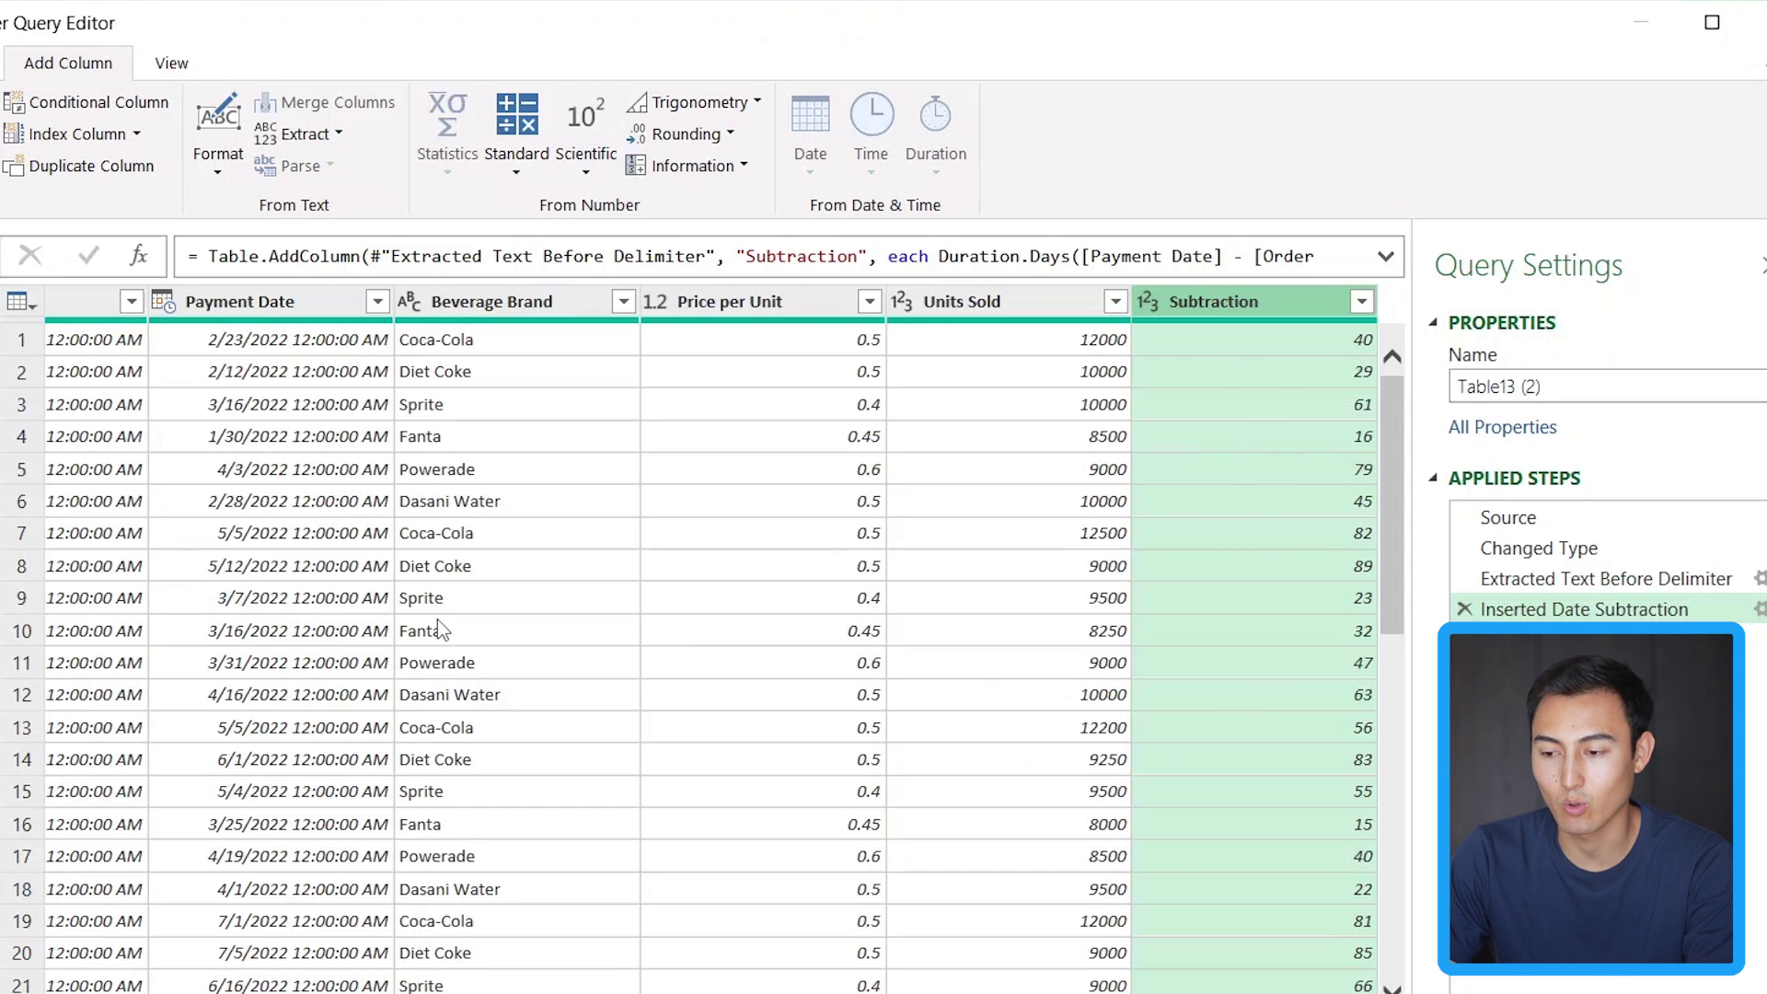
- Add a column multiplying Price per Unit by Units Sold and rename it Revenue
left_click(783, 315)
key("shift+Right")
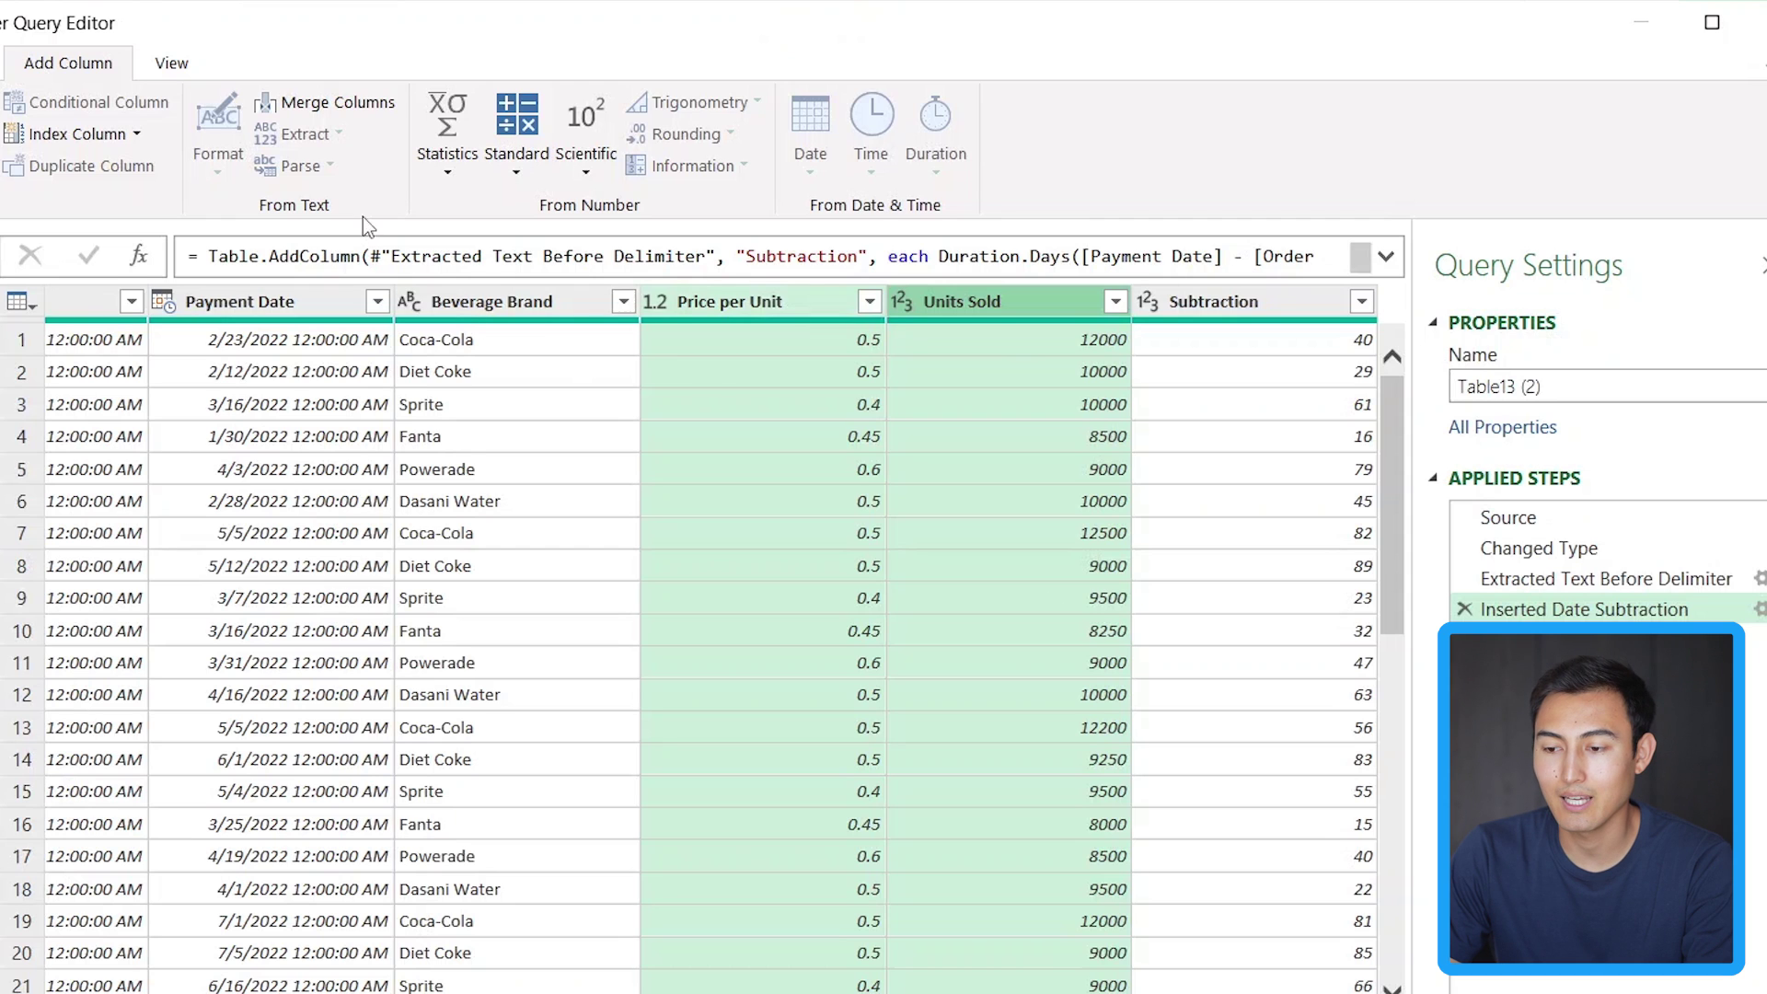
left_click(516, 164)
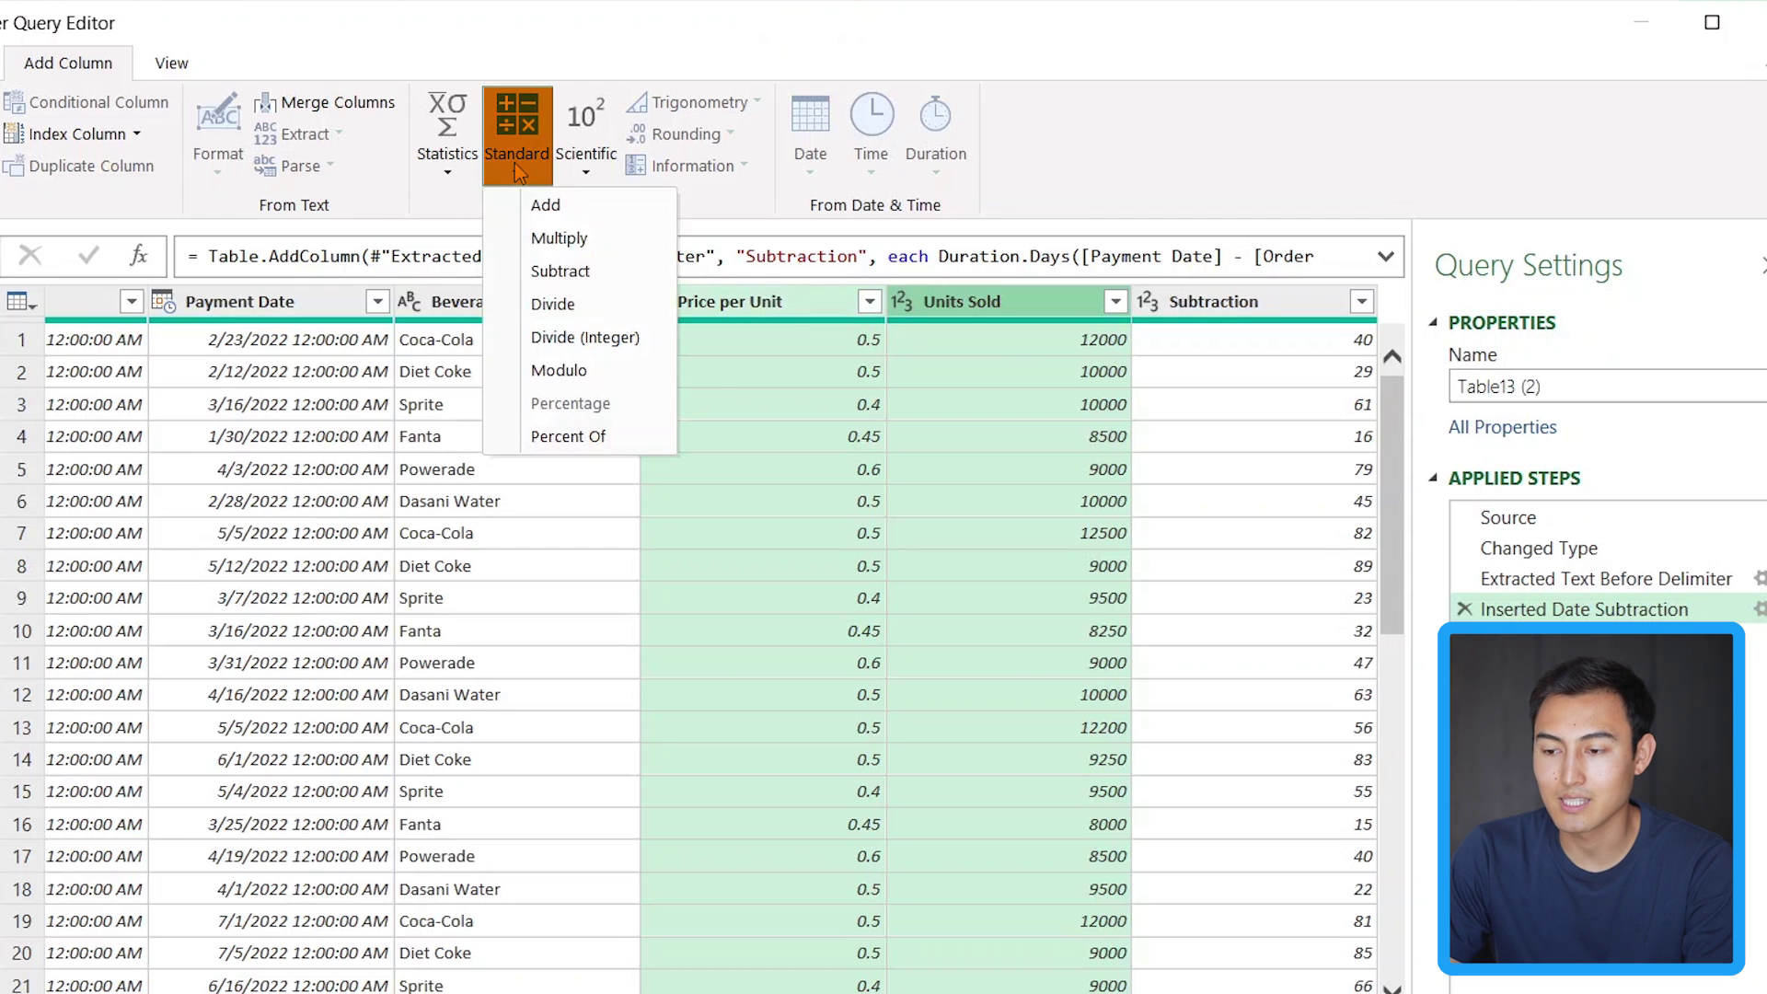
left_click(552, 239)
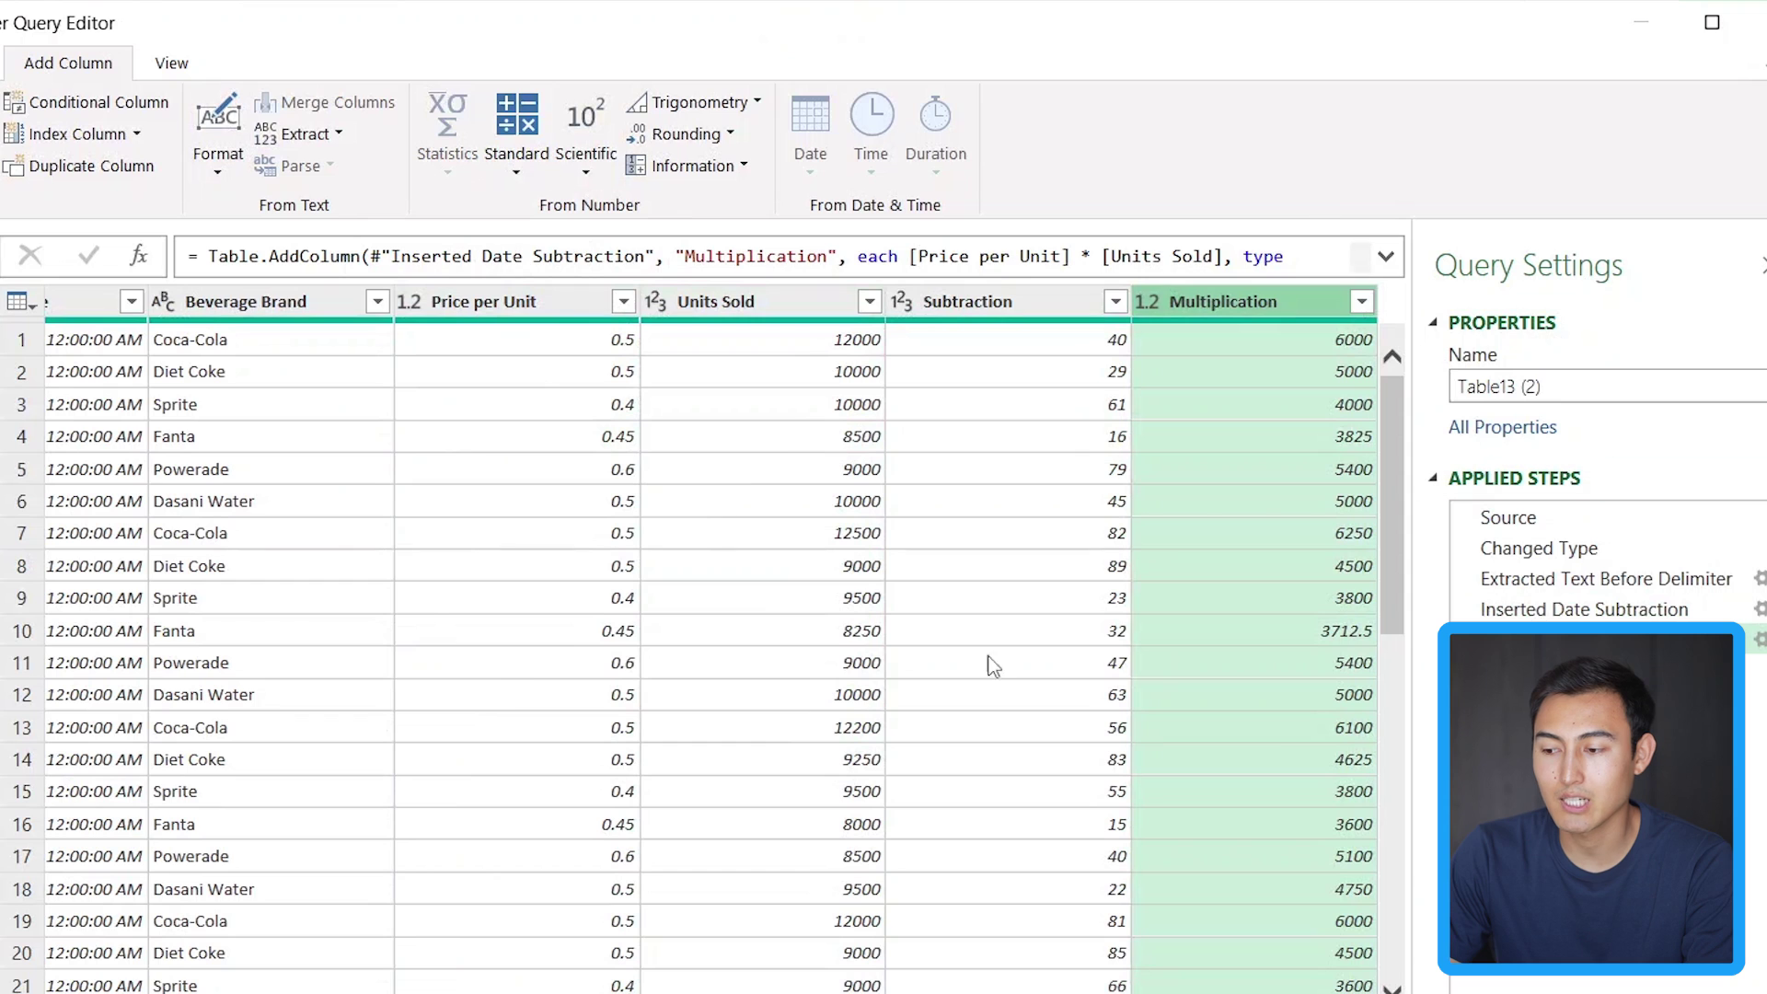
double_click(1213, 301)
type("Revenue")
key("Return")
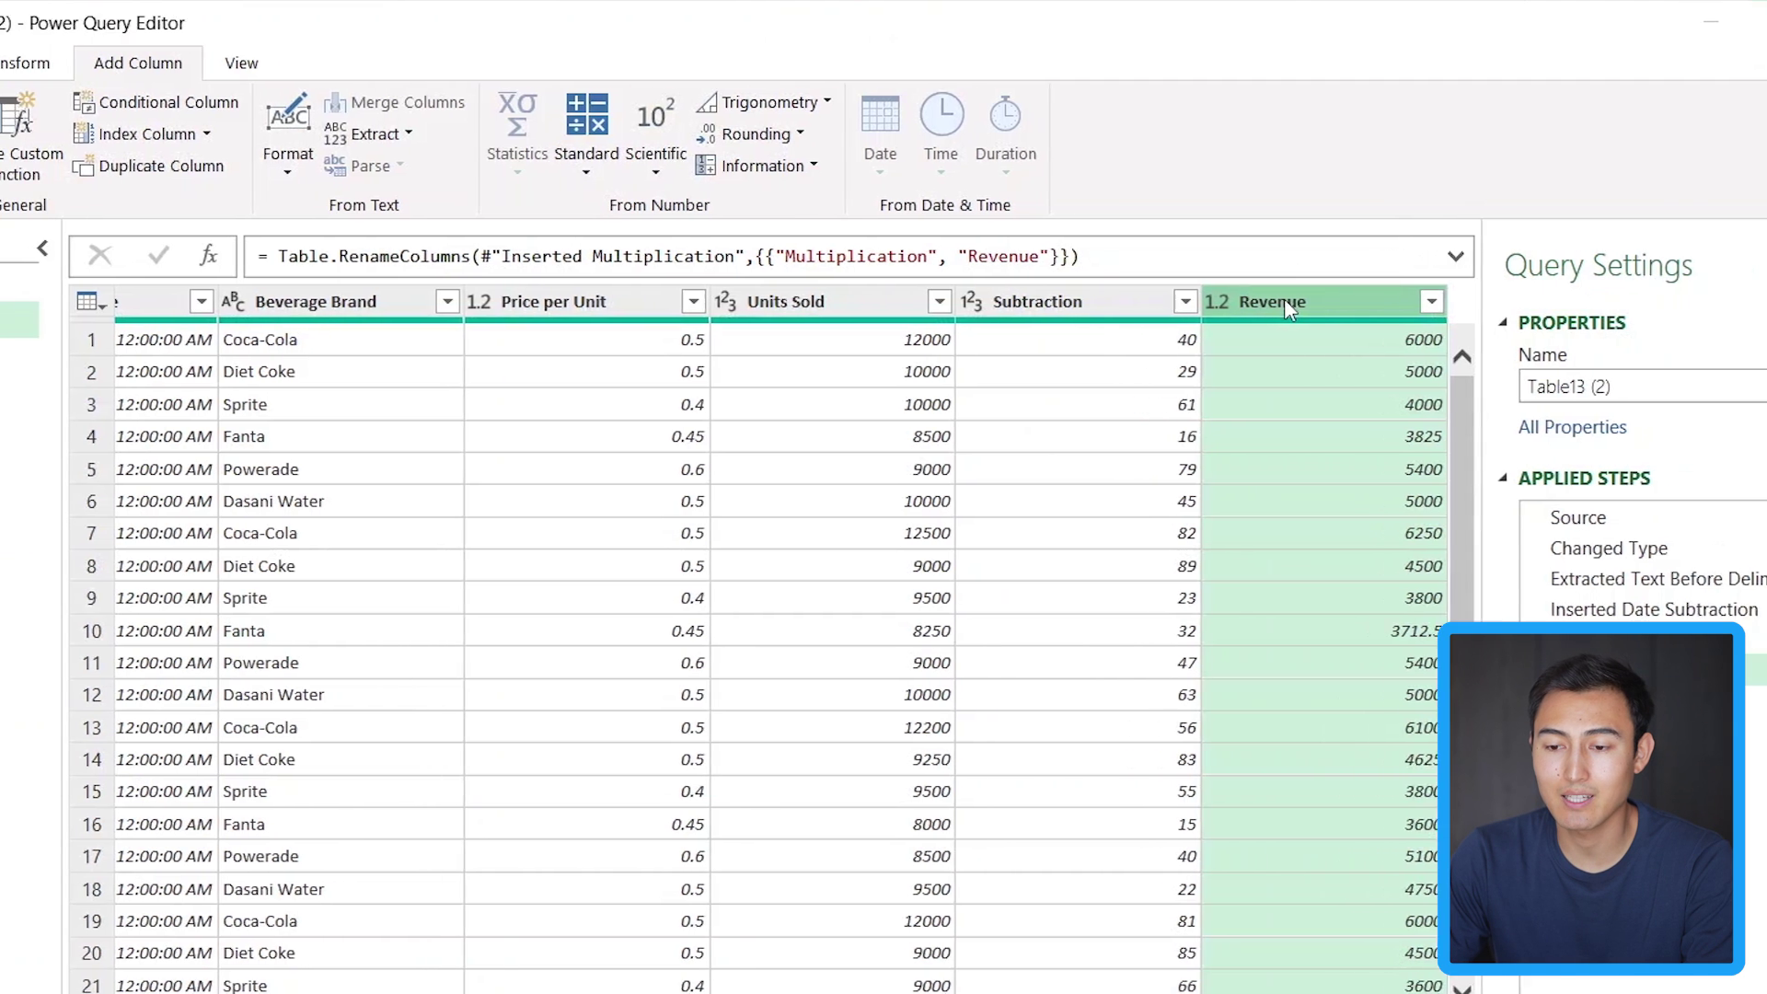
- Close the query editor and load the transformed retailer table into the workbook
left_click(119, 64)
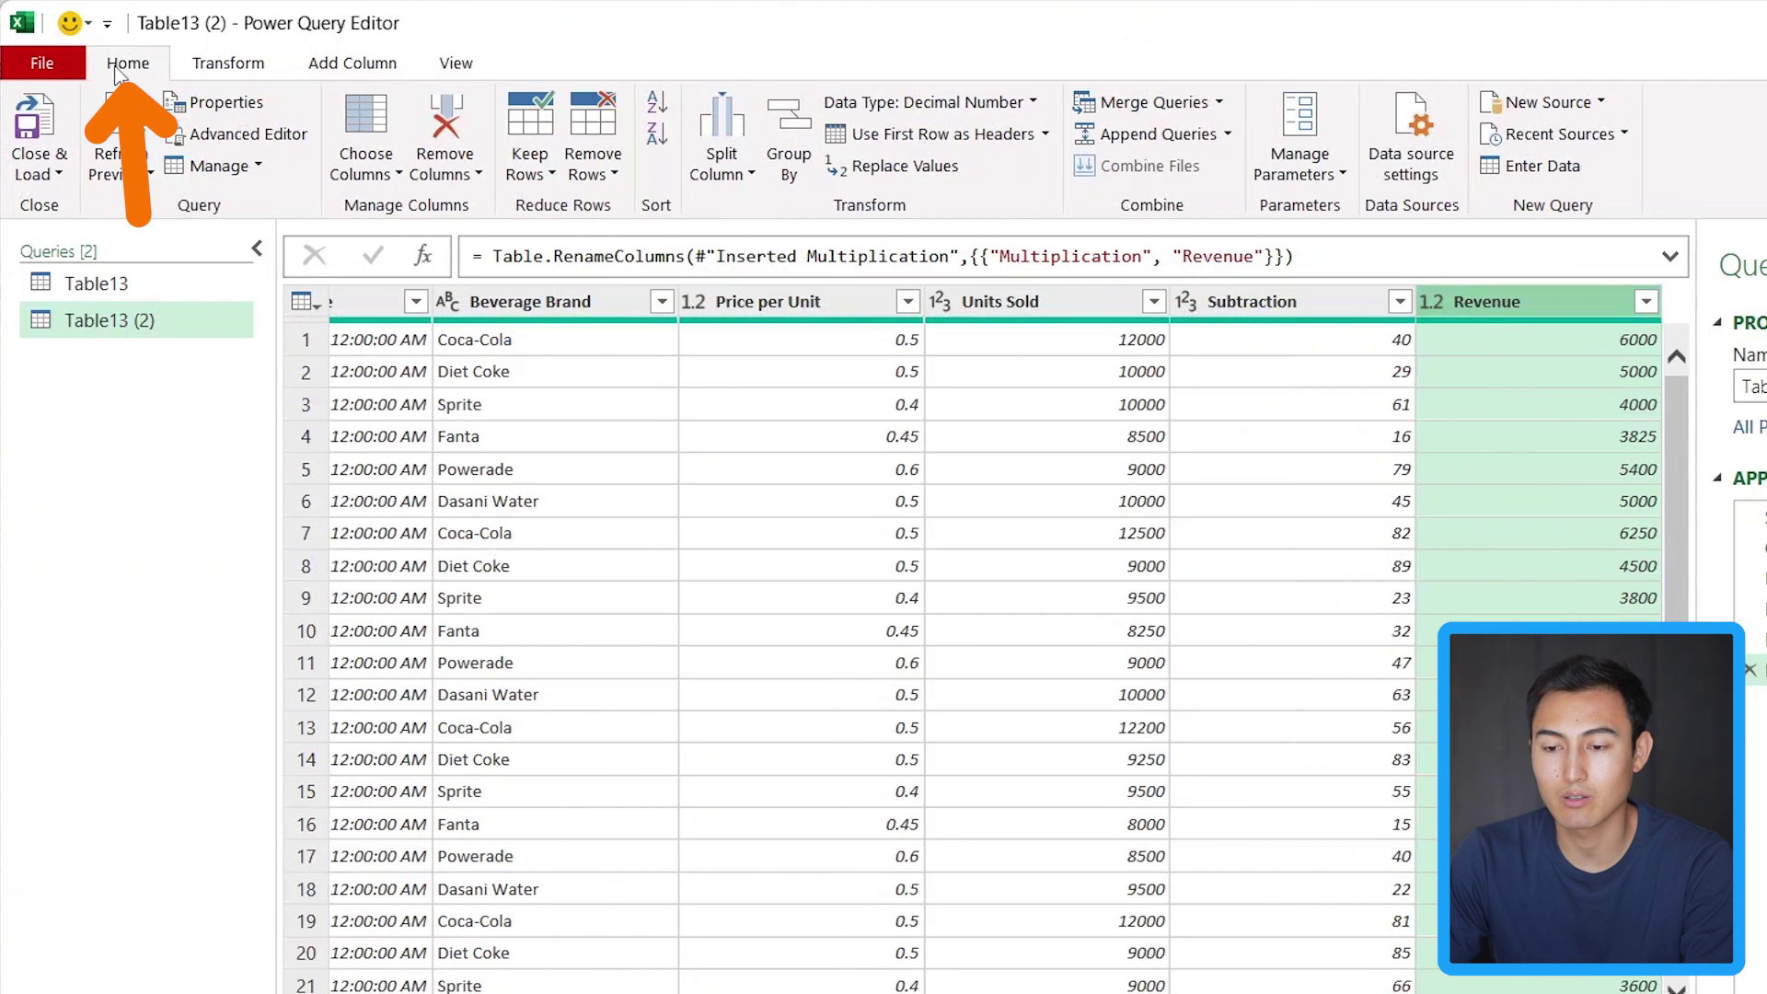
left_click(42, 118)
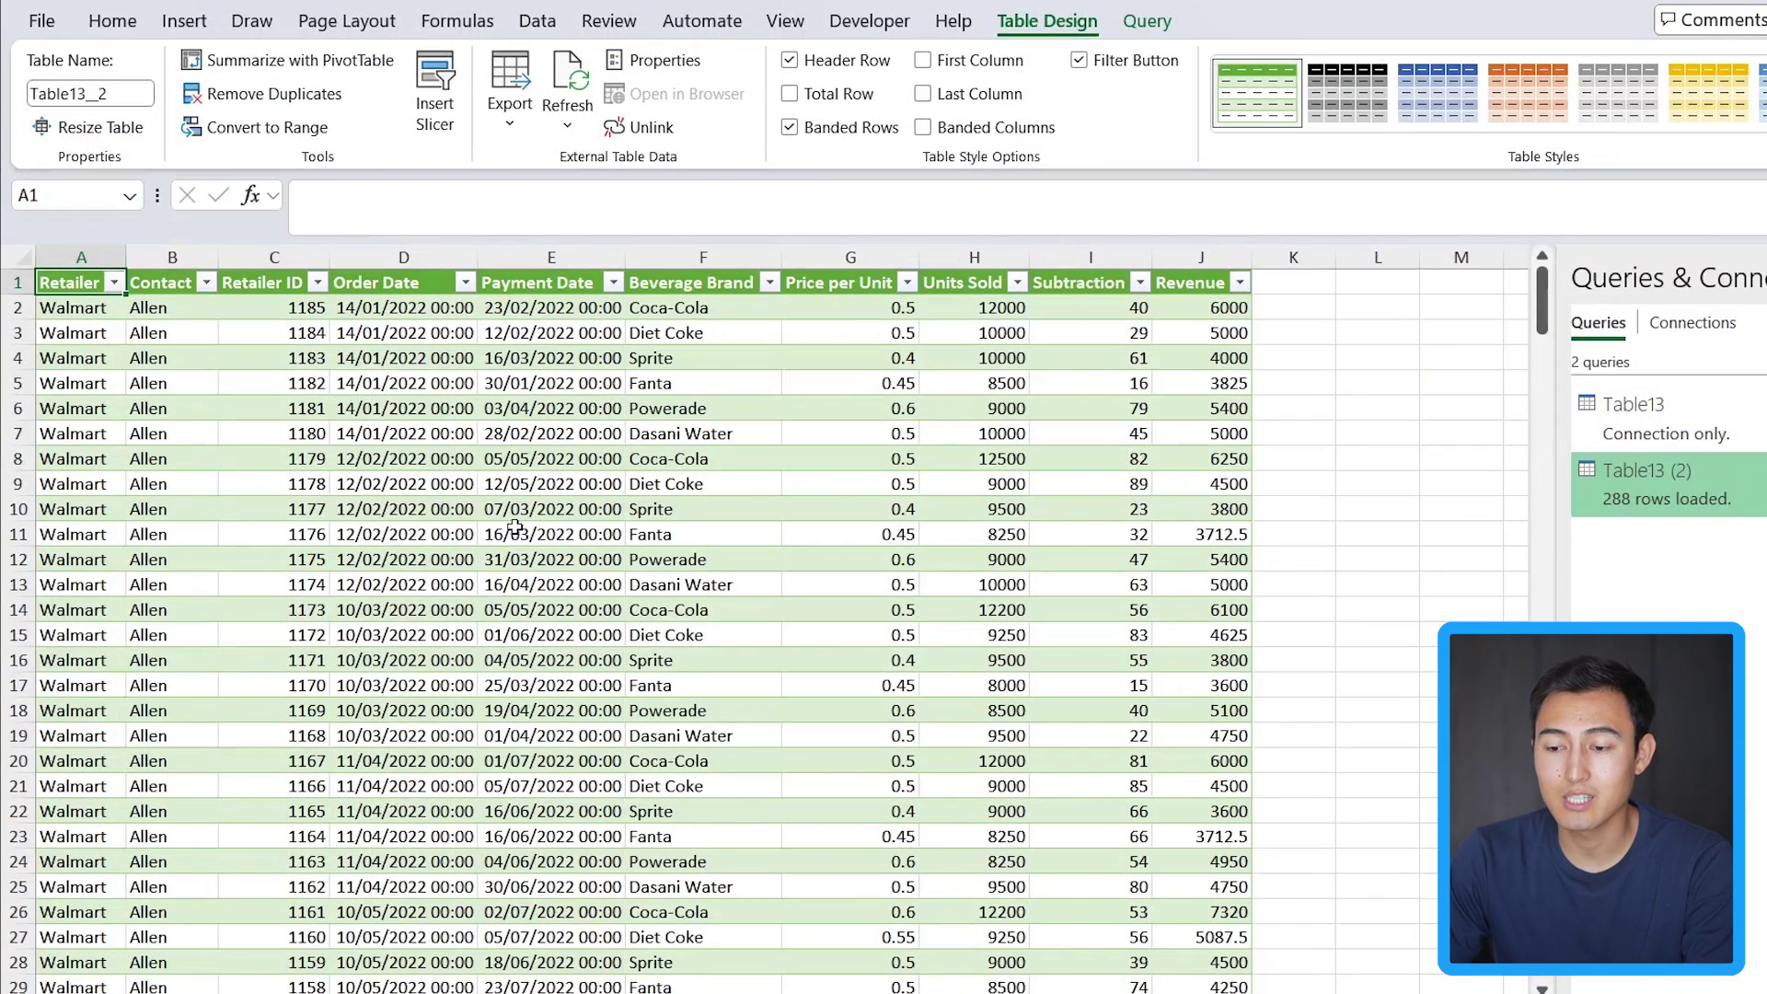
scroll(515, 526, "down", 12)
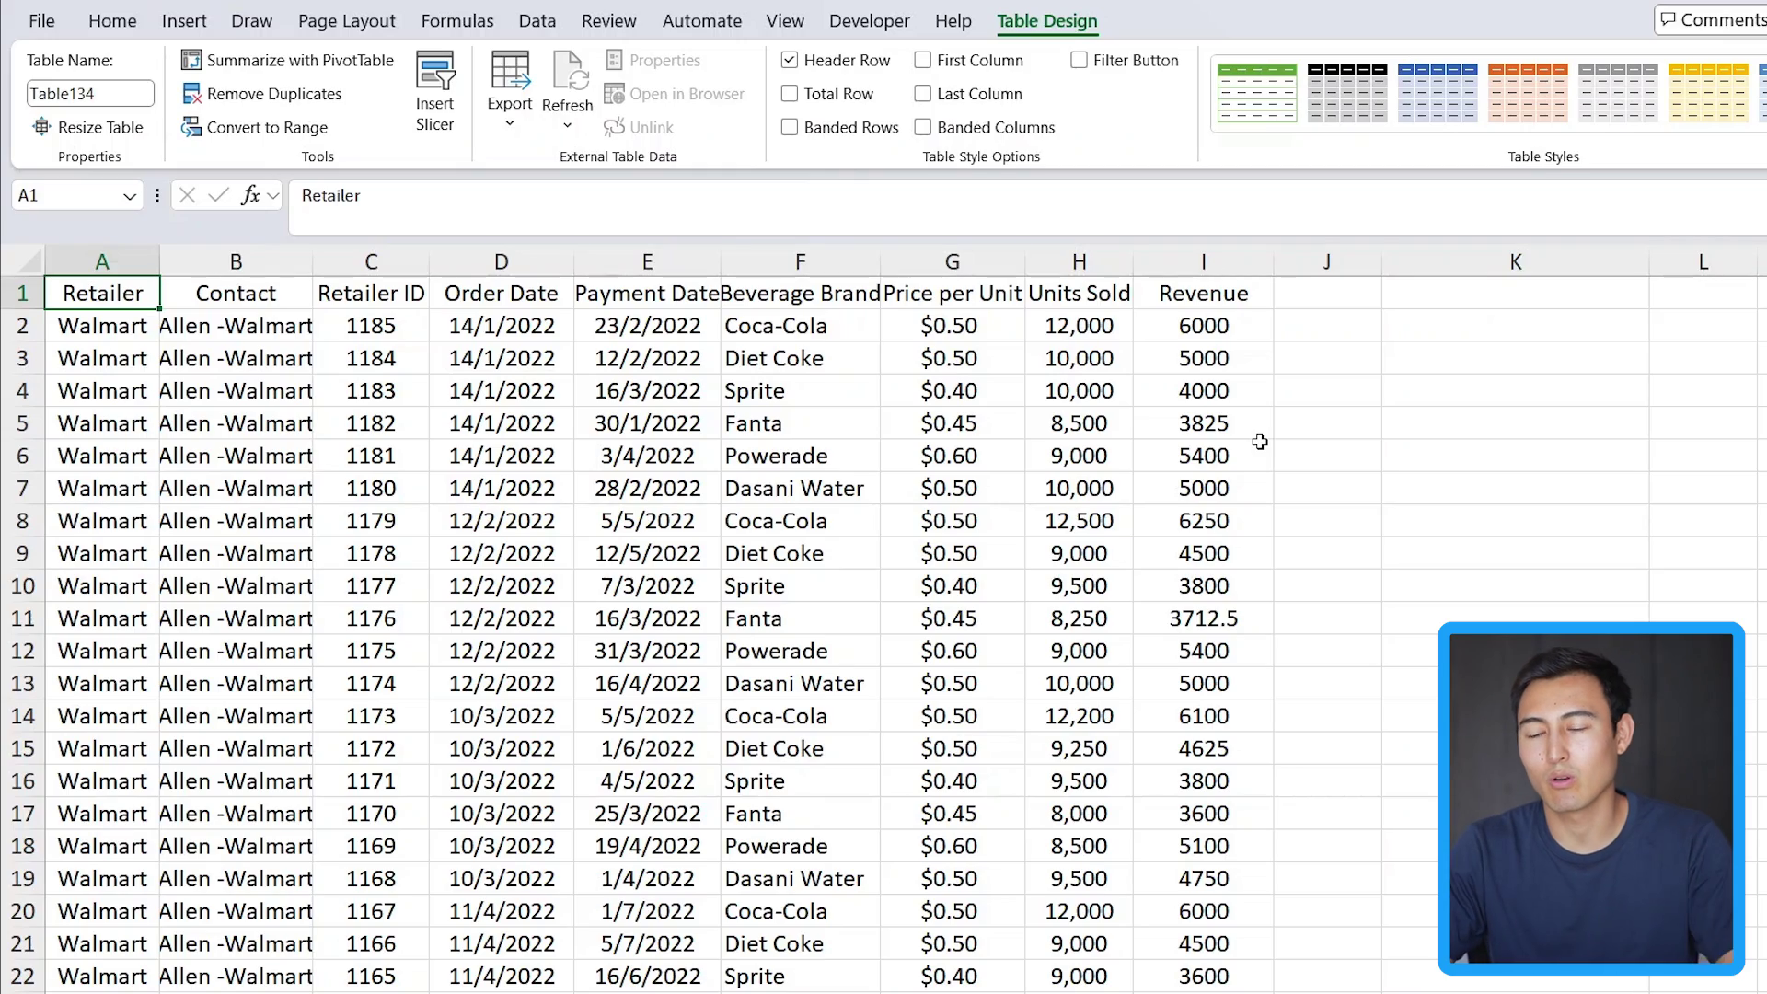
- Hide the gridlines on the retailer sales worksheet
left_click(112, 22)
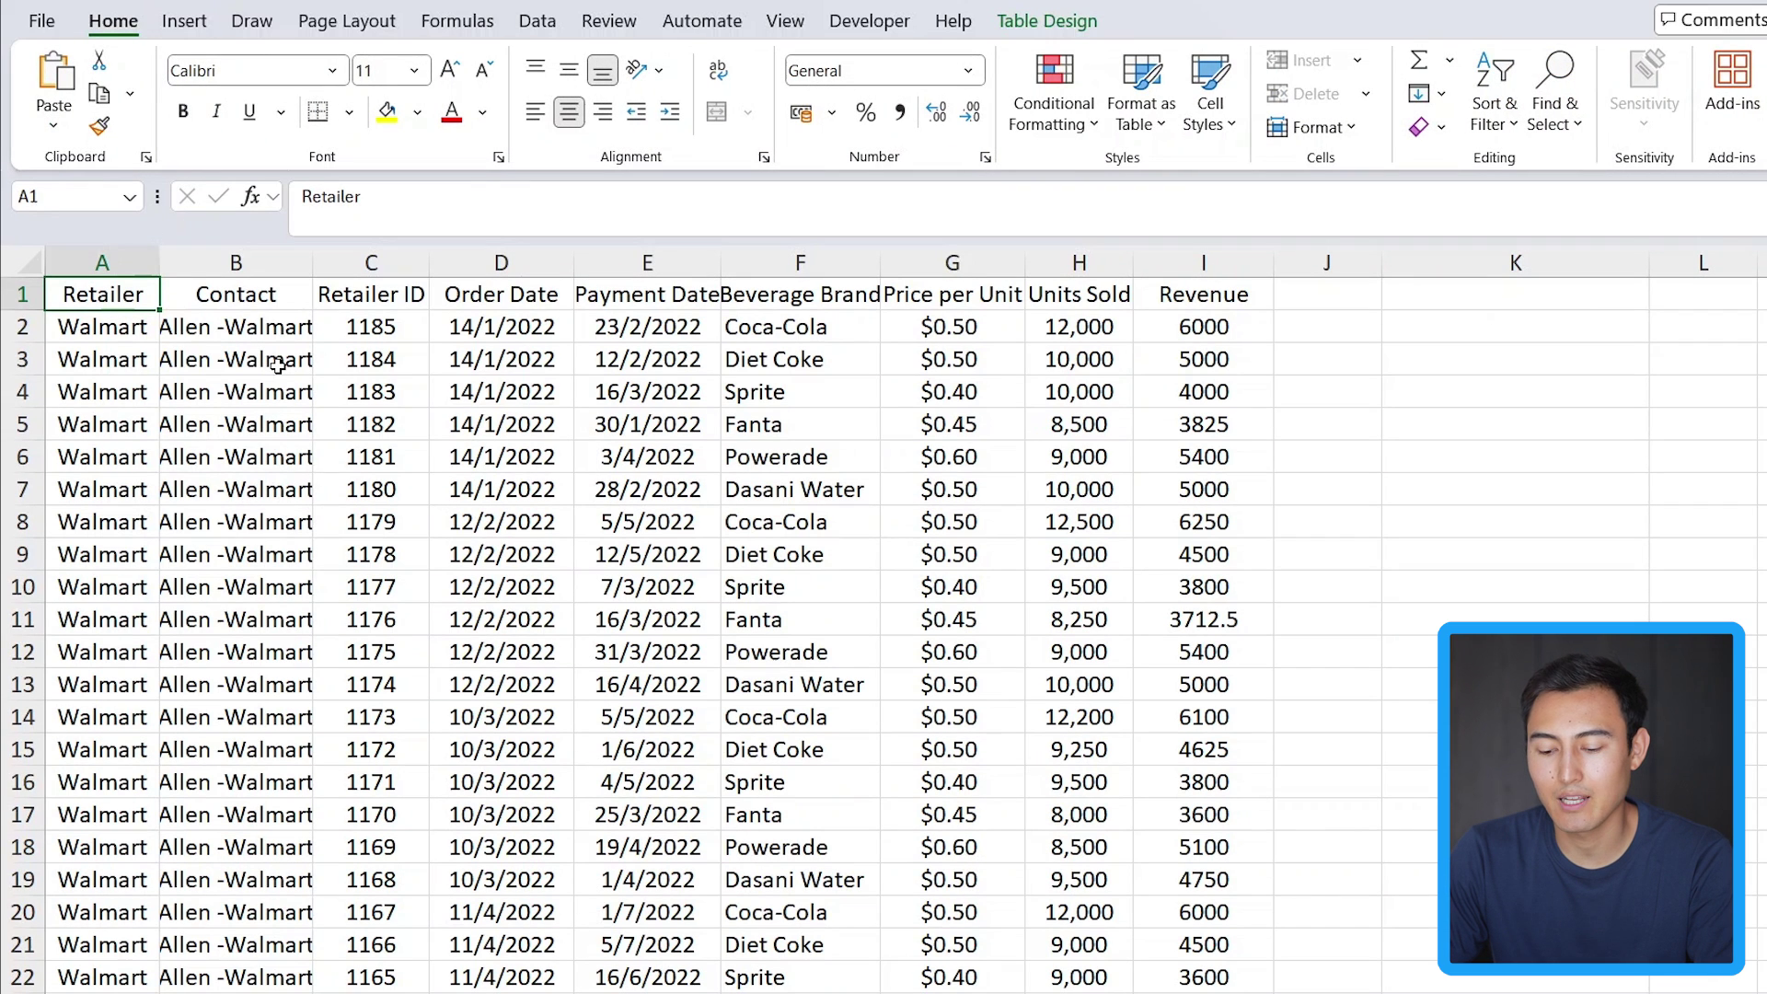
key("alt")
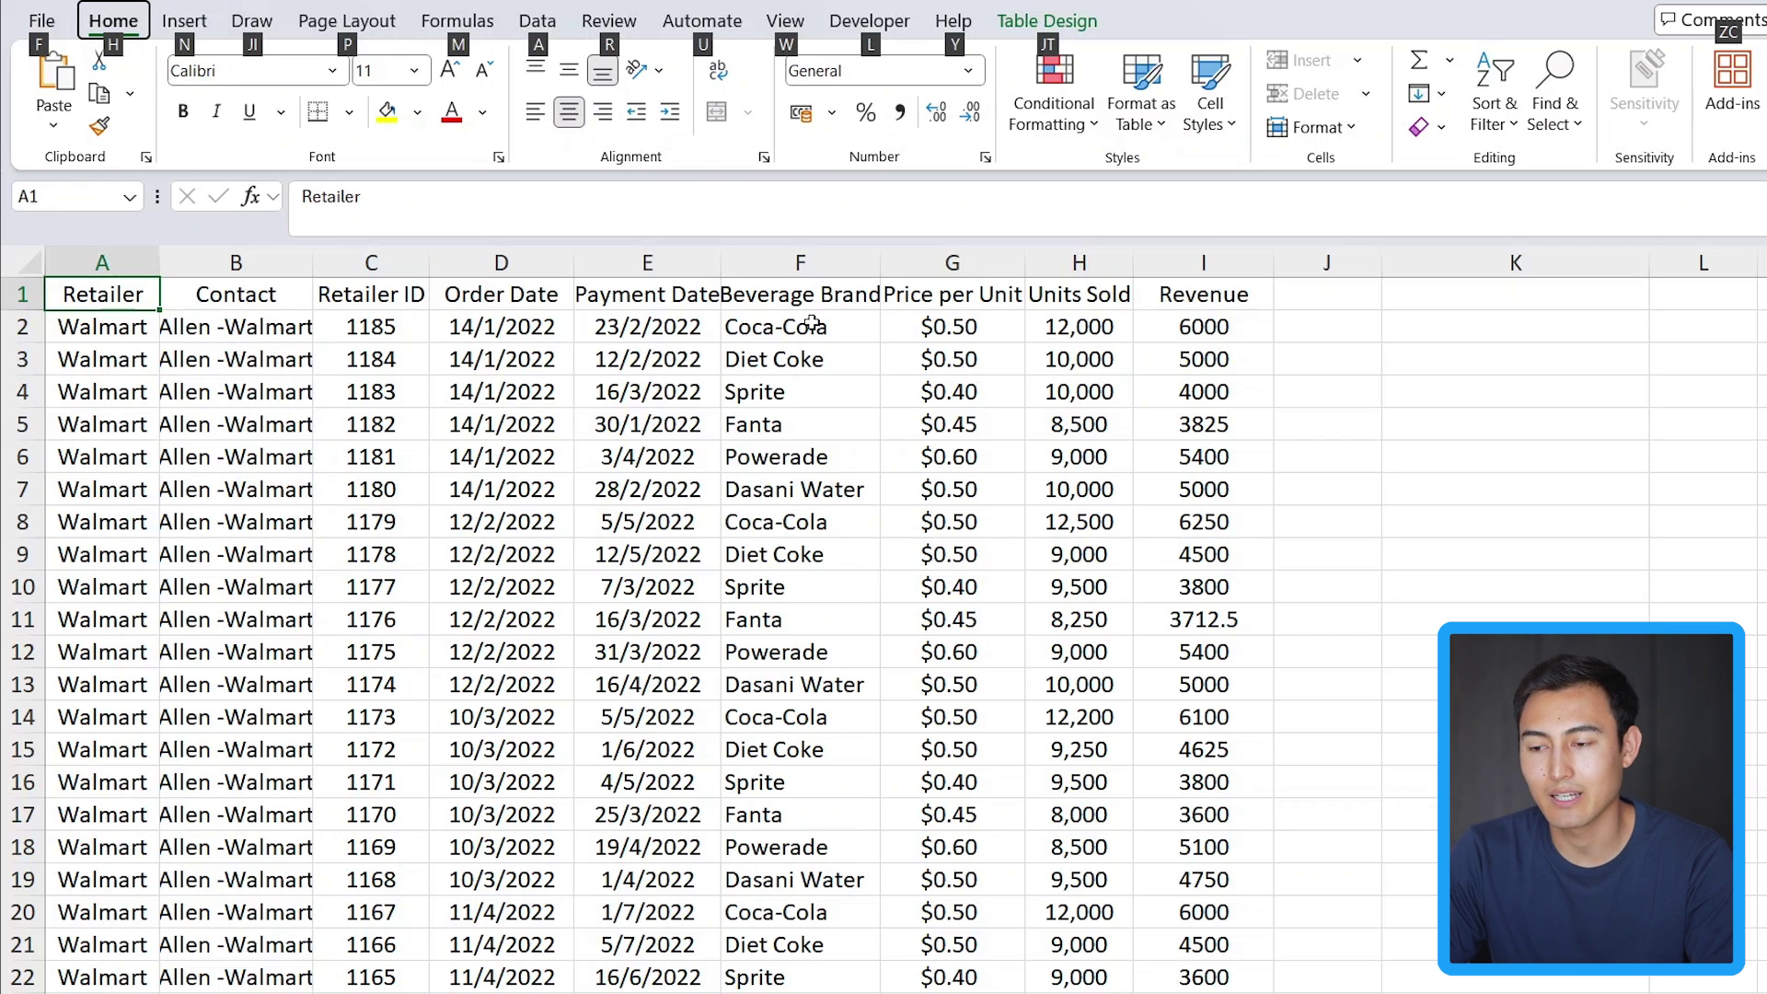
key("w")
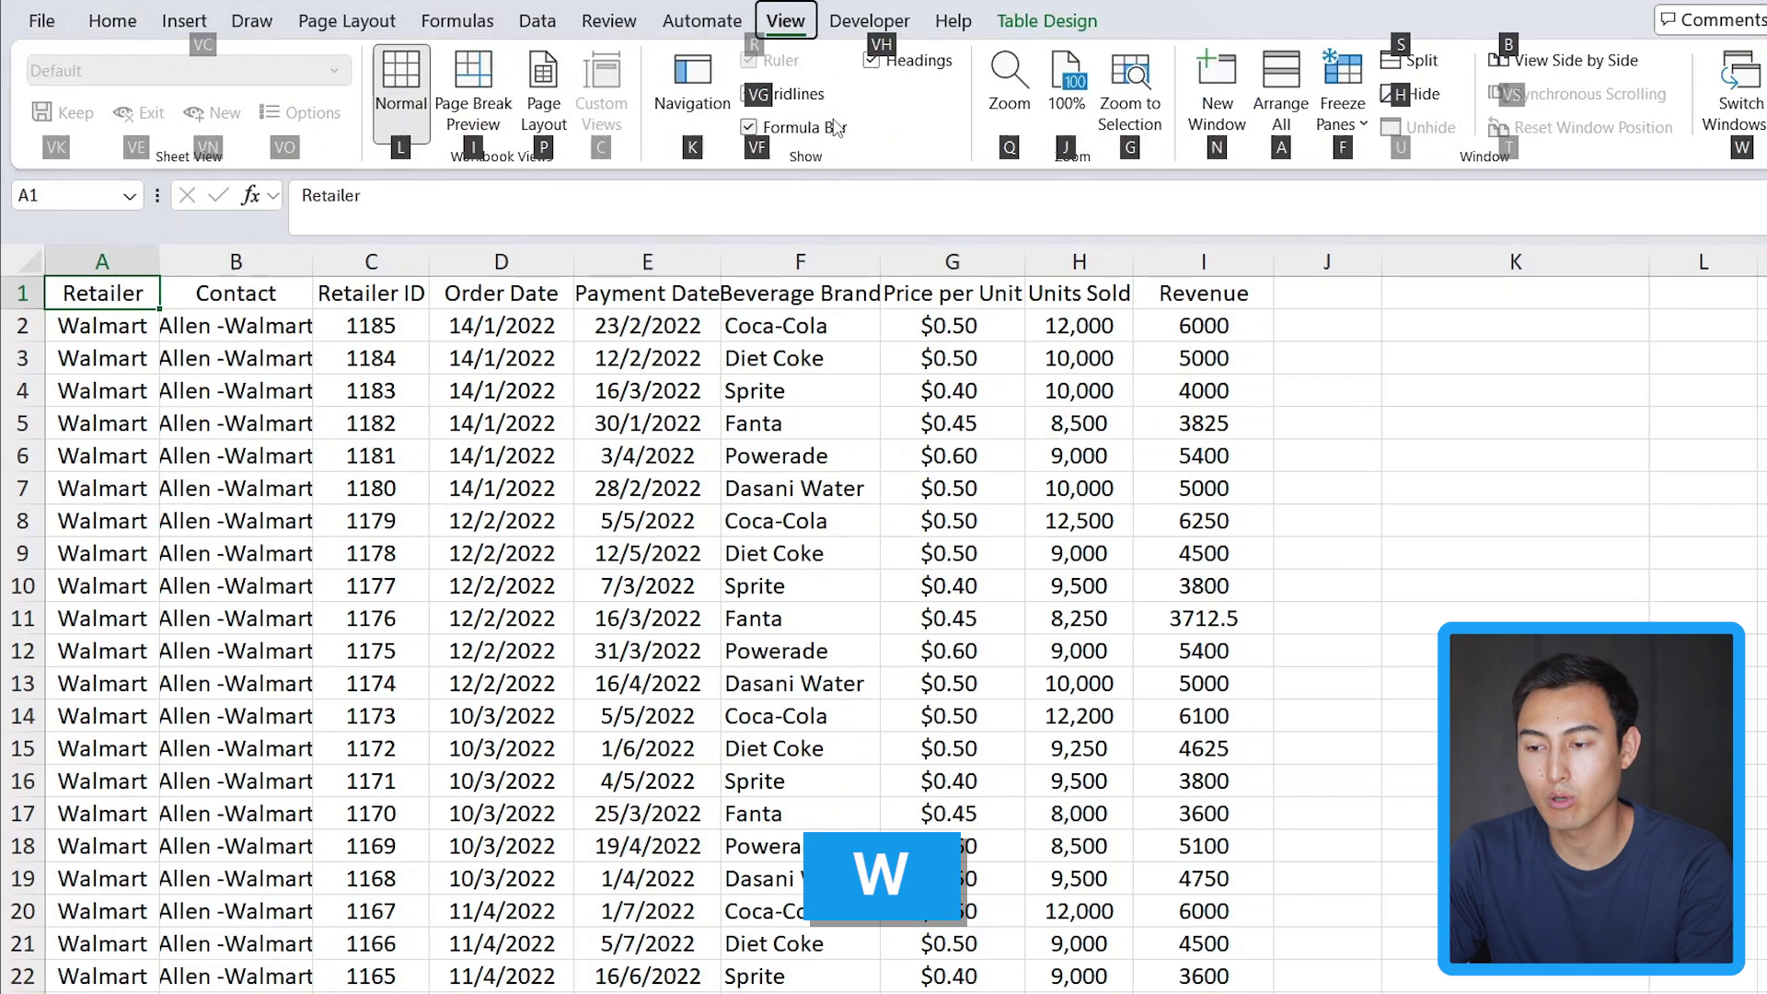
key("v")
key("g")
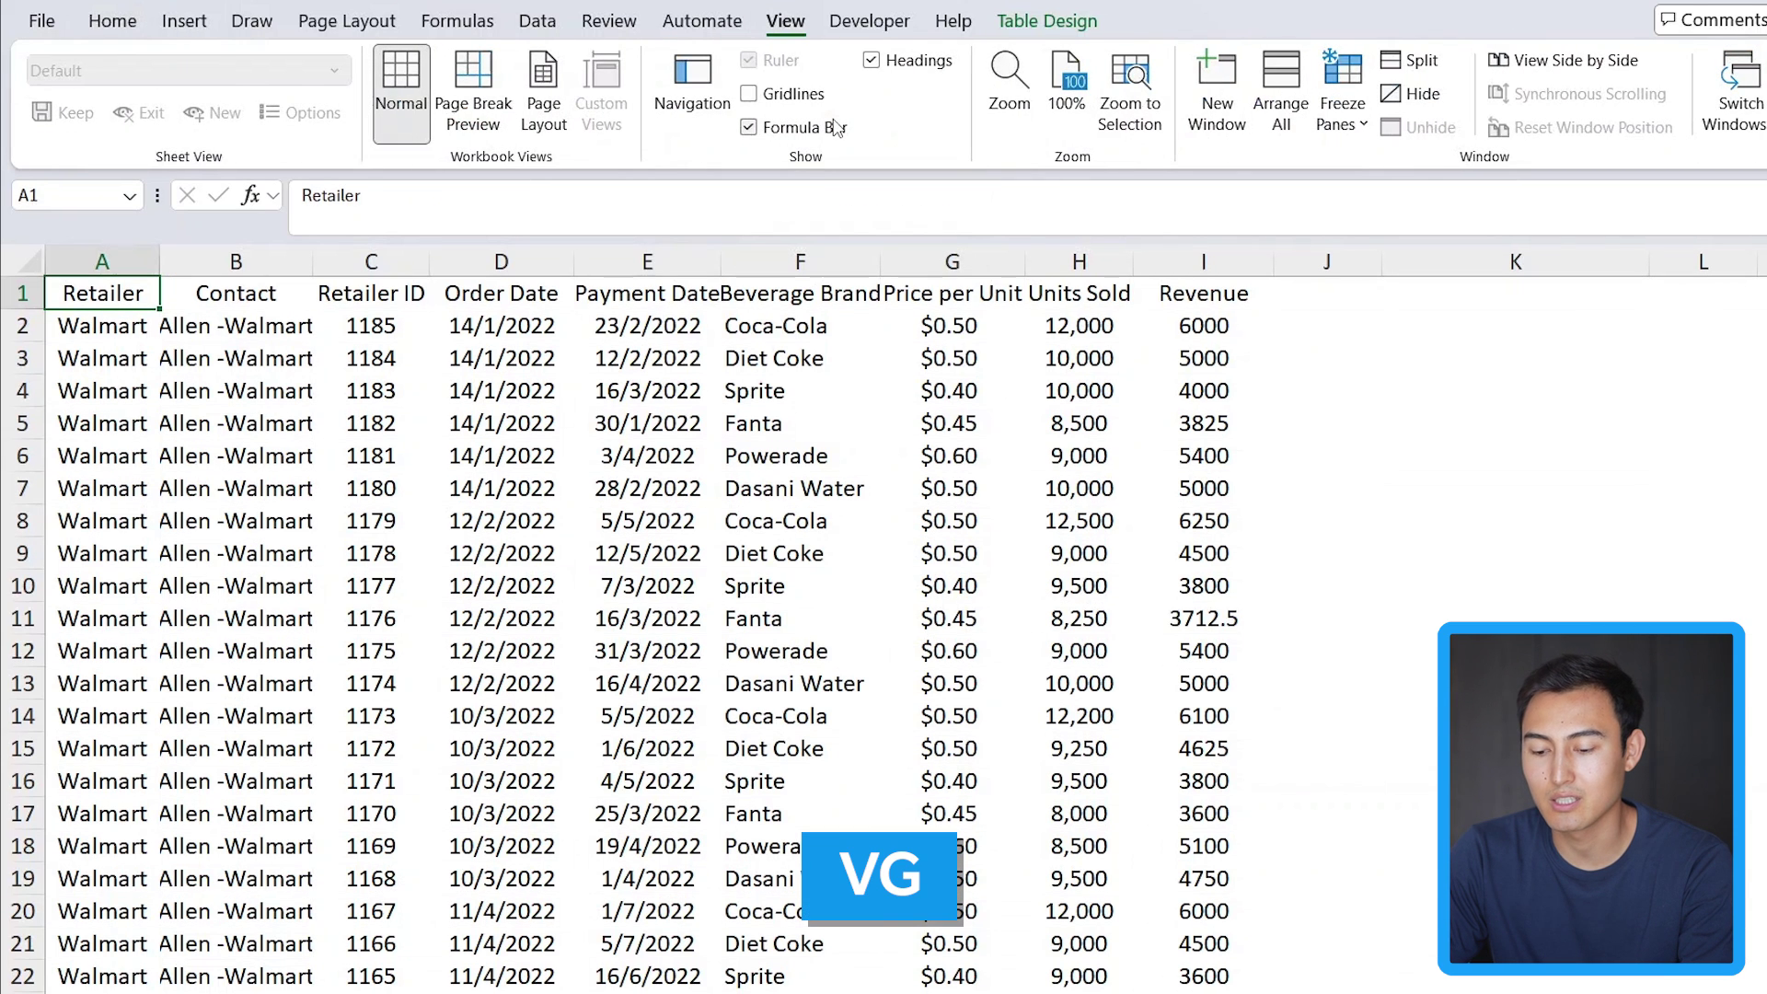
- Show the worksheet gridlines again and hide them once more
key("alt")
key("w")
key("v")
key("g")
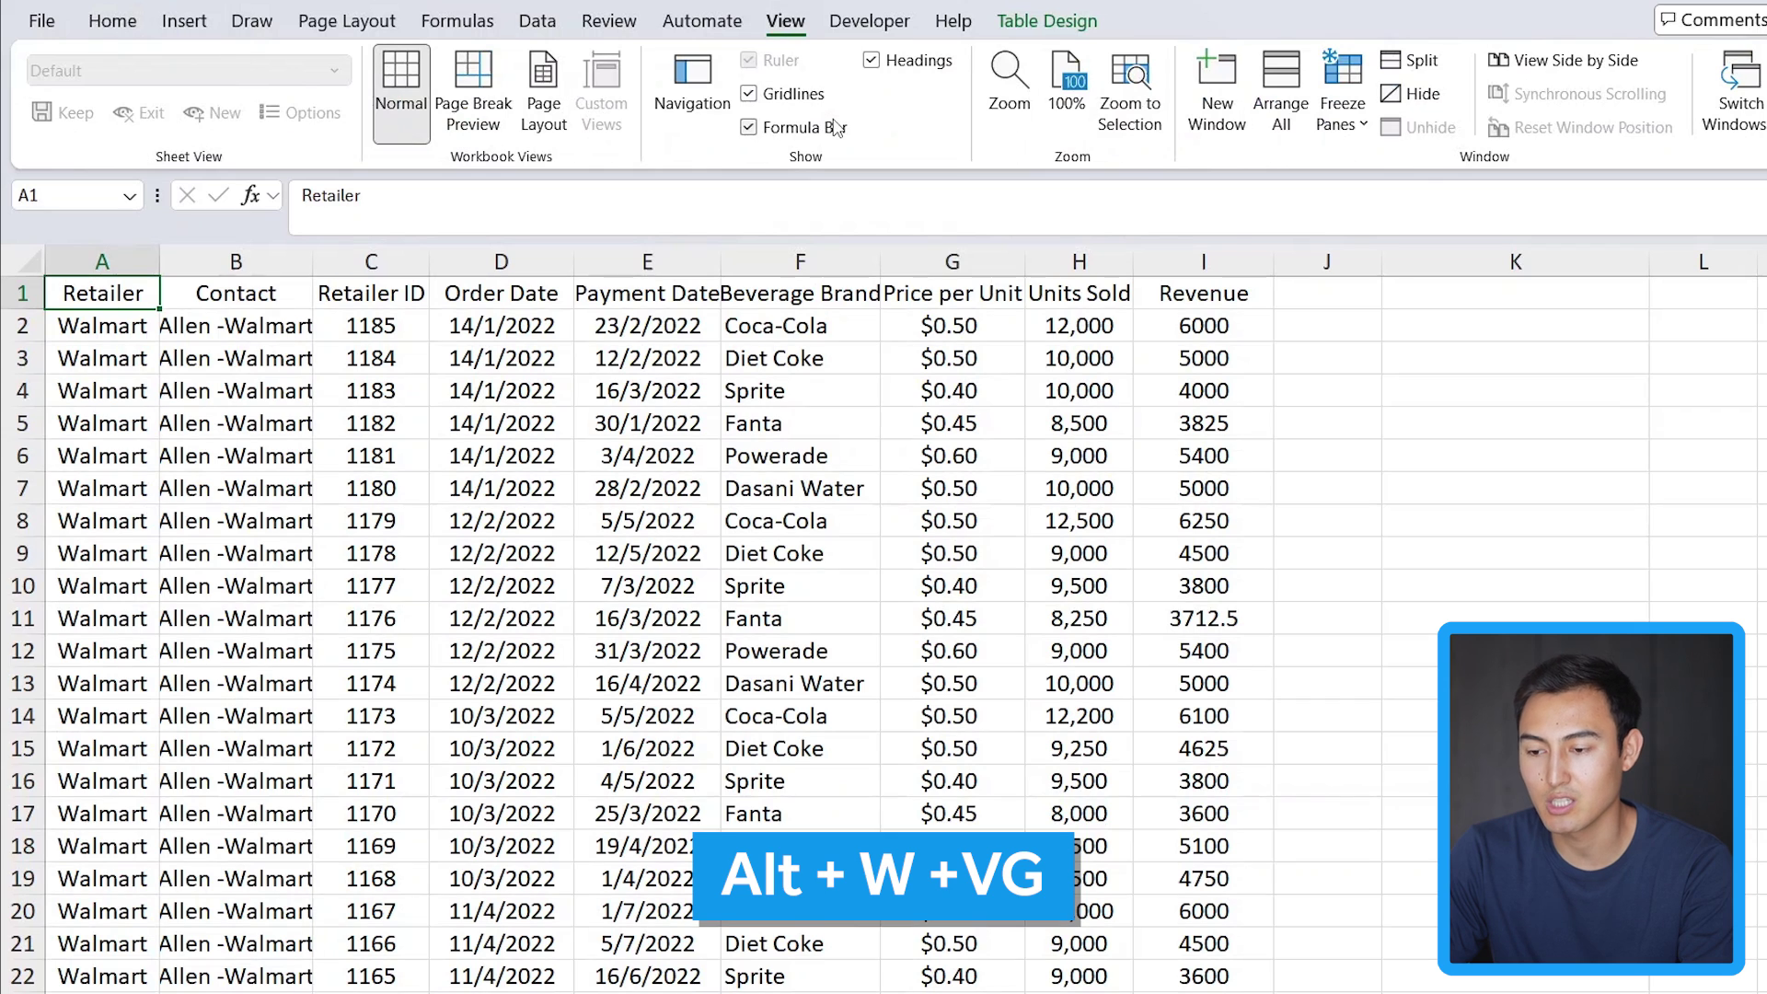
key("alt")
key("w")
key("v")
key("g")
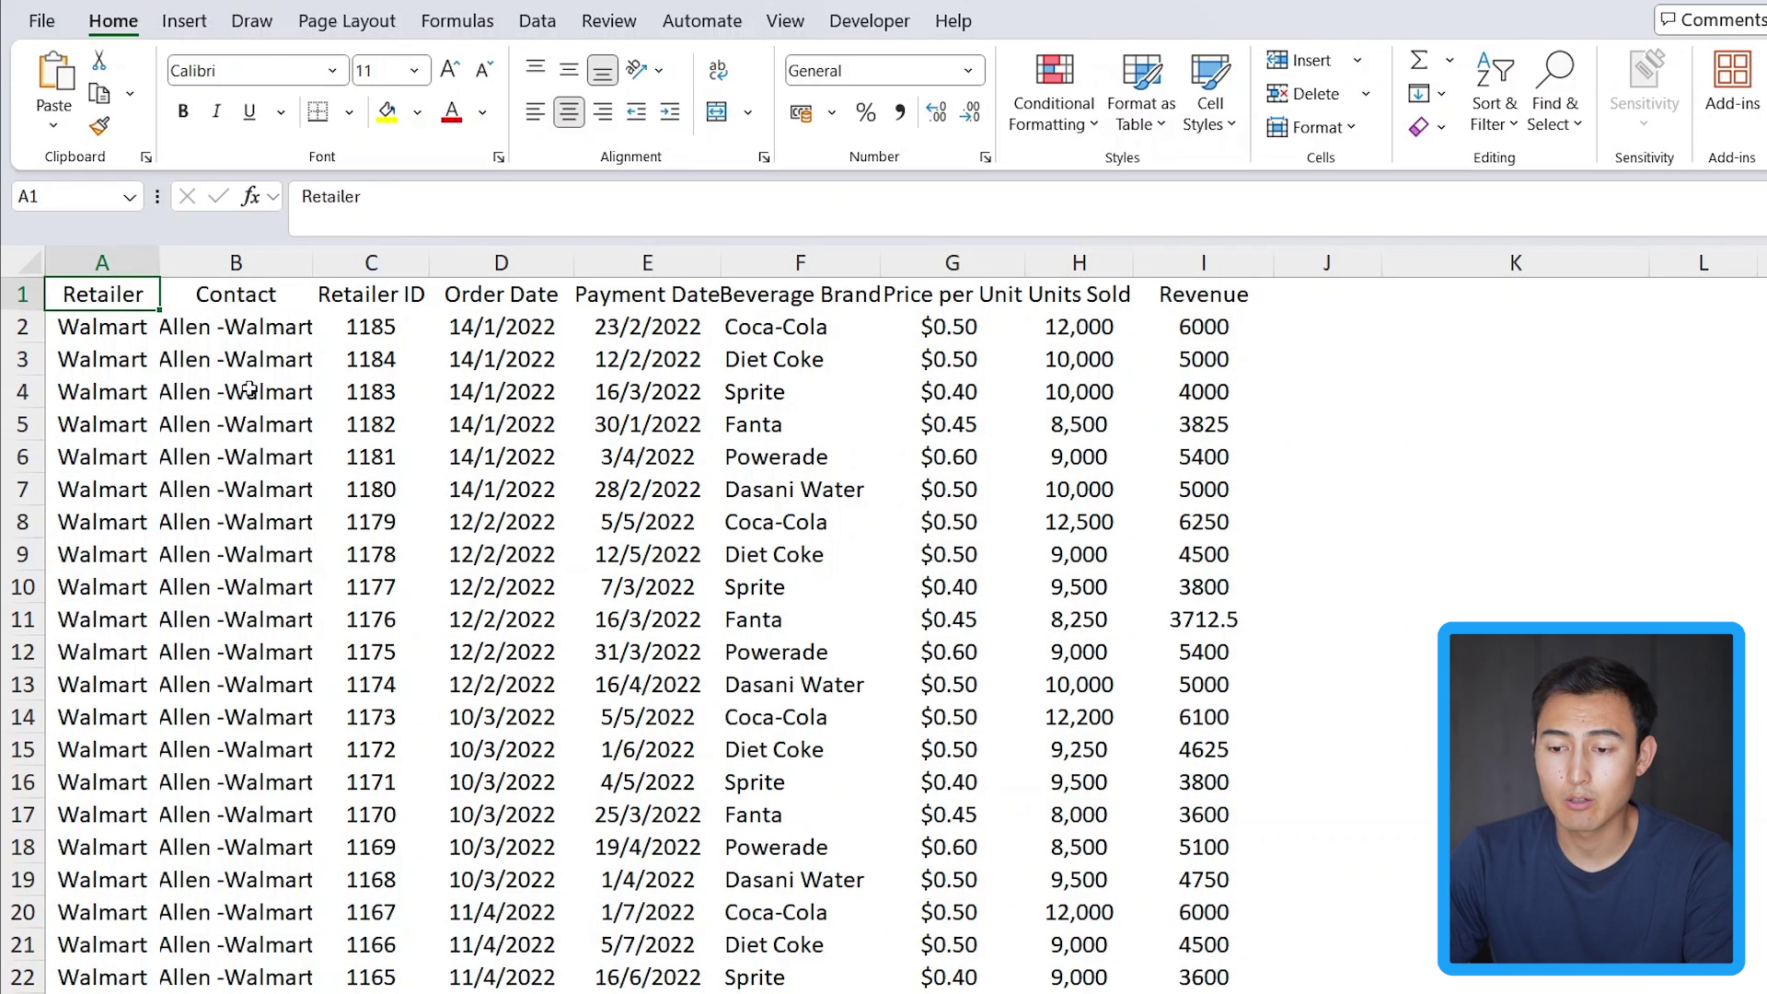
- Freeze the top row of the retailer sales sheet so the headers stay in place
scroll(552, 455, "down", 7)
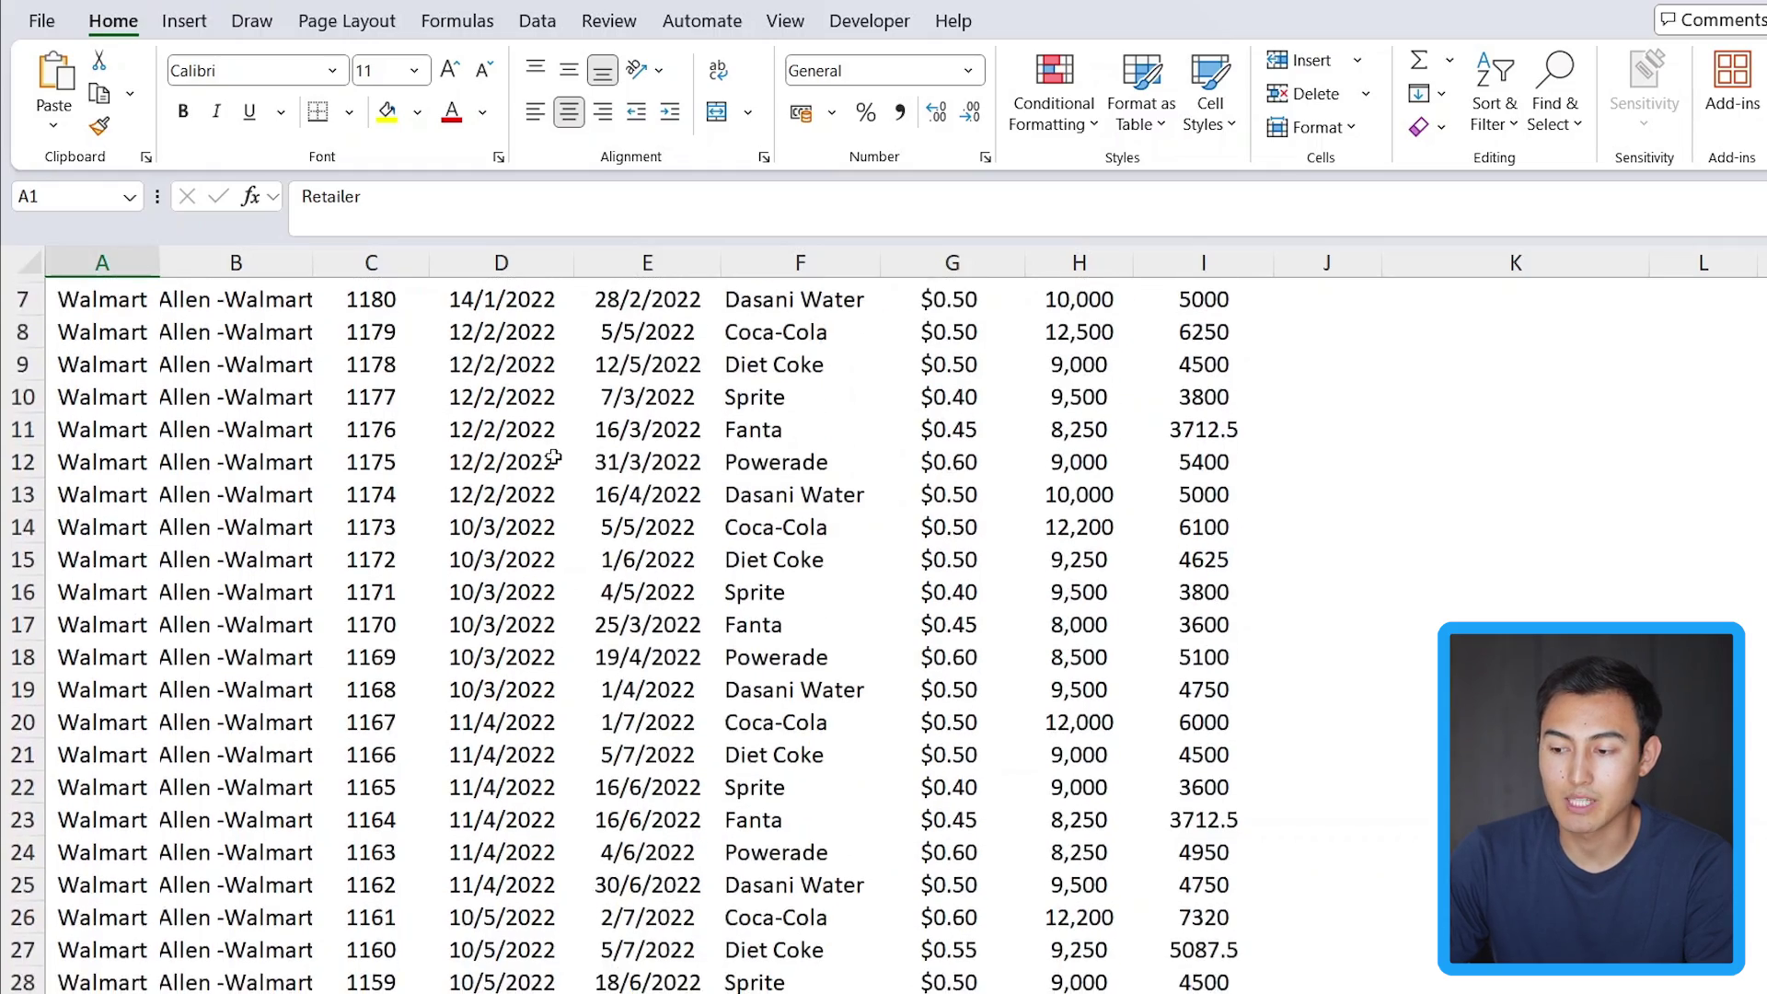
scroll(553, 455, "up", 8)
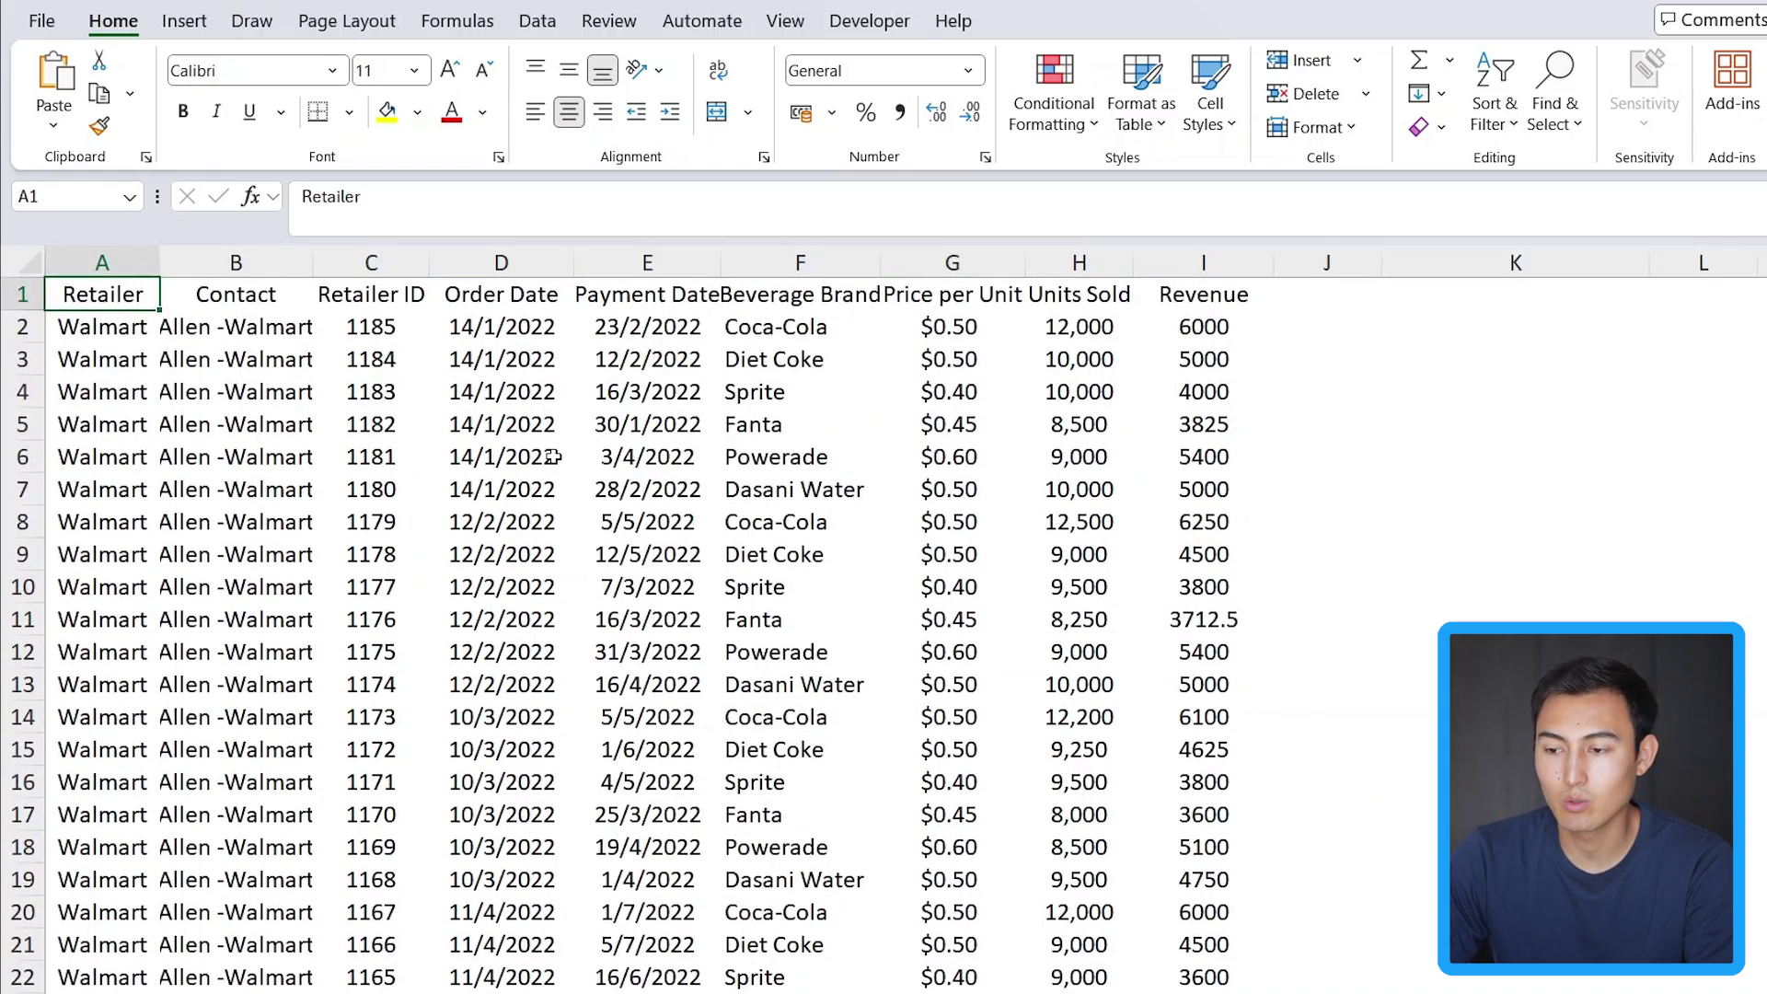
key("alt")
key("w")
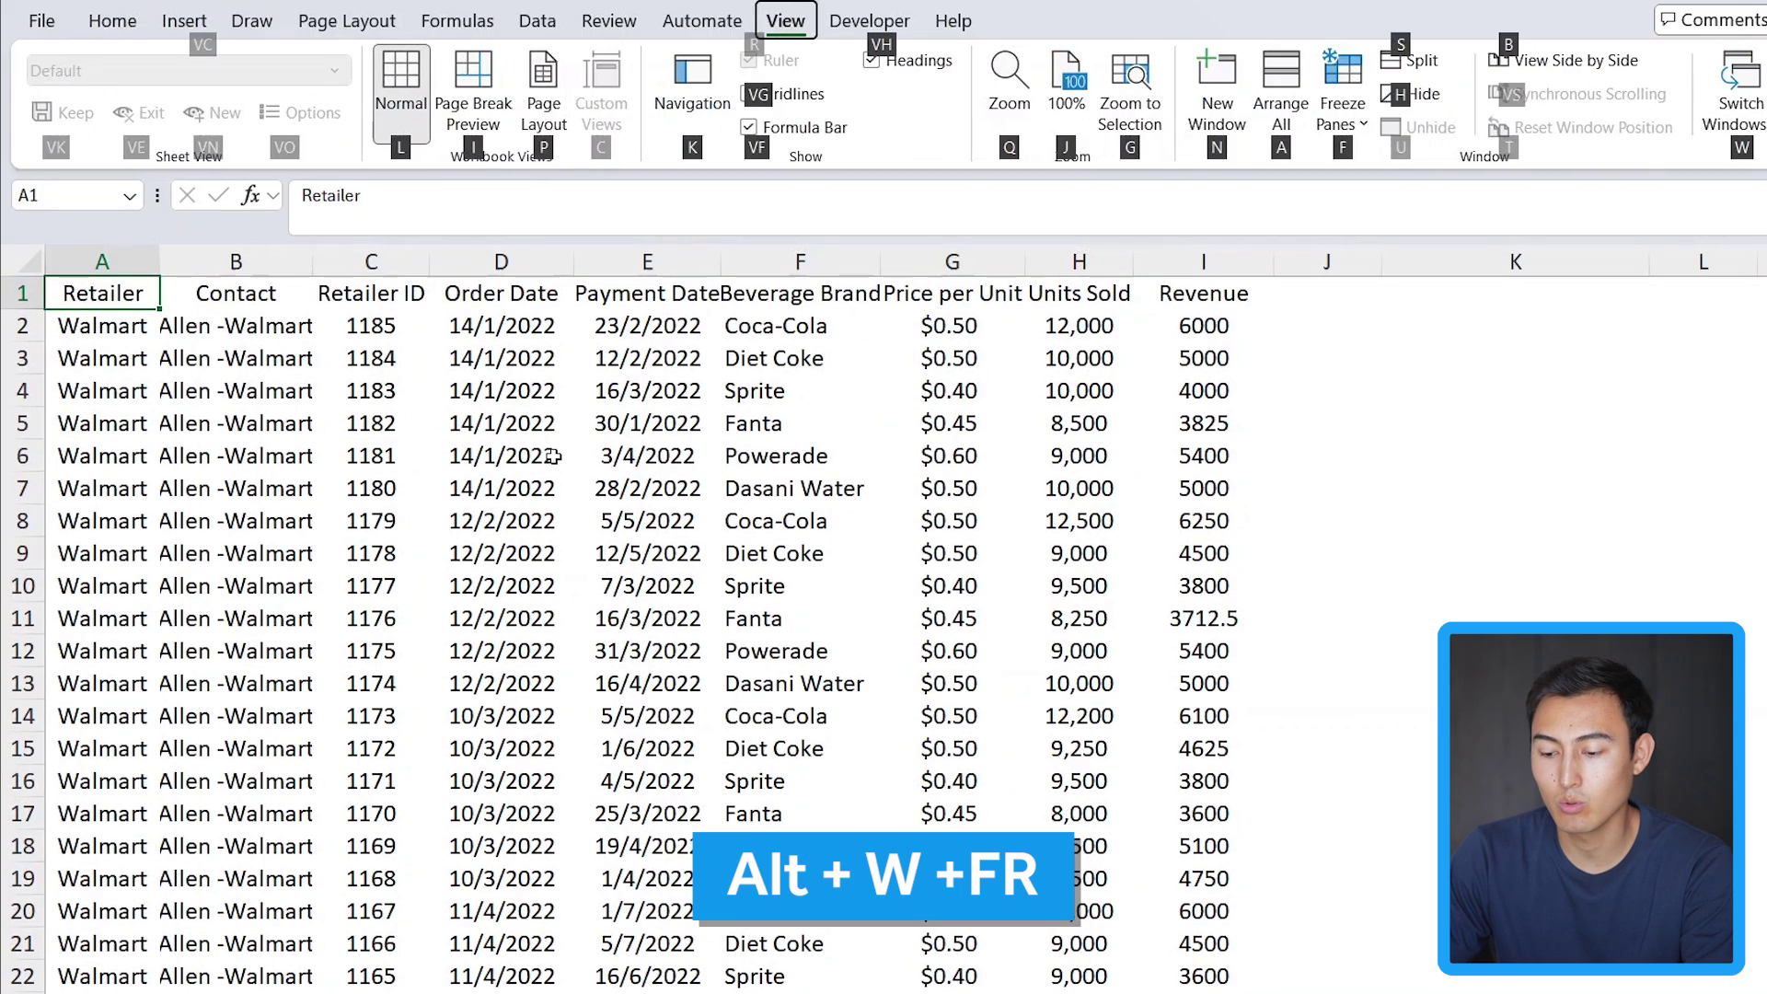
key("f")
key("r")
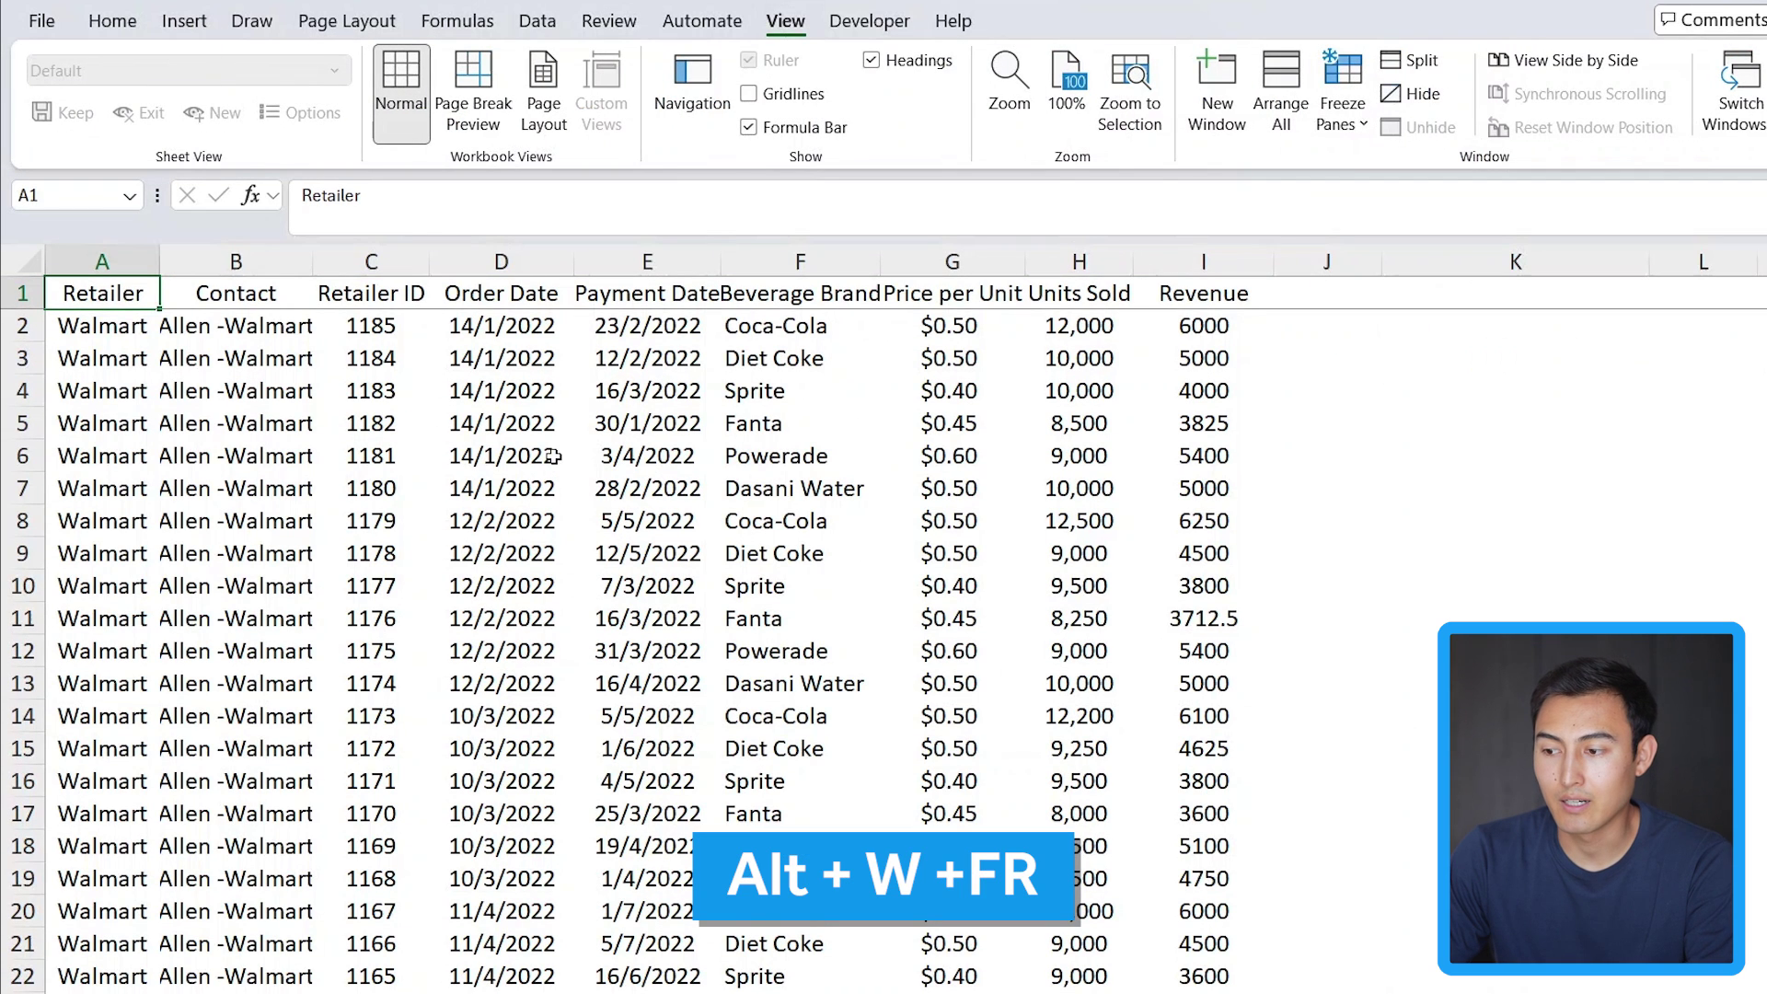
- Review the freeze panes options and scroll through the sales rows to check the frozen header row
left_click(1367, 116)
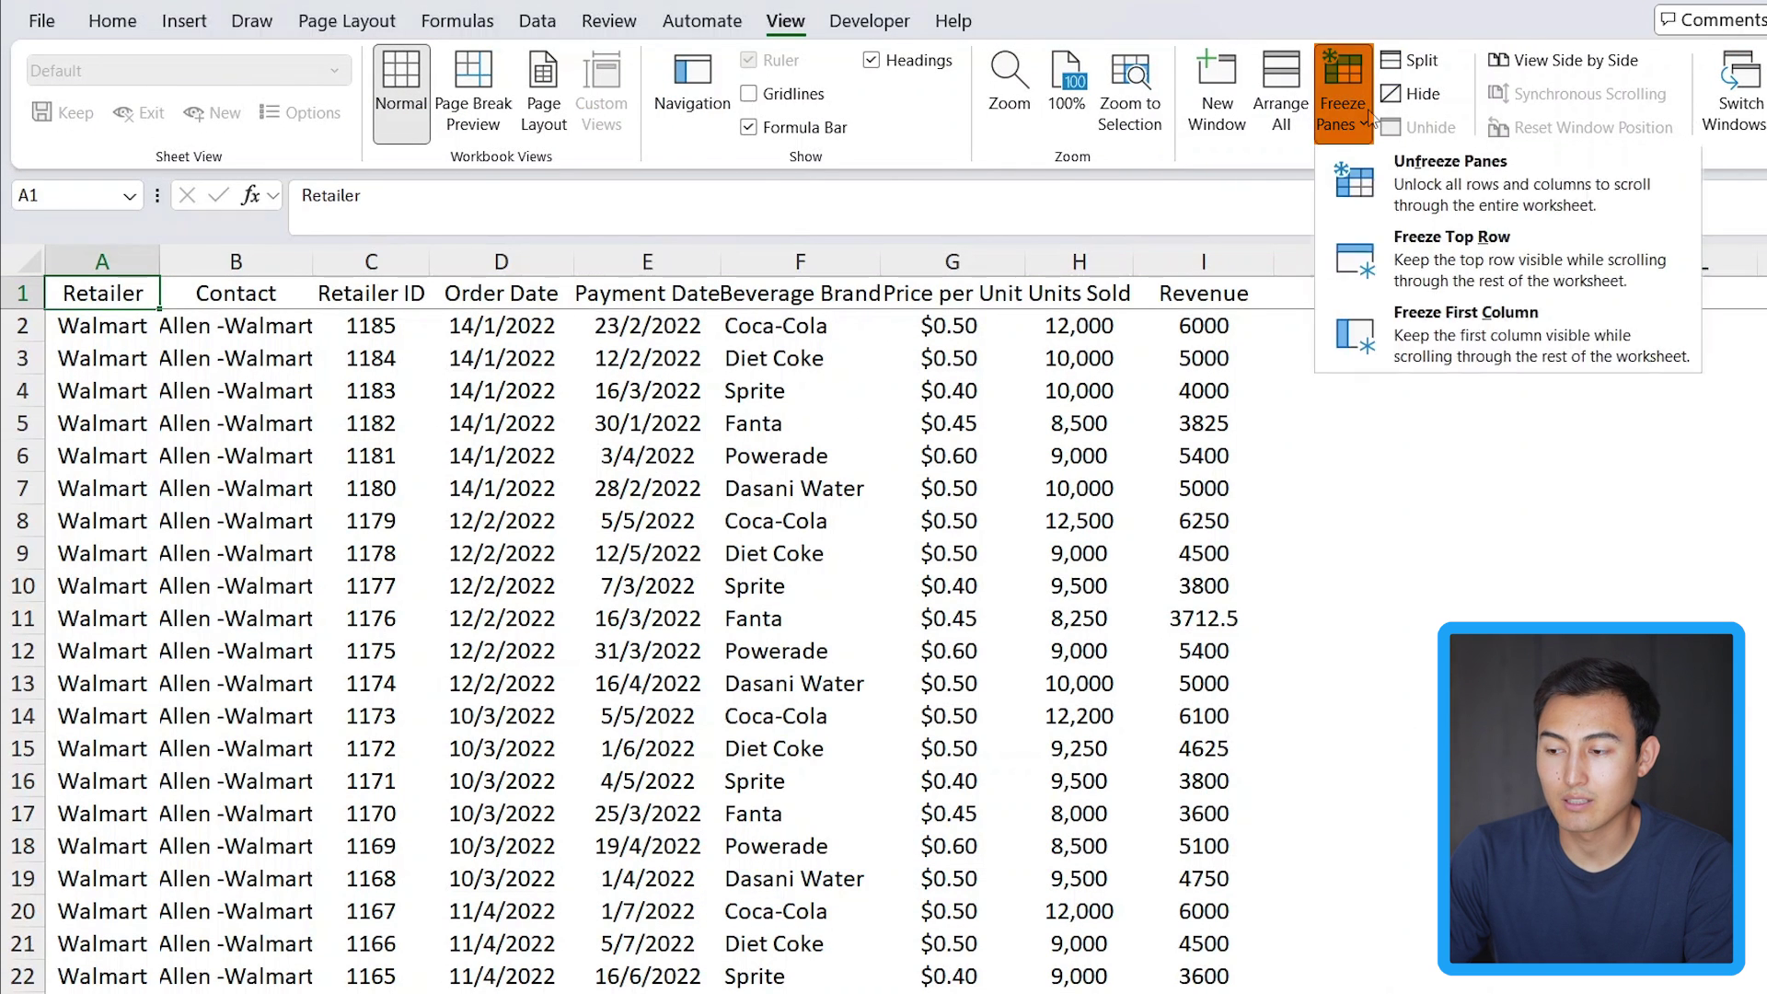
left_click(1453, 287)
scroll(1173, 362, "down", 3)
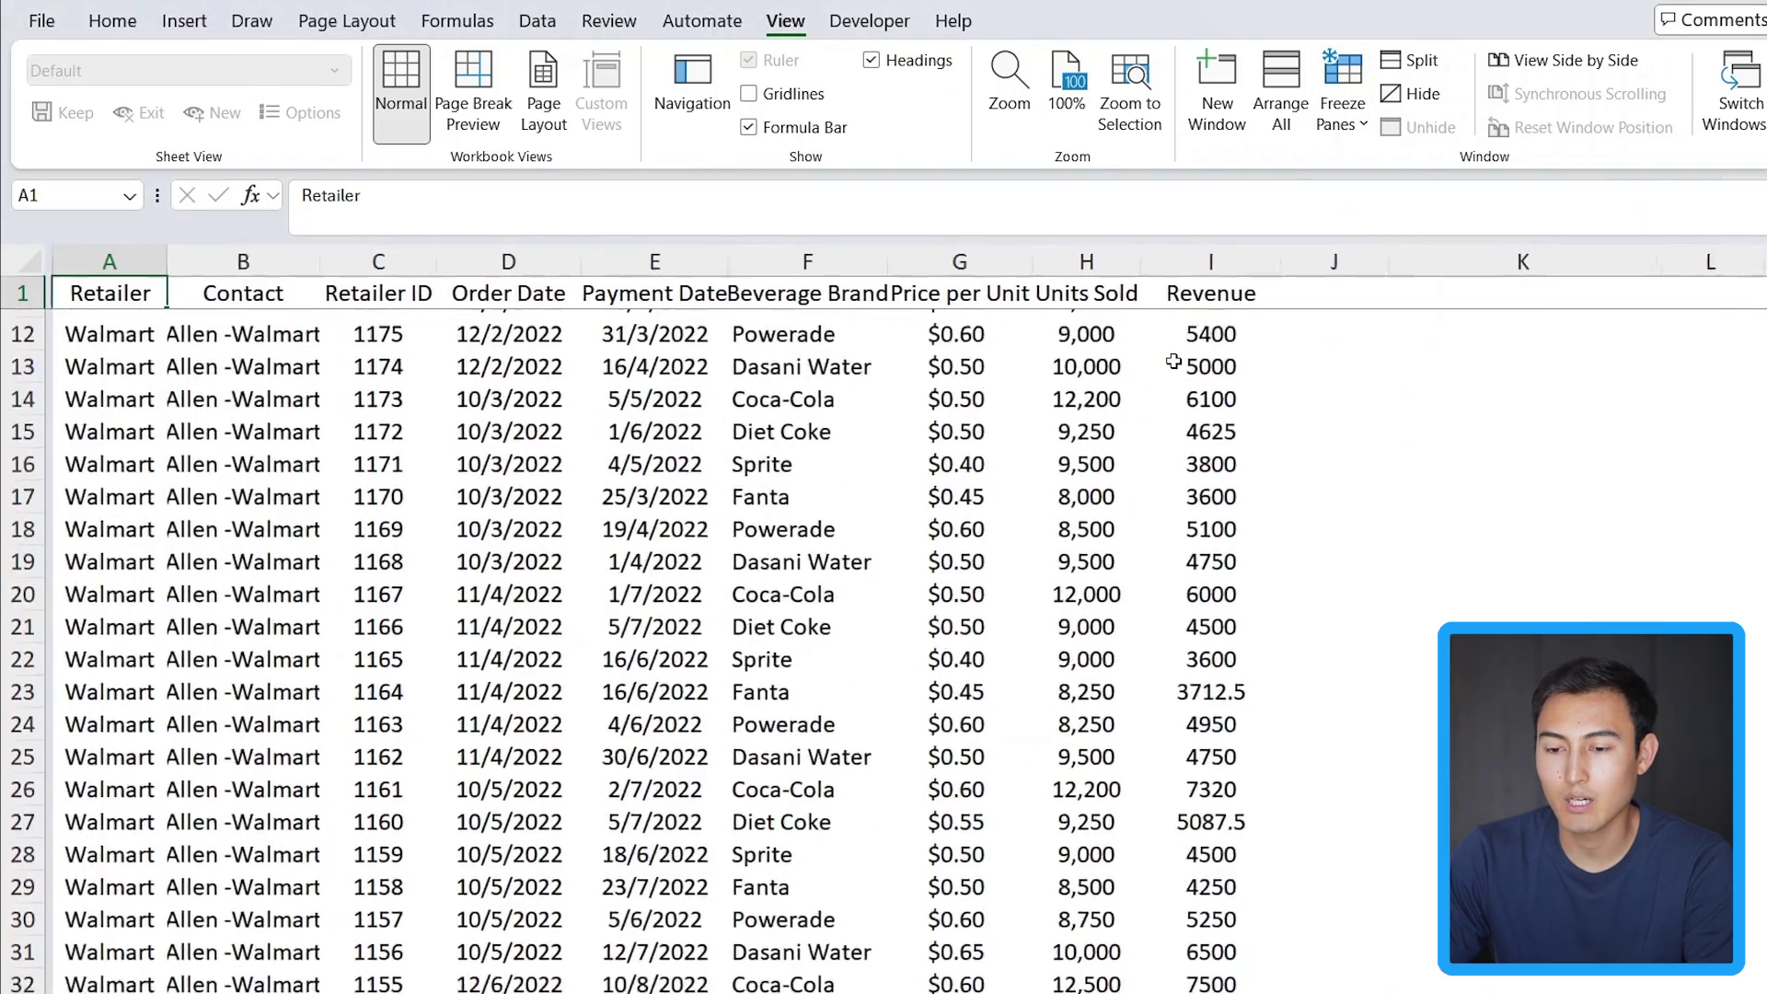
scroll(1173, 362, "down", 3)
scroll(1173, 361, "up", 7)
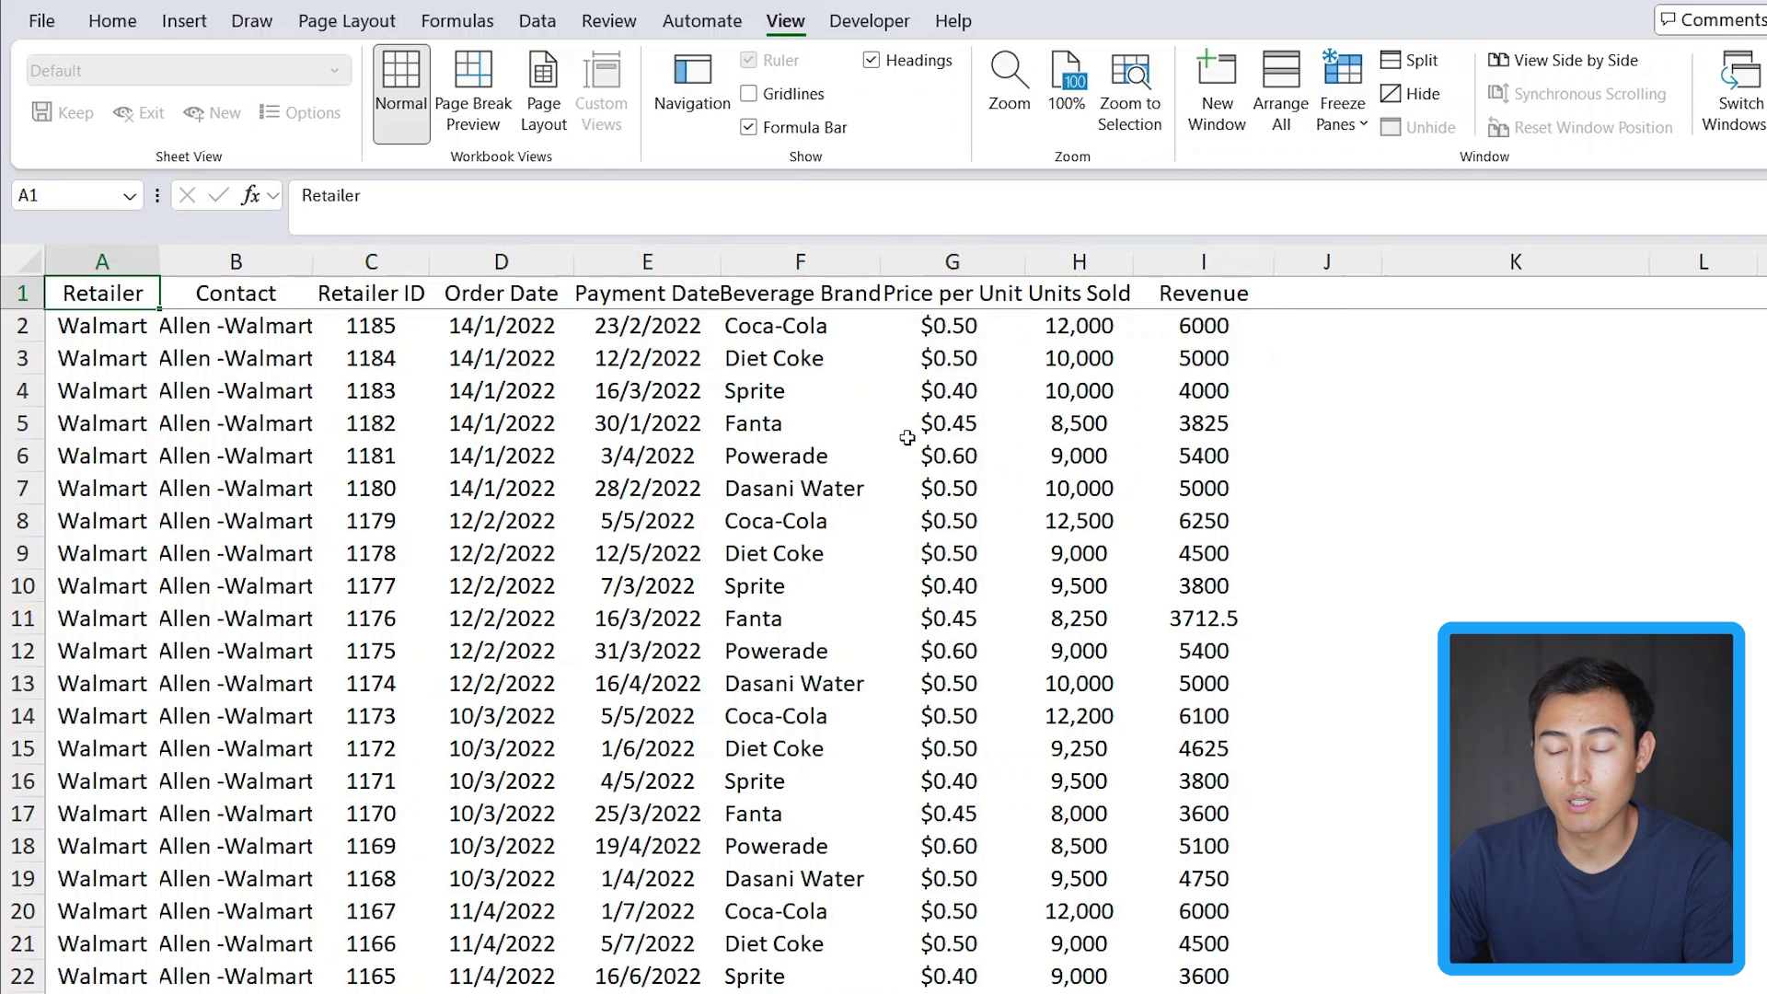
- Apply a fill color from the palette to the header cells from Retailer to Revenue
key("ctrl+shift+Right")
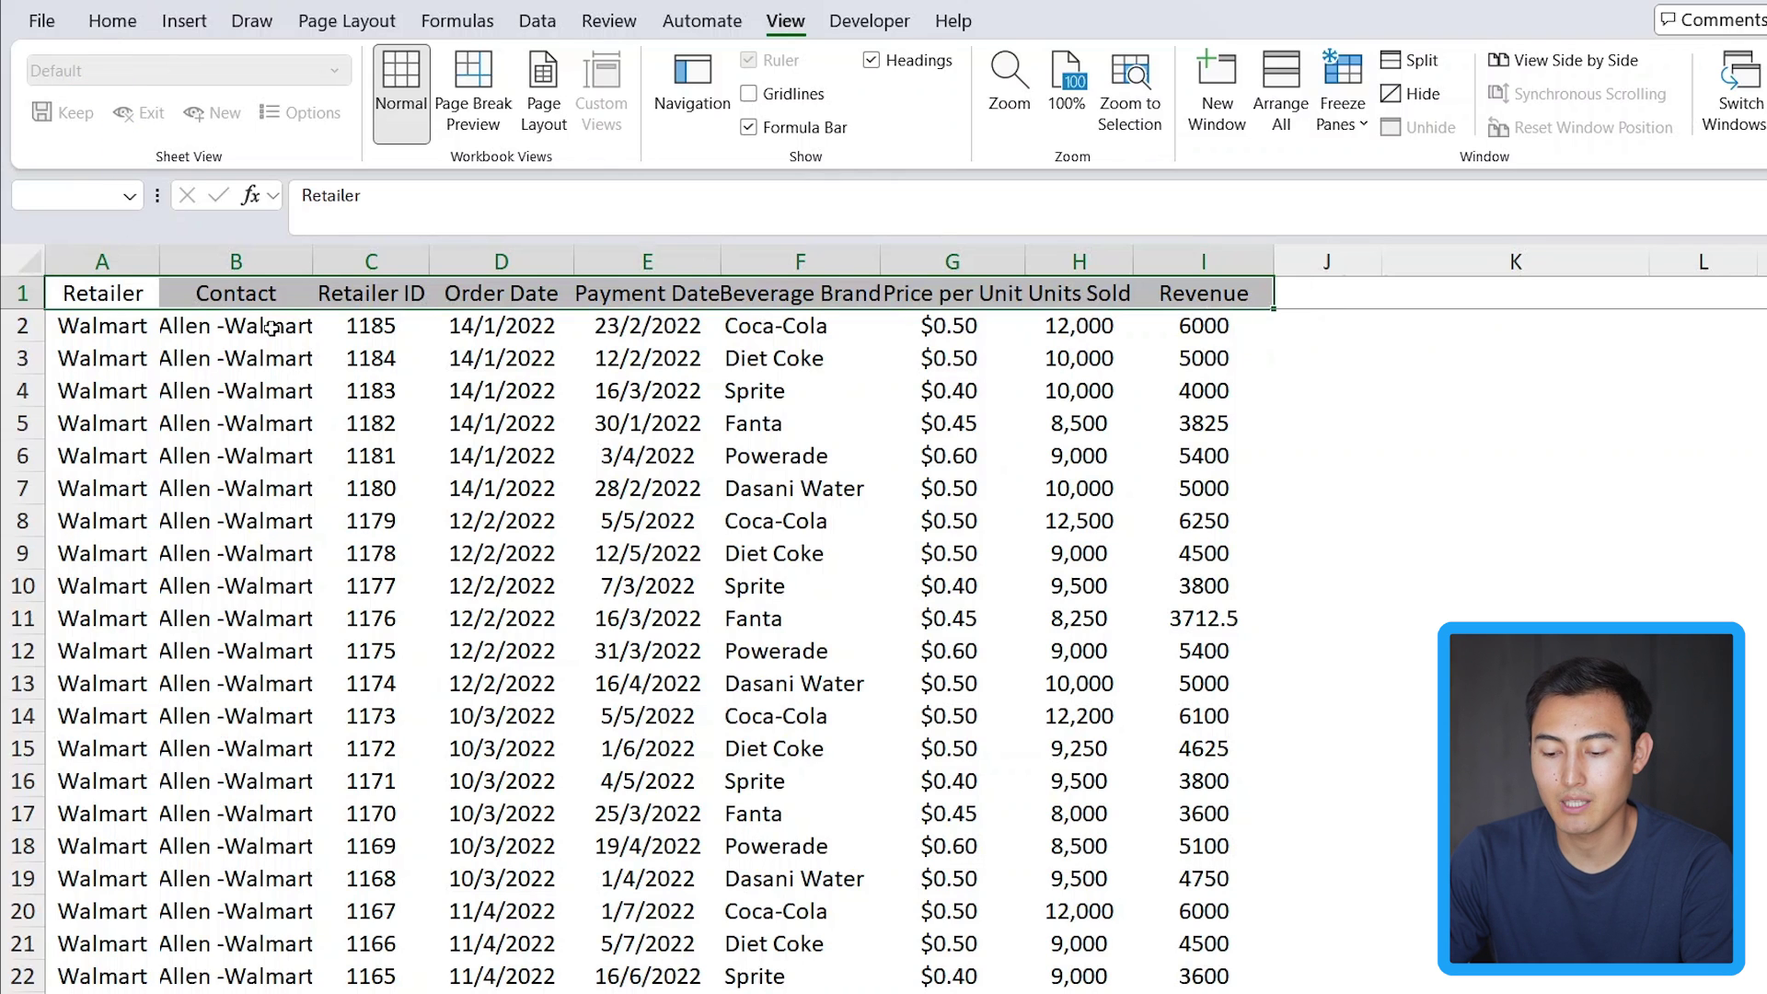
key("alt+h")
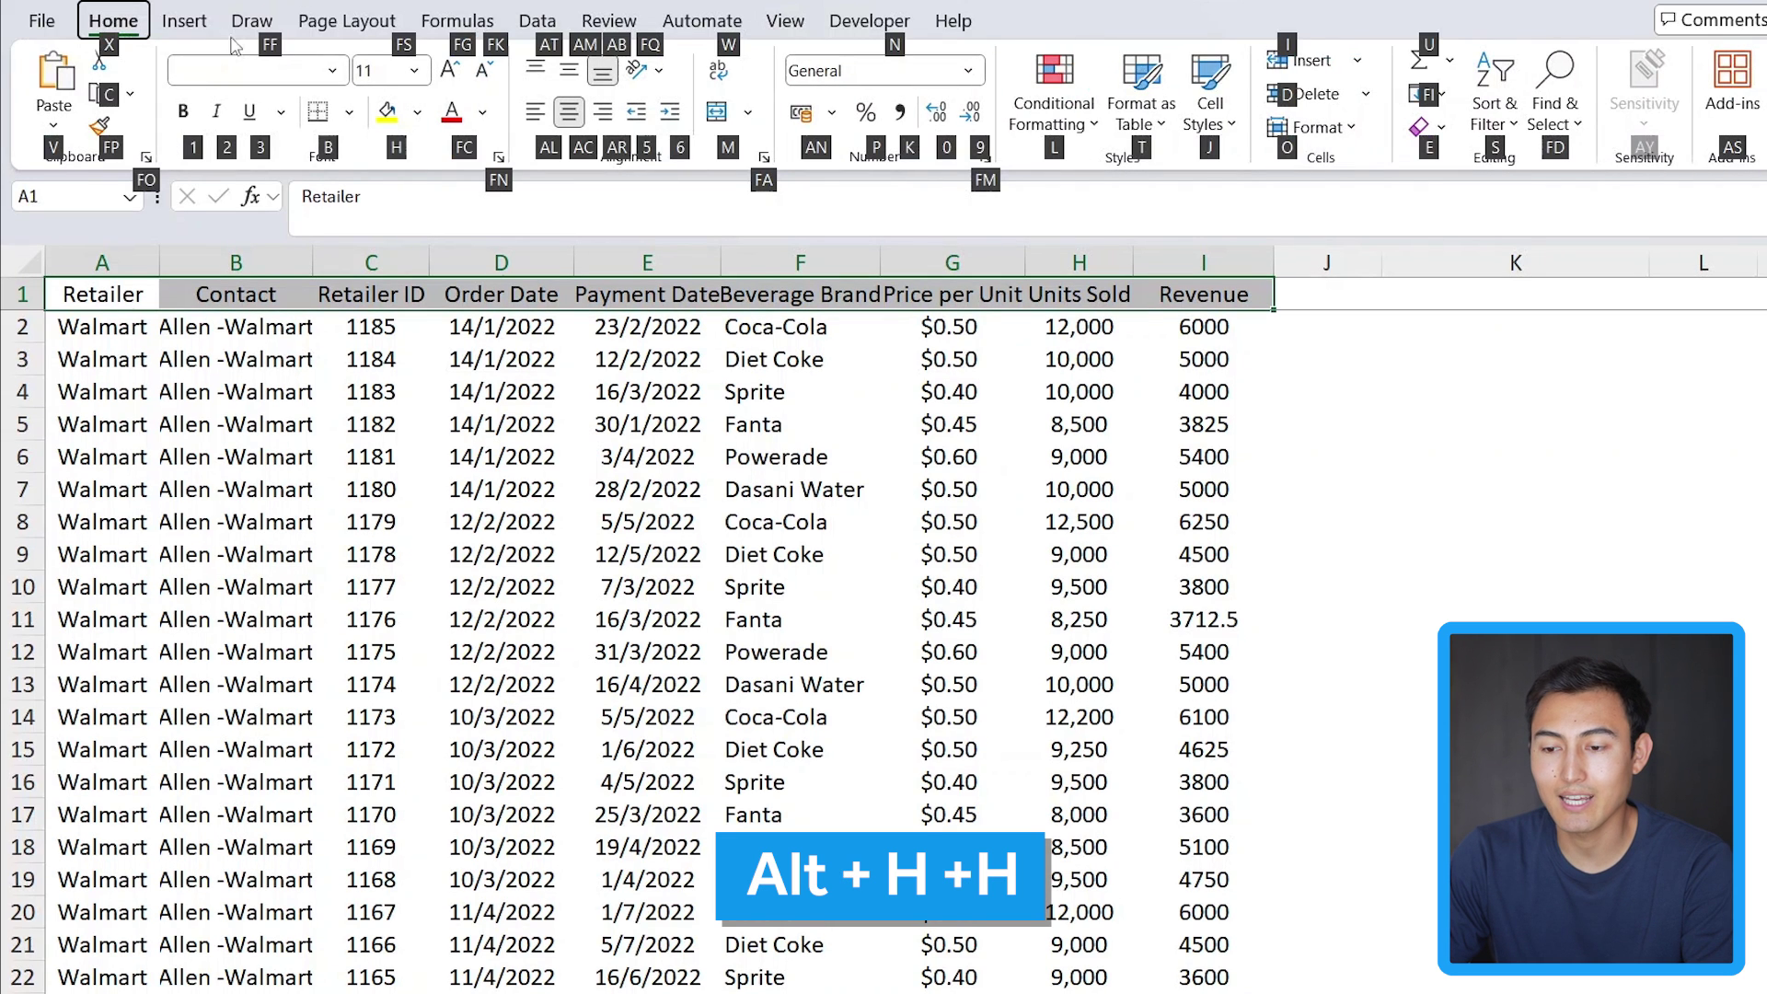
key("h")
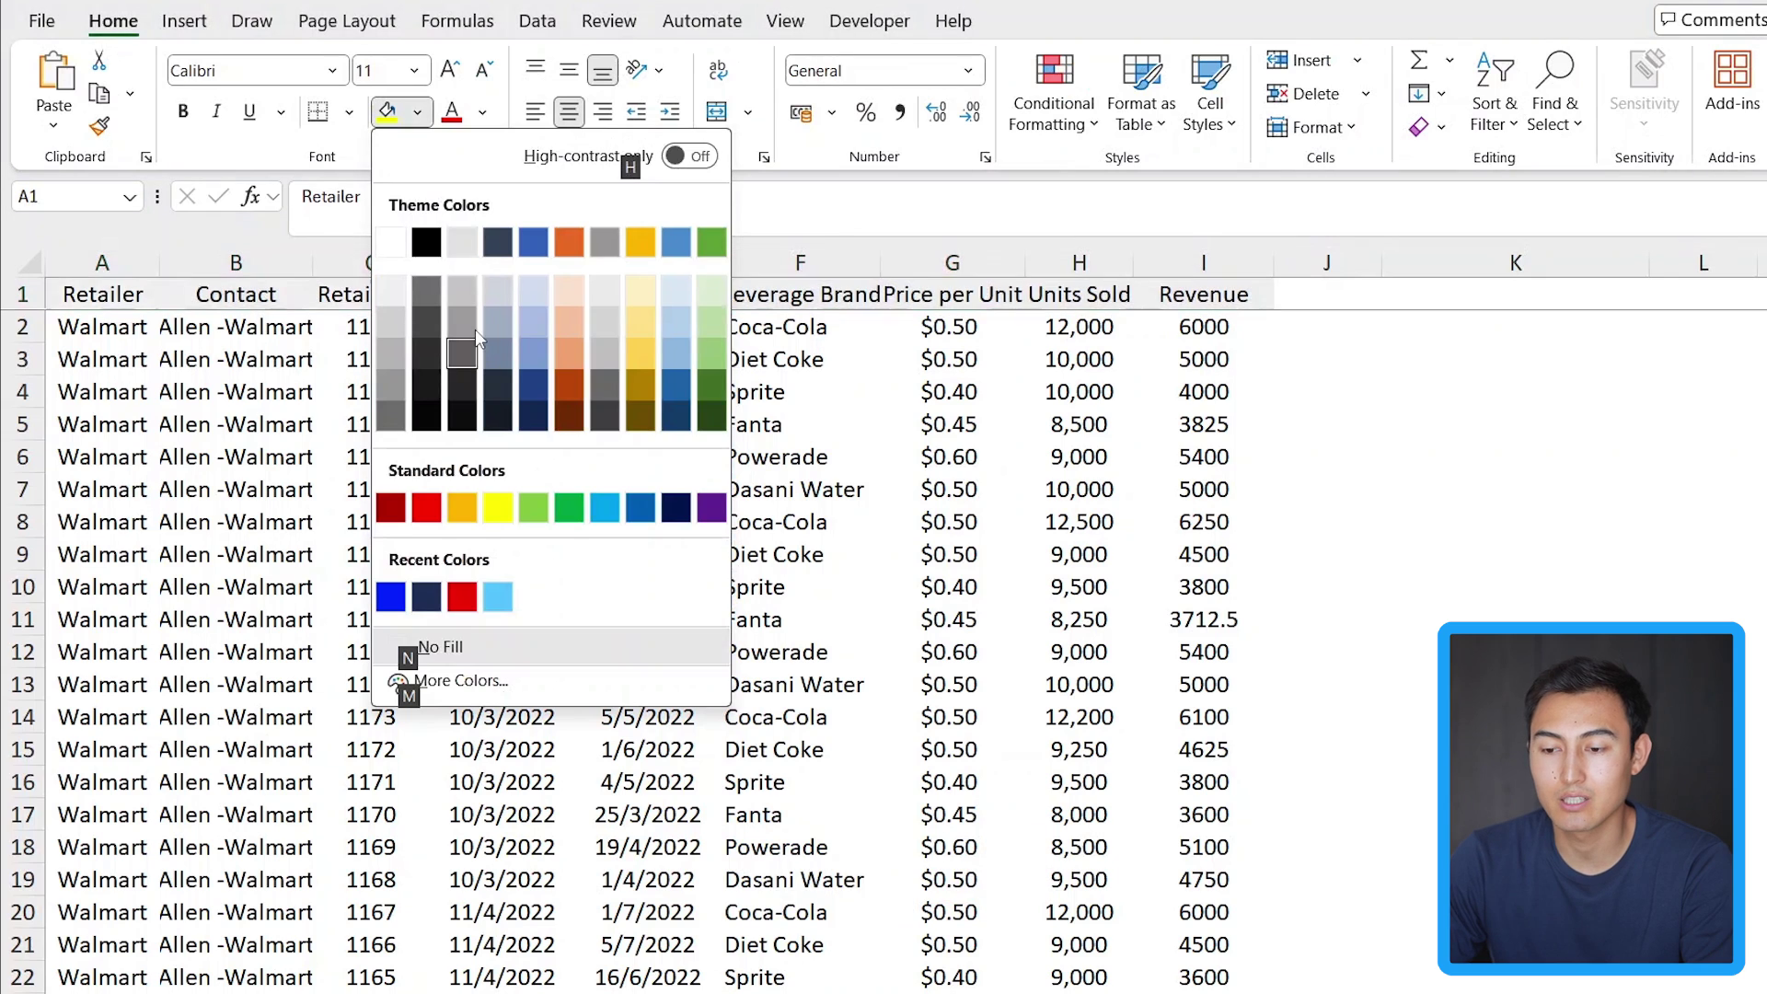
key("Down")
key("Down")
key("Down")
key("Down")
key("Left")
key("Left")
key("Left")
key("Return")
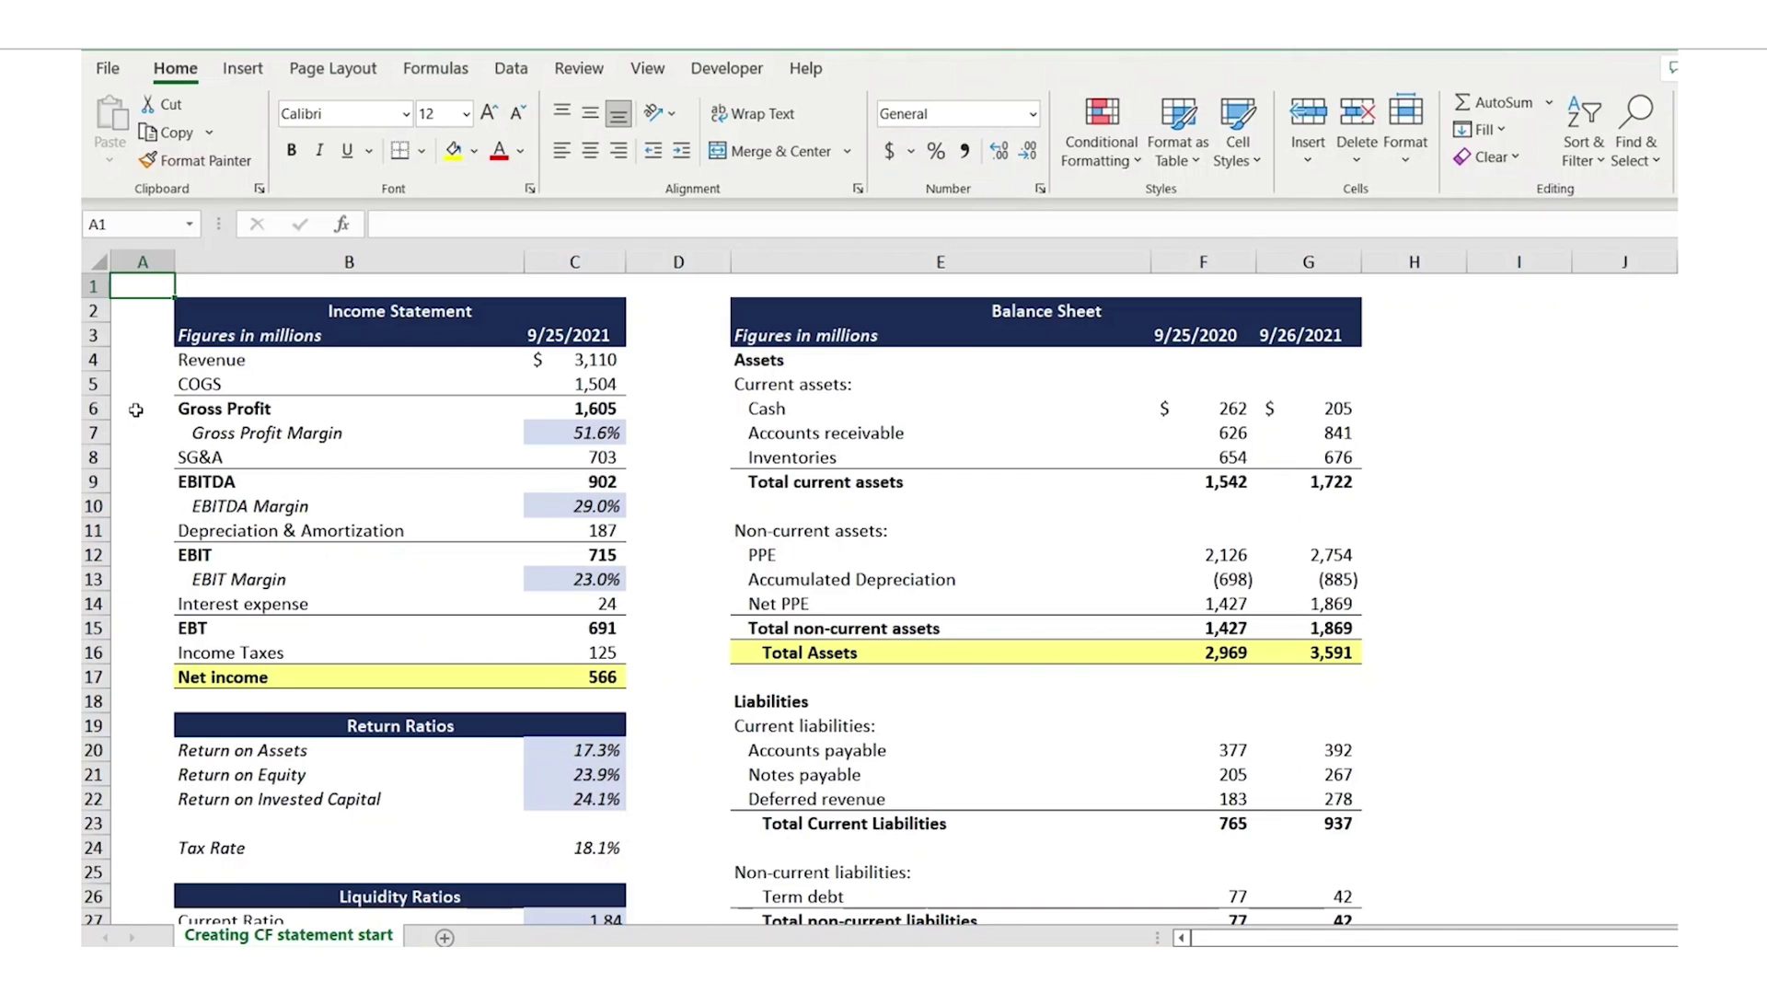
- Examine the income statement and the ratio tables below it on the Creating CF statement start sheet
key("Down")
key("Down")
key("Down")
key("Down")
key("Down")
key("Down")
key("Down")
key("Down")
key("Down")
key("Down")
key("Down")
key("Down")
key("Down")
key("Down")
key("Down")
key("Down")
key("Down")
key("Down")
key("Down")
key("Down")
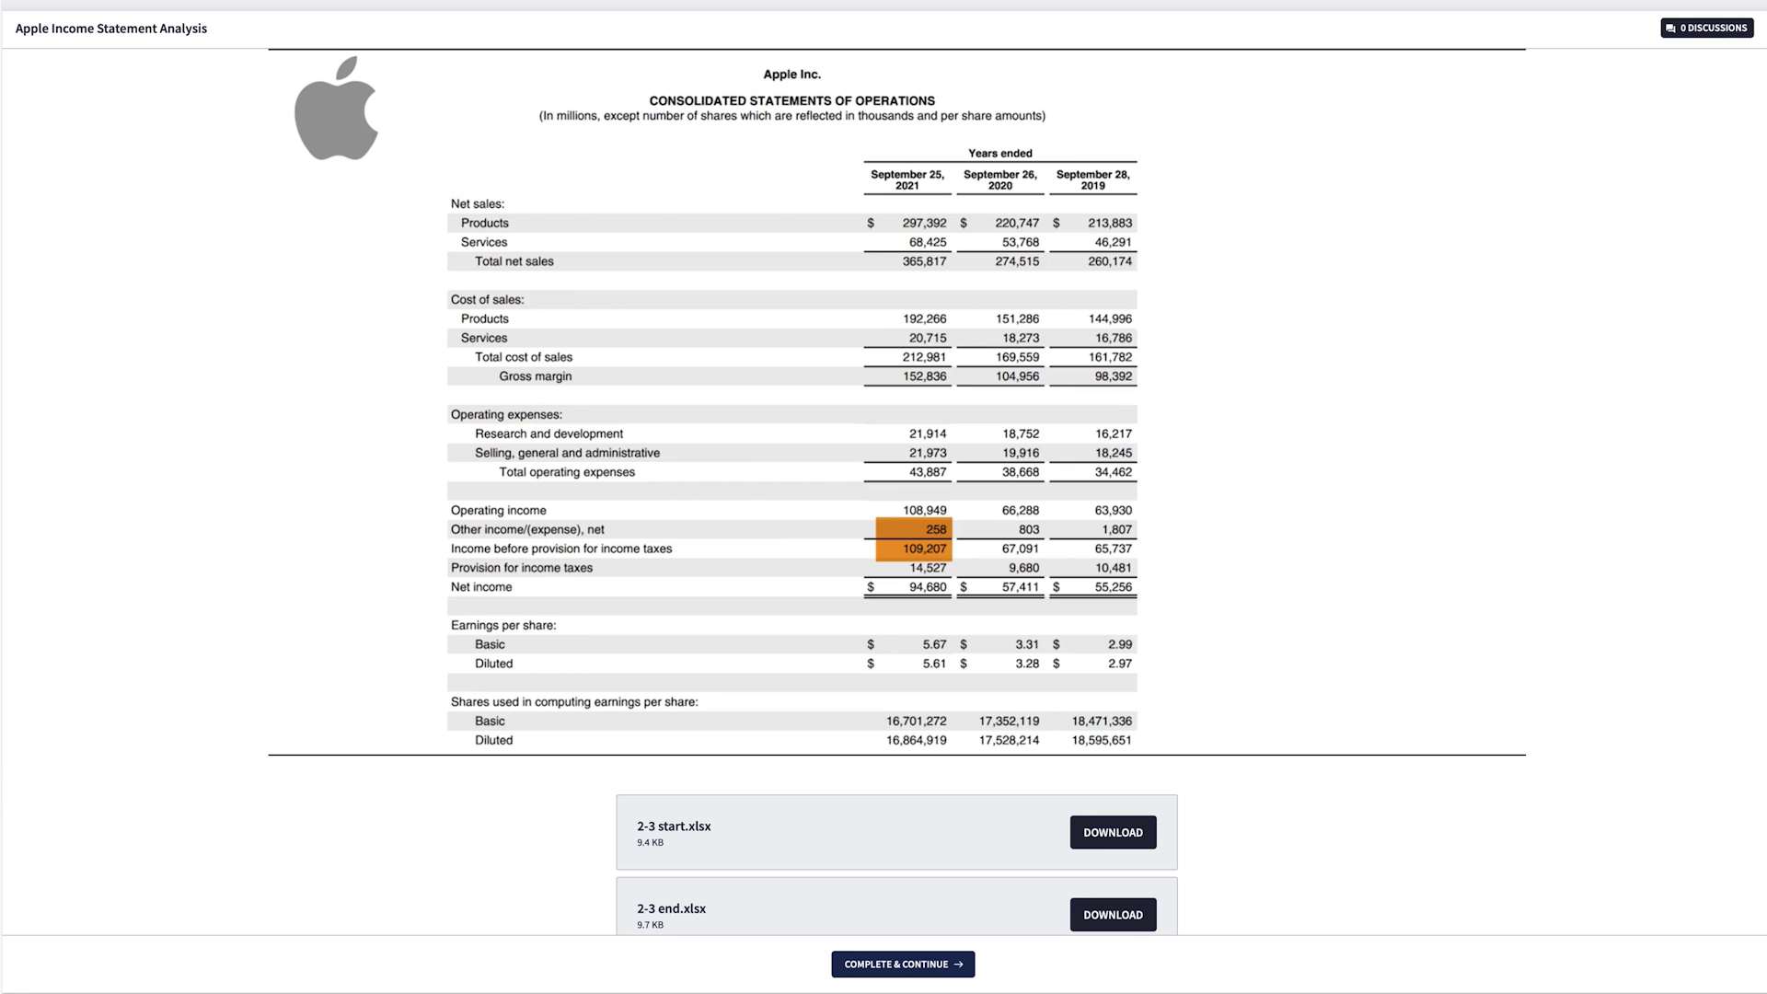
- Complete the MATCH part of the OFFSET formula in F29, looking up $C$2 in B30:B32 with match type 0
key("Left")
key("Left")
key("Left")
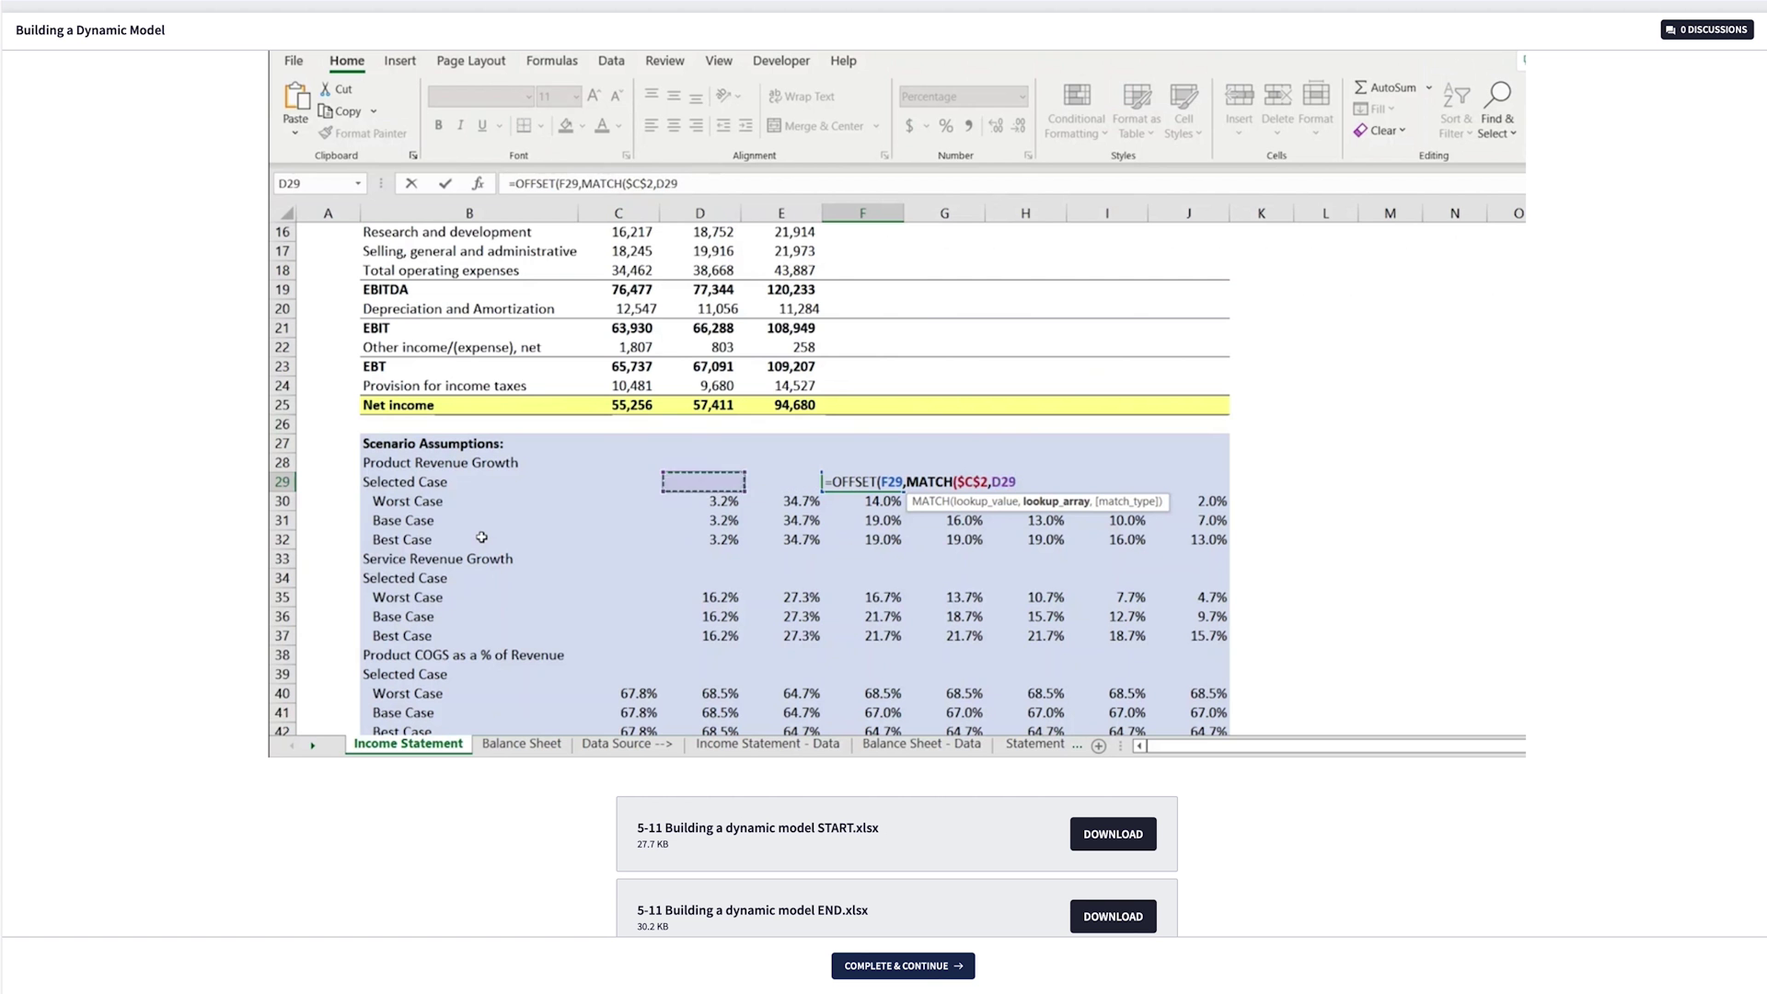
key("Down")
key("shift+Down")
key("shift+Down")
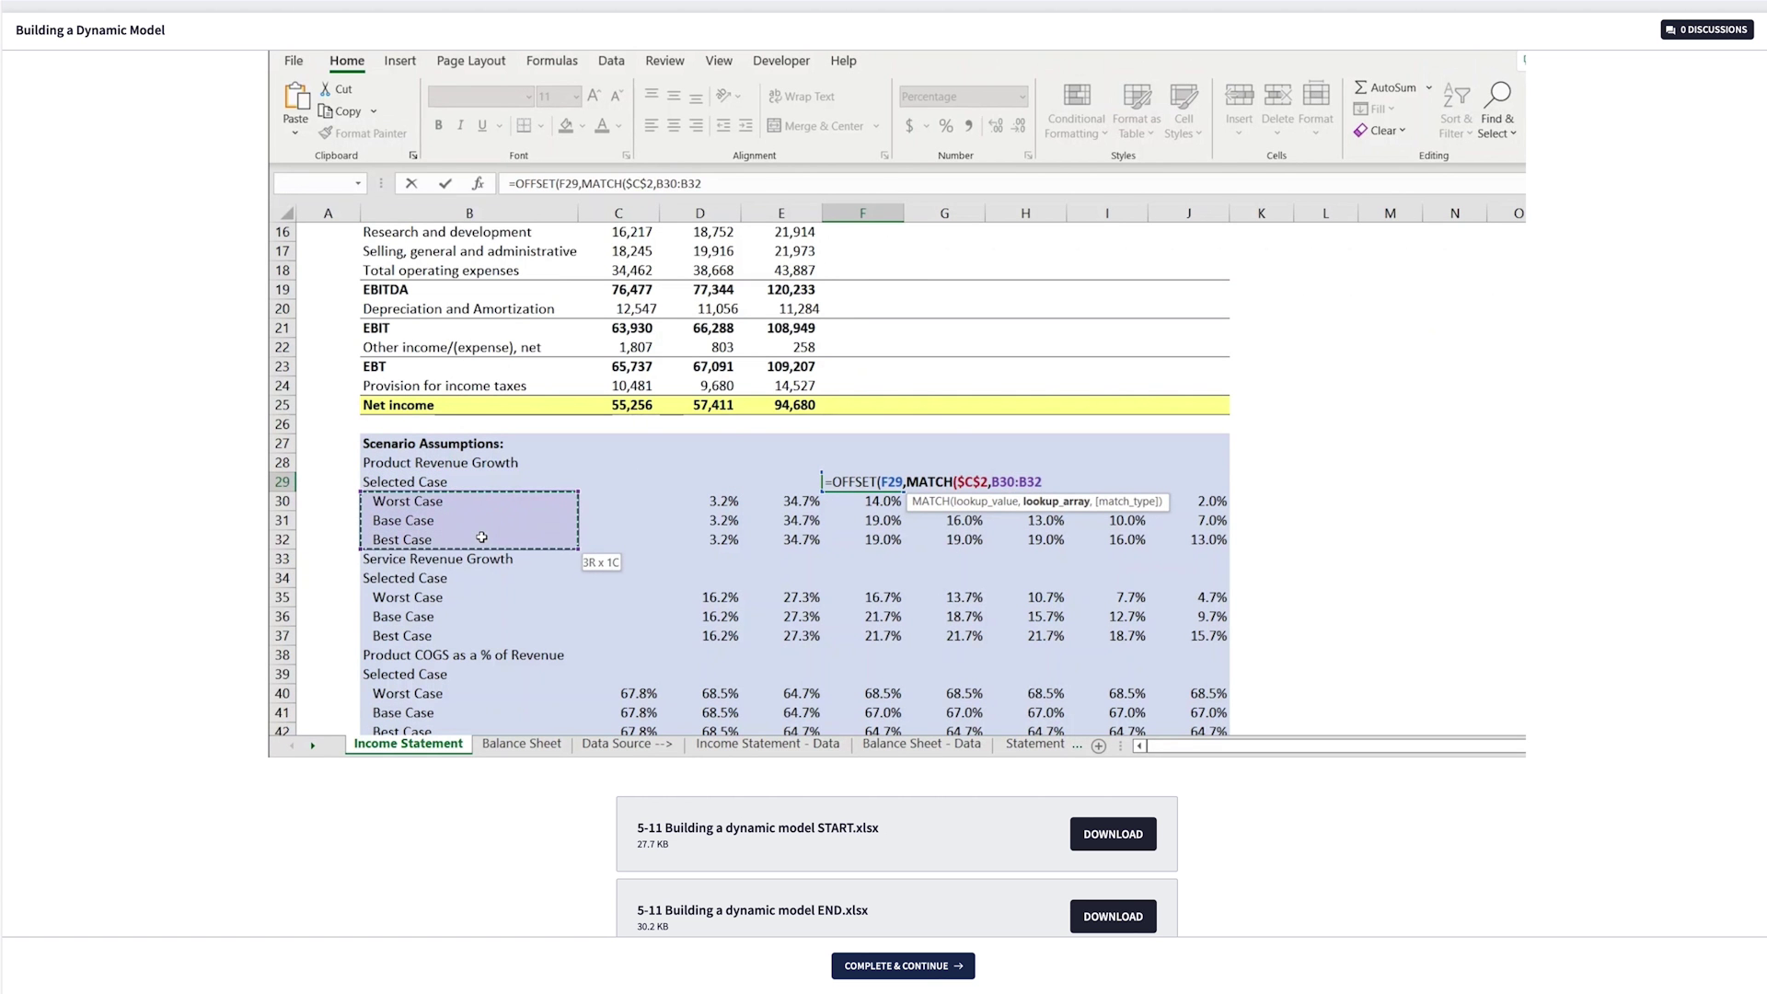
type(",0)")
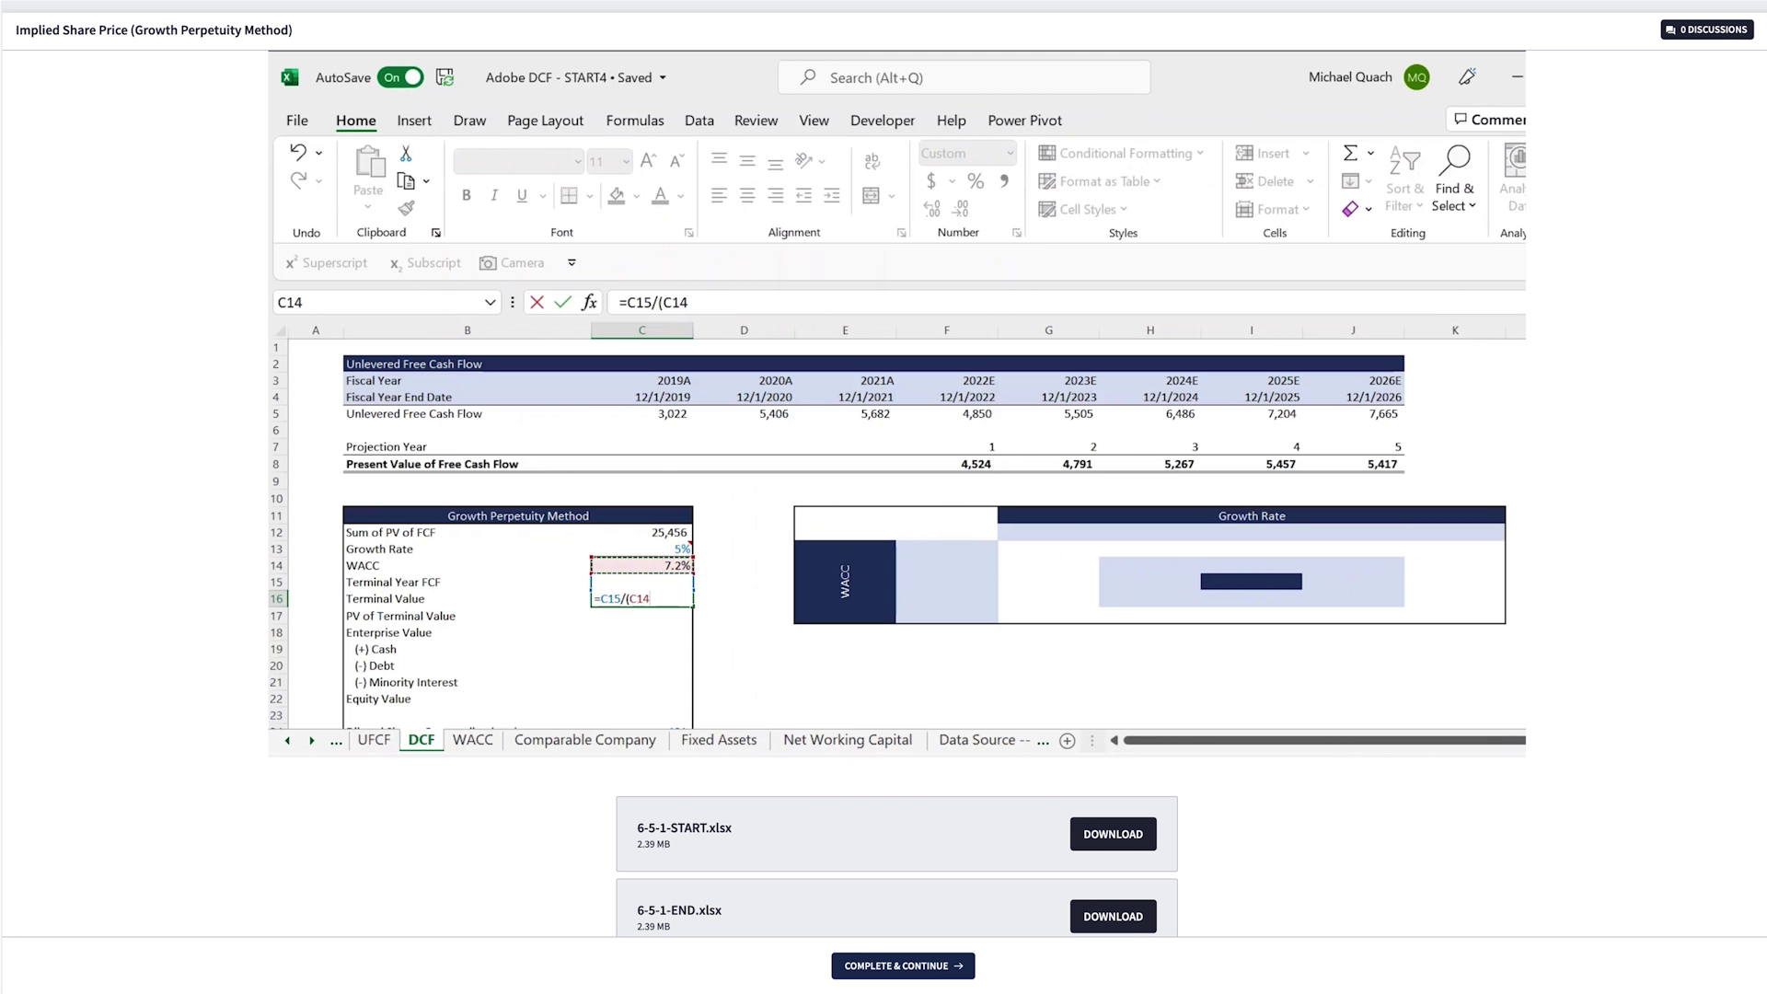
- Extend the Terminal Value formula's denominator on the DCF sheet by subtracting the Growth Rate in C13 from WACC
type("-")
left_click(641, 548)
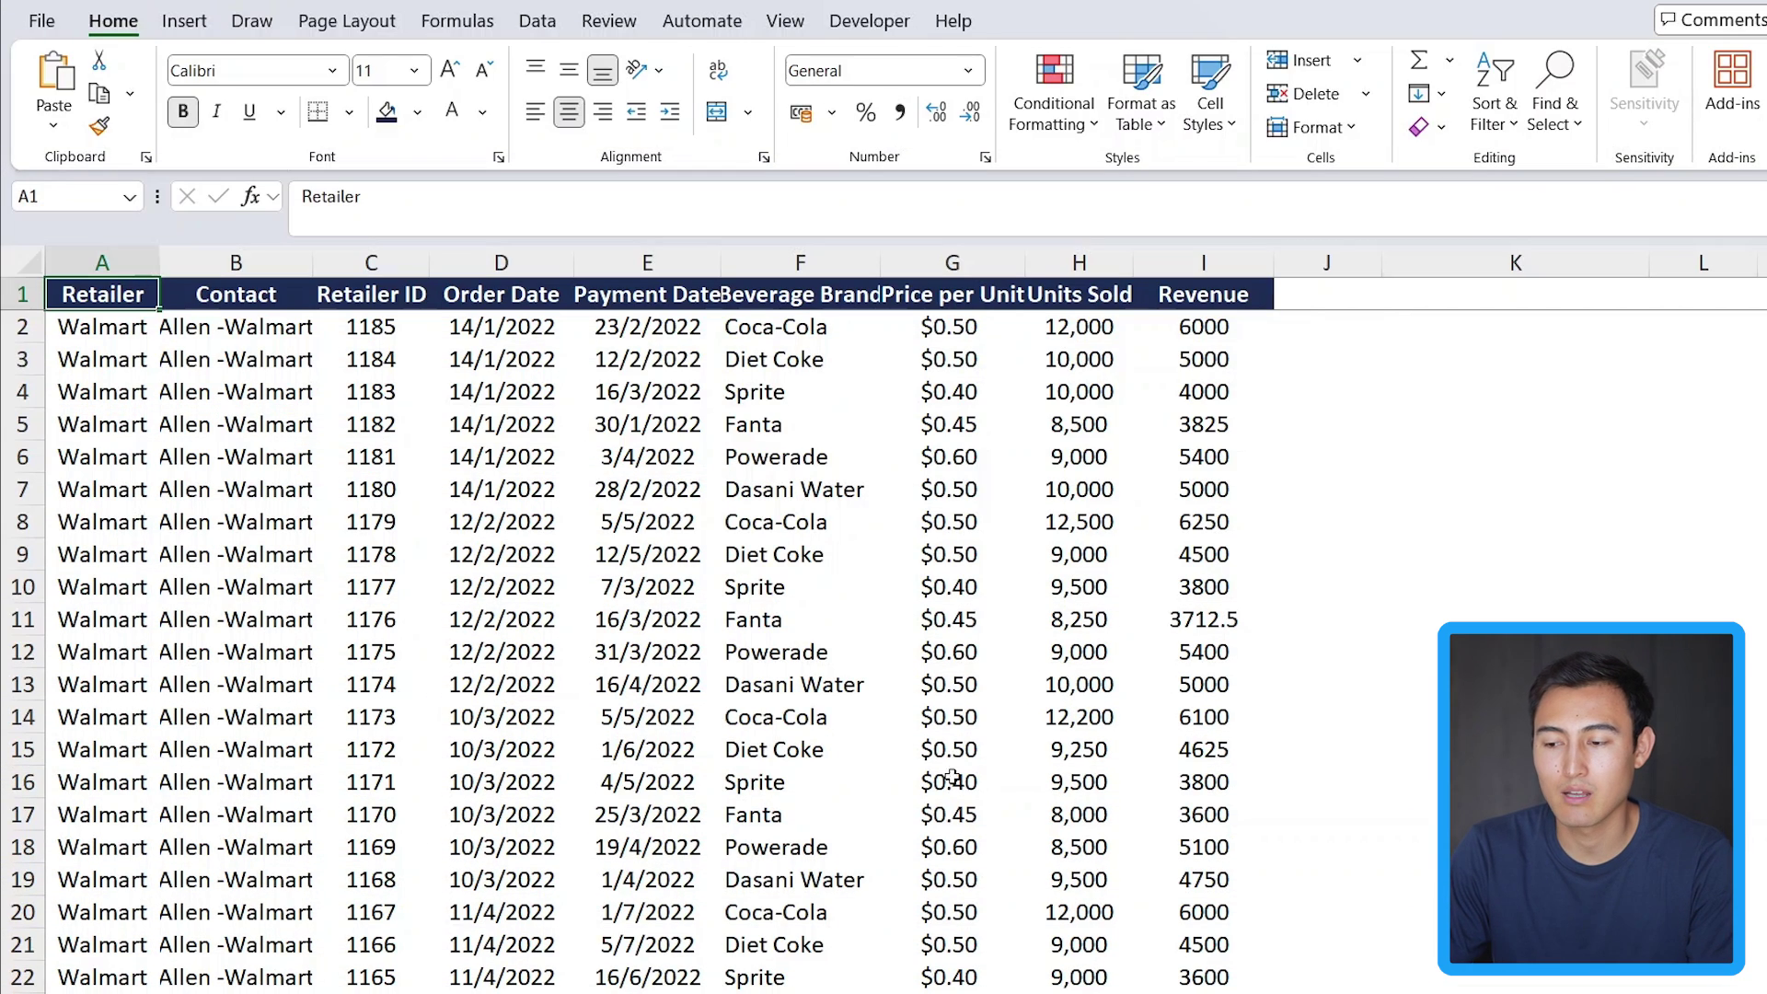
- Create a PivotTable on a new worksheet from the retailer sales range '3'!$A$1:$I$289
left_click(503, 475)
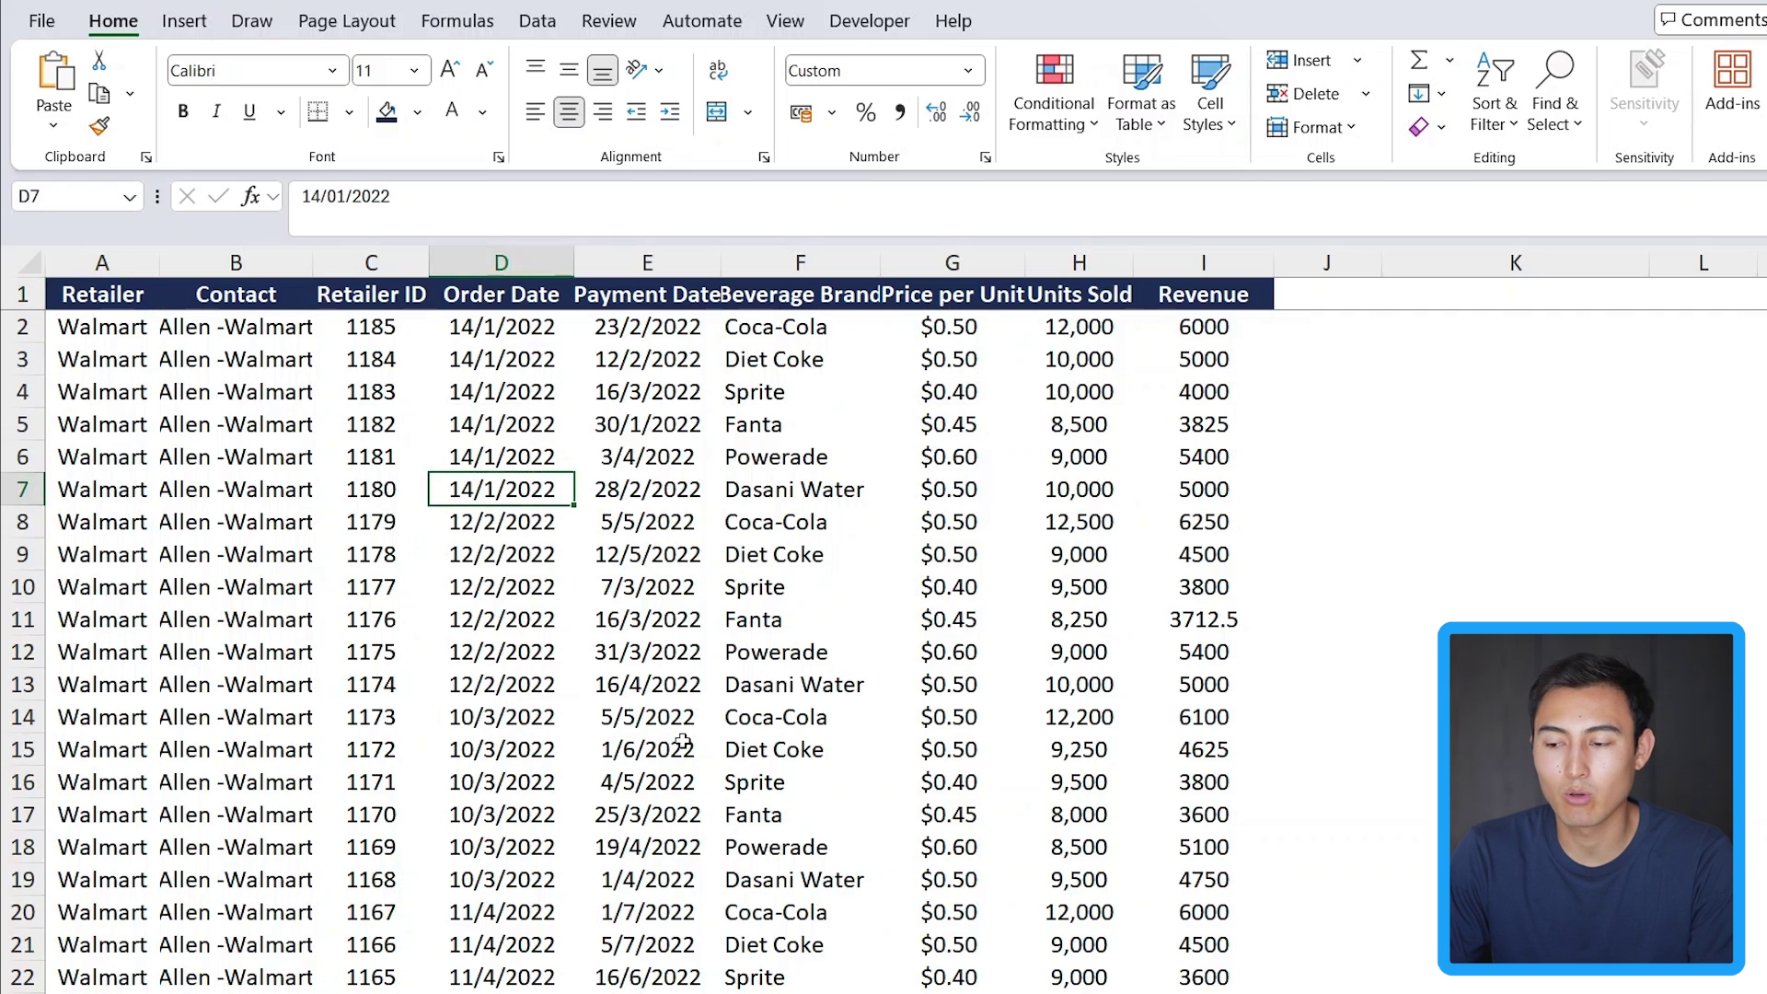
left_click(184, 20)
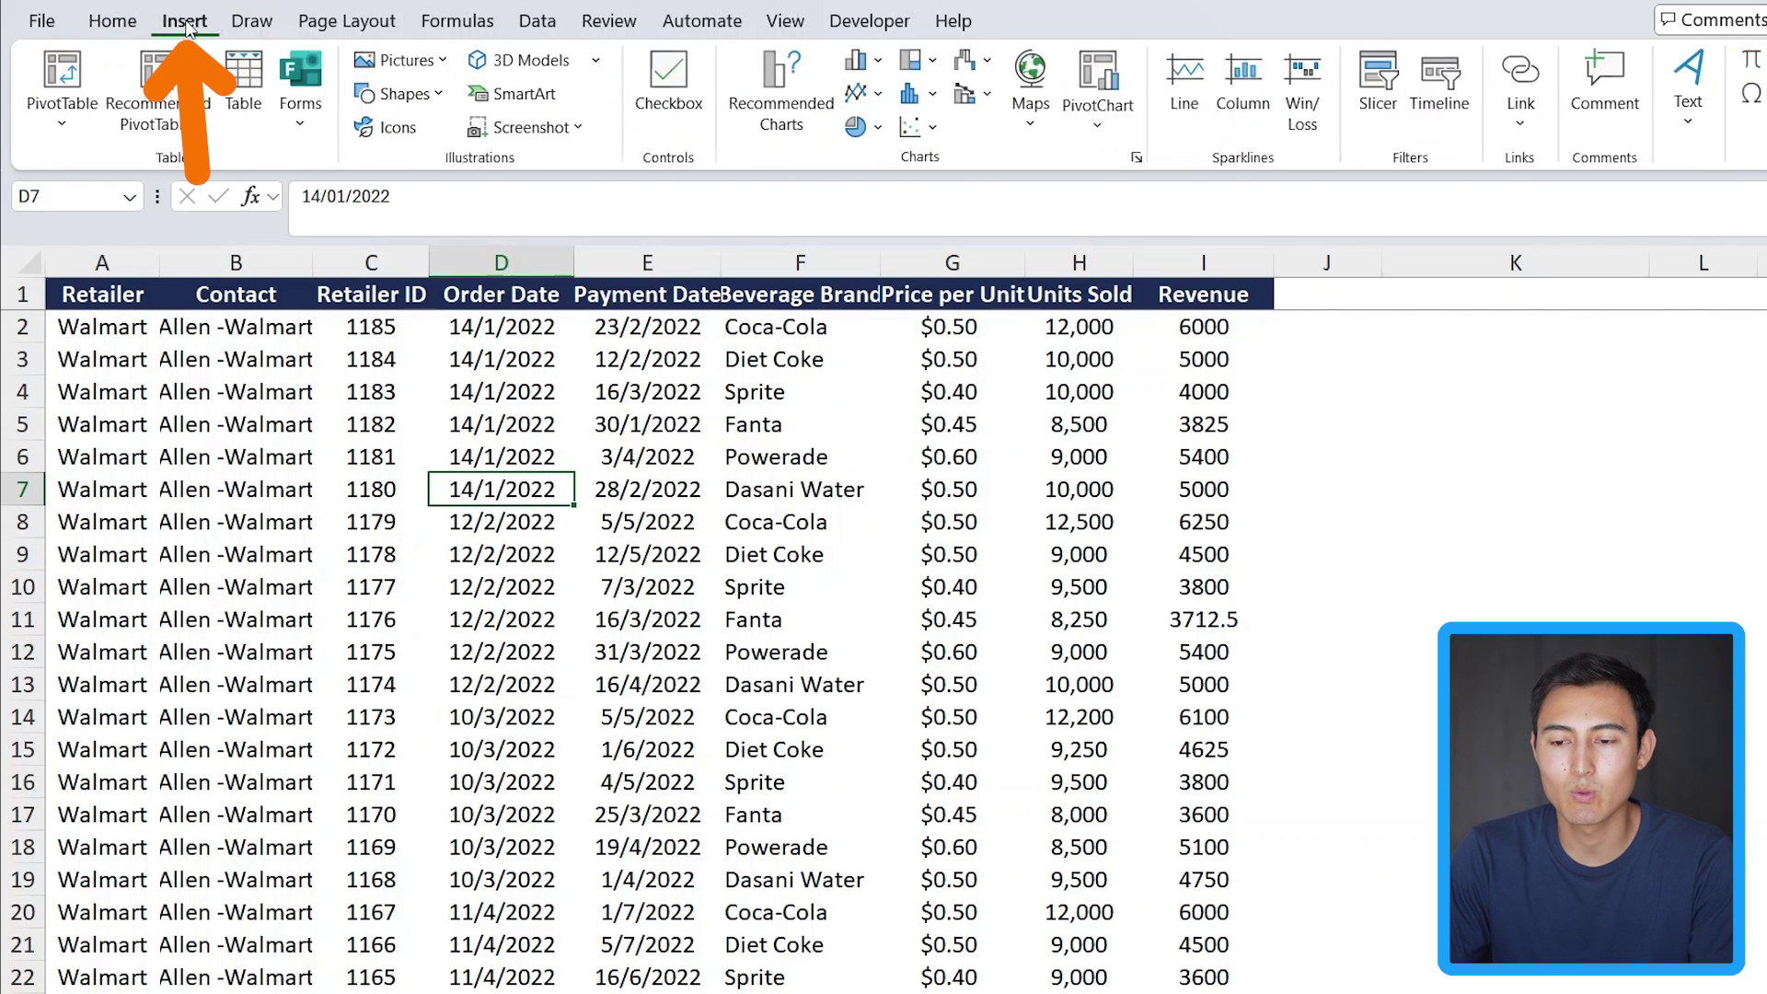
left_click(63, 74)
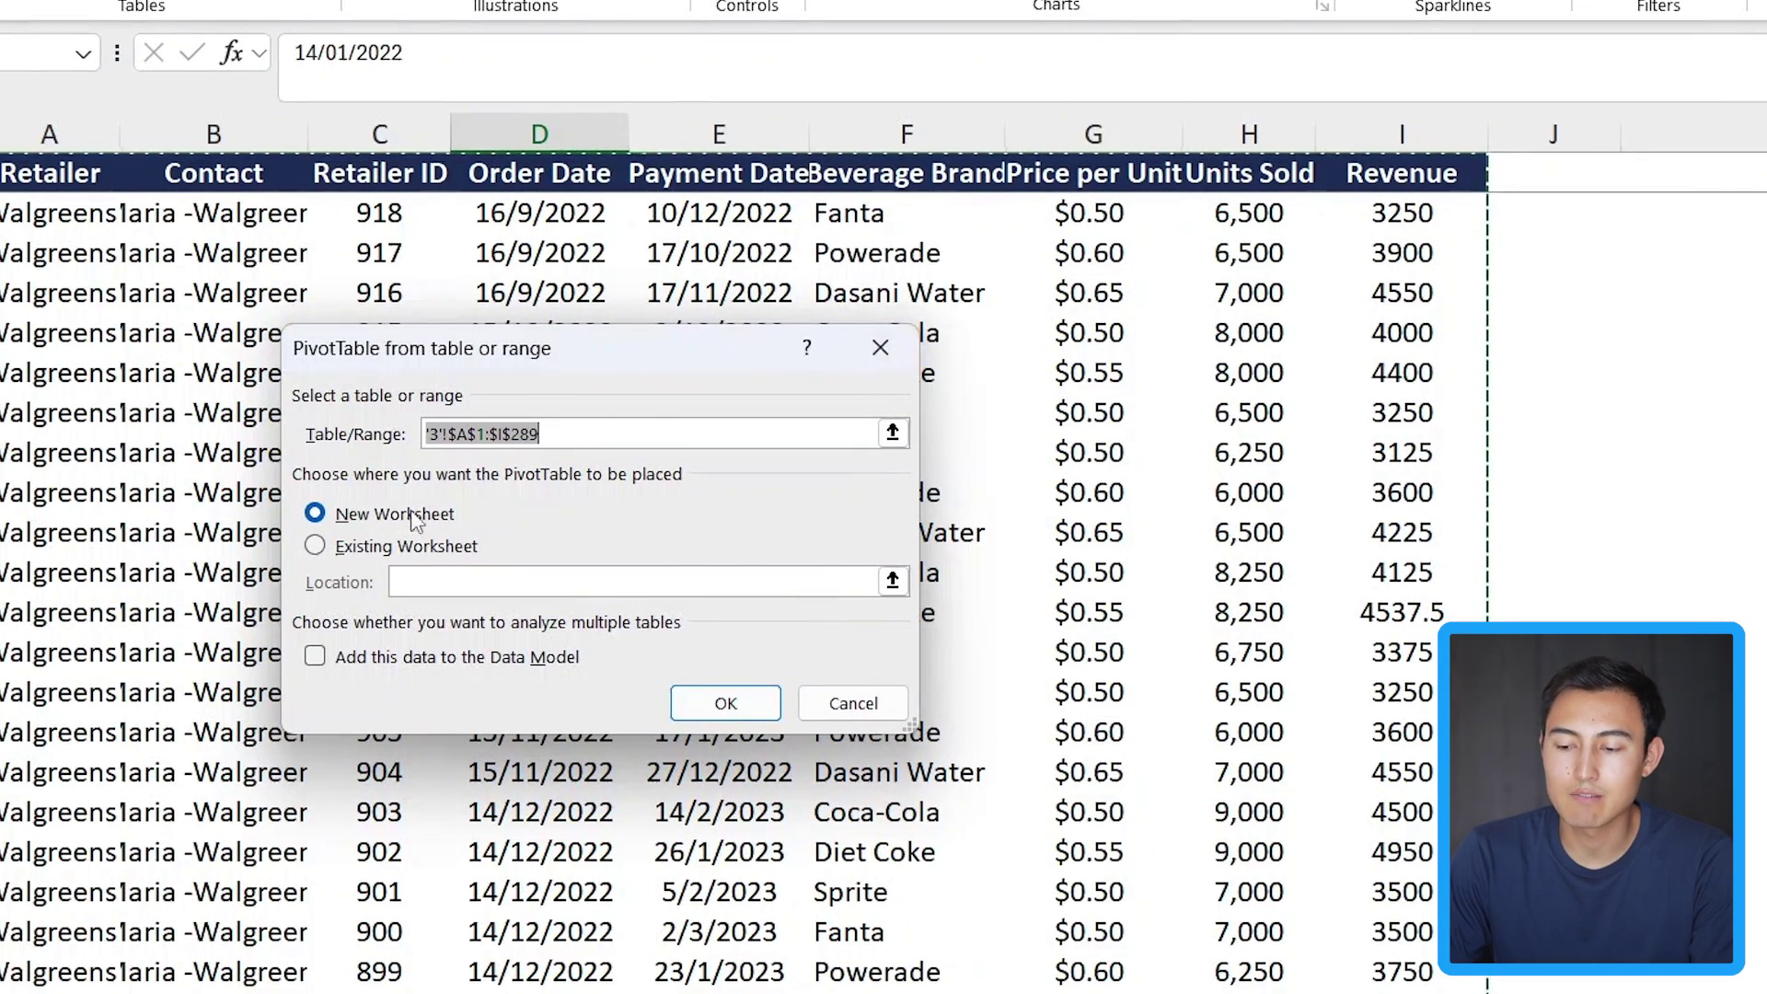
left_click(738, 710)
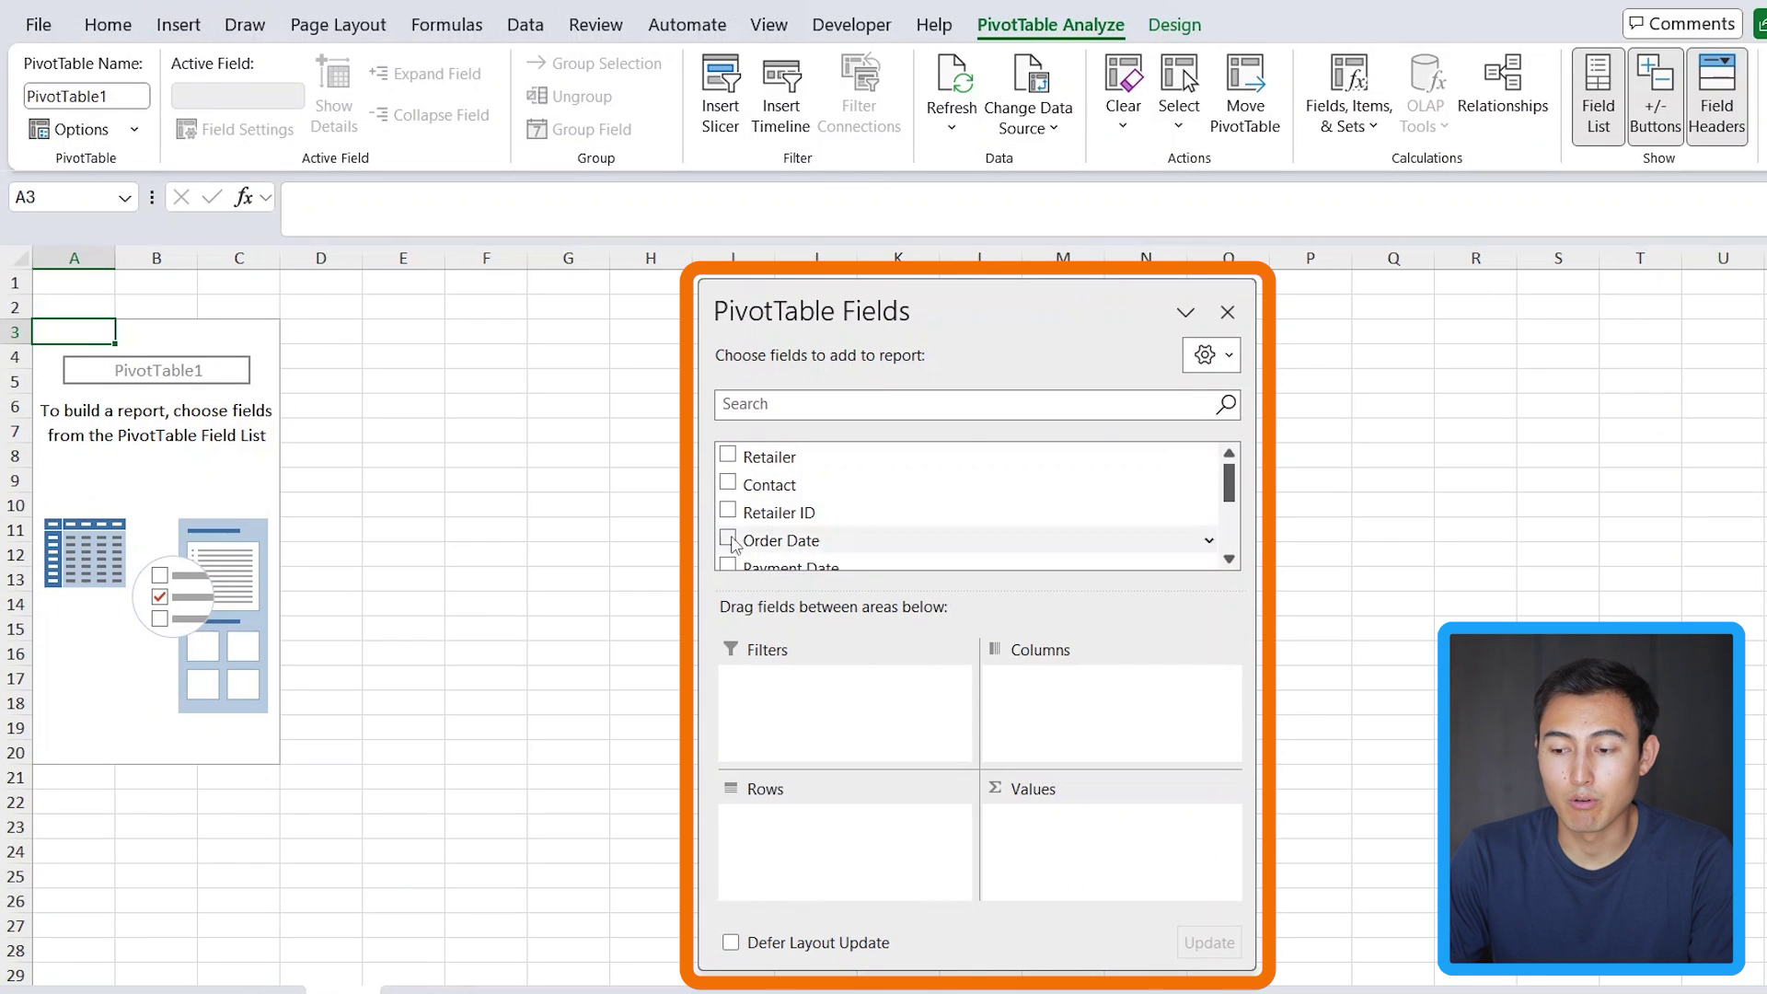
- Add Beverage Brand as rows and Revenue as summed values in the PivotTable
scroll(833, 517, "down", 1)
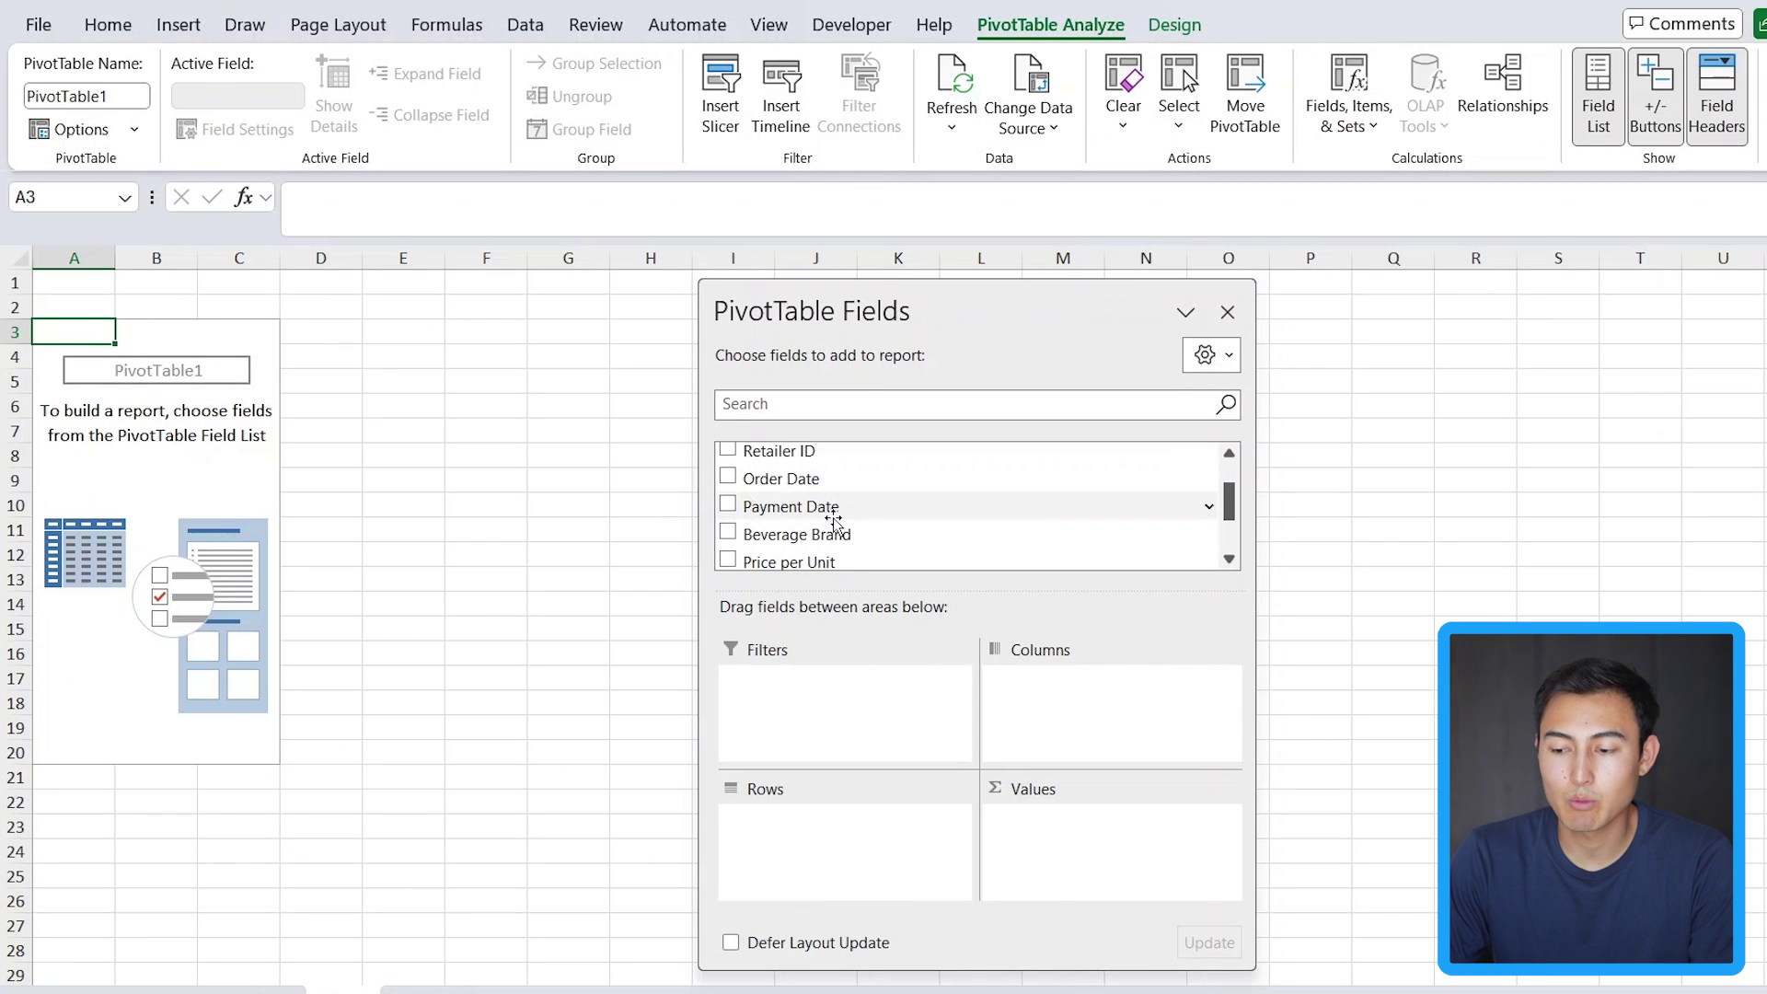
left_click(728, 532)
scroll(862, 520, "down", 2)
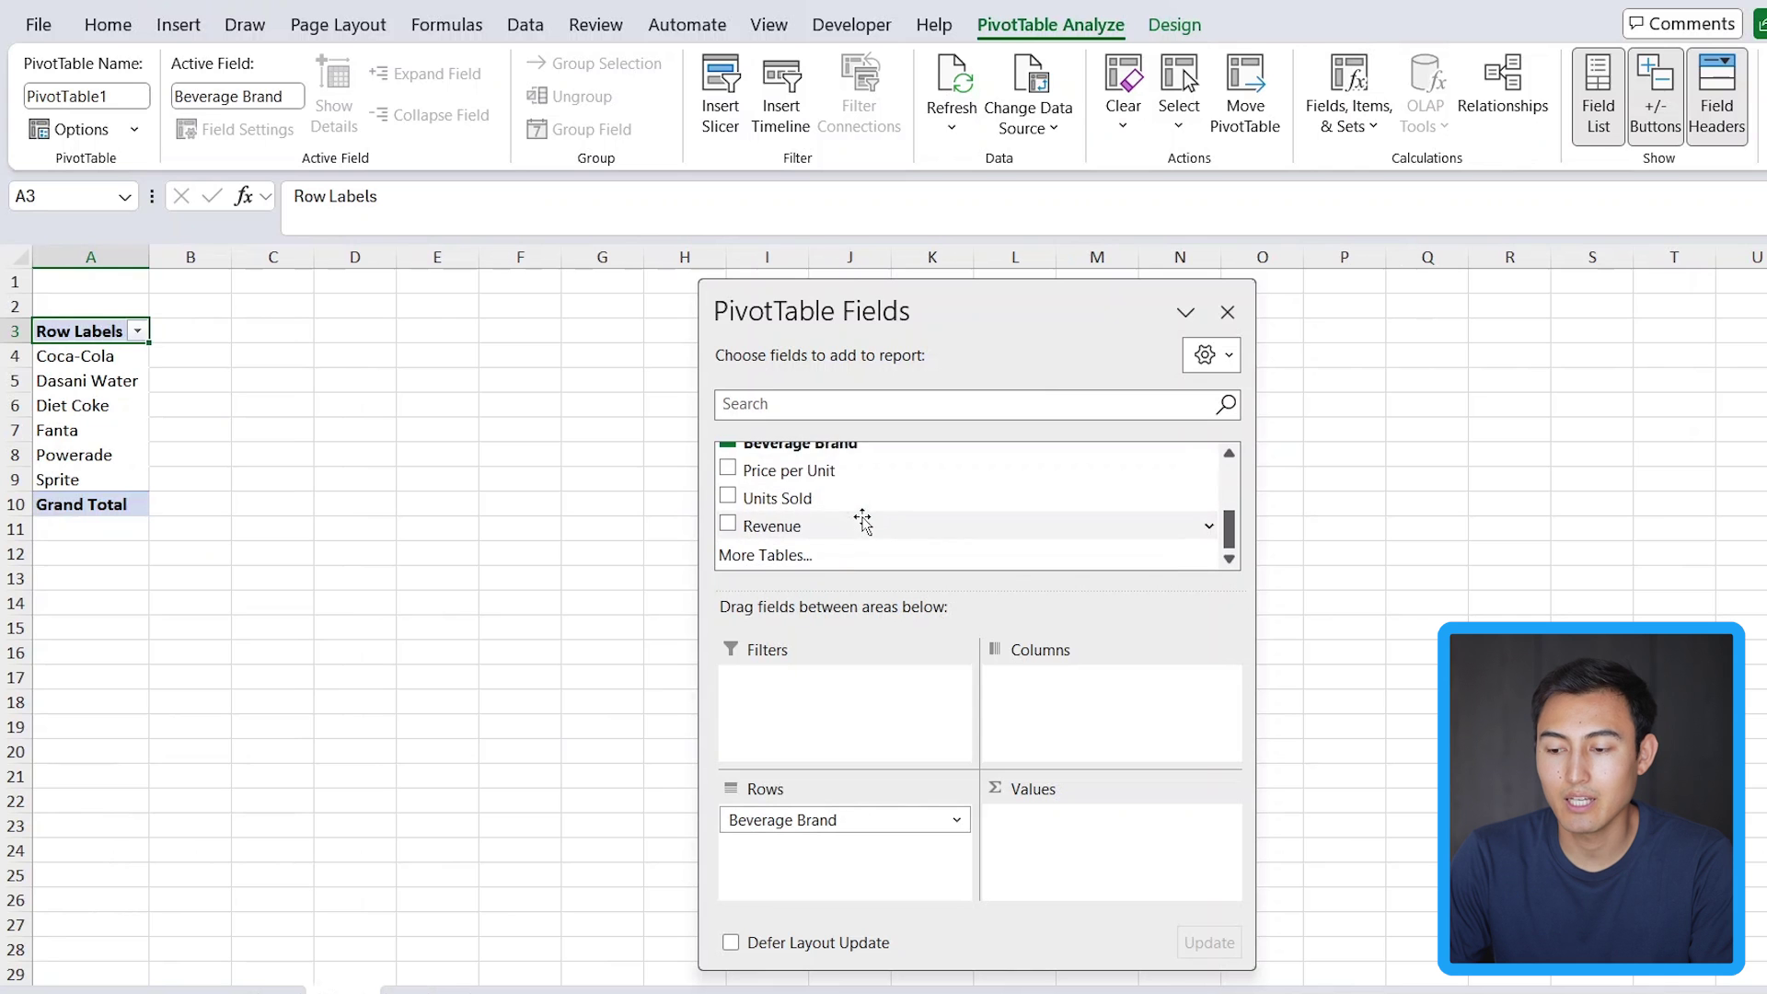
left_click(728, 525)
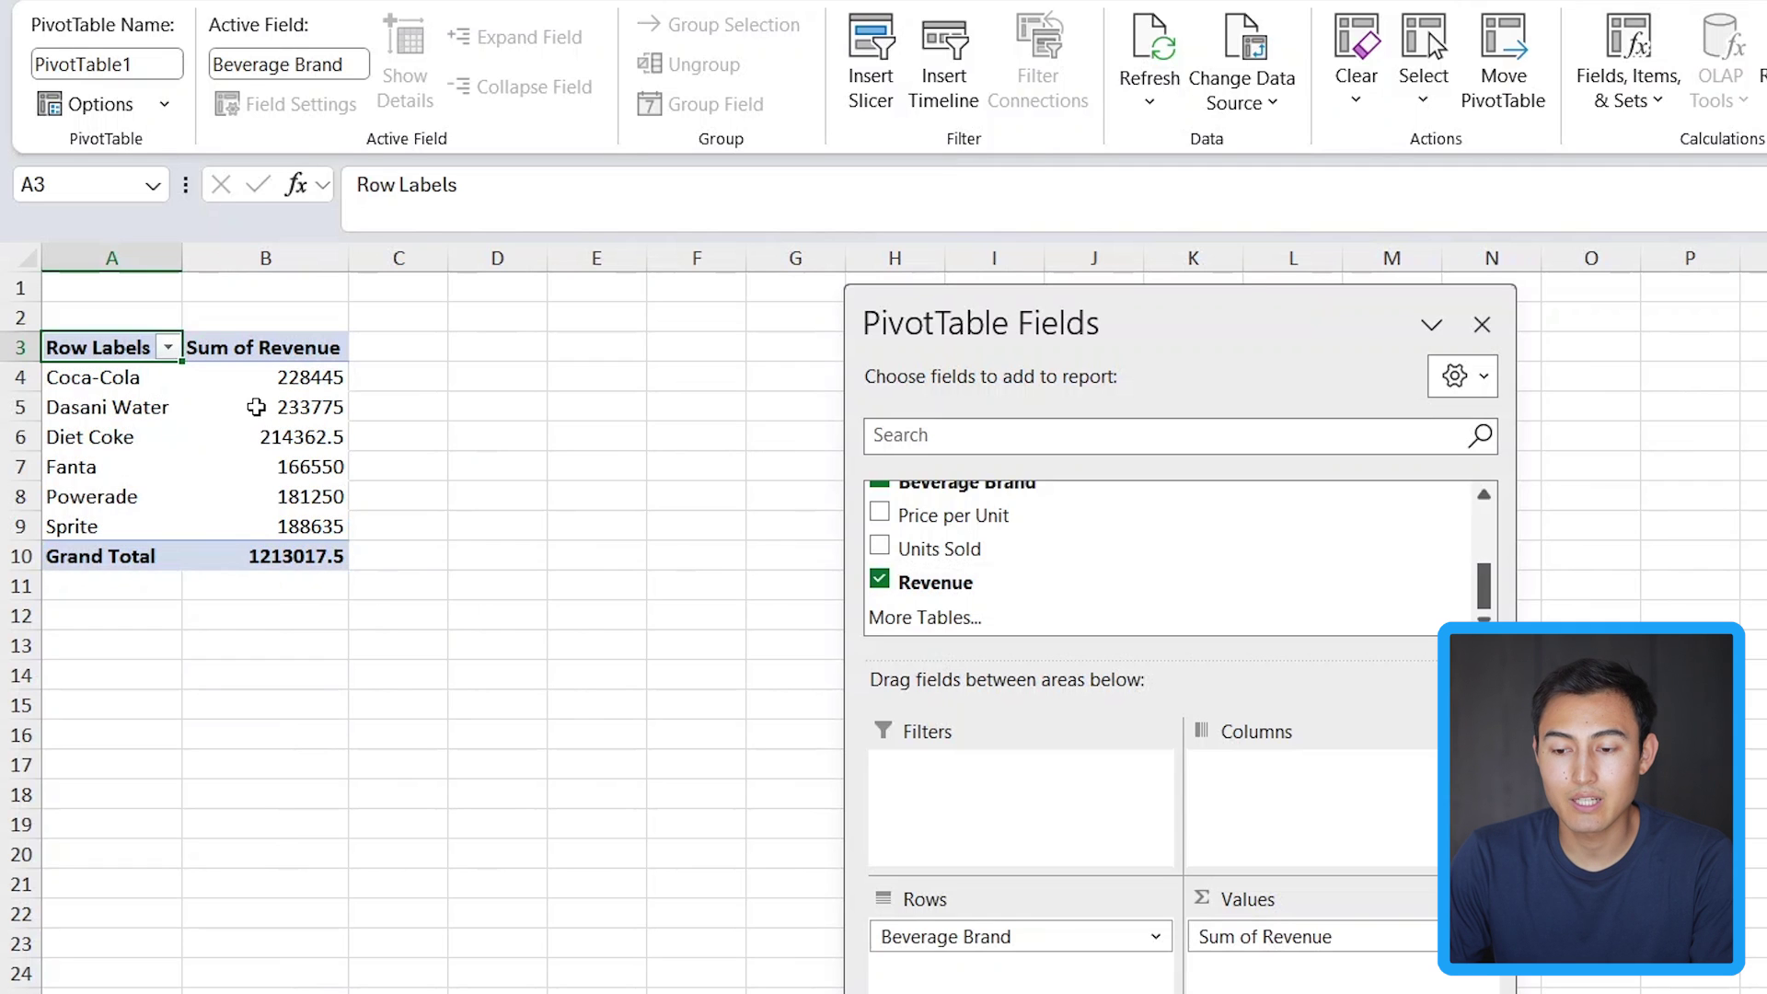
- Sort the beverage brands by Sum of Revenue from largest to smallest and check the top brand
left_click(259, 407)
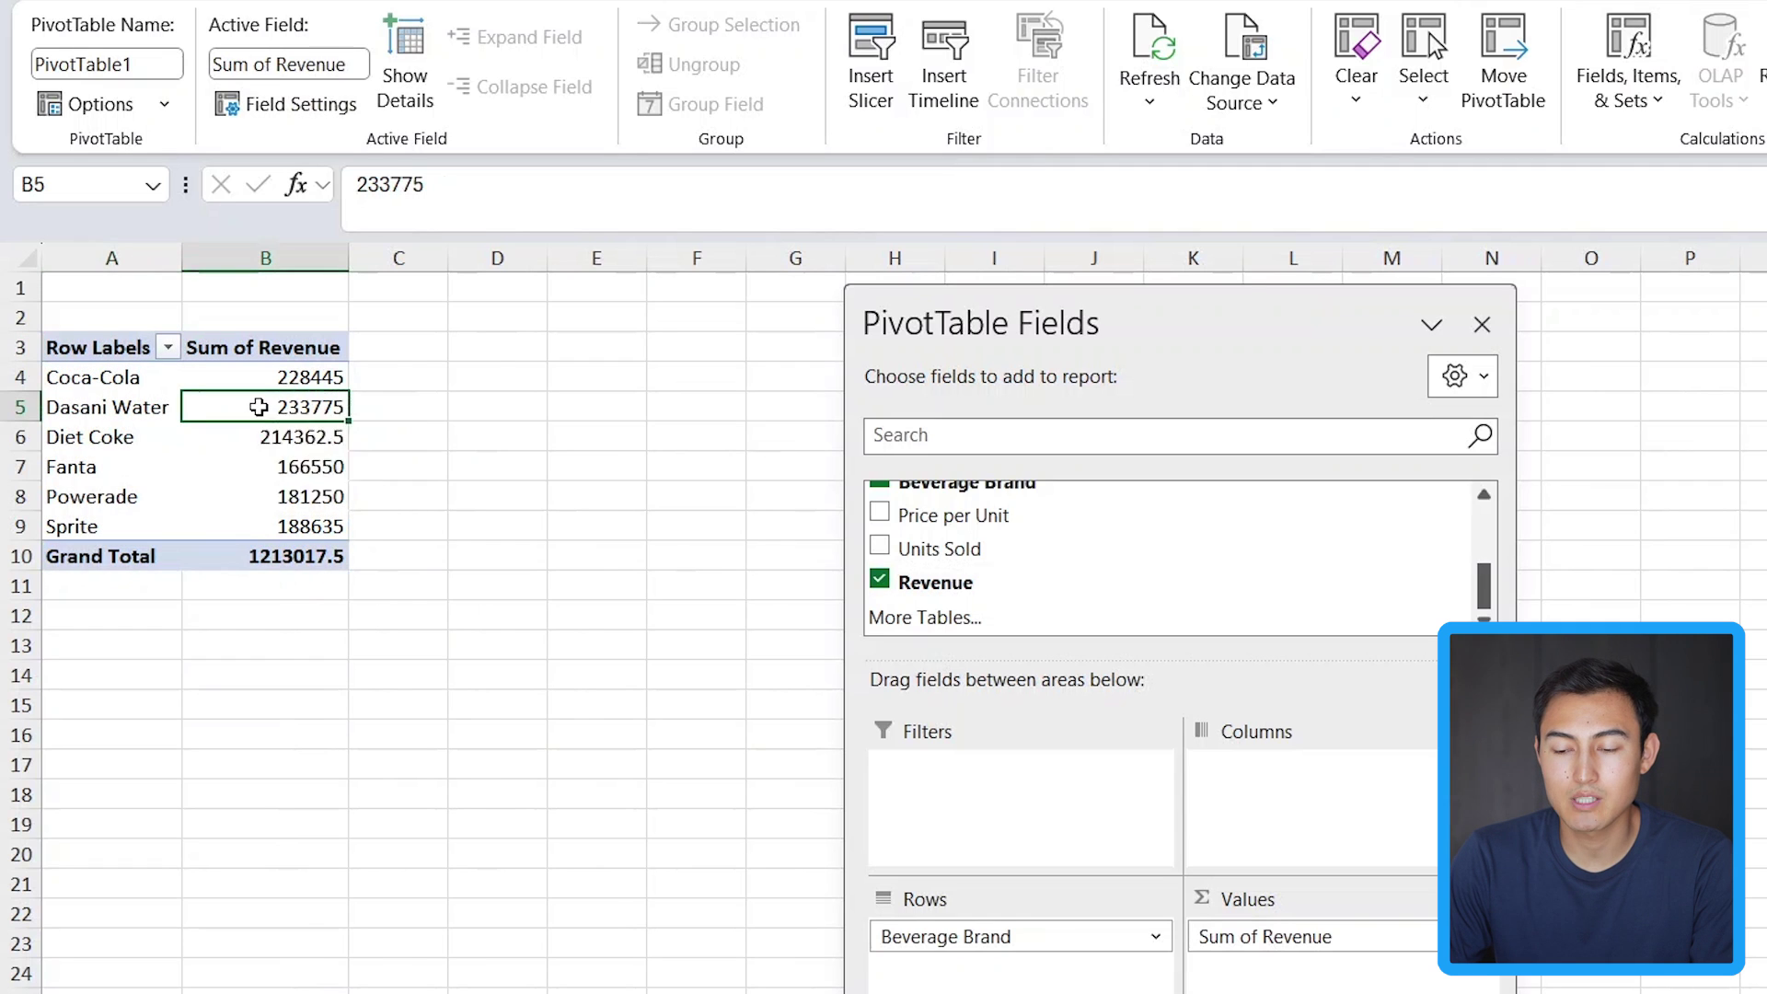
right_click(261, 410)
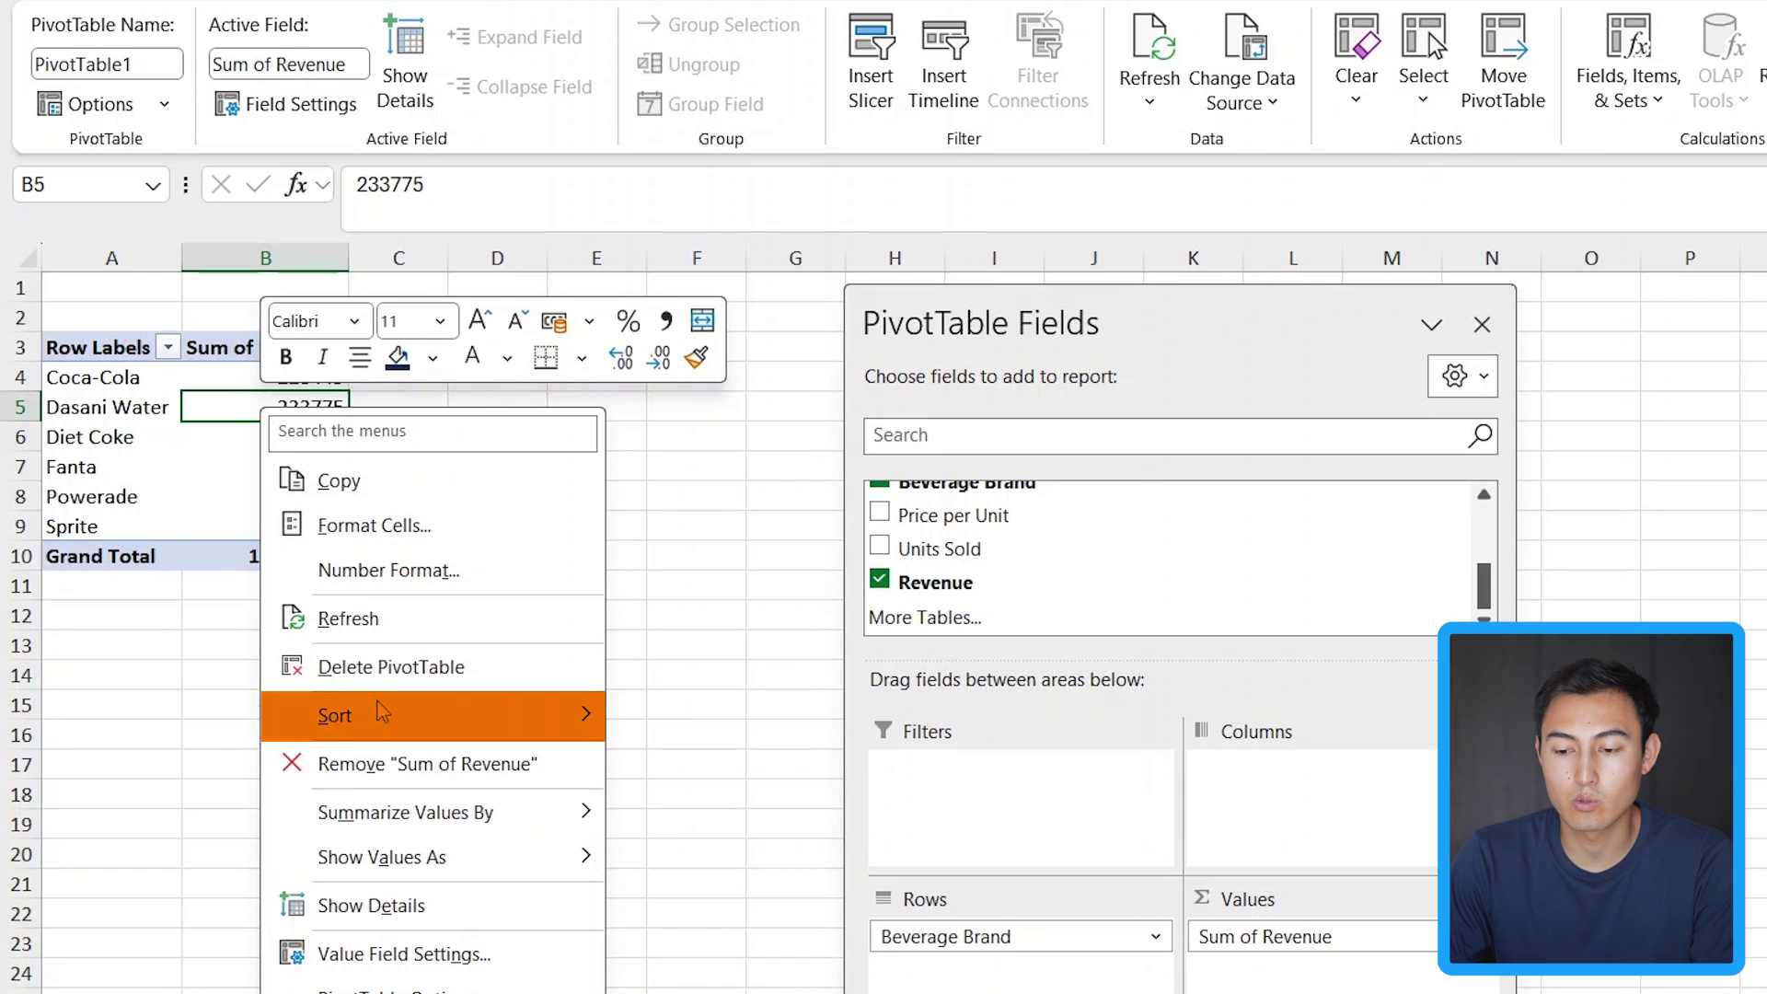
mouse_move(382, 711)
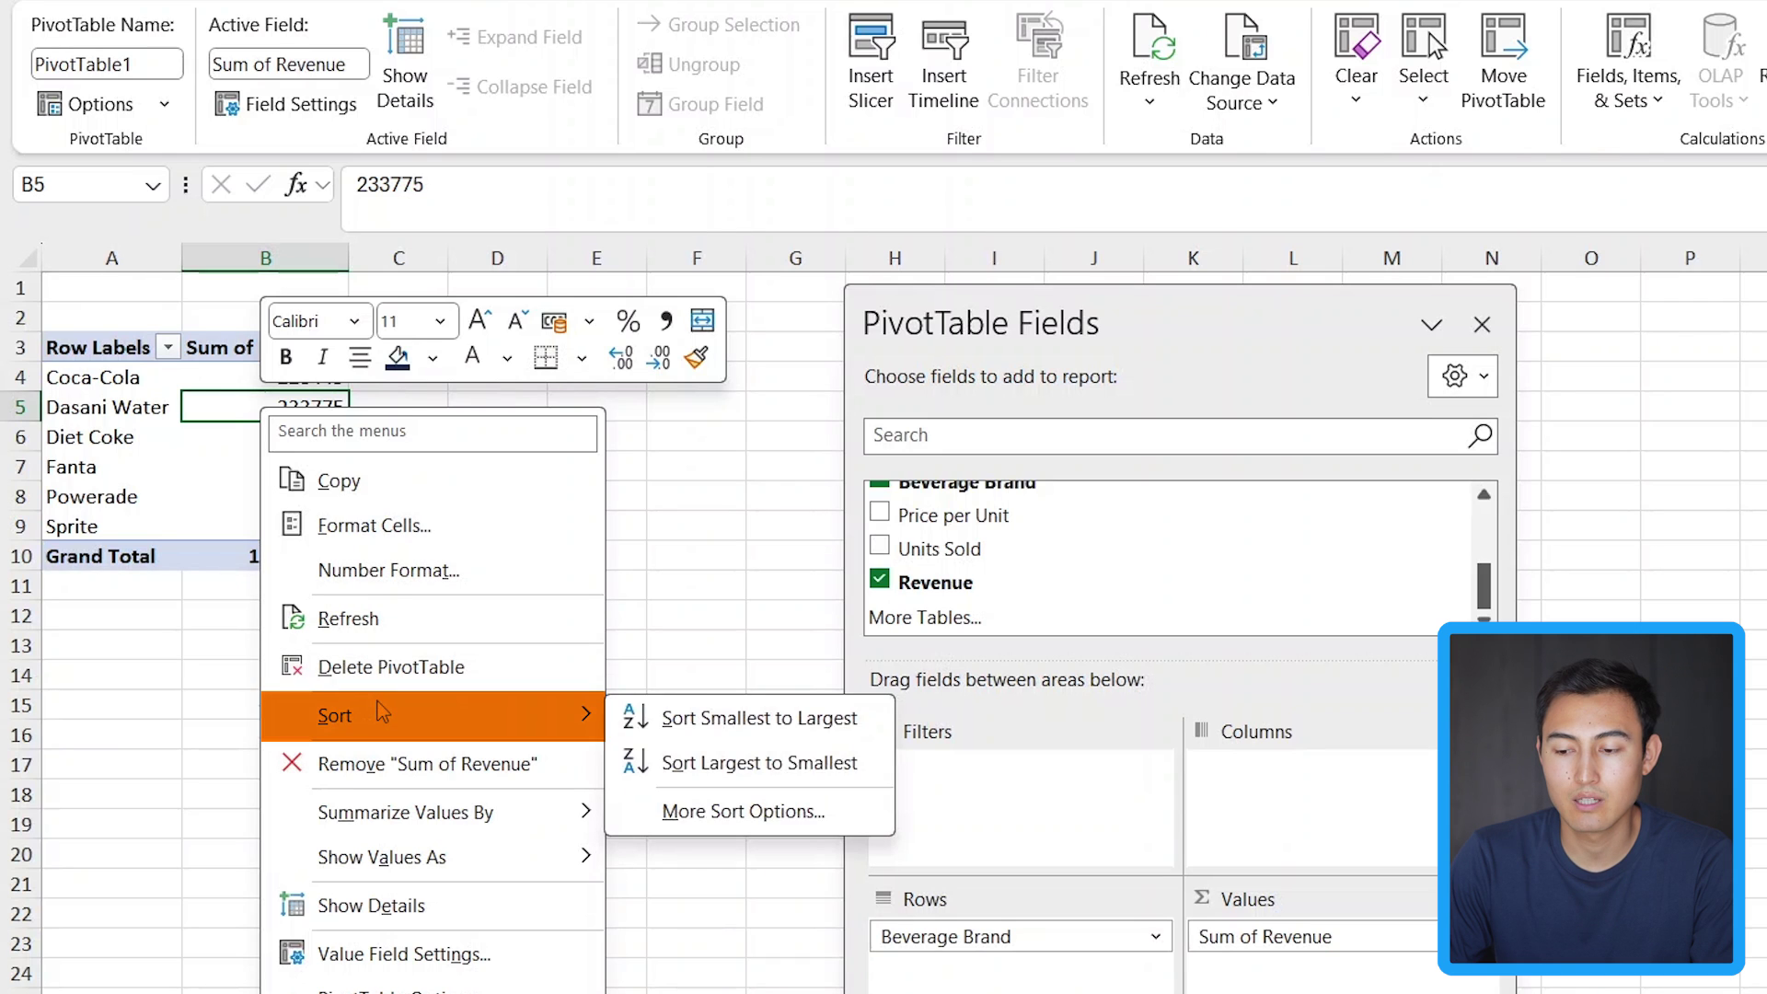
left_click(727, 760)
left_click(81, 384)
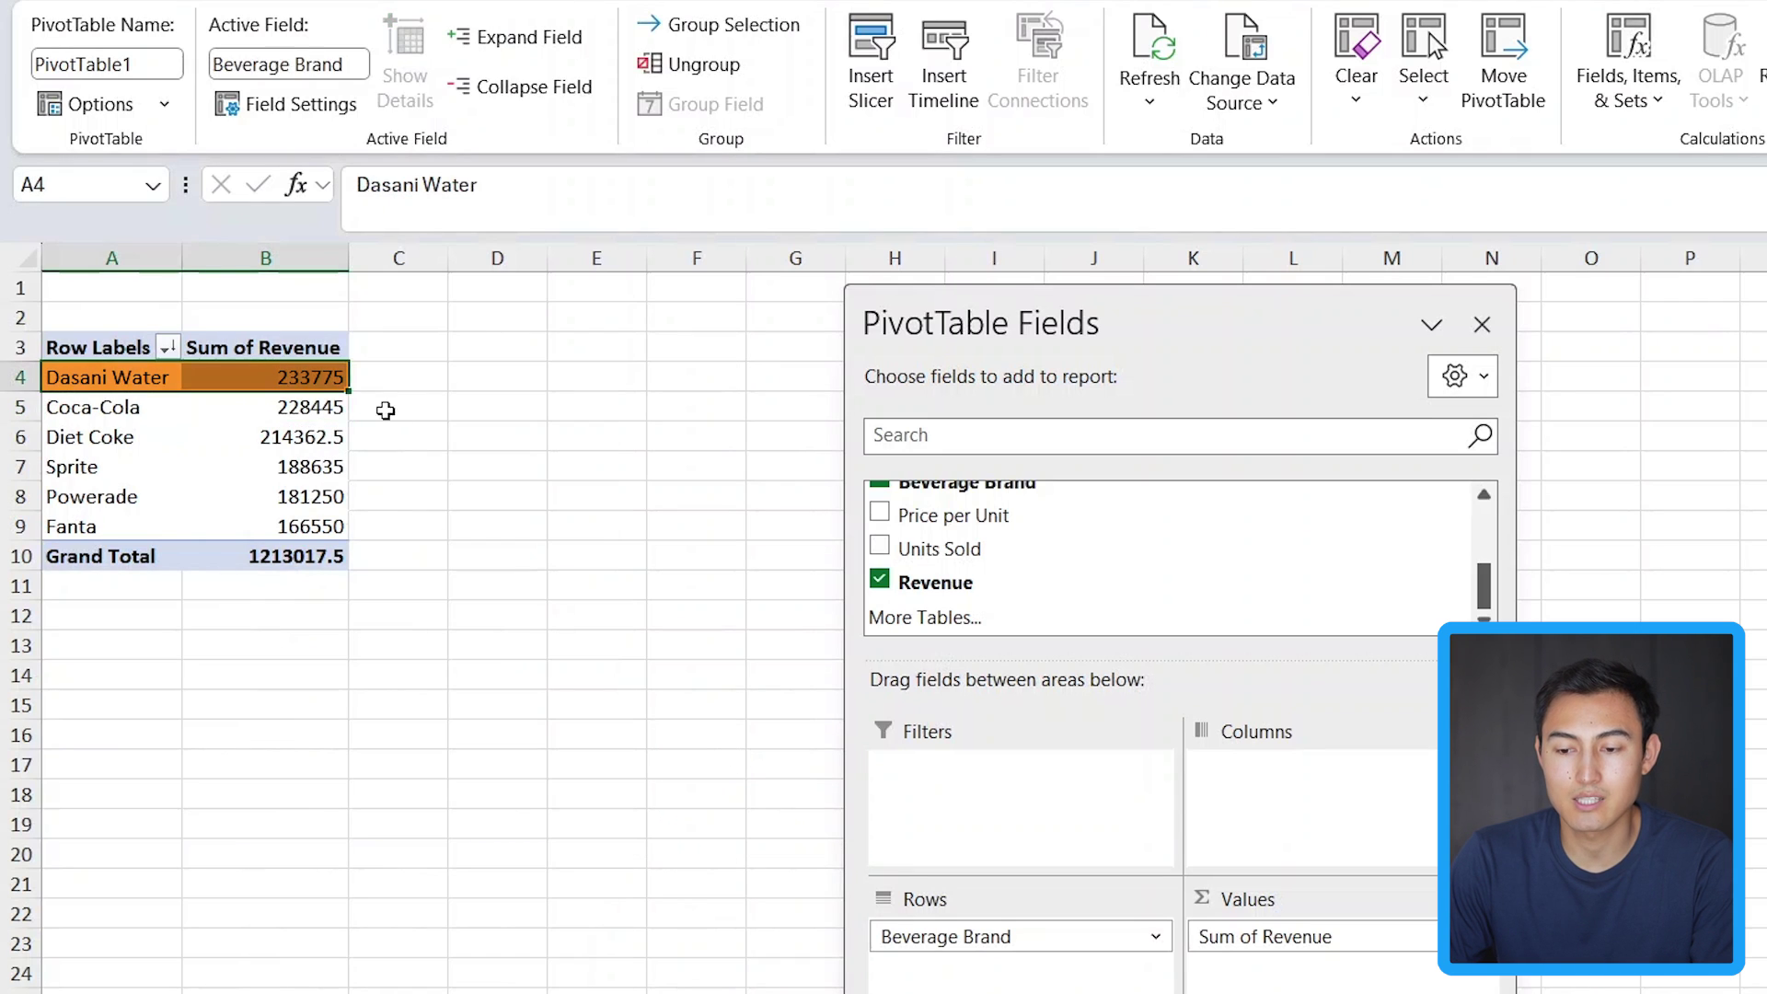
left_click(212, 377)
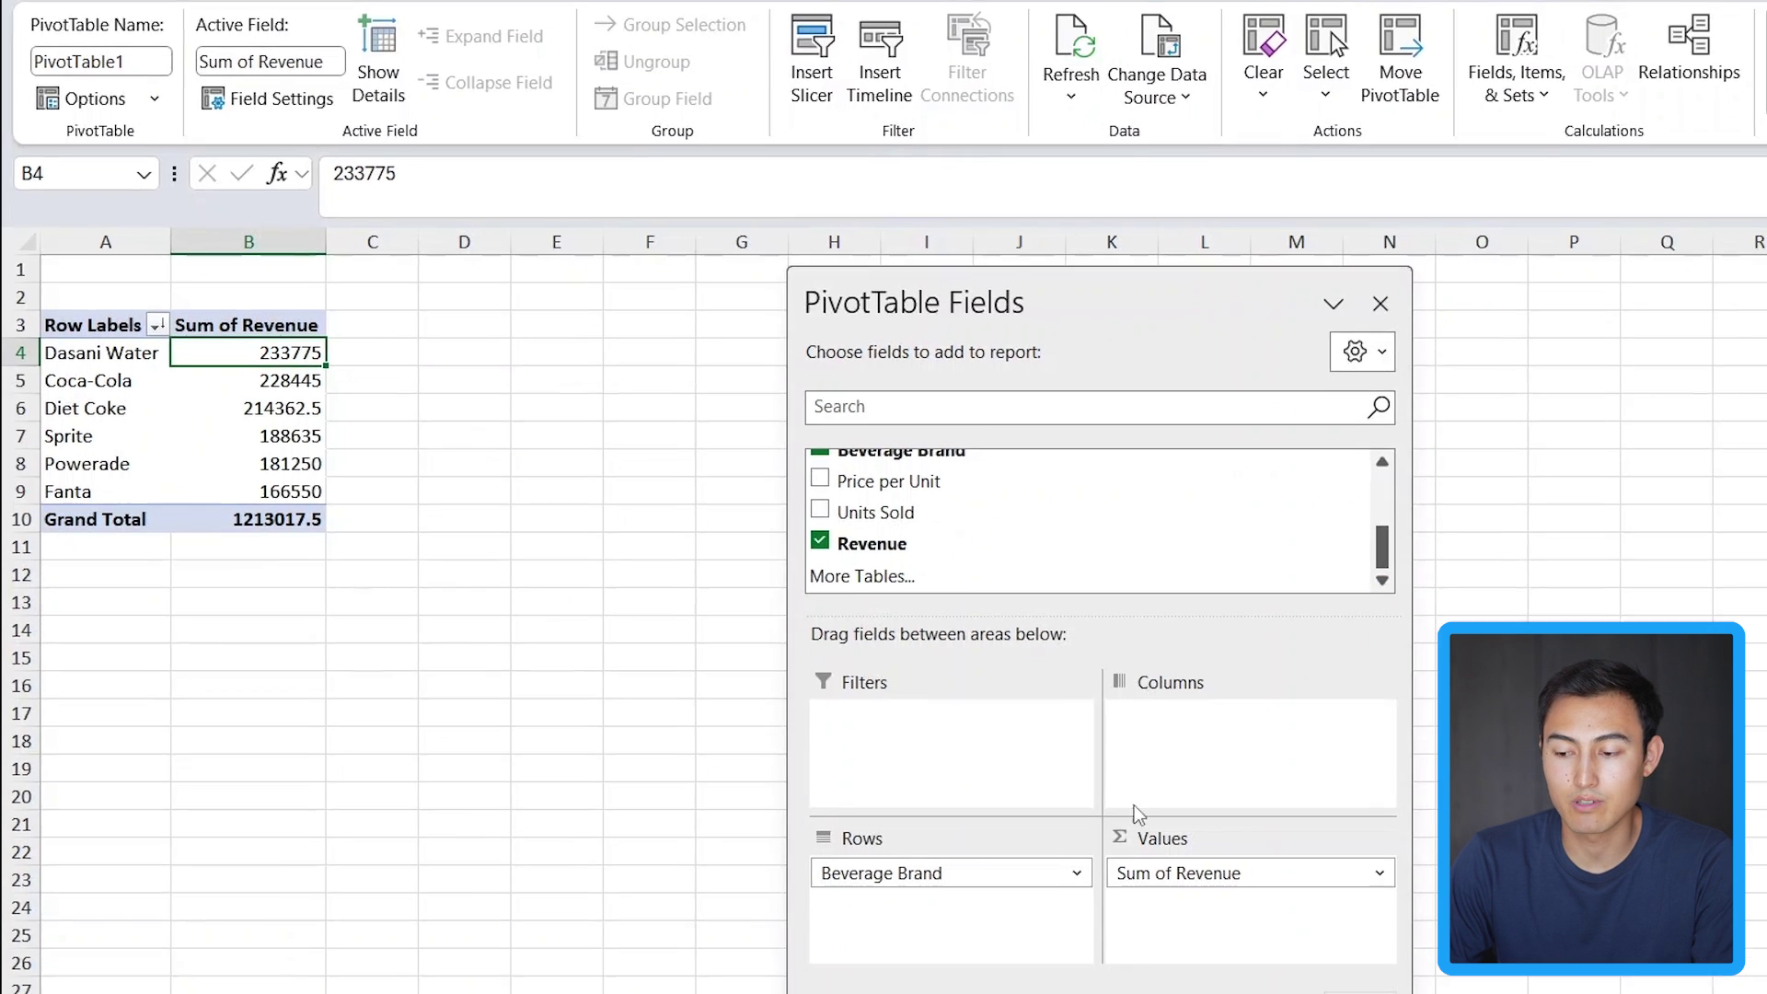
- Replace Sum of Revenue with Price per Unit in the PivotTable values and summarize it by Average
left_click_drag(1208, 869, 483, 747)
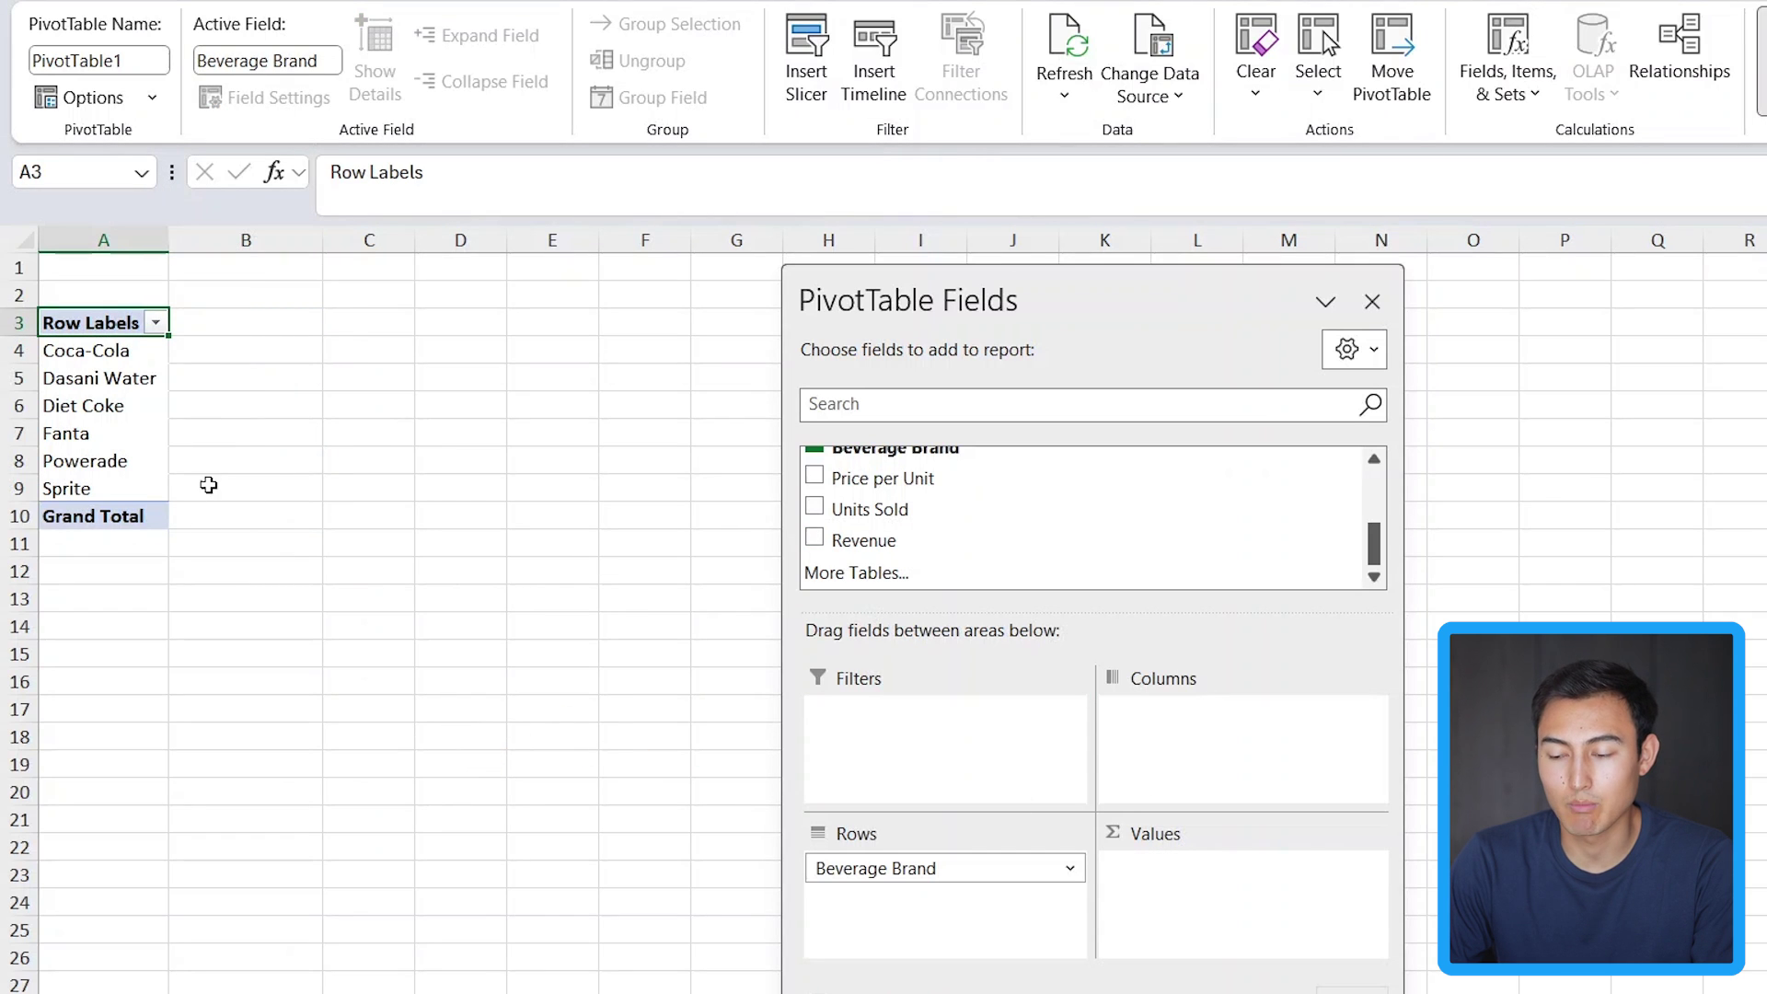
left_click_drag(860, 477, 1171, 896)
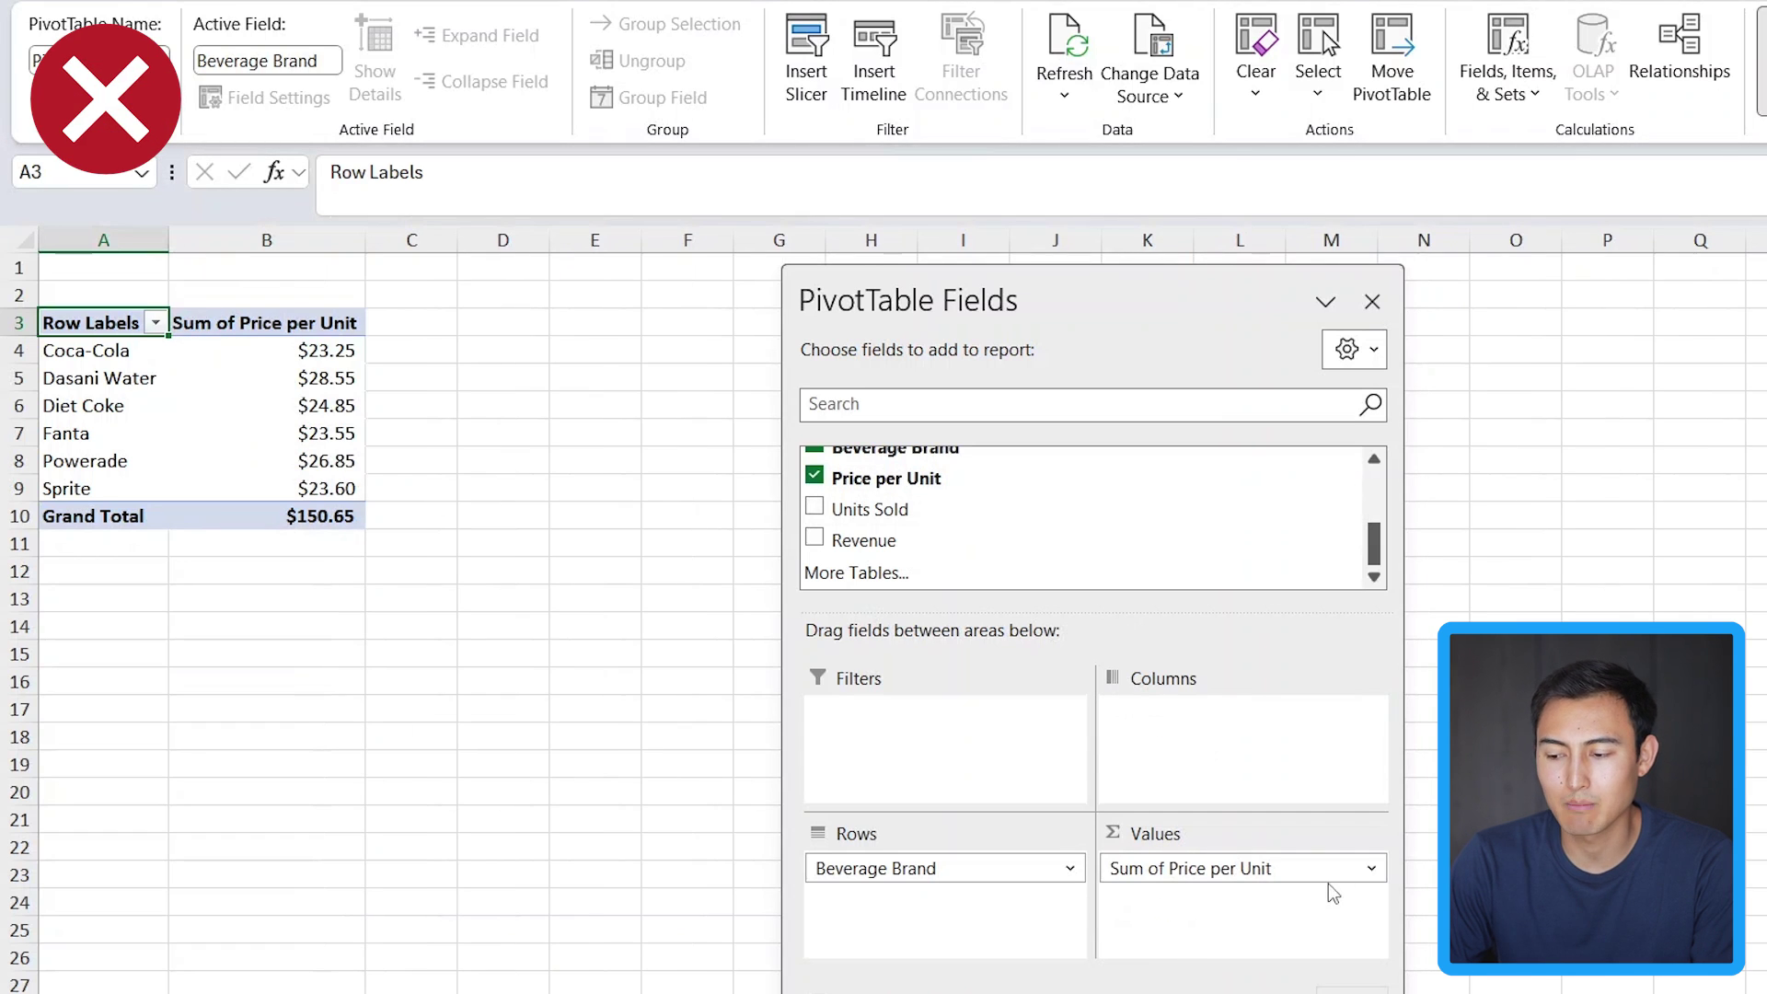
left_click(1371, 870)
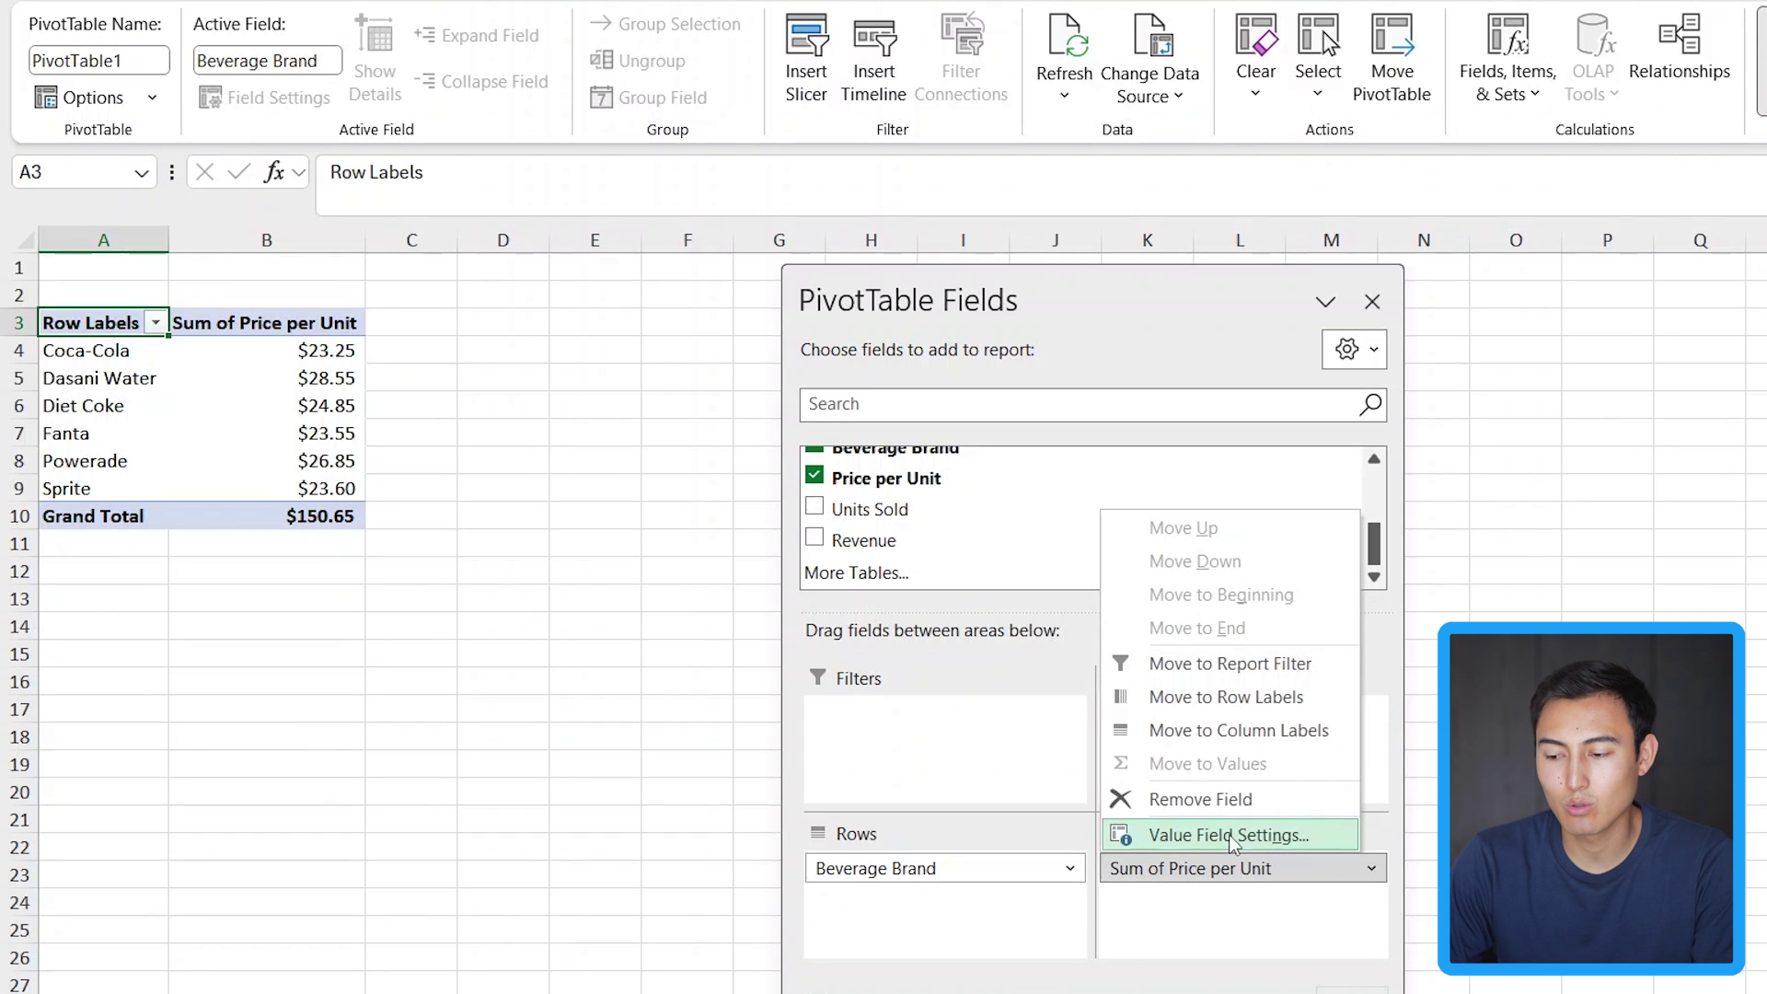
left_click(1227, 836)
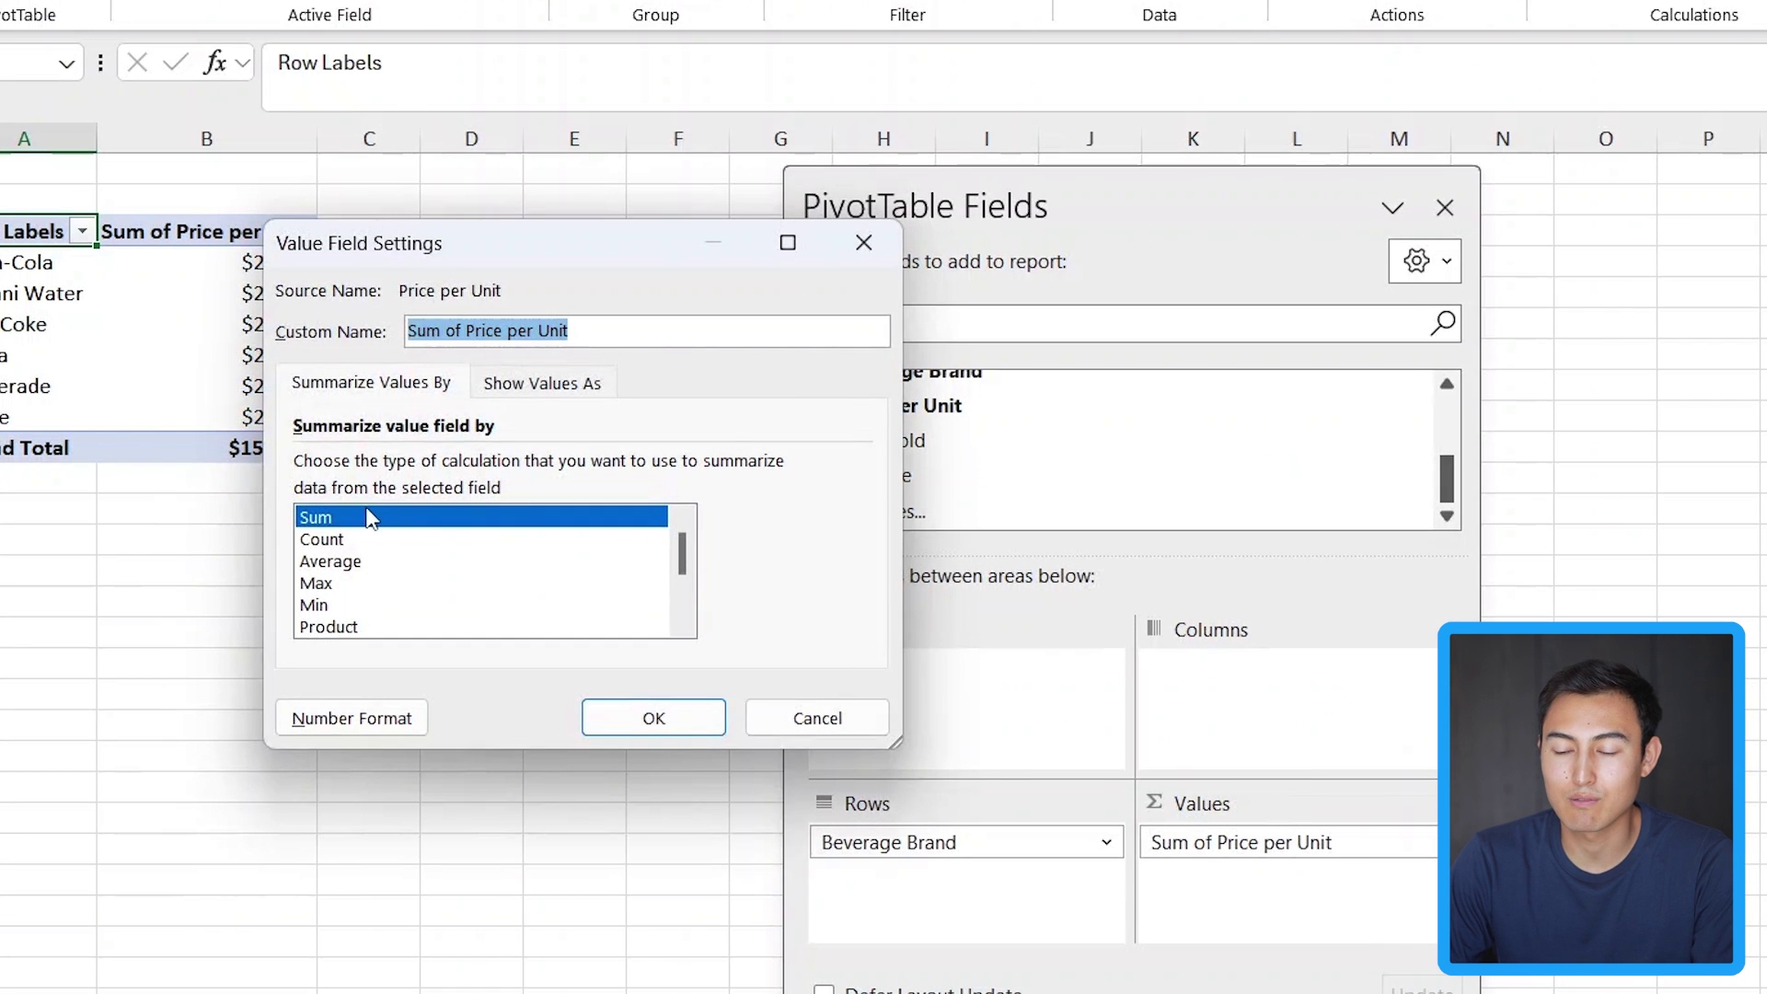
left_click(336, 565)
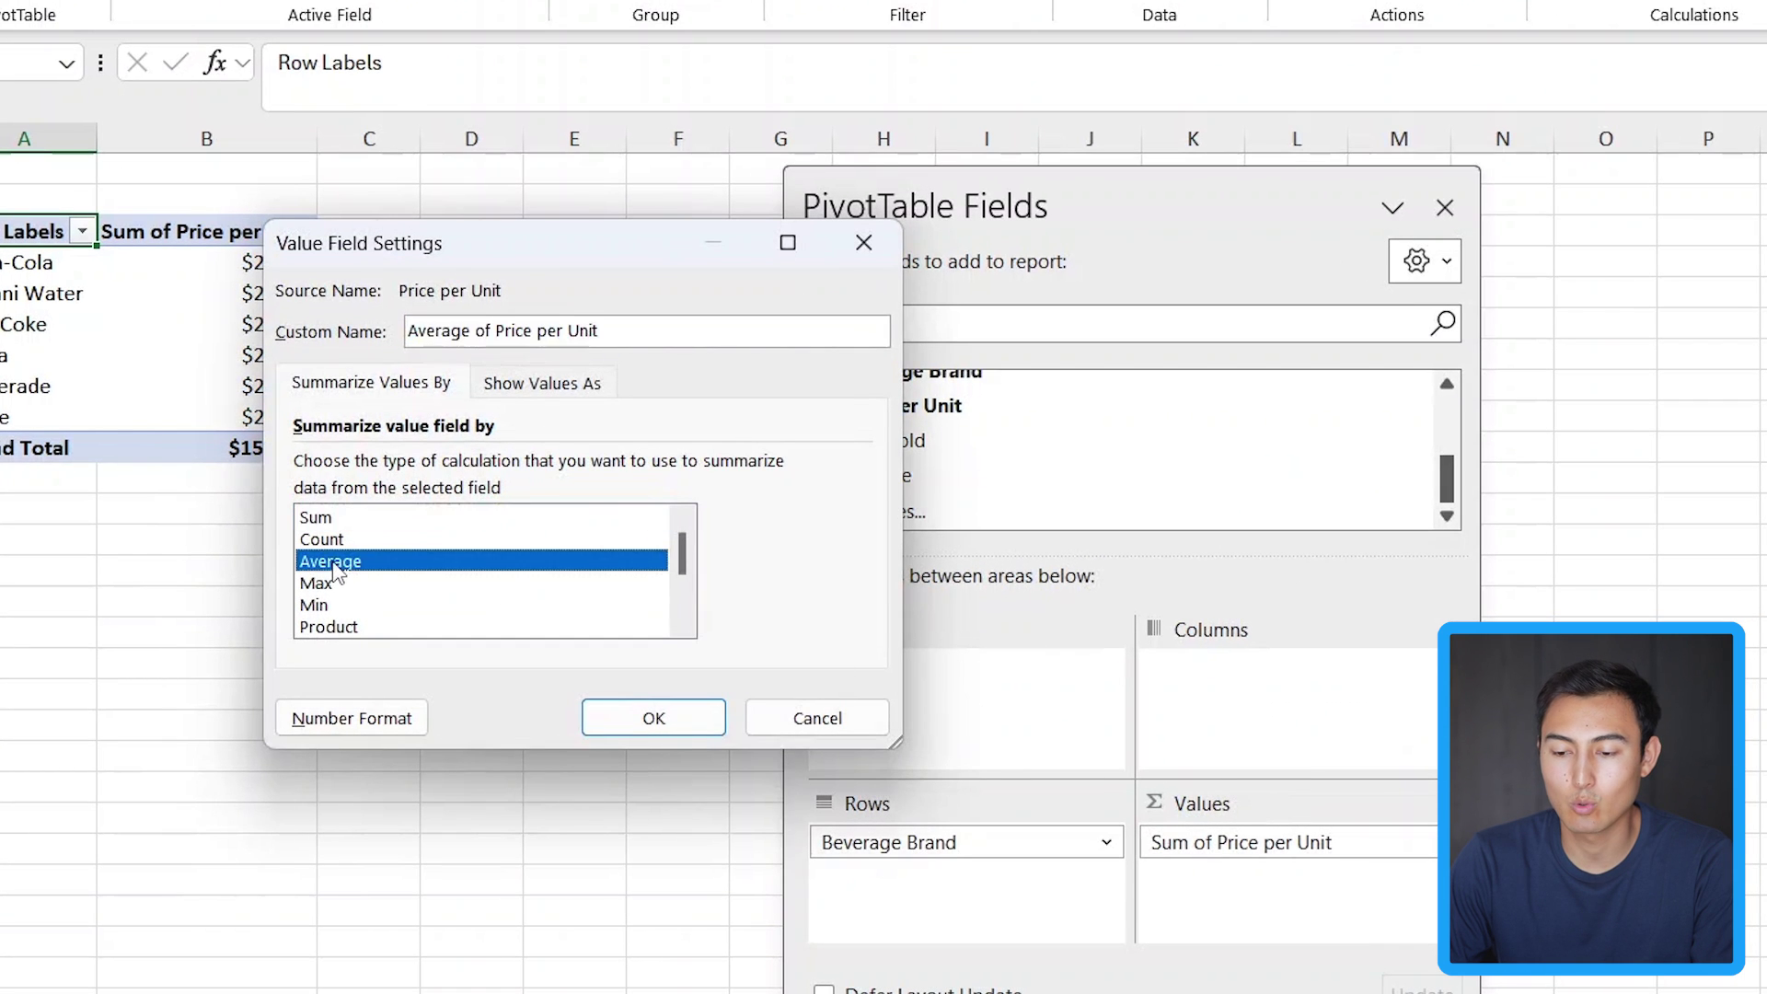
left_click(598, 710)
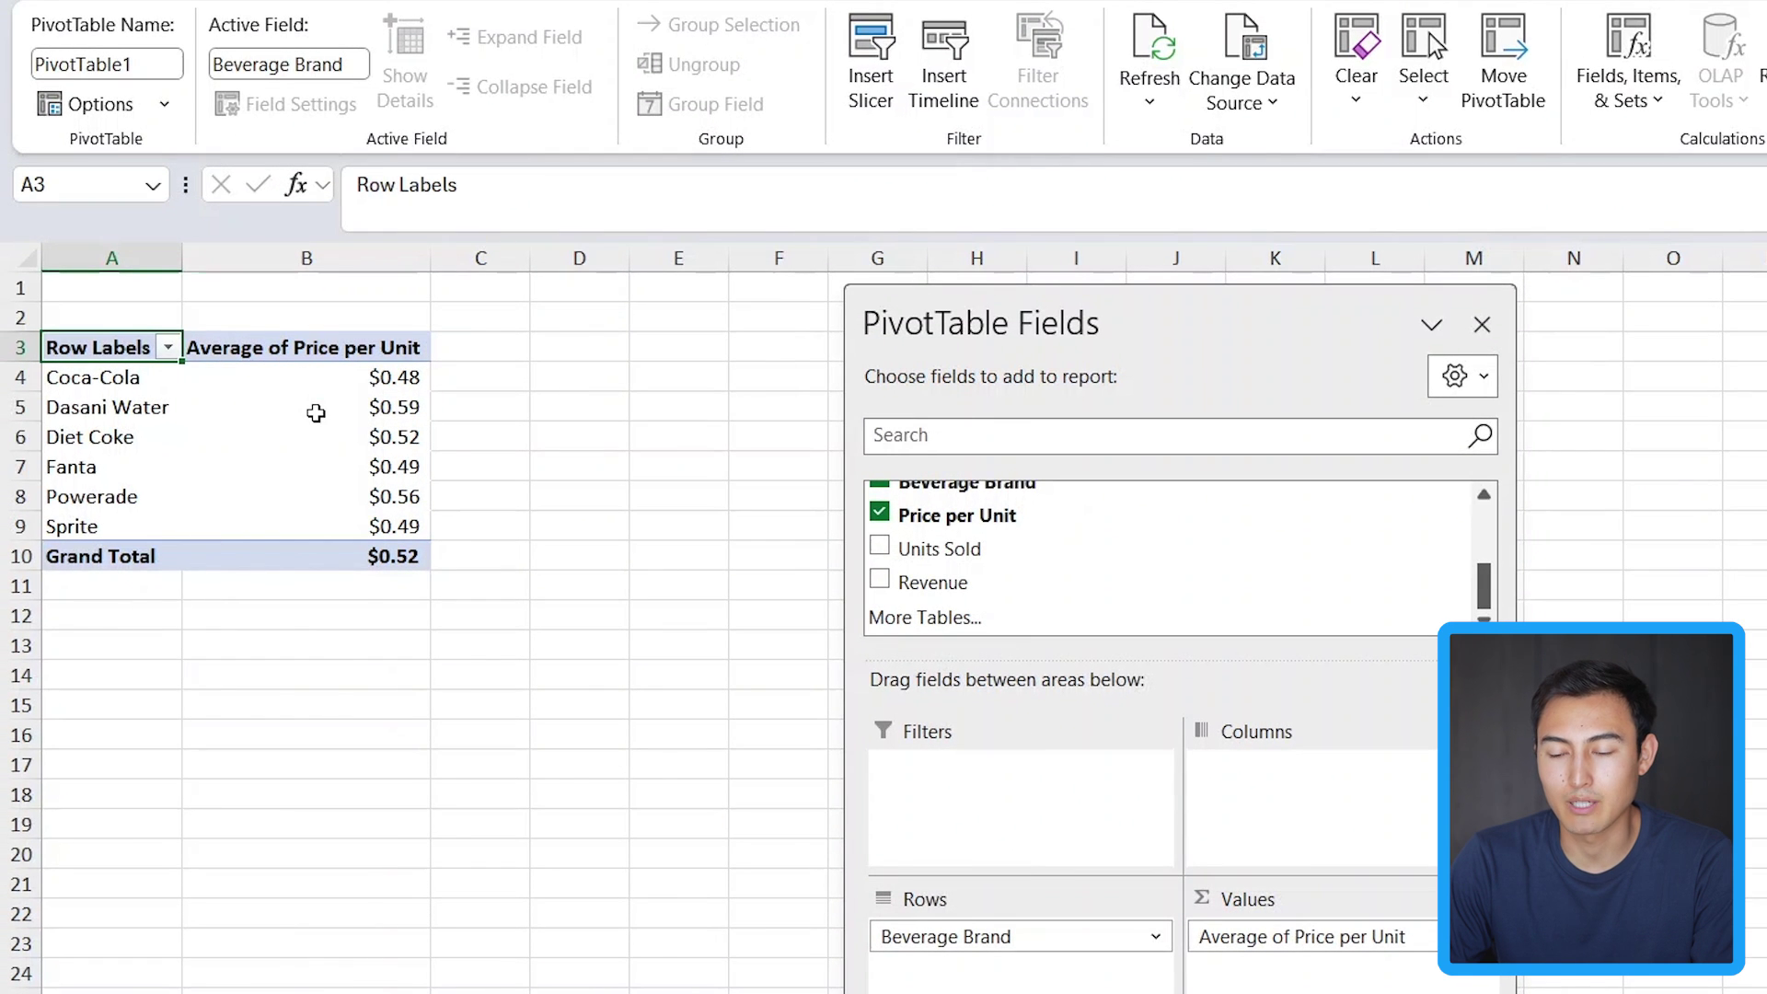
- Sort the beverage brands by Average of Price per Unit from largest to smallest and check the top brand
right_click(316, 408)
mouse_move(553, 721)
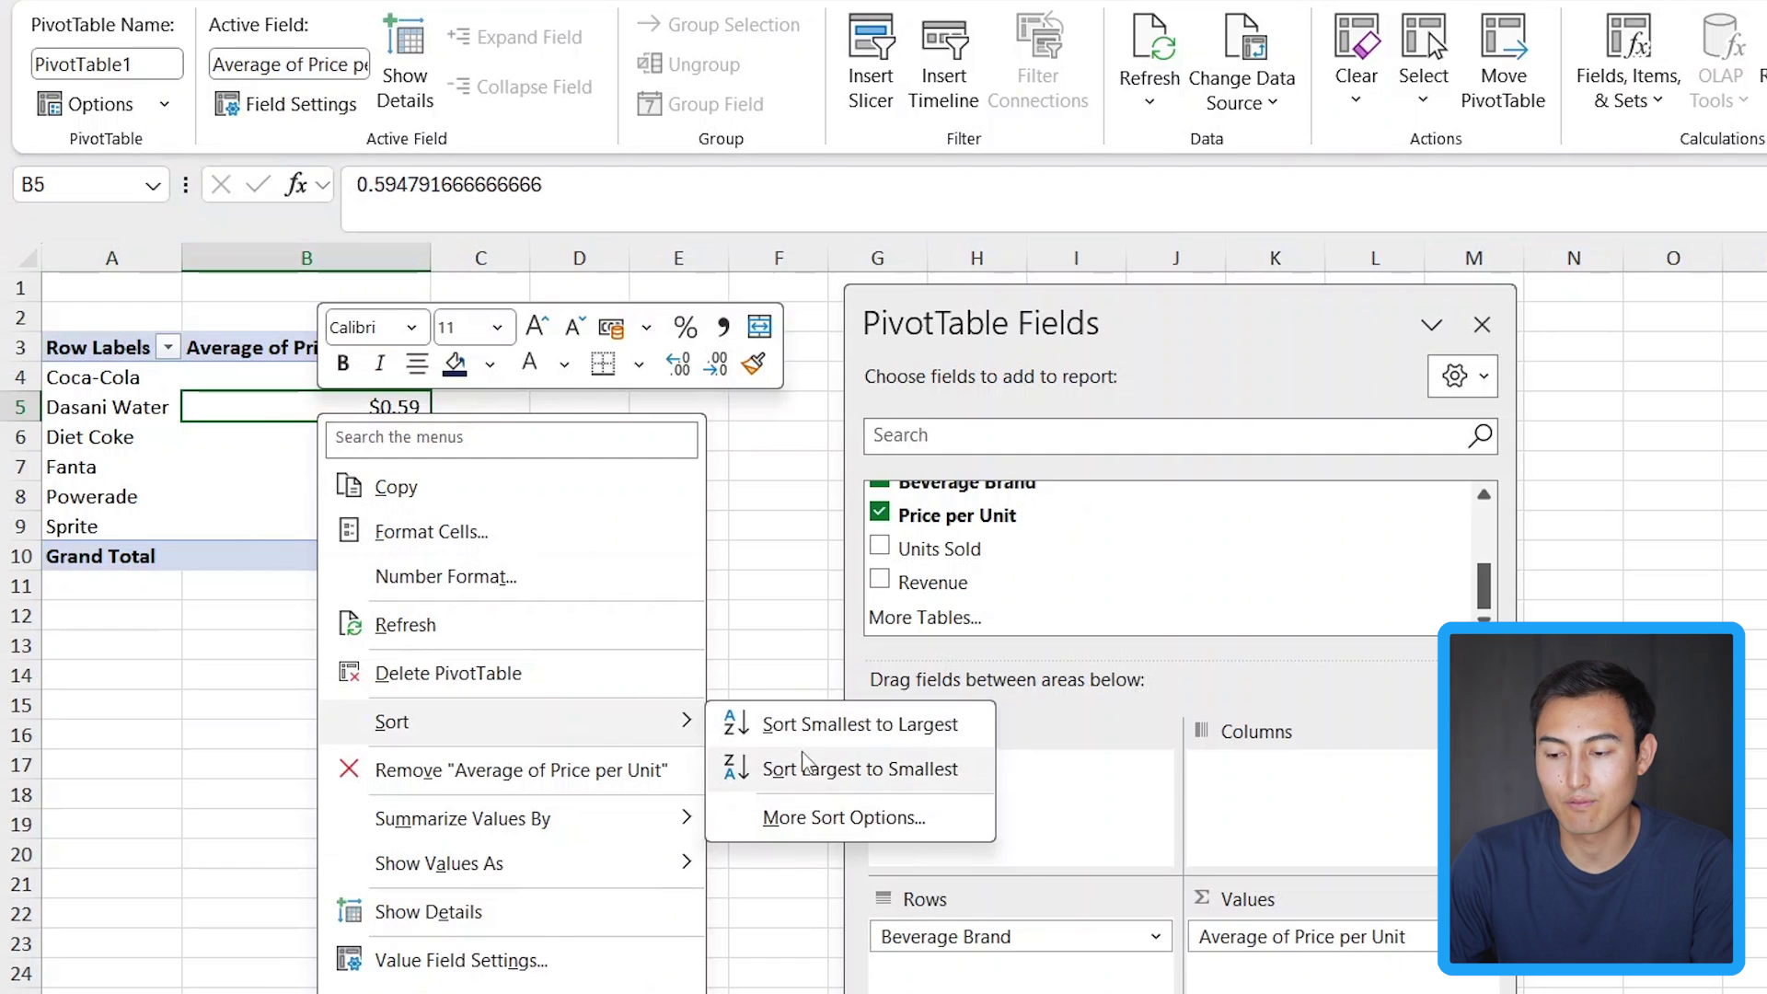
left_click(804, 767)
left_click(97, 381)
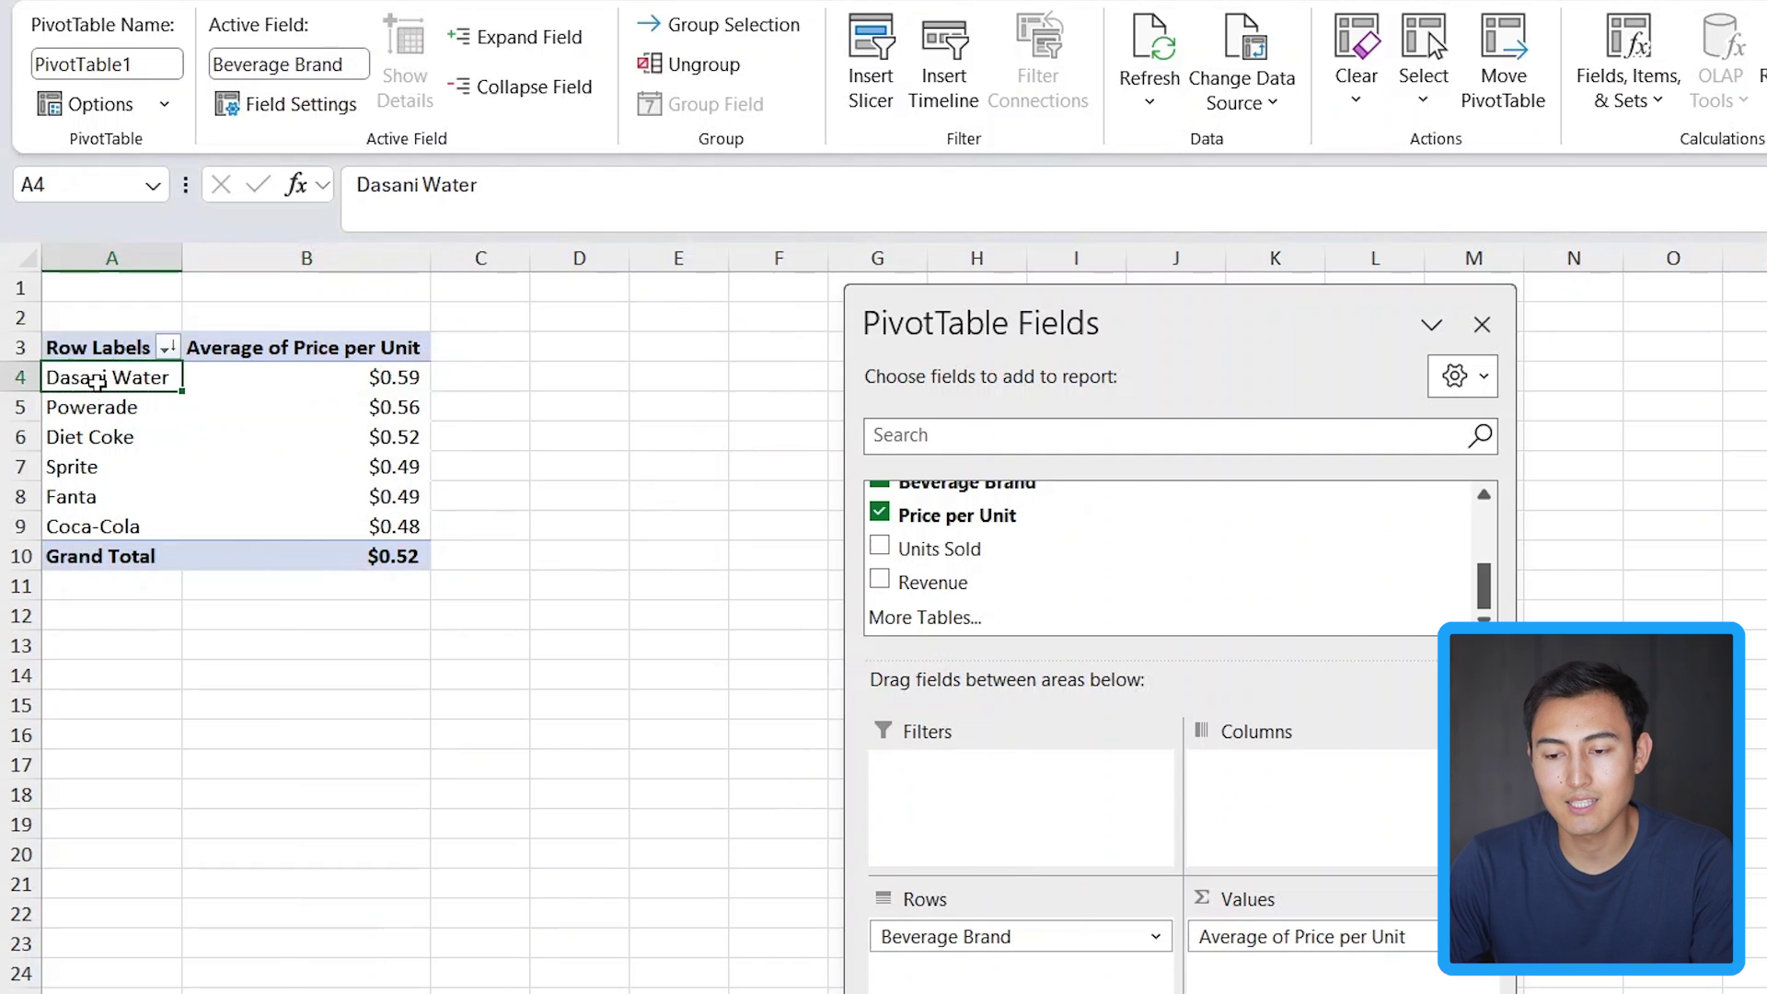
key("Right")
key("Left")
left_click(264, 375)
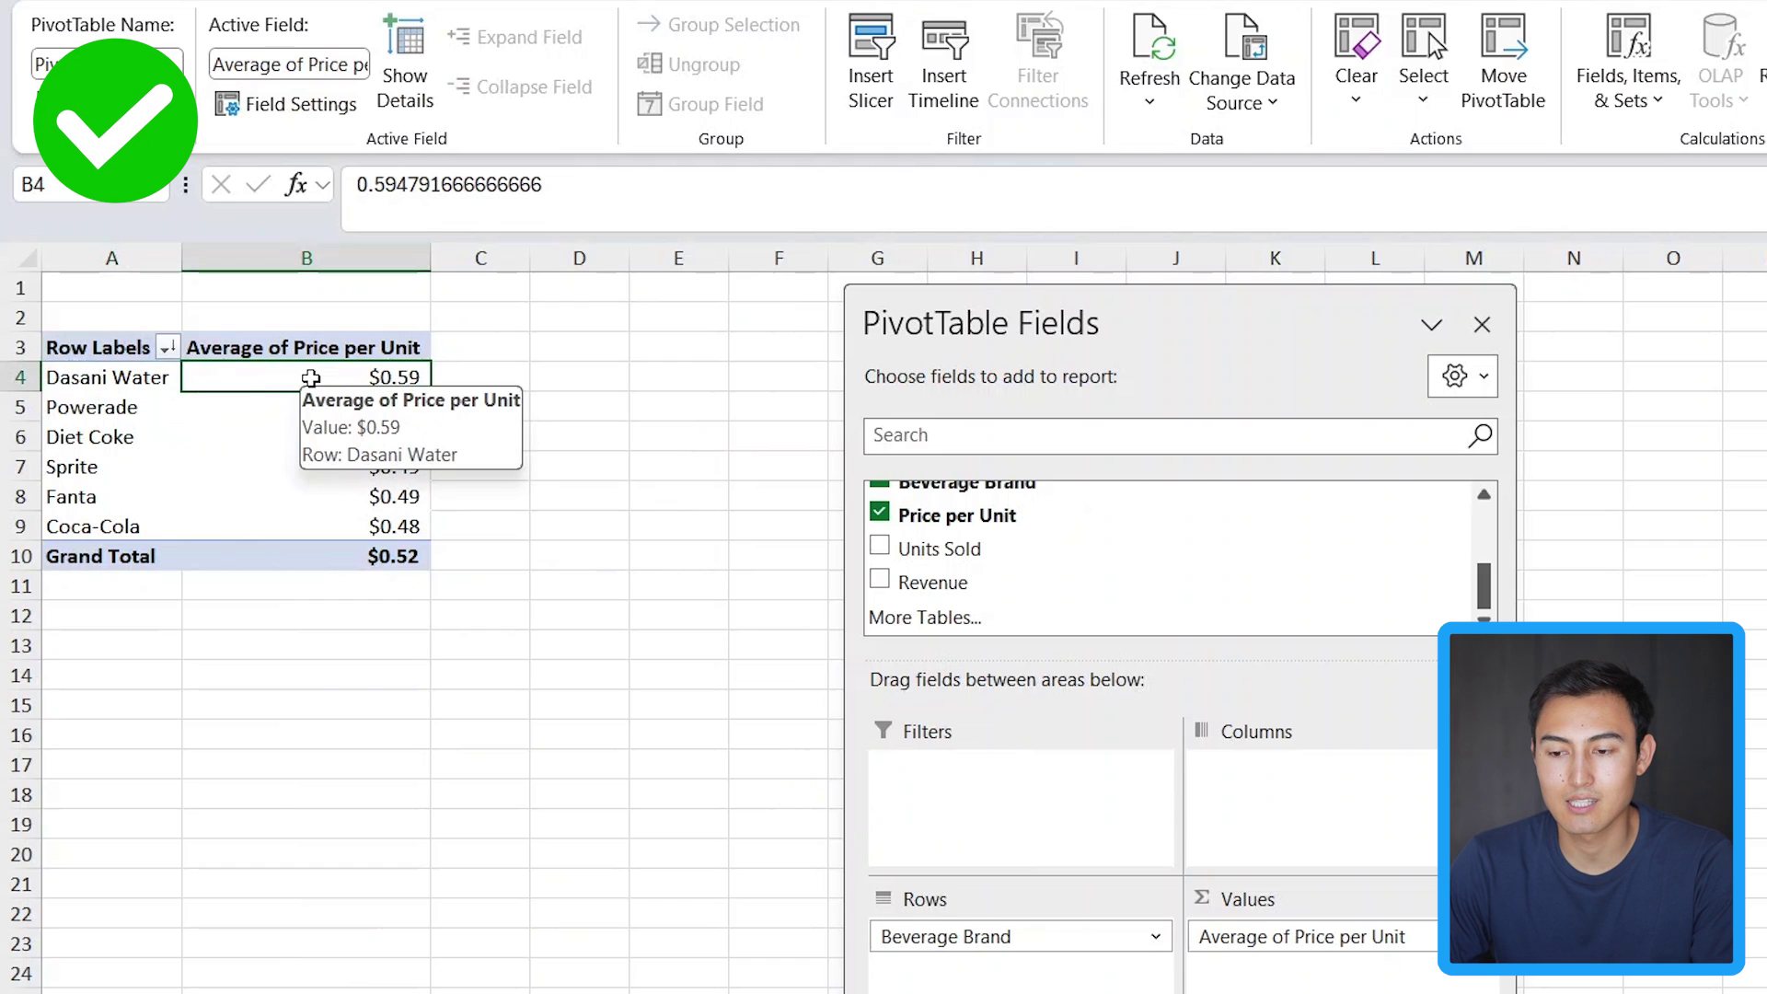
- Extract the detail records behind Dasani Water's average price per unit to a separate sheet and review the rows
left_click(149, 385)
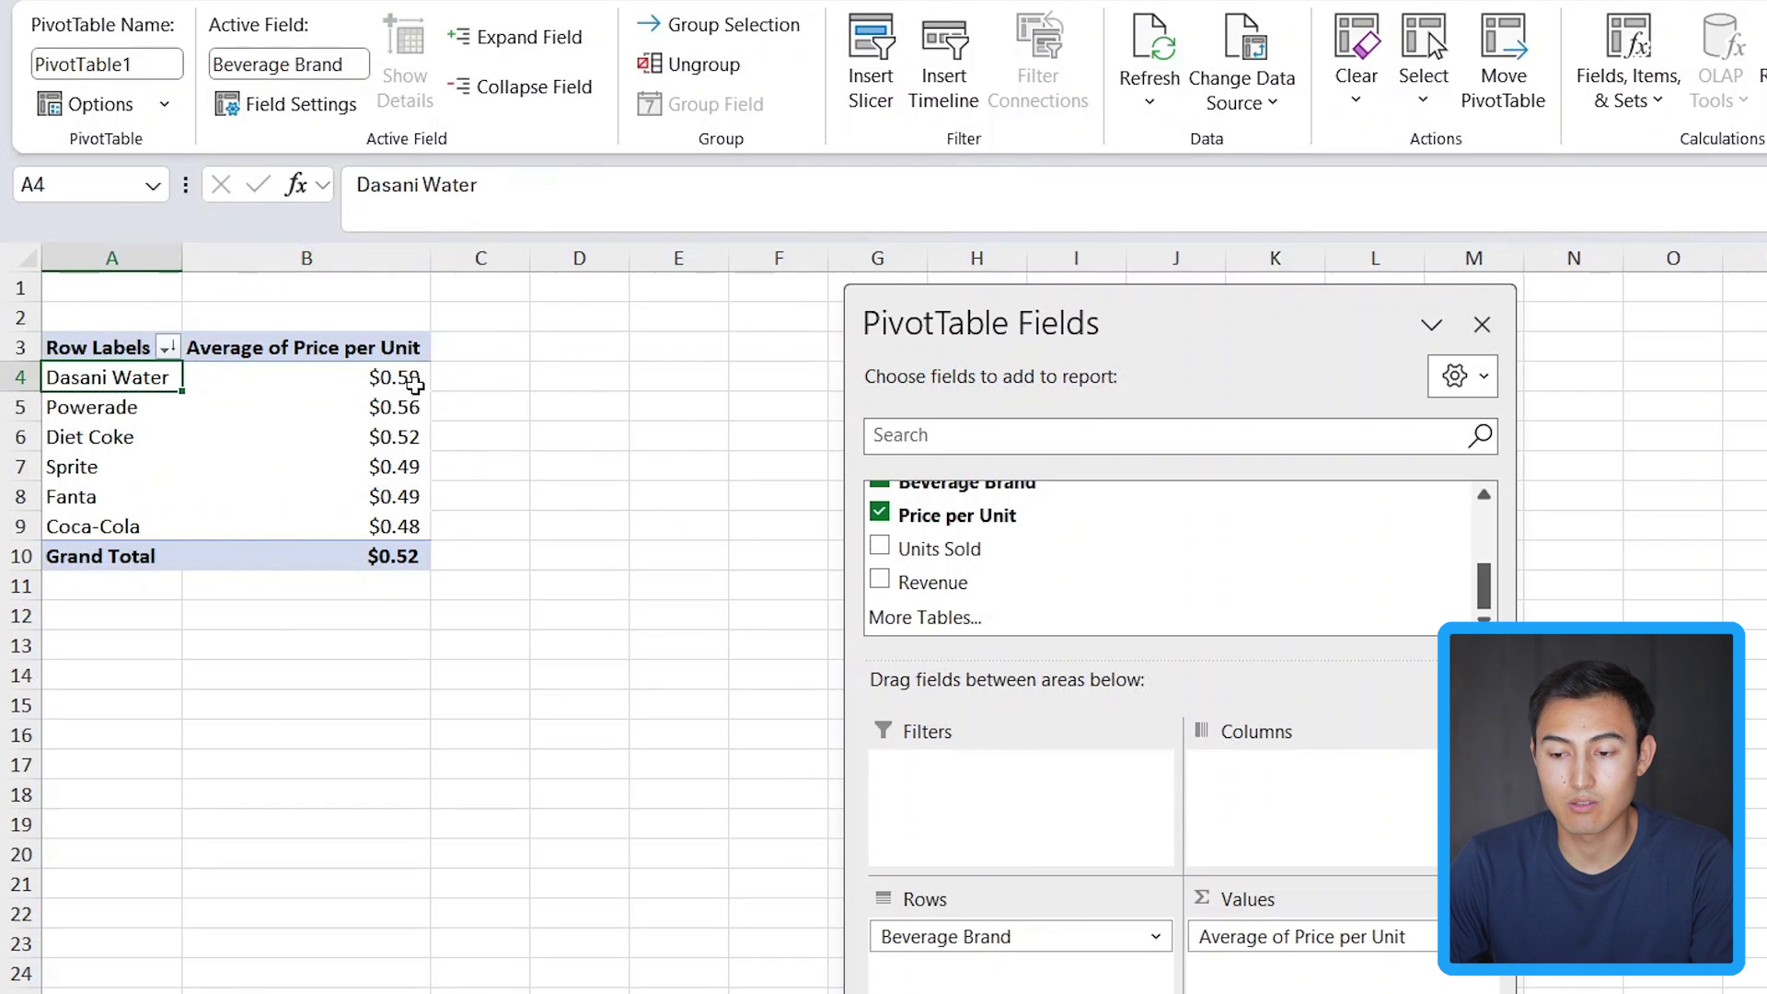
left_click(292, 378)
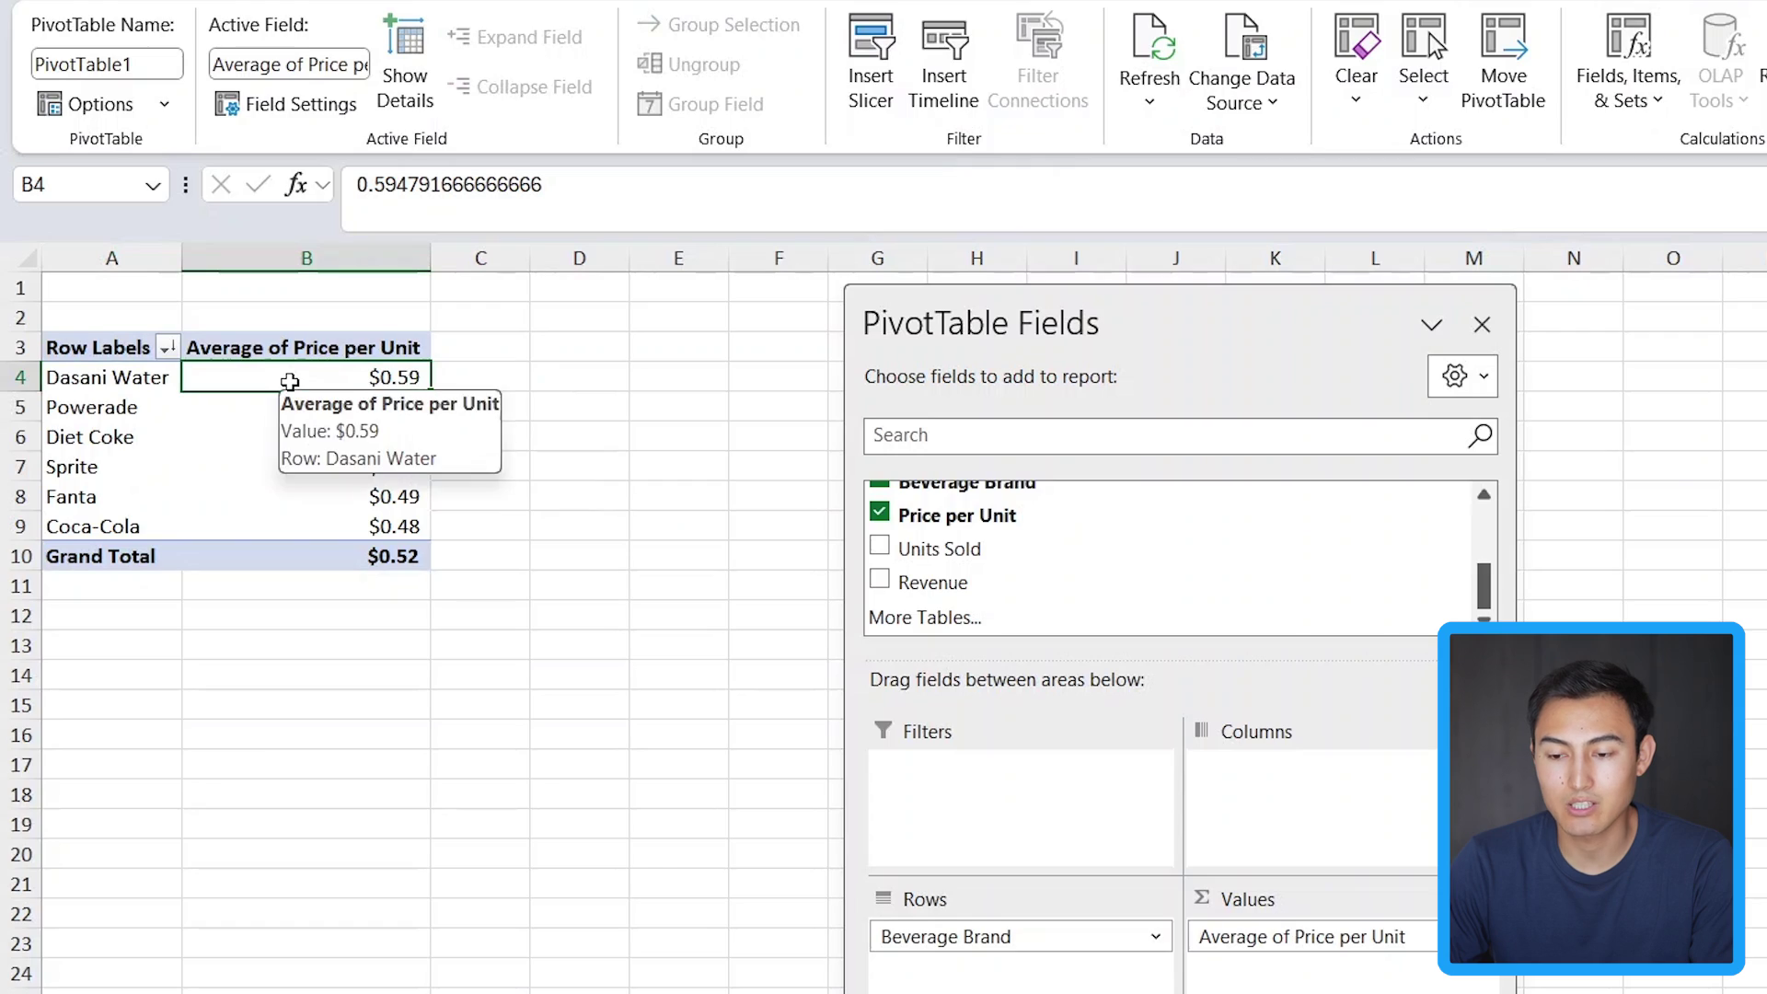
double_click(291, 380)
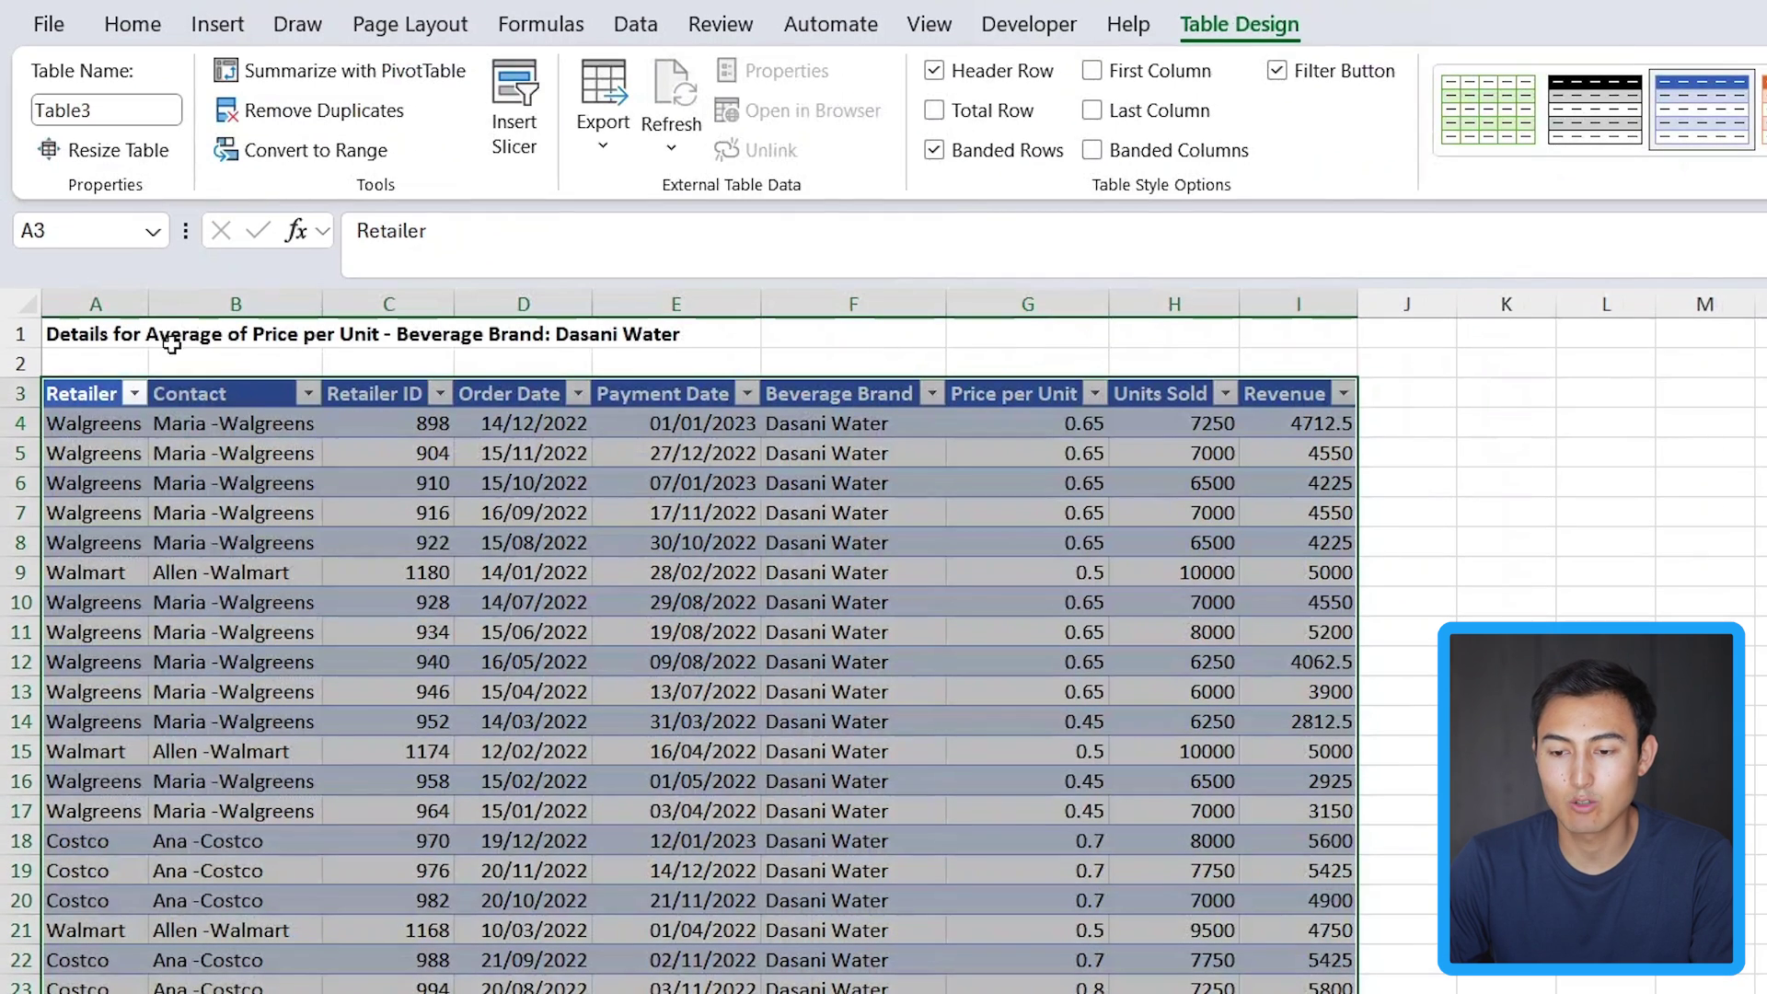
left_click(72, 332)
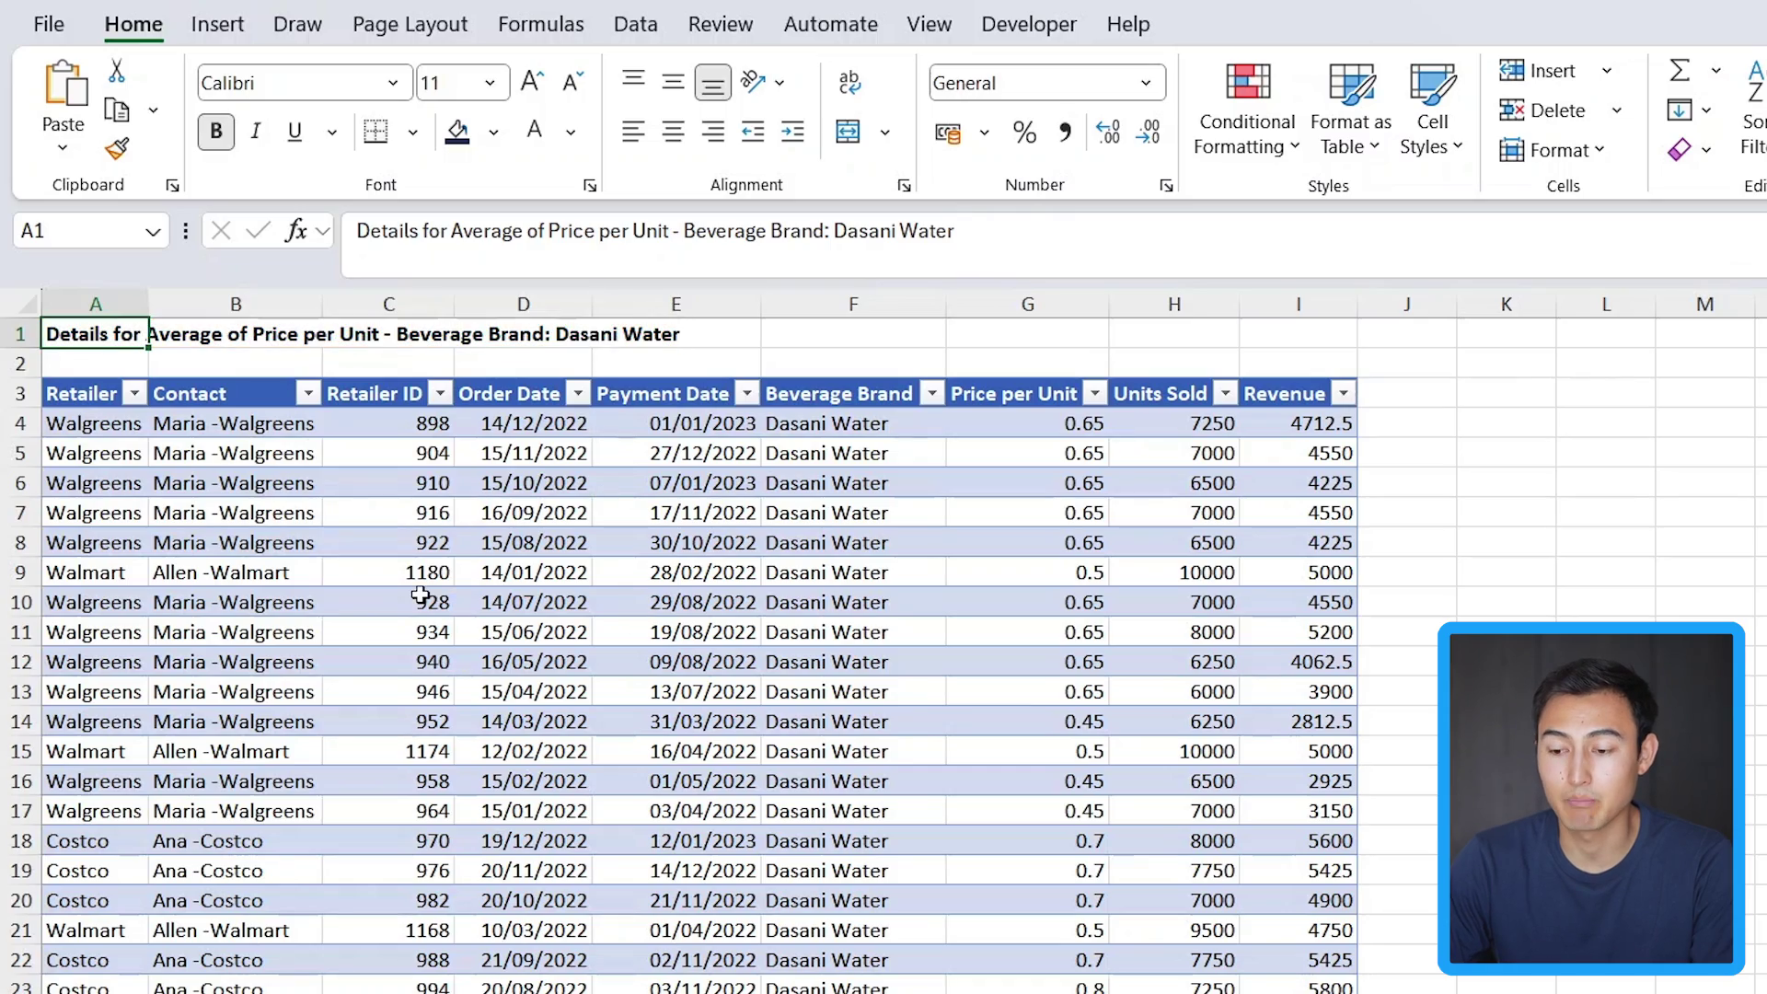
scroll(420, 594, "down", 9)
scroll(419, 593, "up", 9)
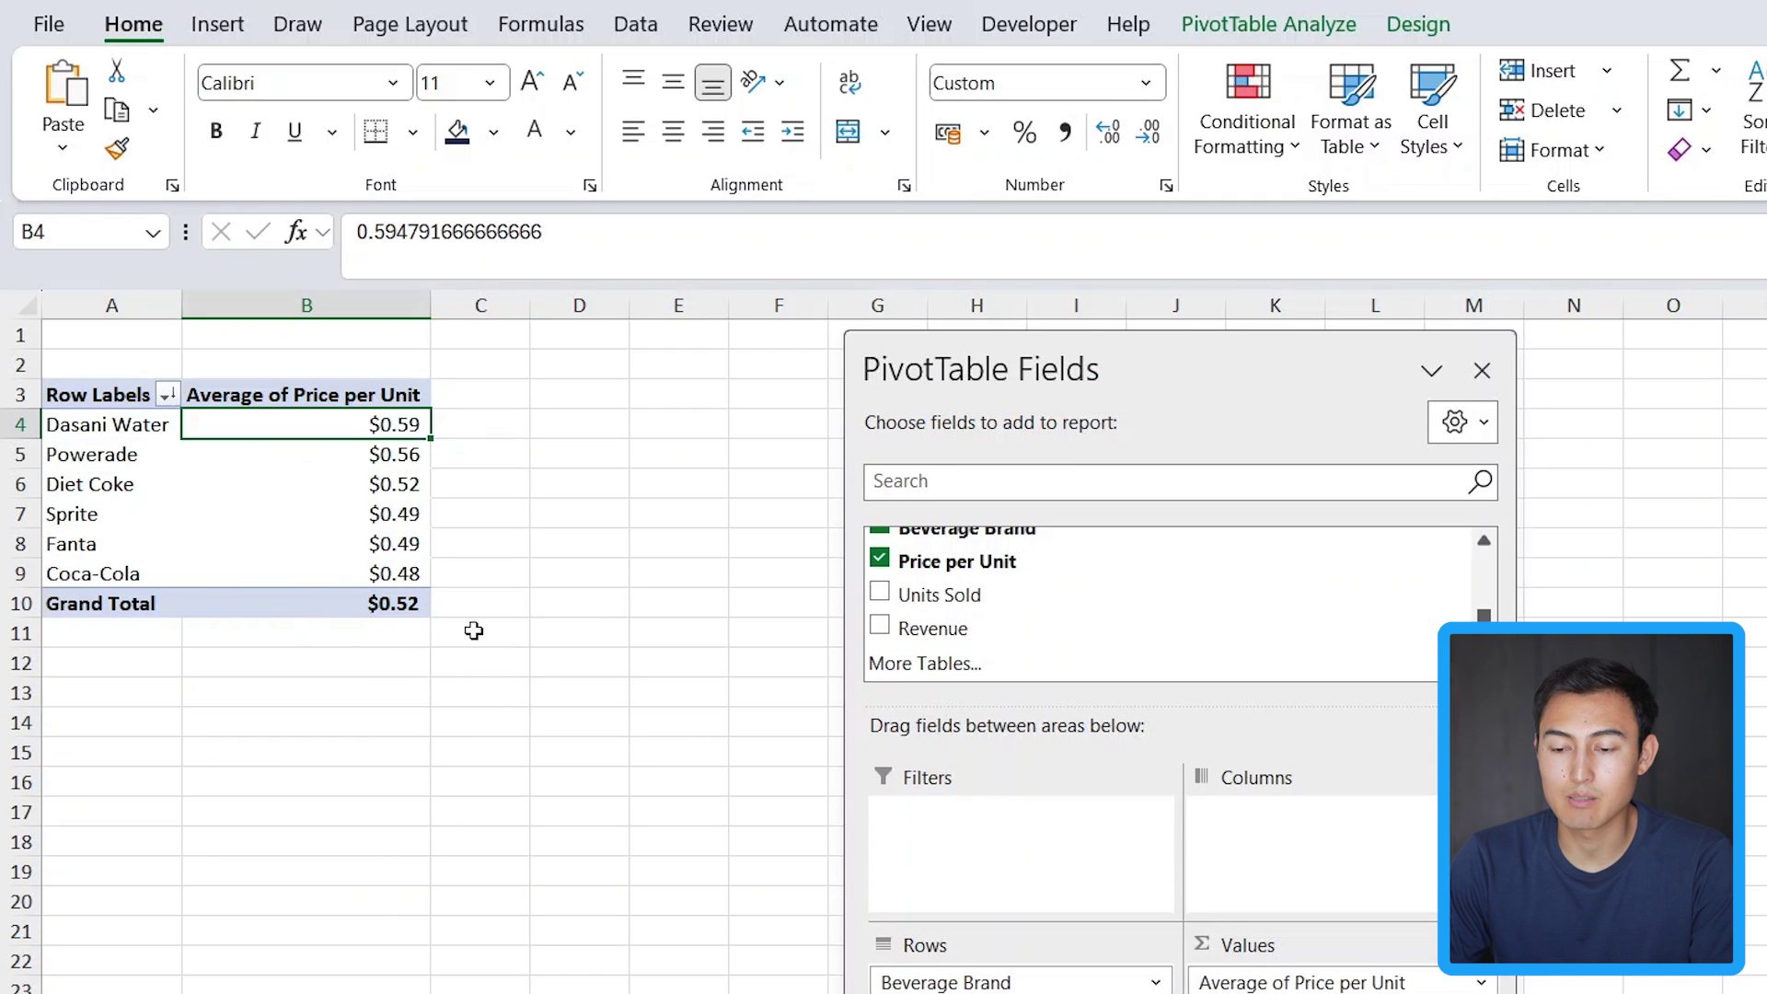
- Insert an Order Date timeline for the PivotTable and deselect it
left_click(1262, 28)
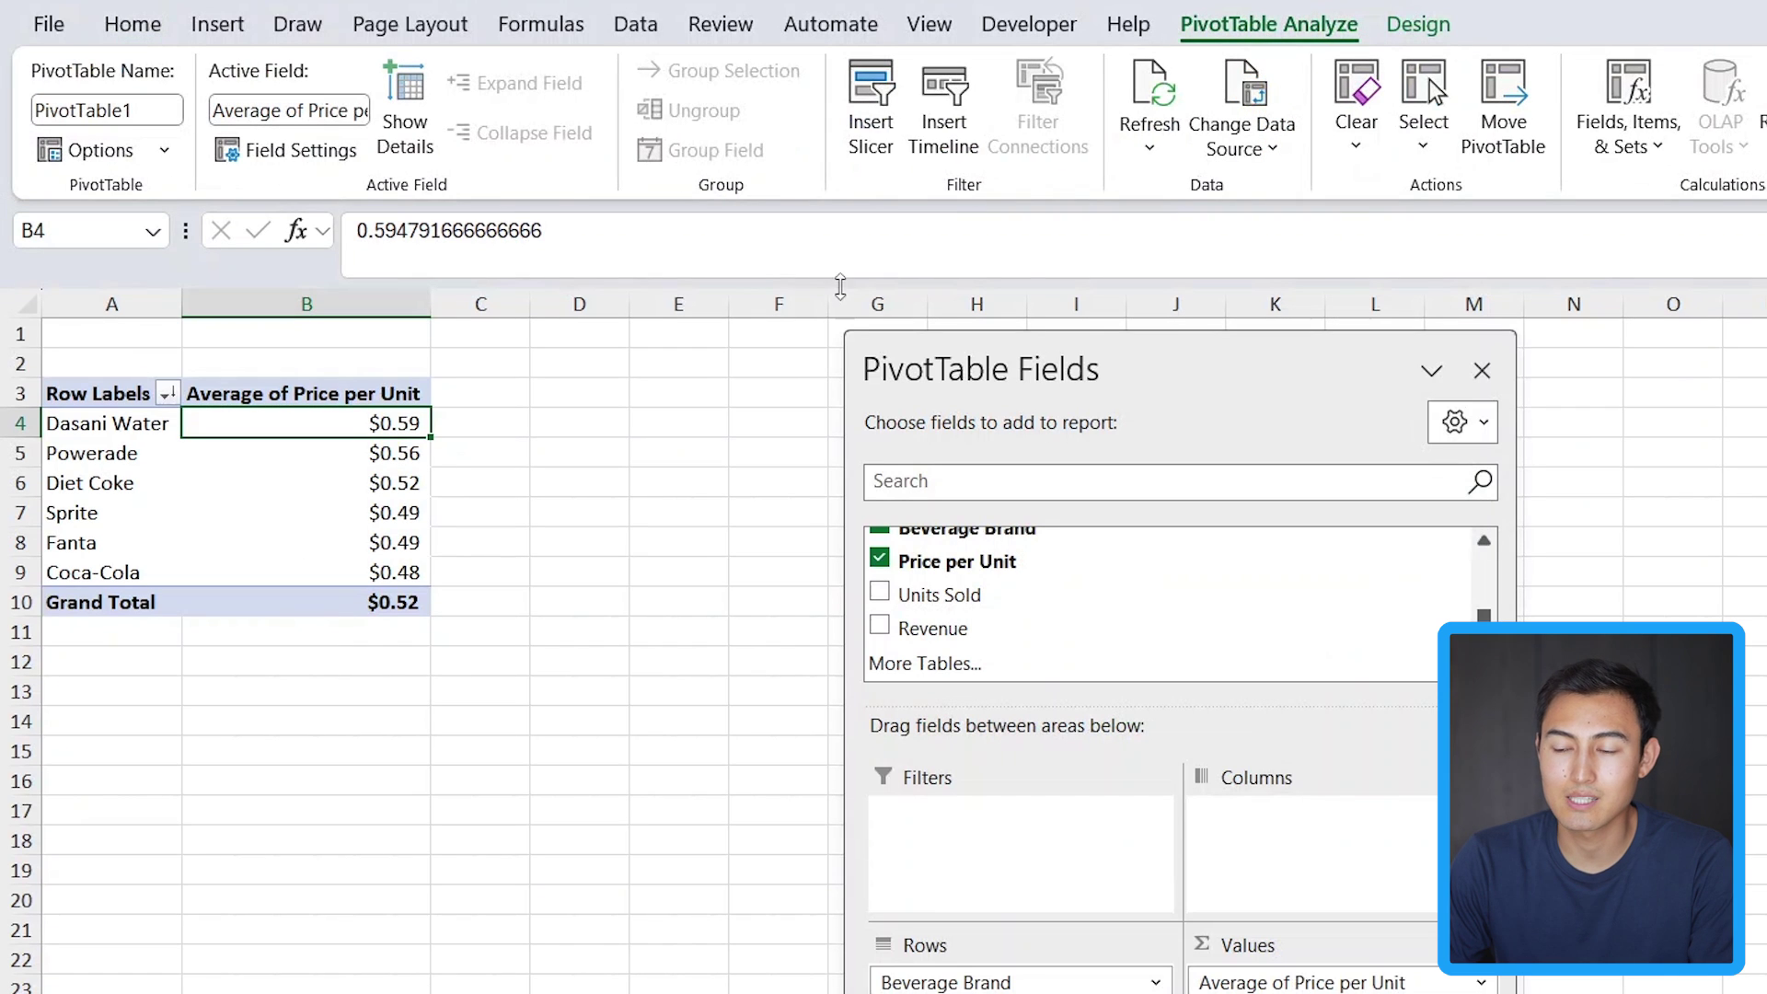
left_click(954, 112)
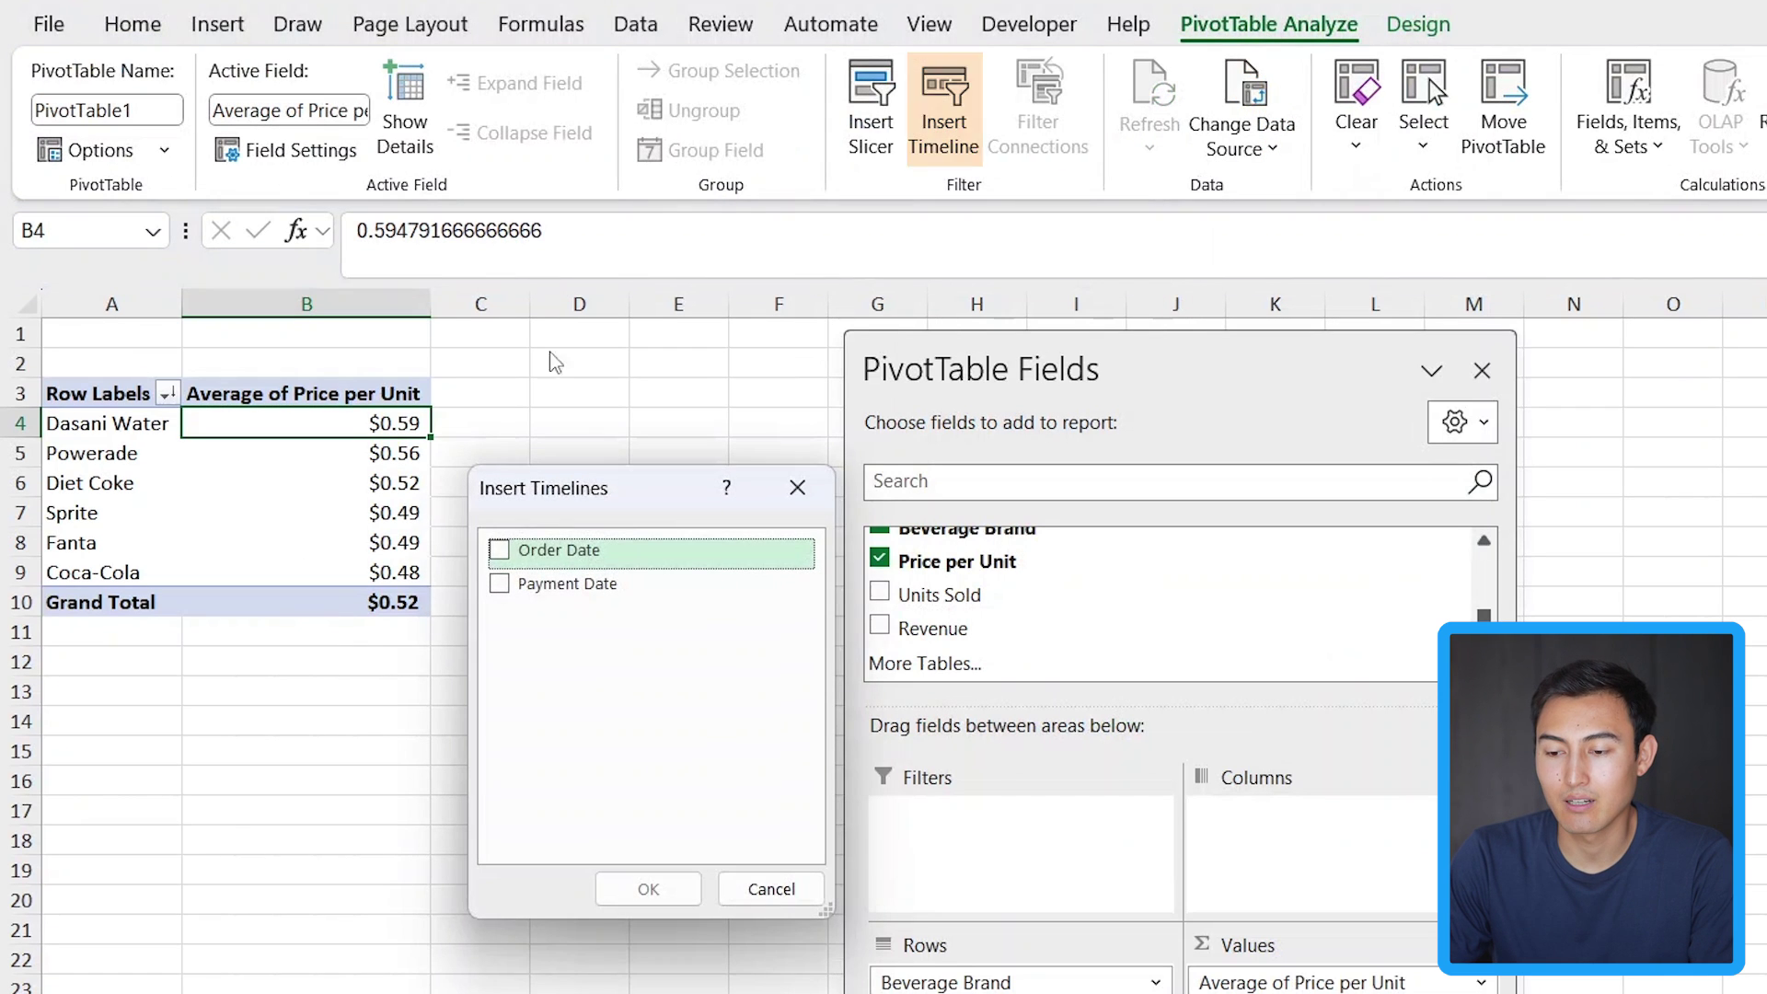
left_click(529, 552)
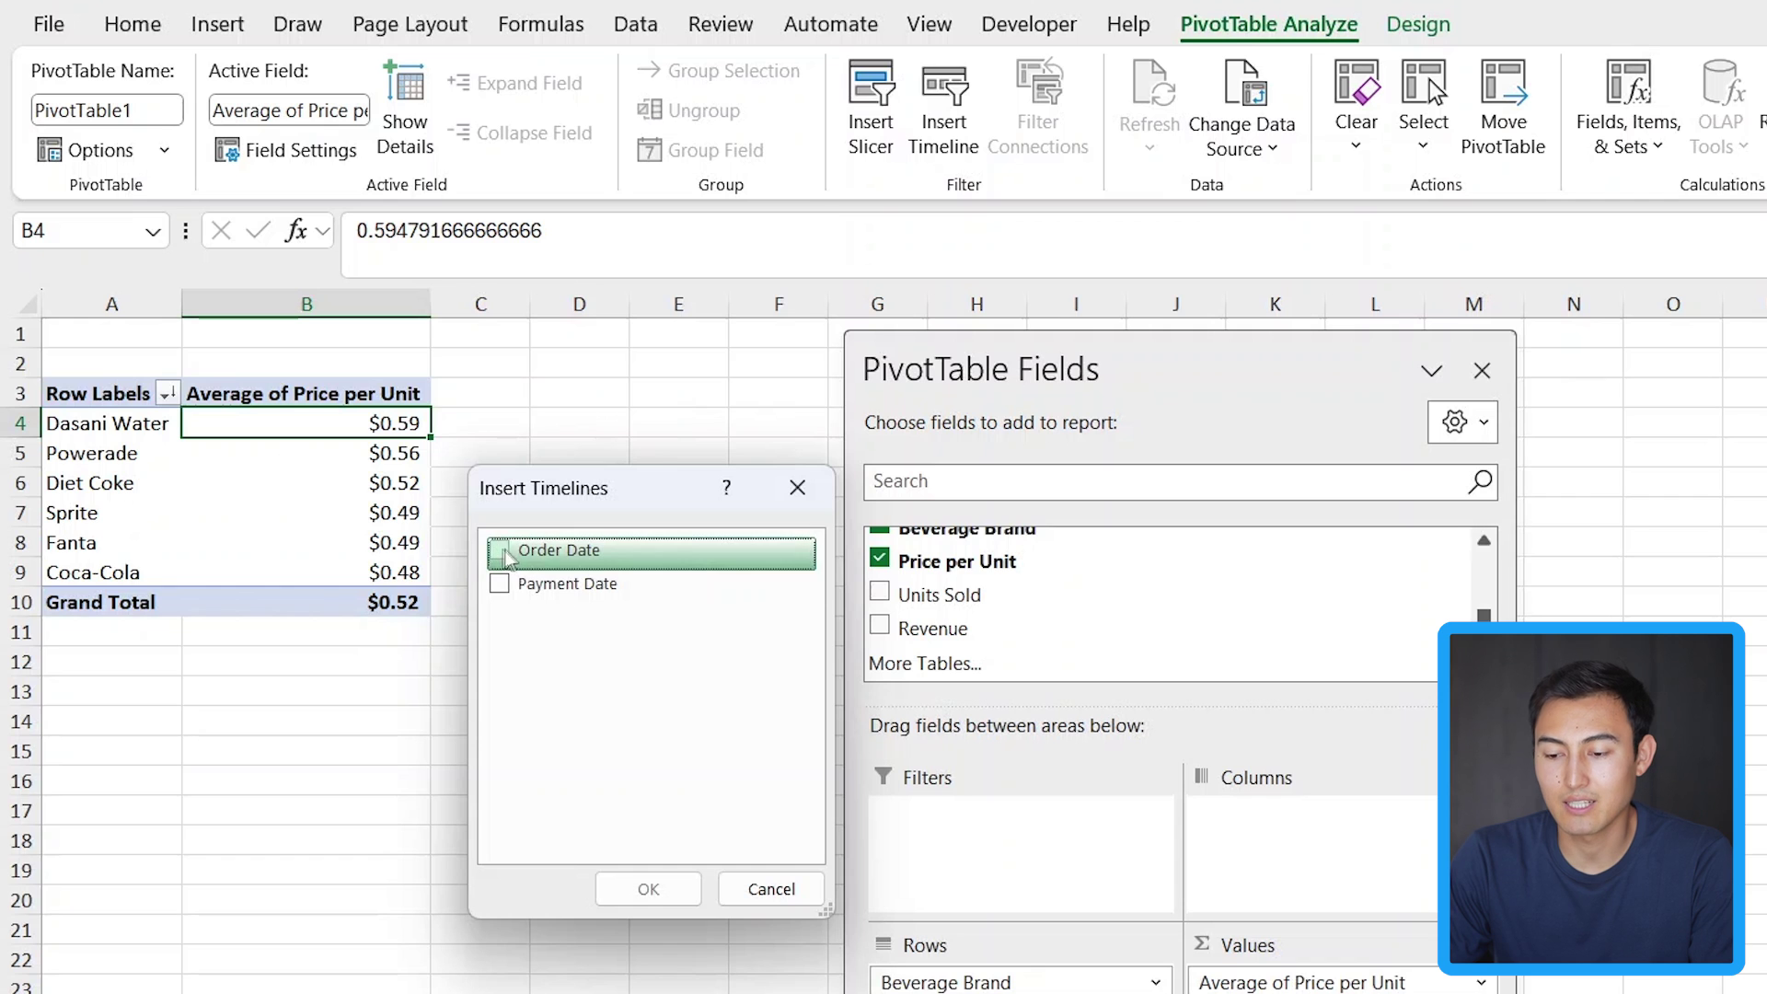
left_click(646, 888)
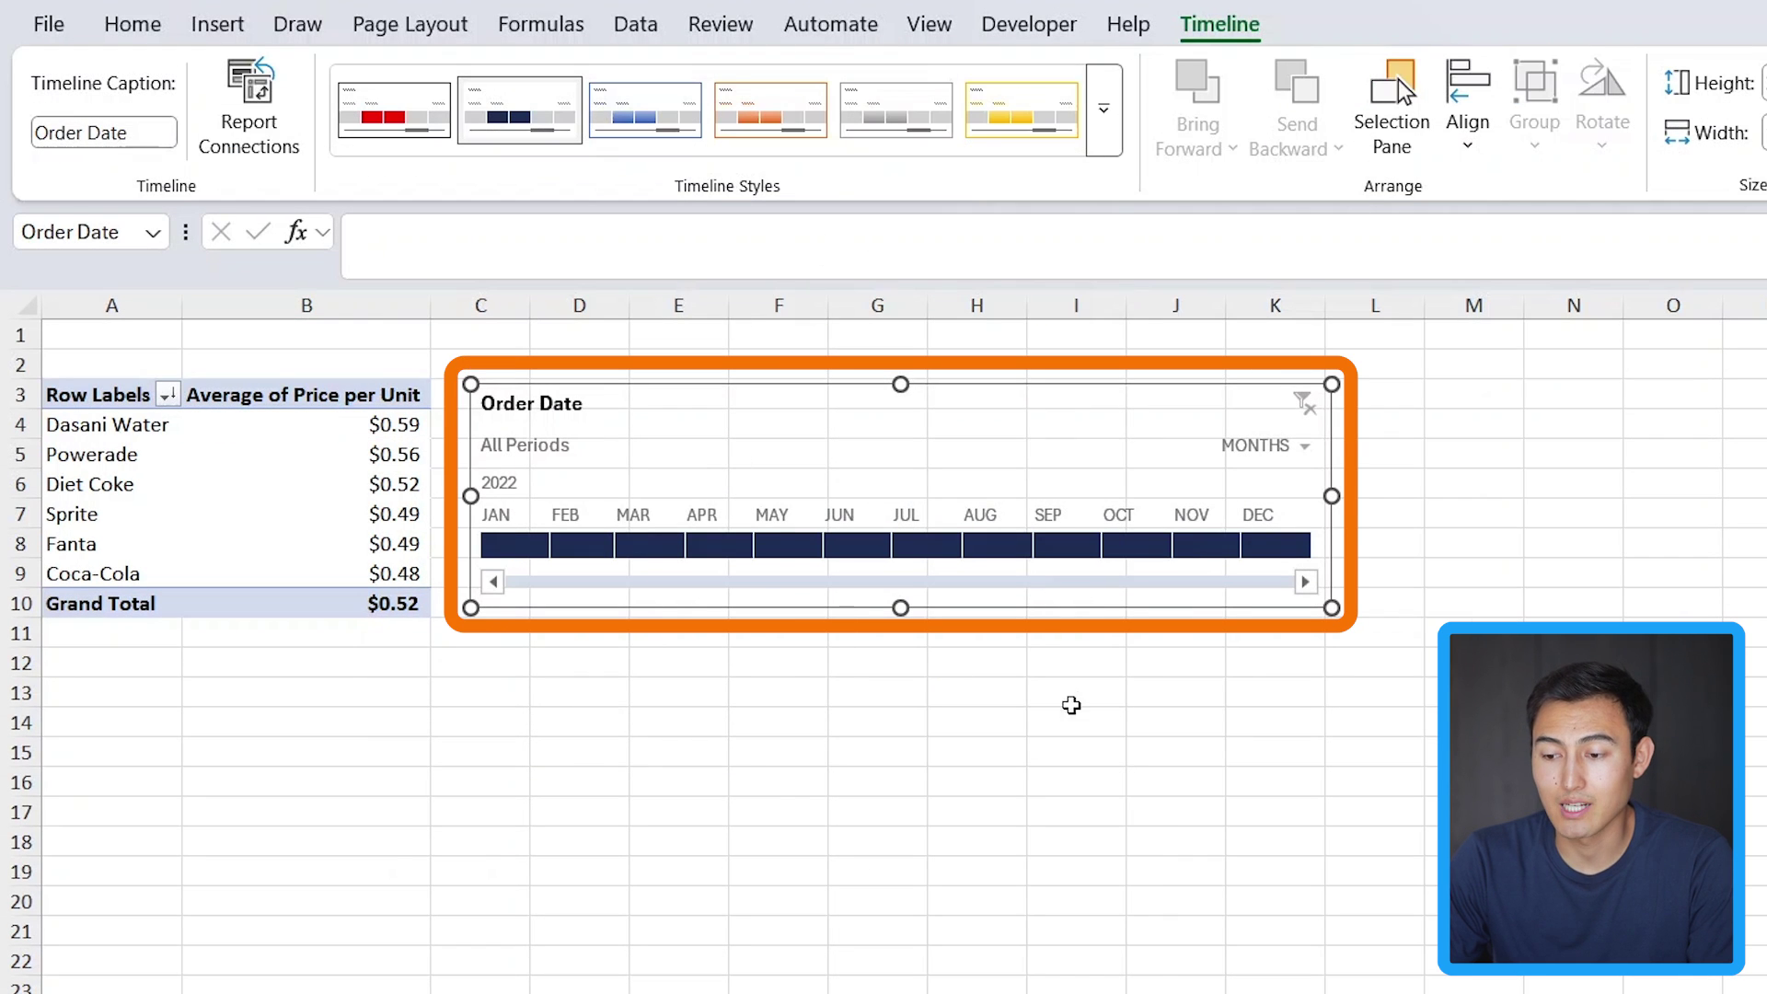
left_click(599, 727)
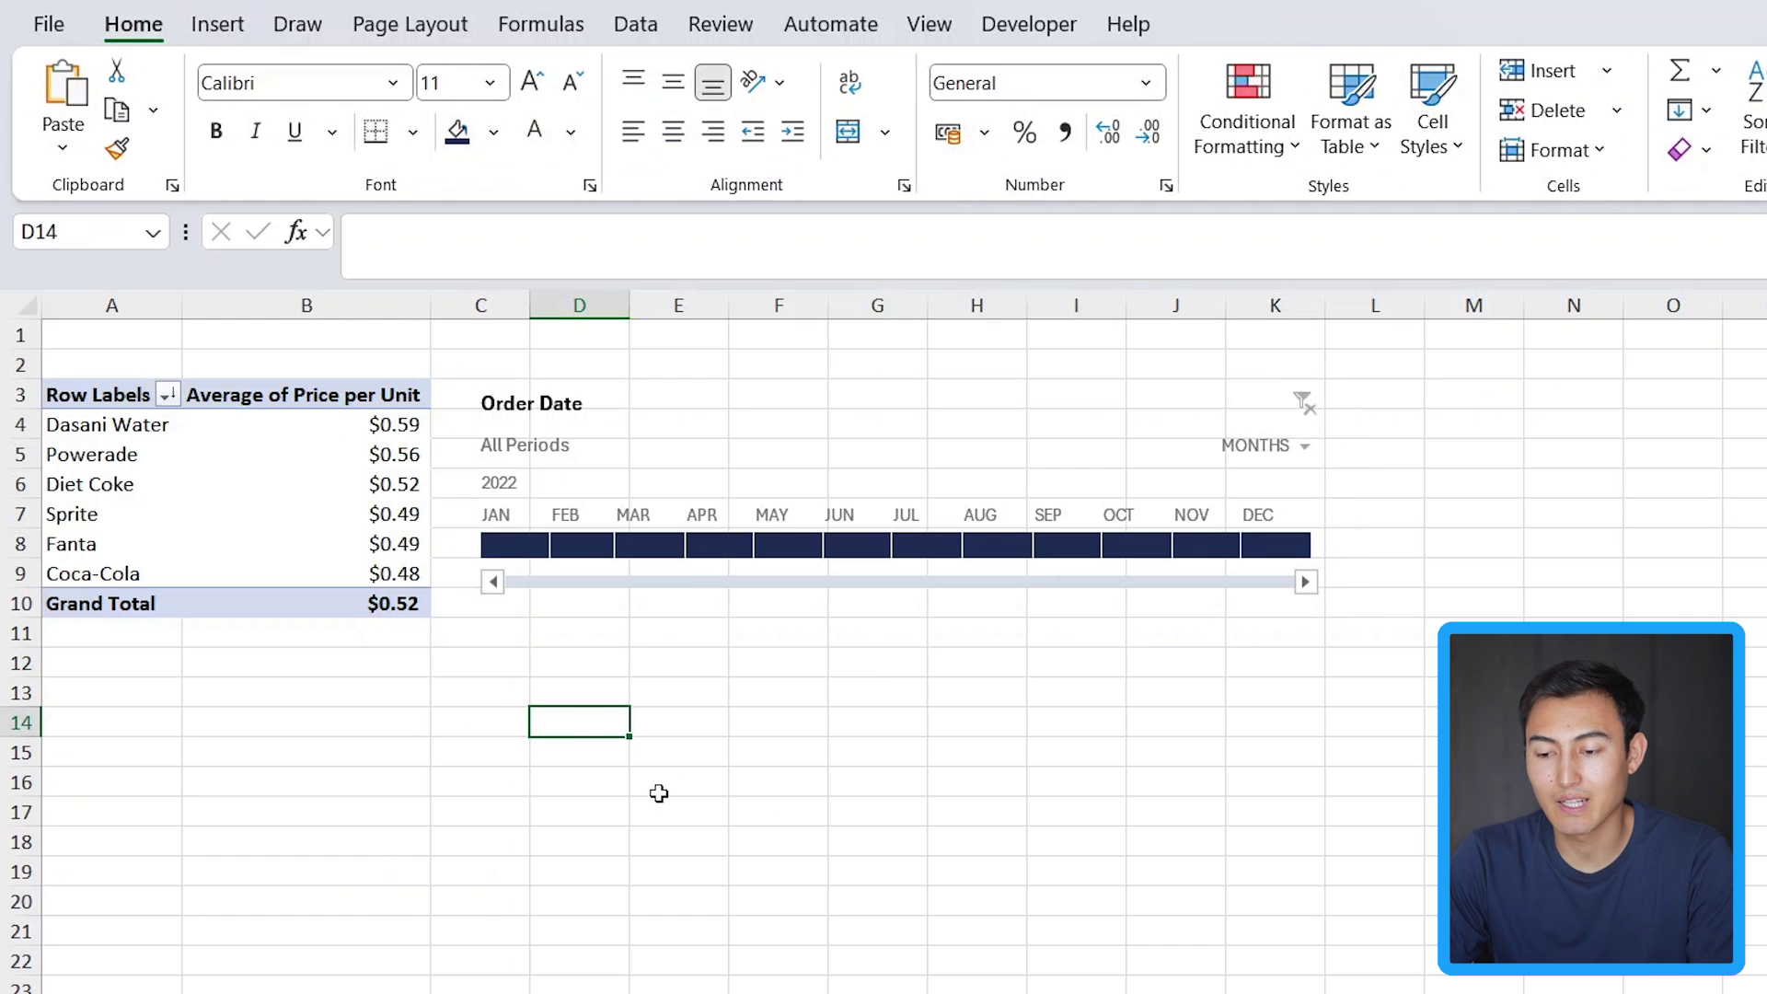
- Hide the sheet's gridlines and filter the PivotTable with the Order Date timeline to October through December 2022
key("alt+w")
key("v")
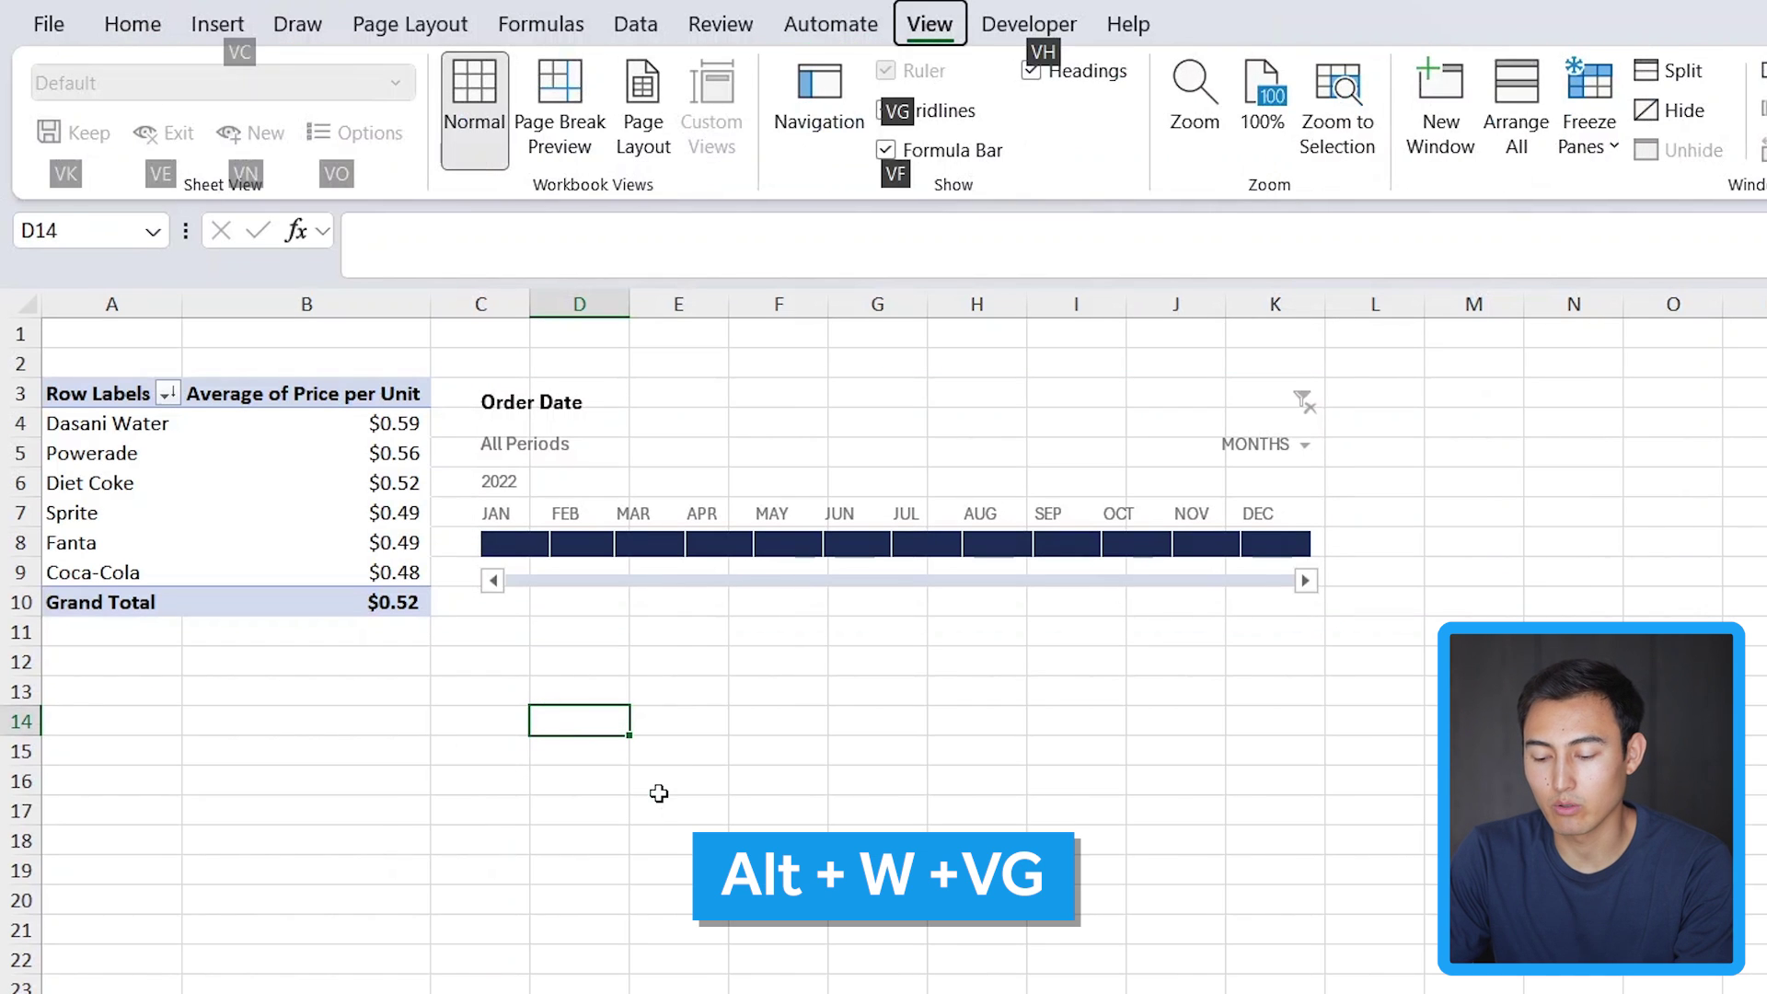
key("g")
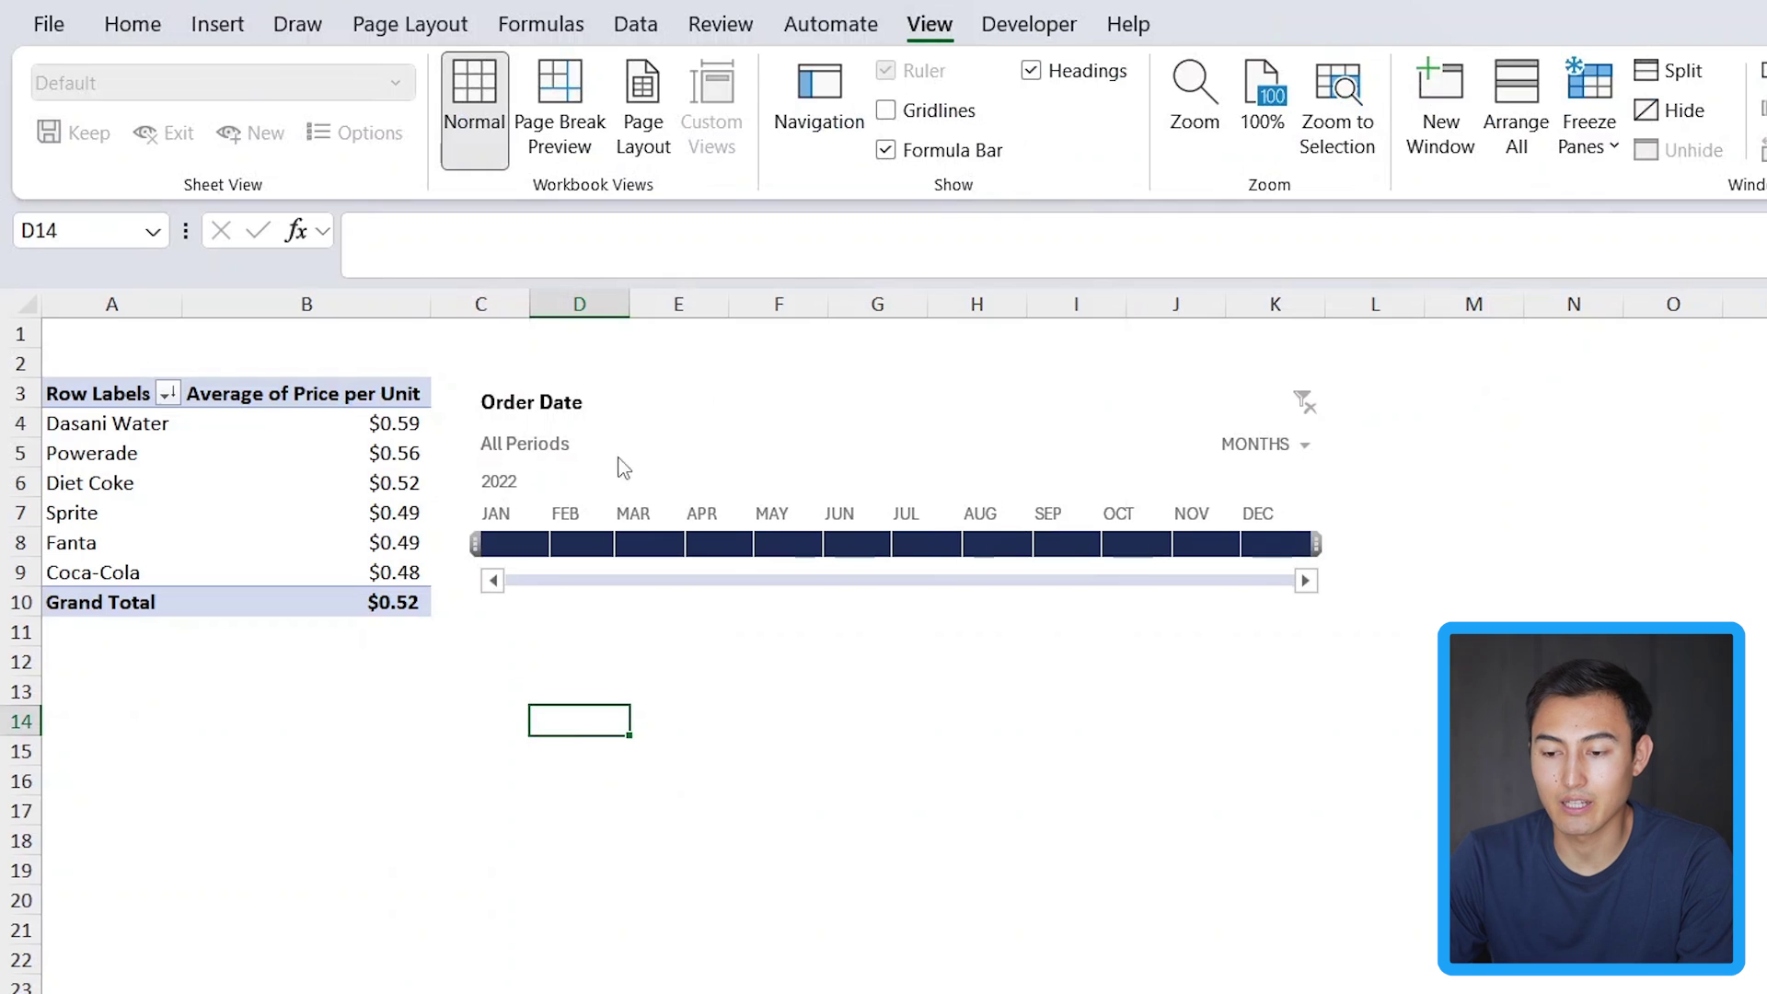
left_click_drag(476, 542, 1100, 546)
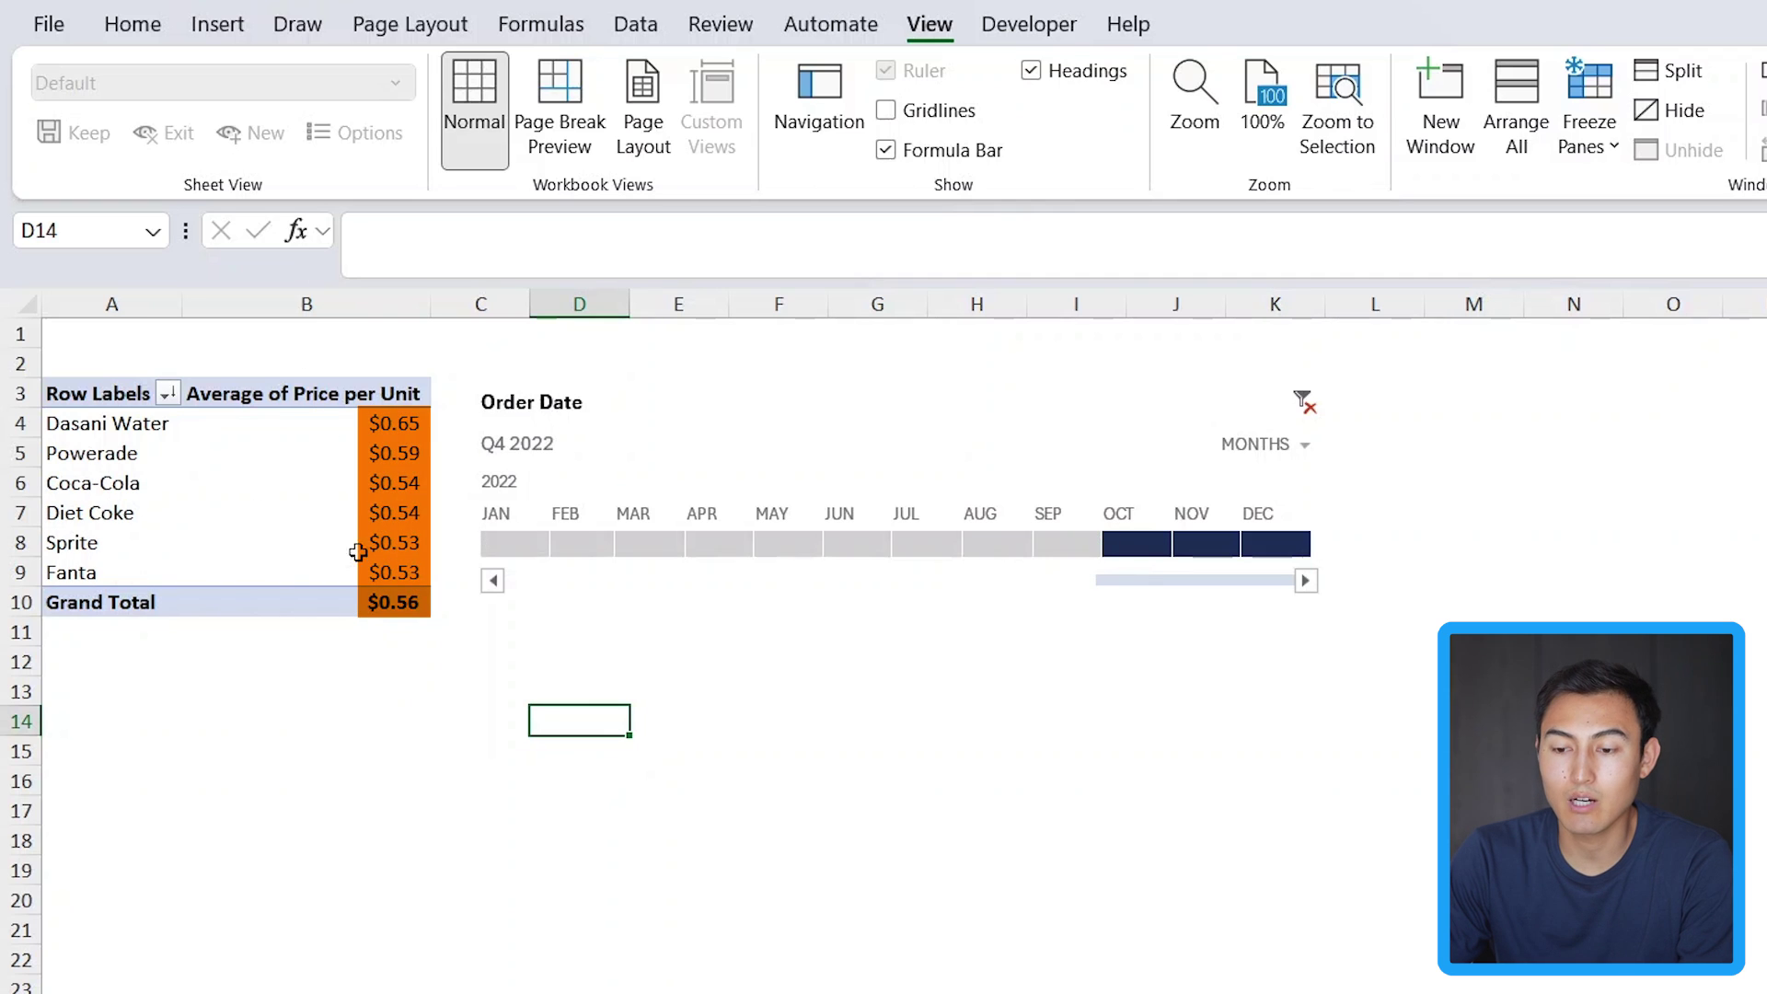
- Switch the Order Date timeline to quarters and extend the selected period back to include Q3 2022
left_click(1258, 447)
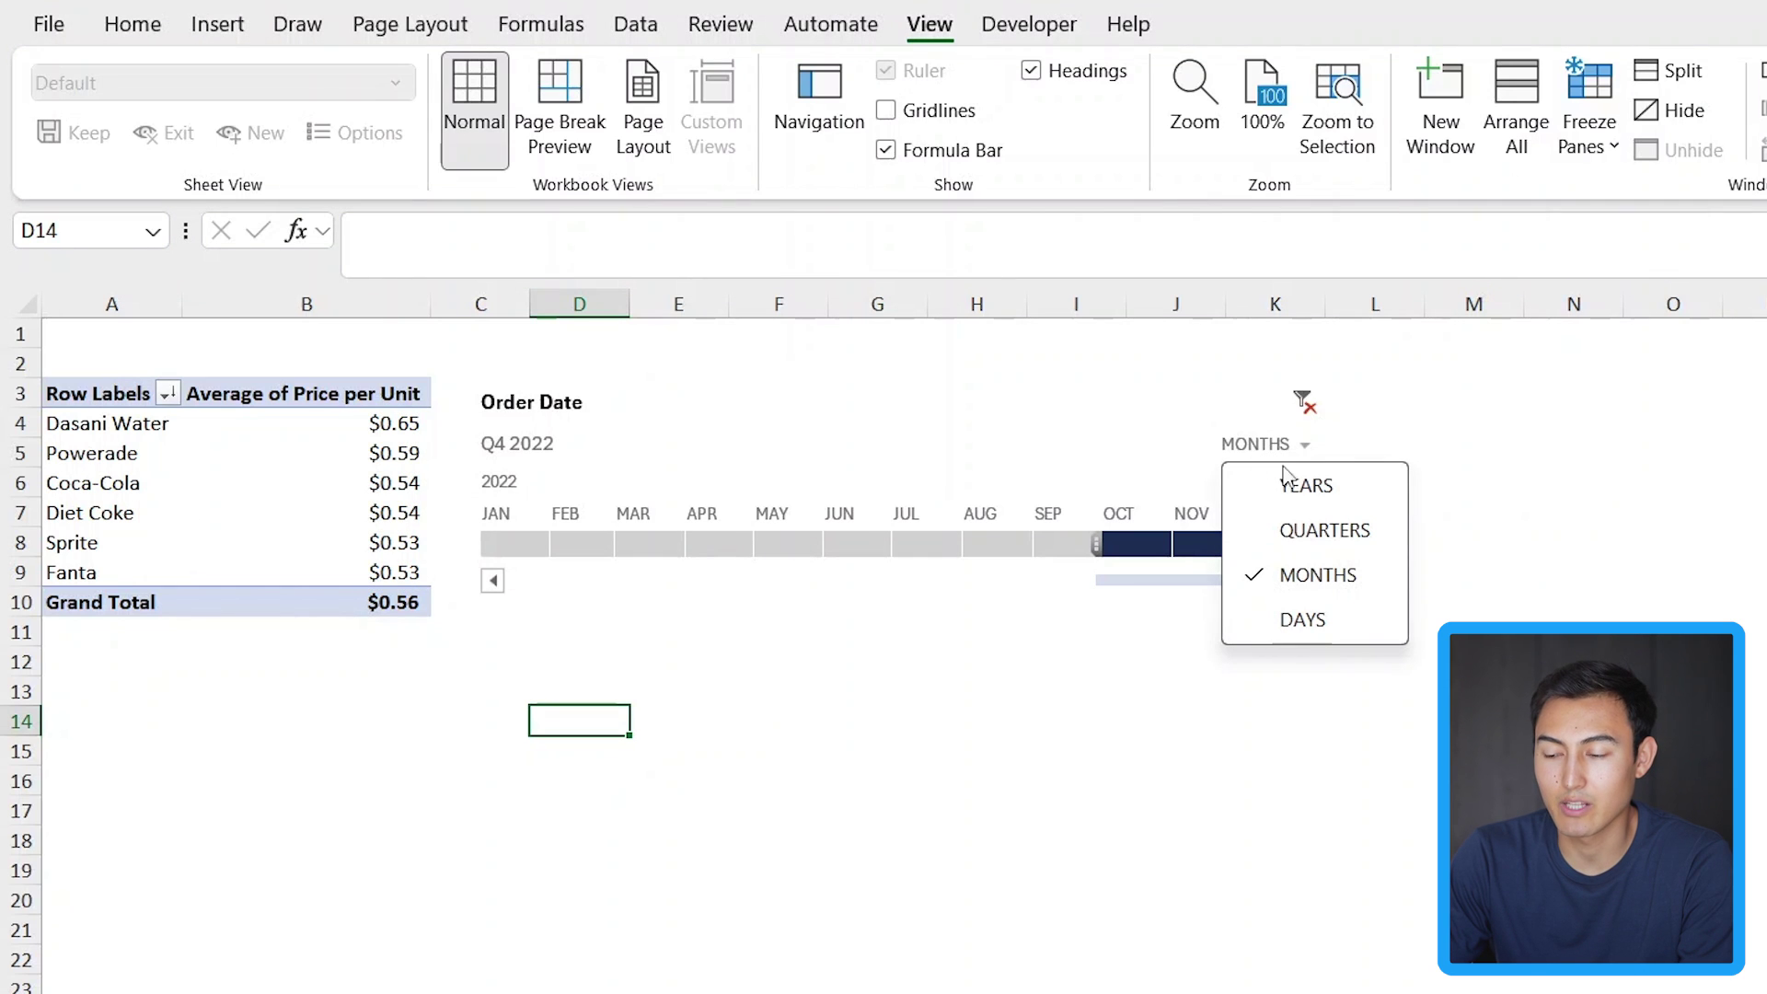
left_click(1298, 530)
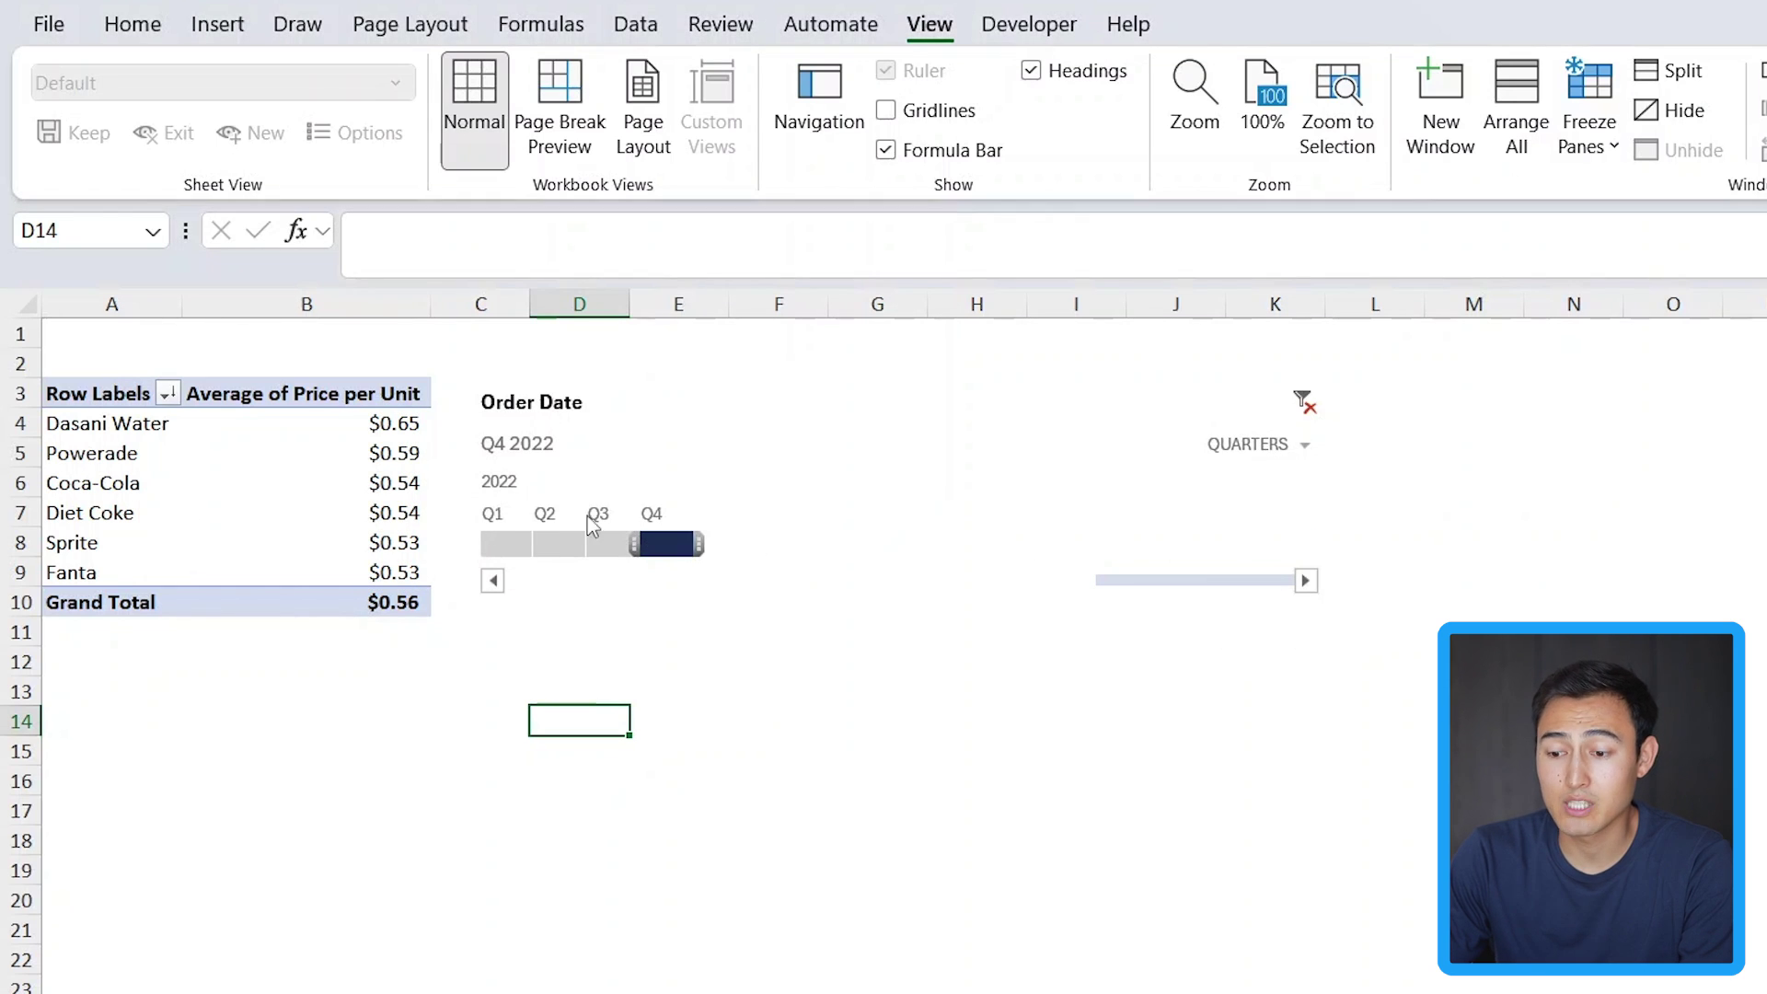
left_click_drag(635, 544, 581, 544)
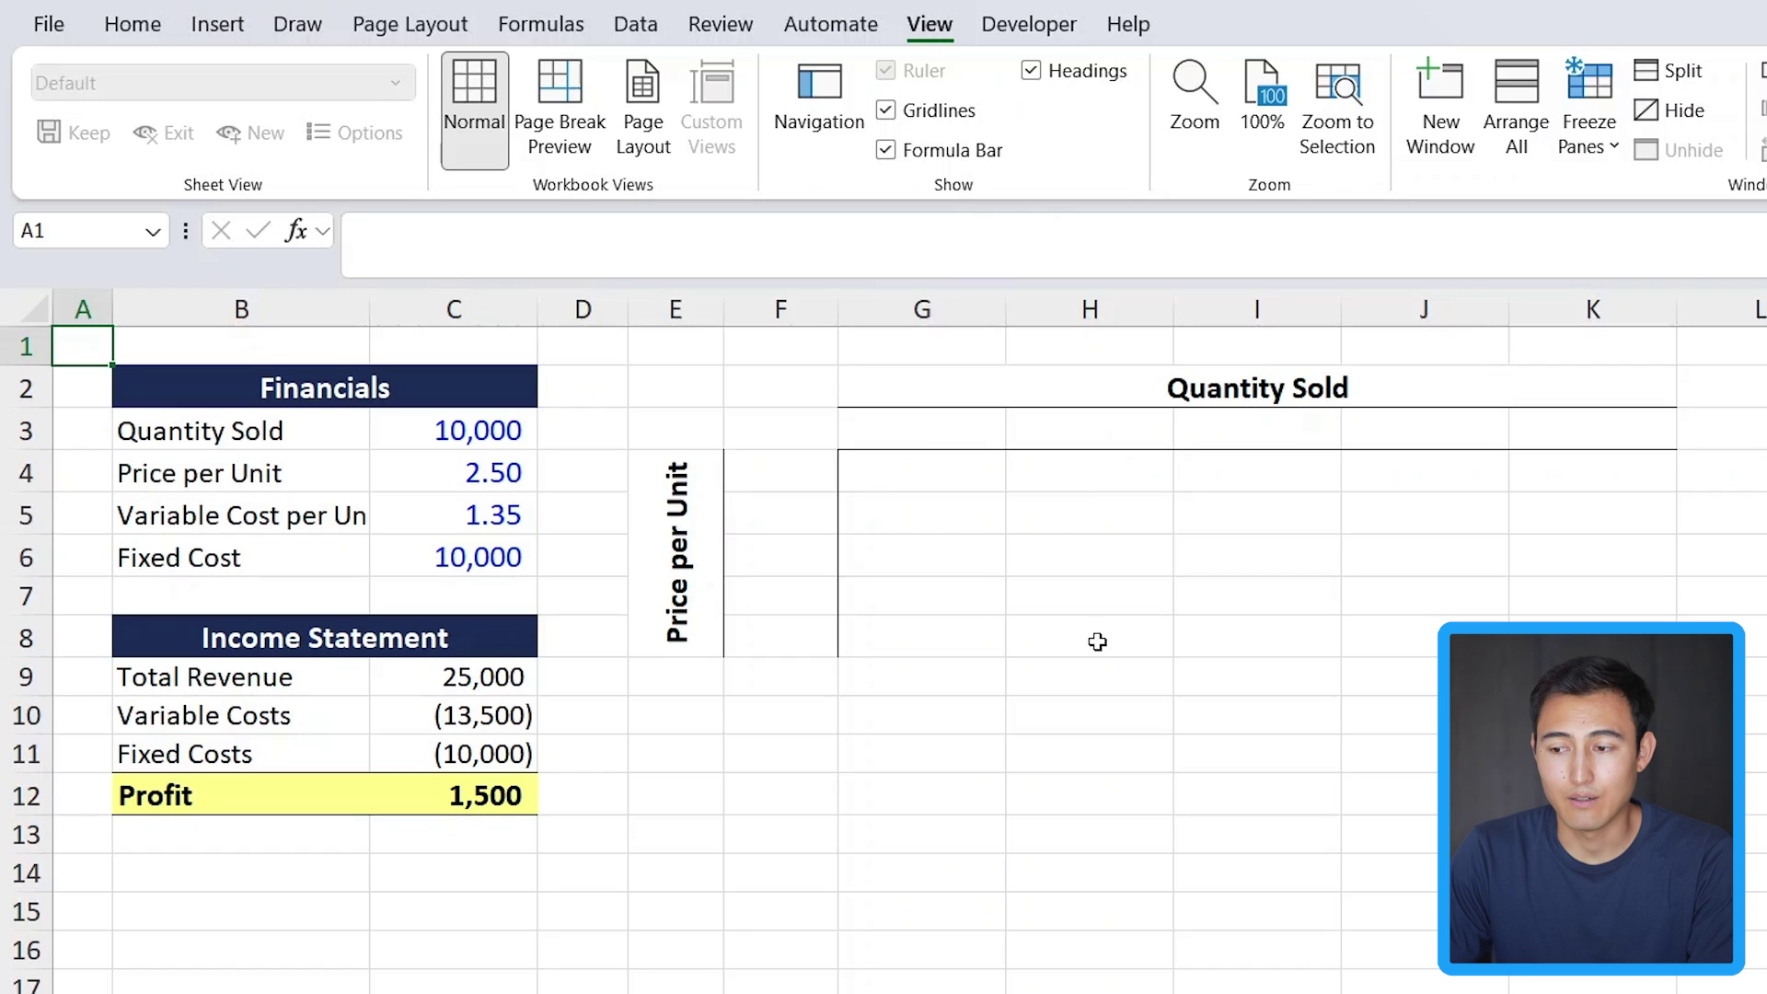
- On the financial model sheet, look over the What-If Analysis options and inspect the Profit formula in the income statement
left_click(633, 29)
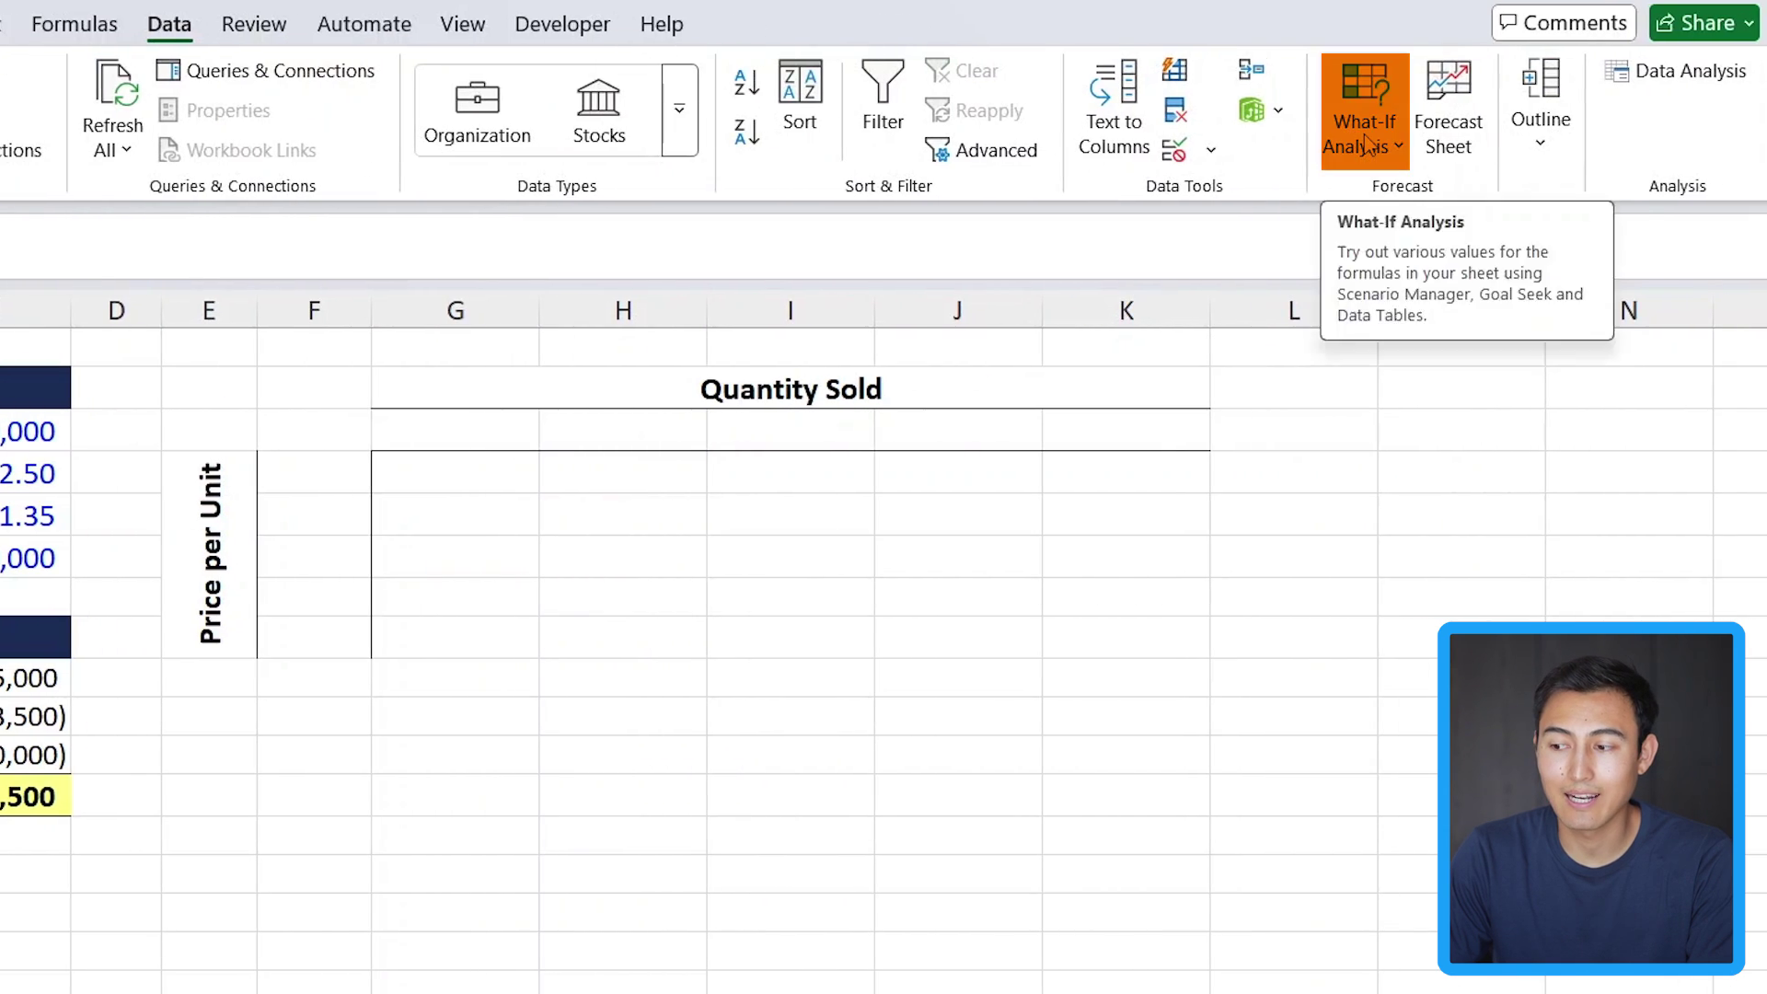
left_click(1369, 145)
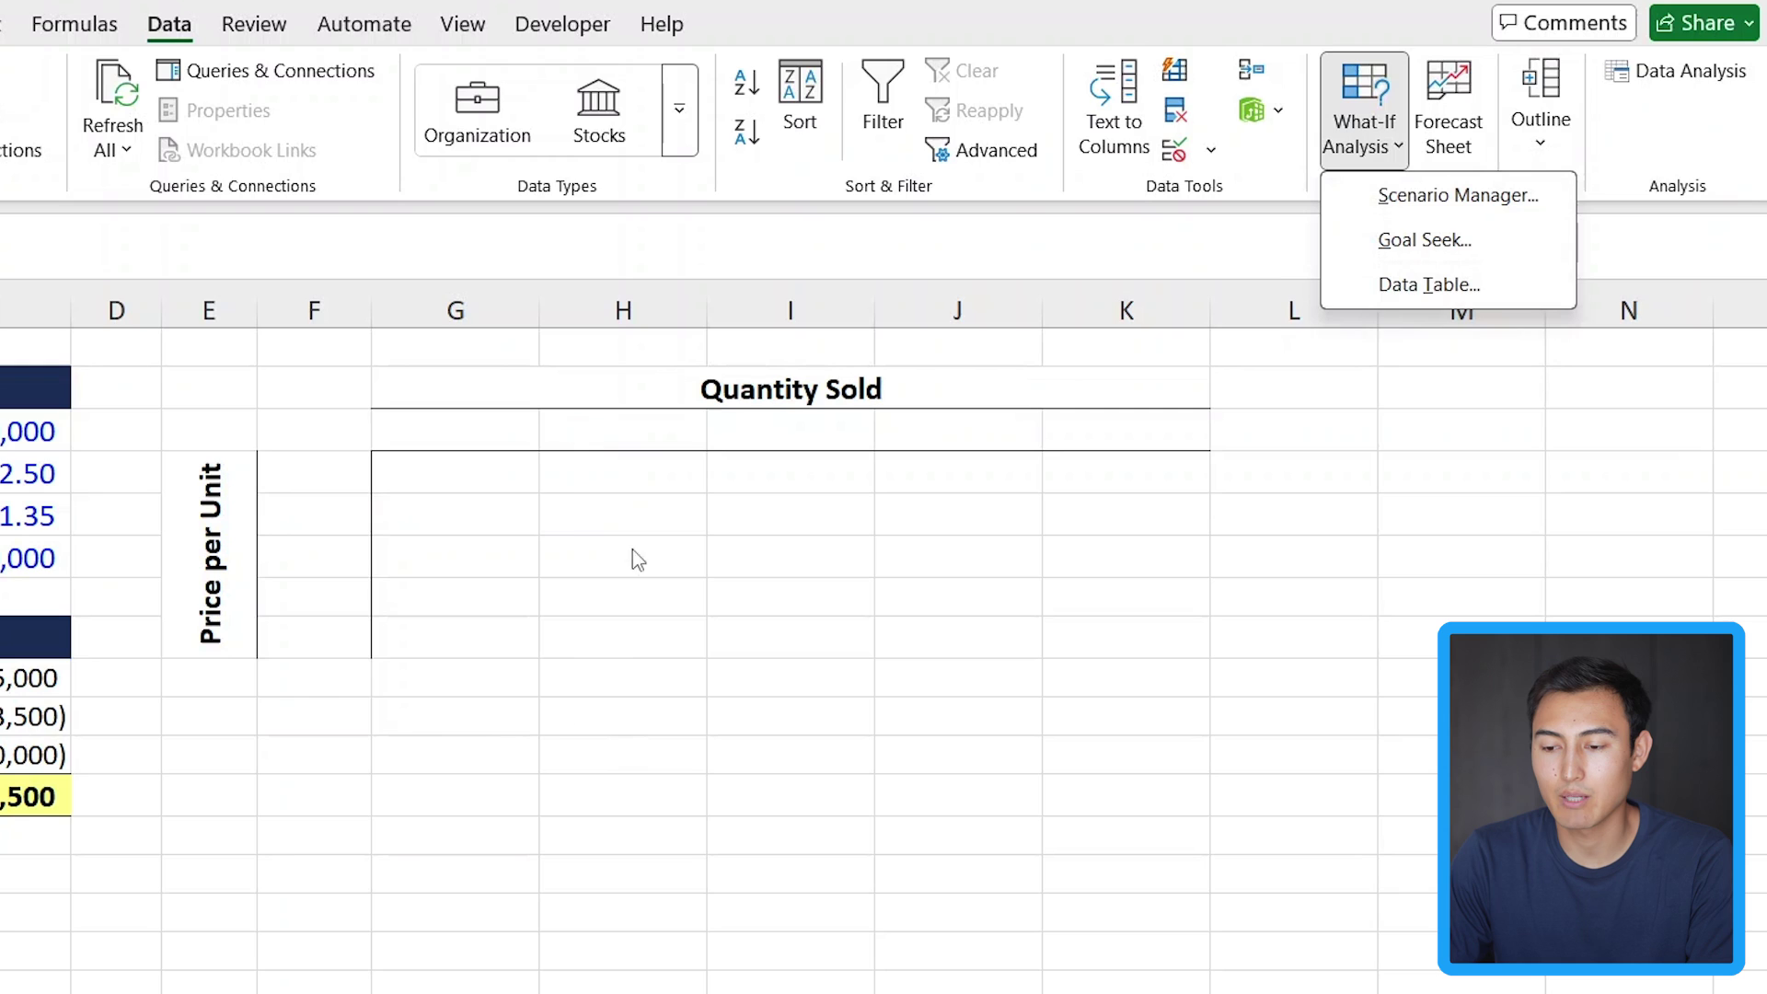
key("Escape")
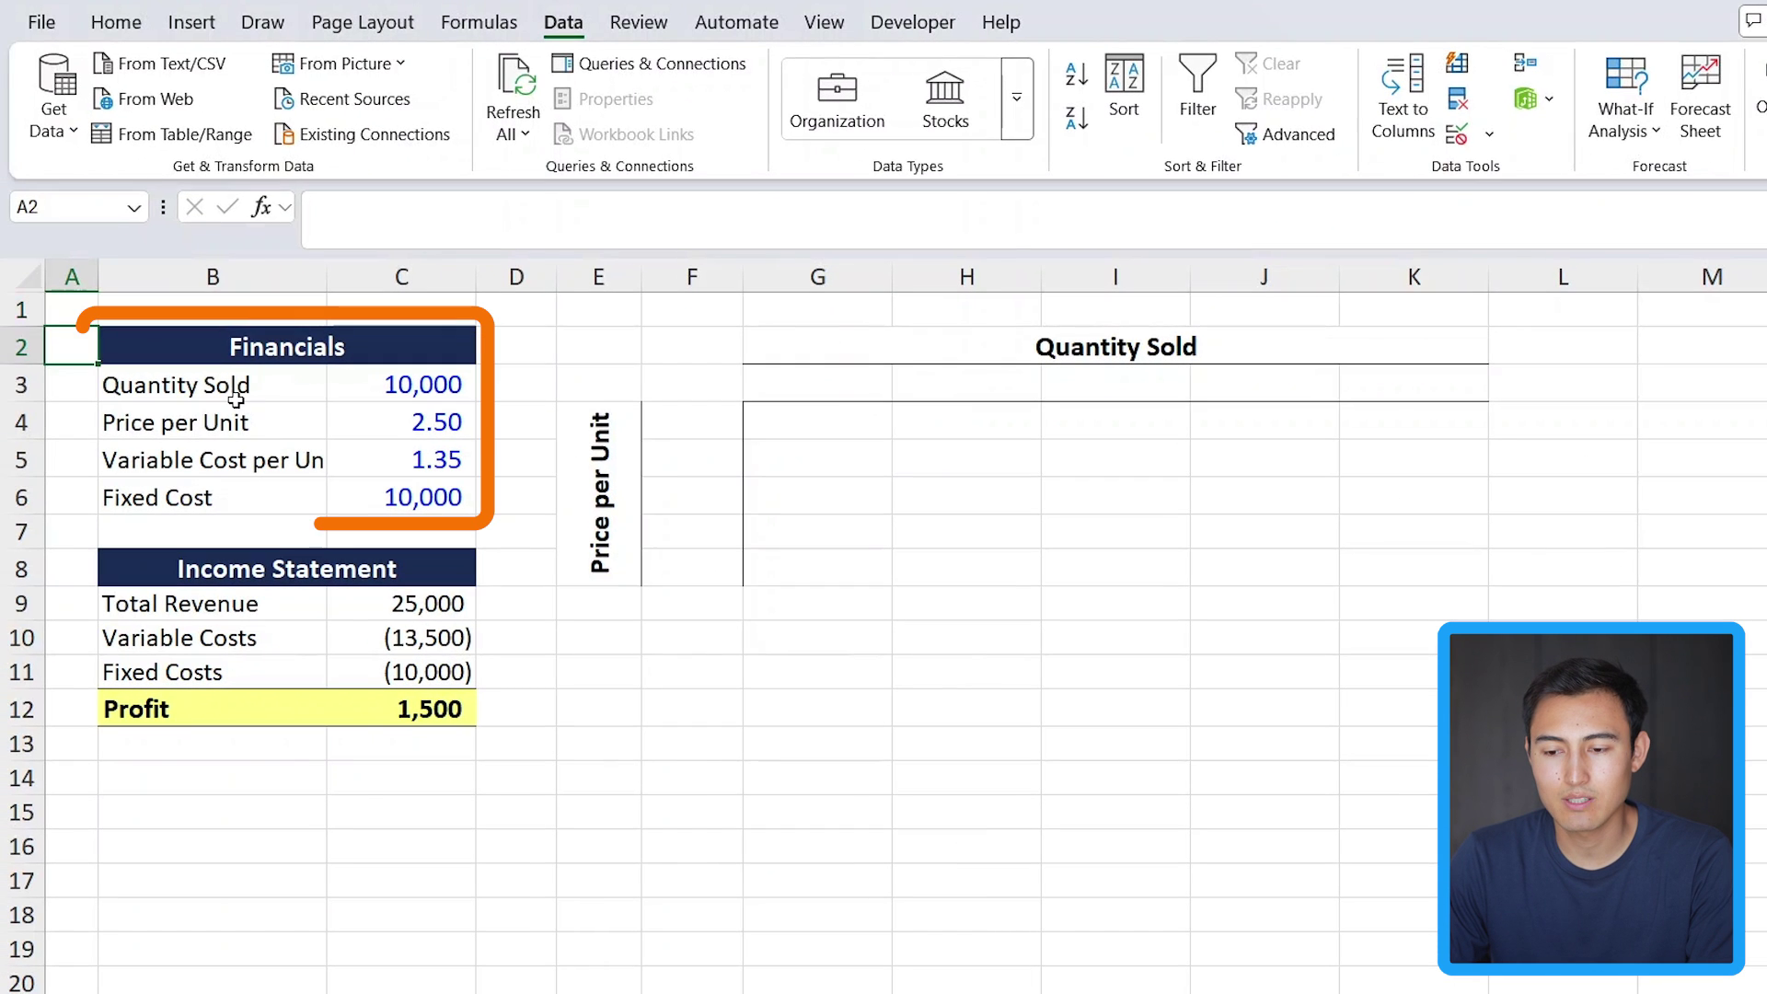
key("Right")
key("Right")
key("Down")
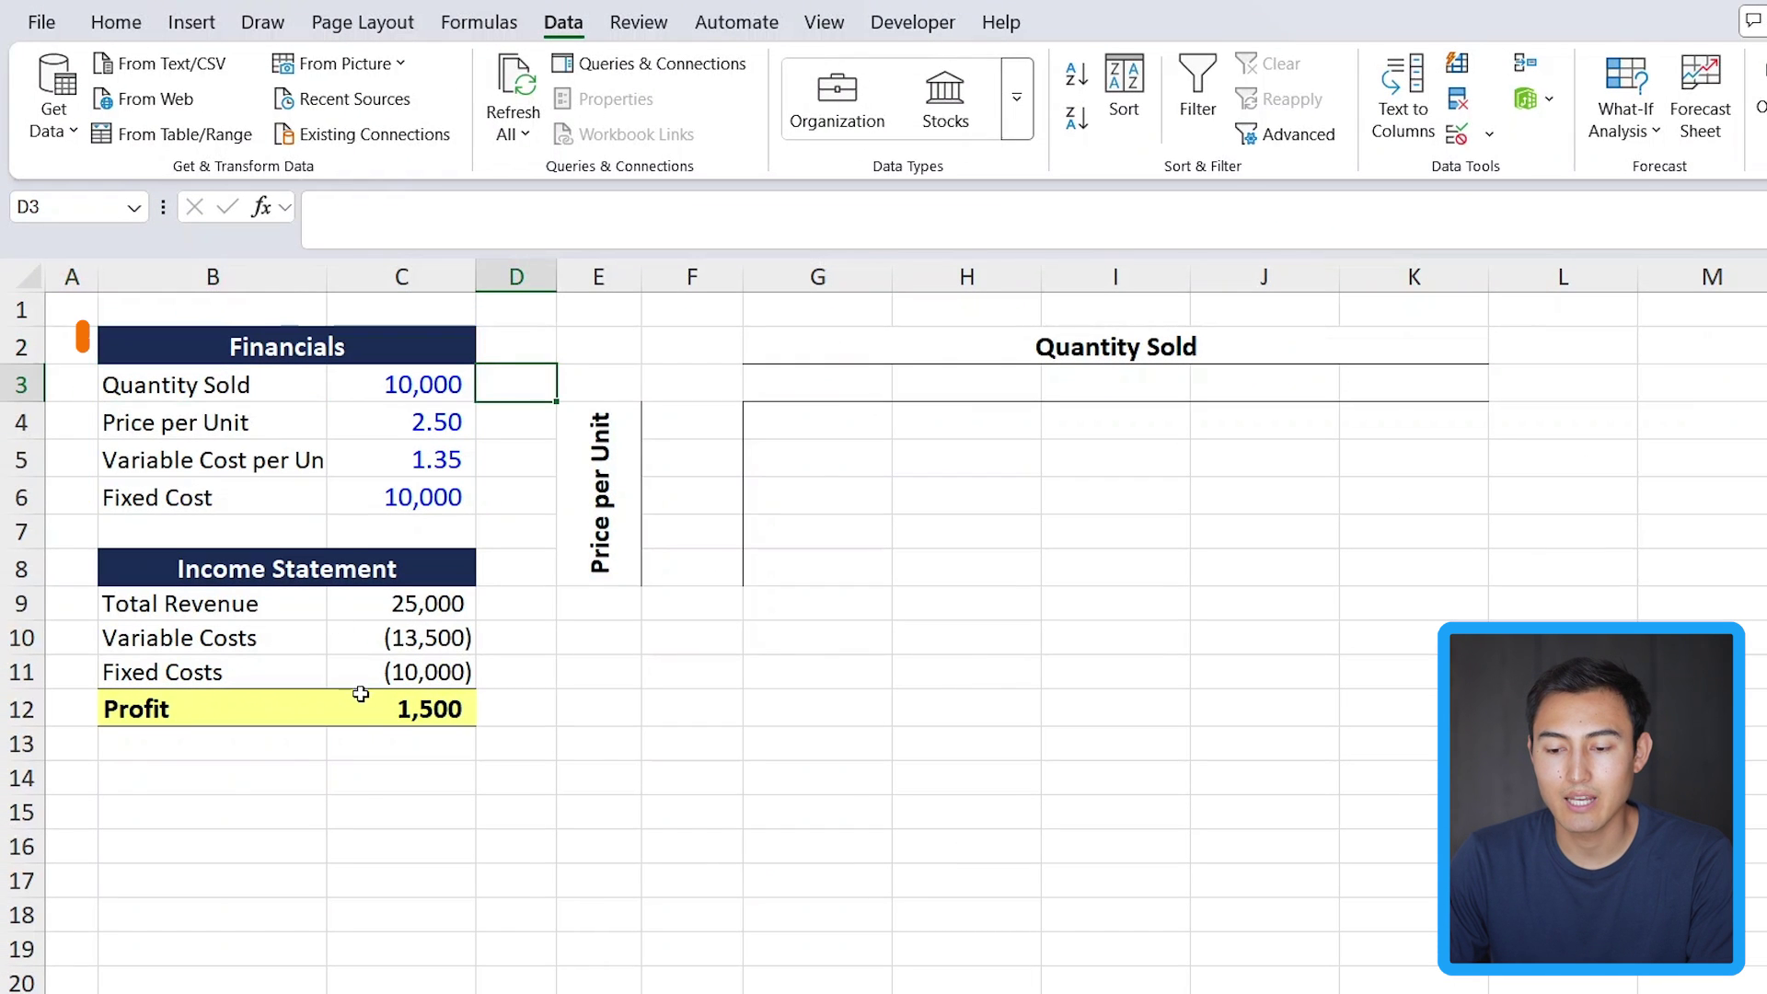
left_click(412, 708)
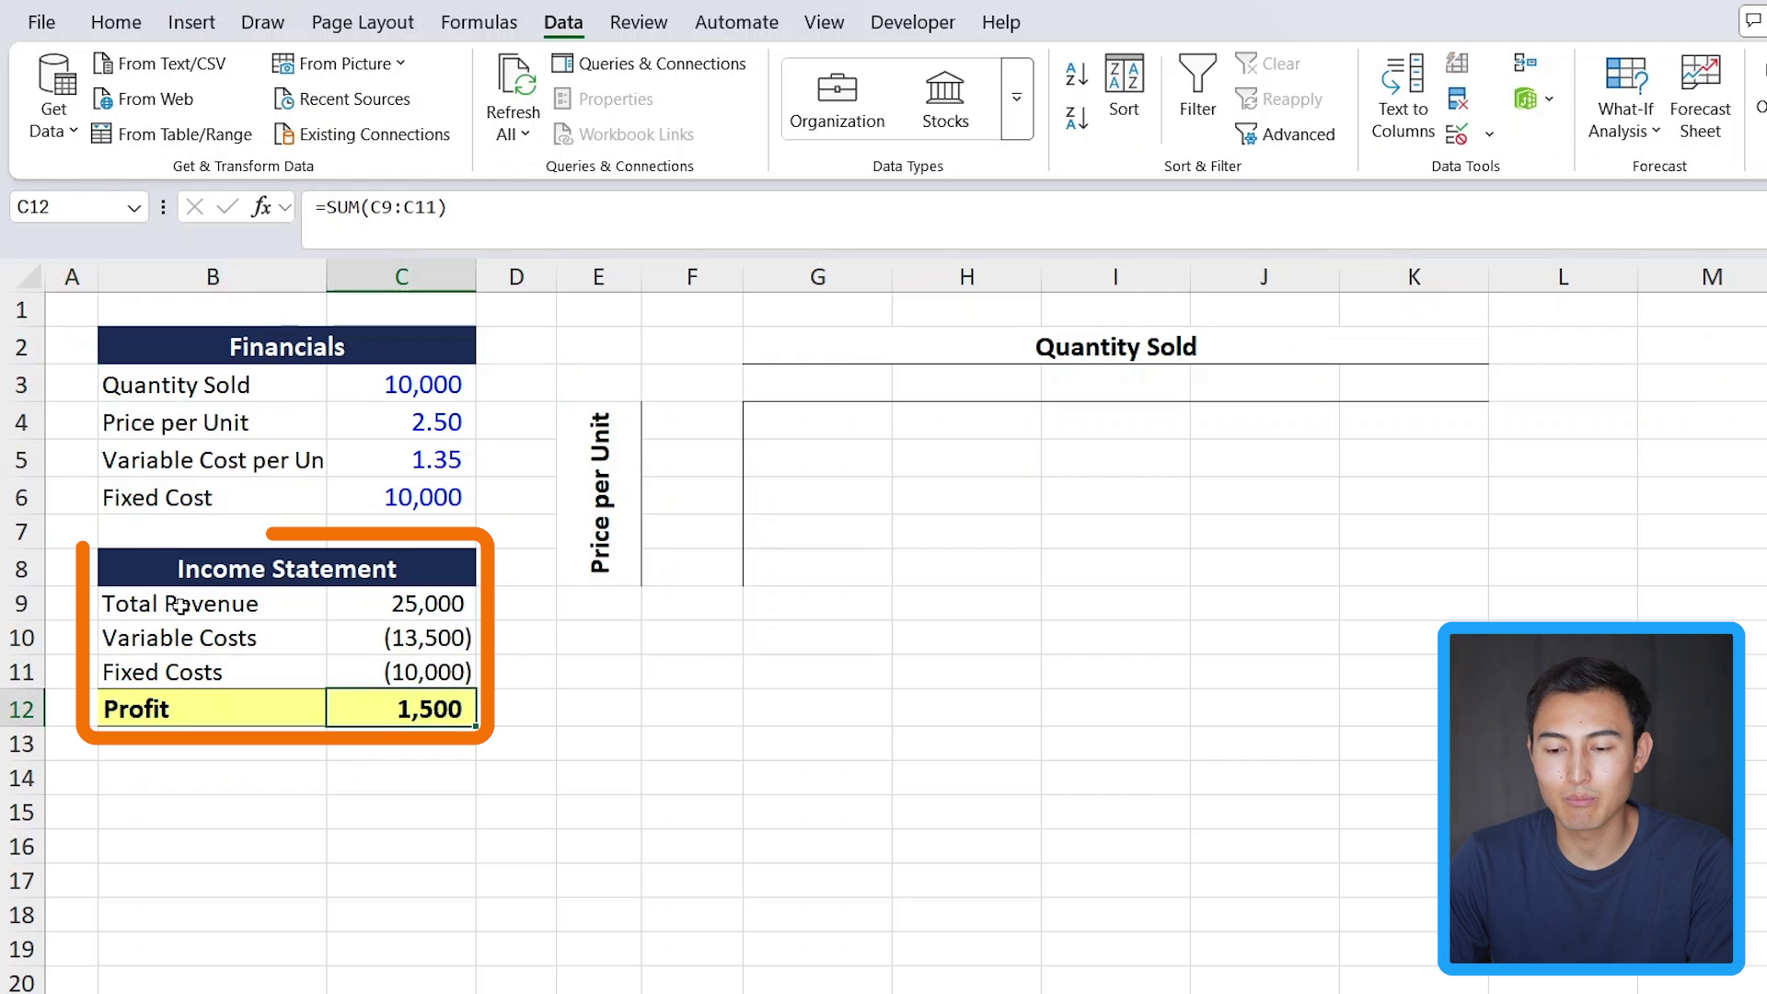
- Try a Price per Unit of 2.90 in the Financials to test its effect on profit, and undo the change
left_click(372, 416)
type("2.")
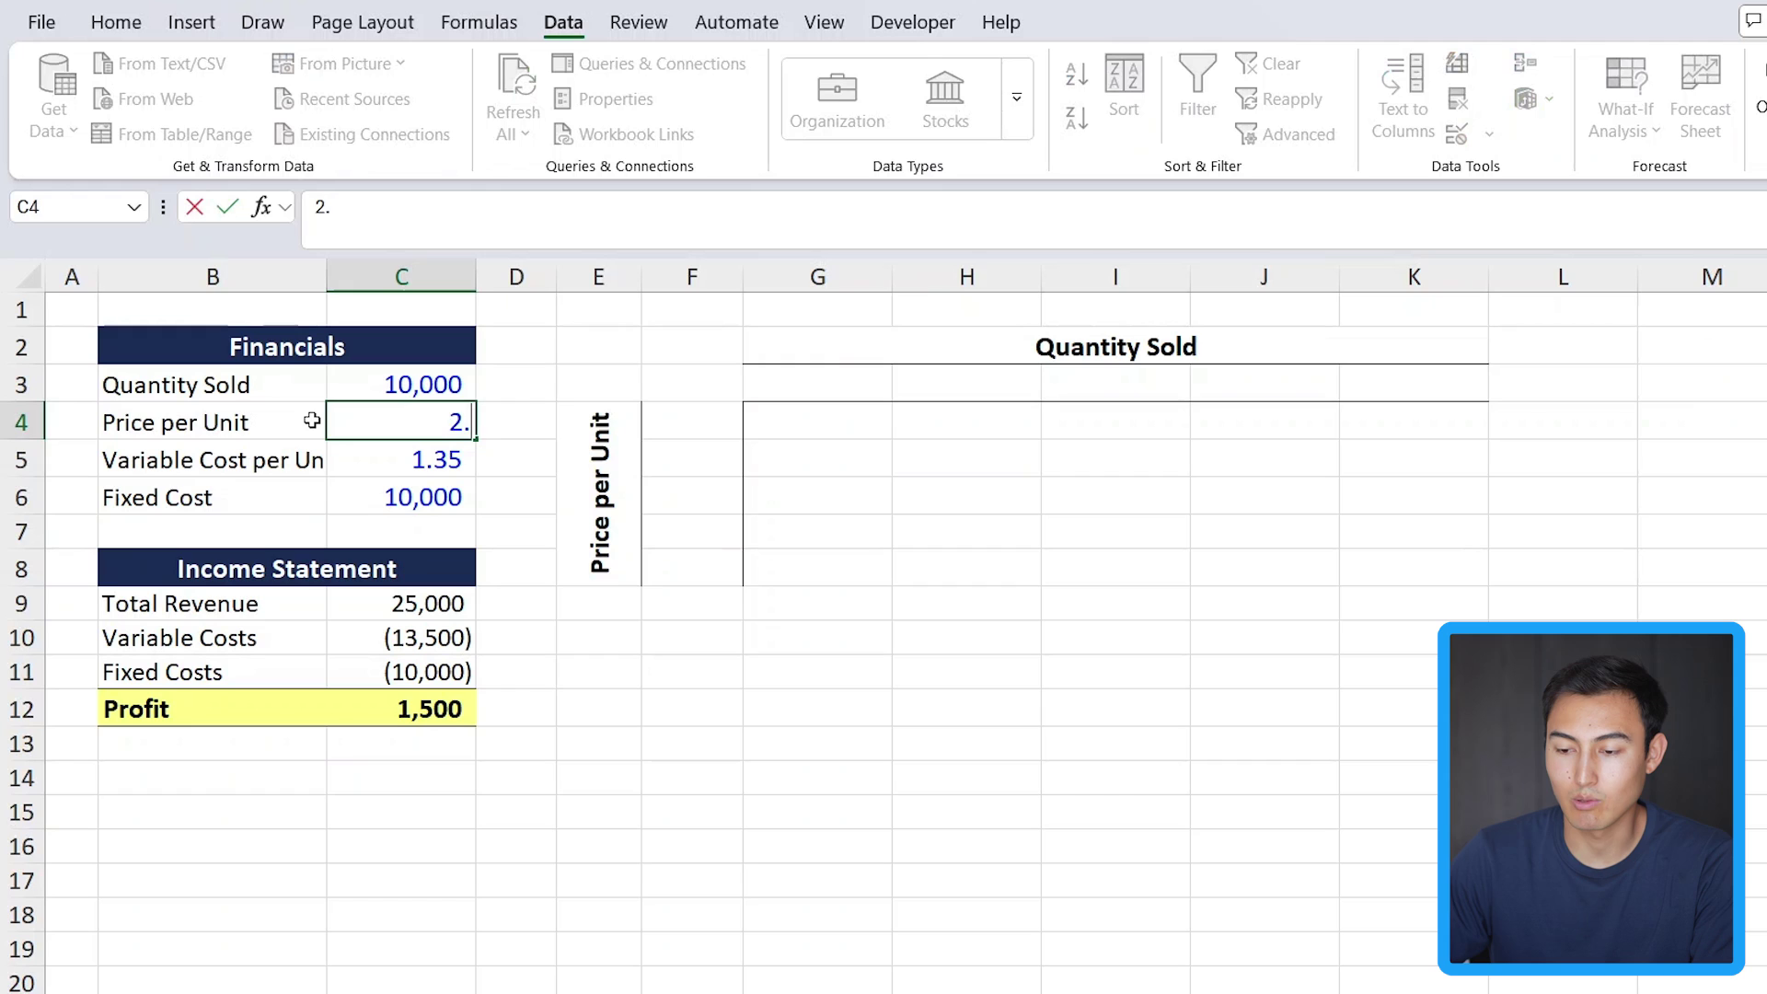
type("9")
key("Return")
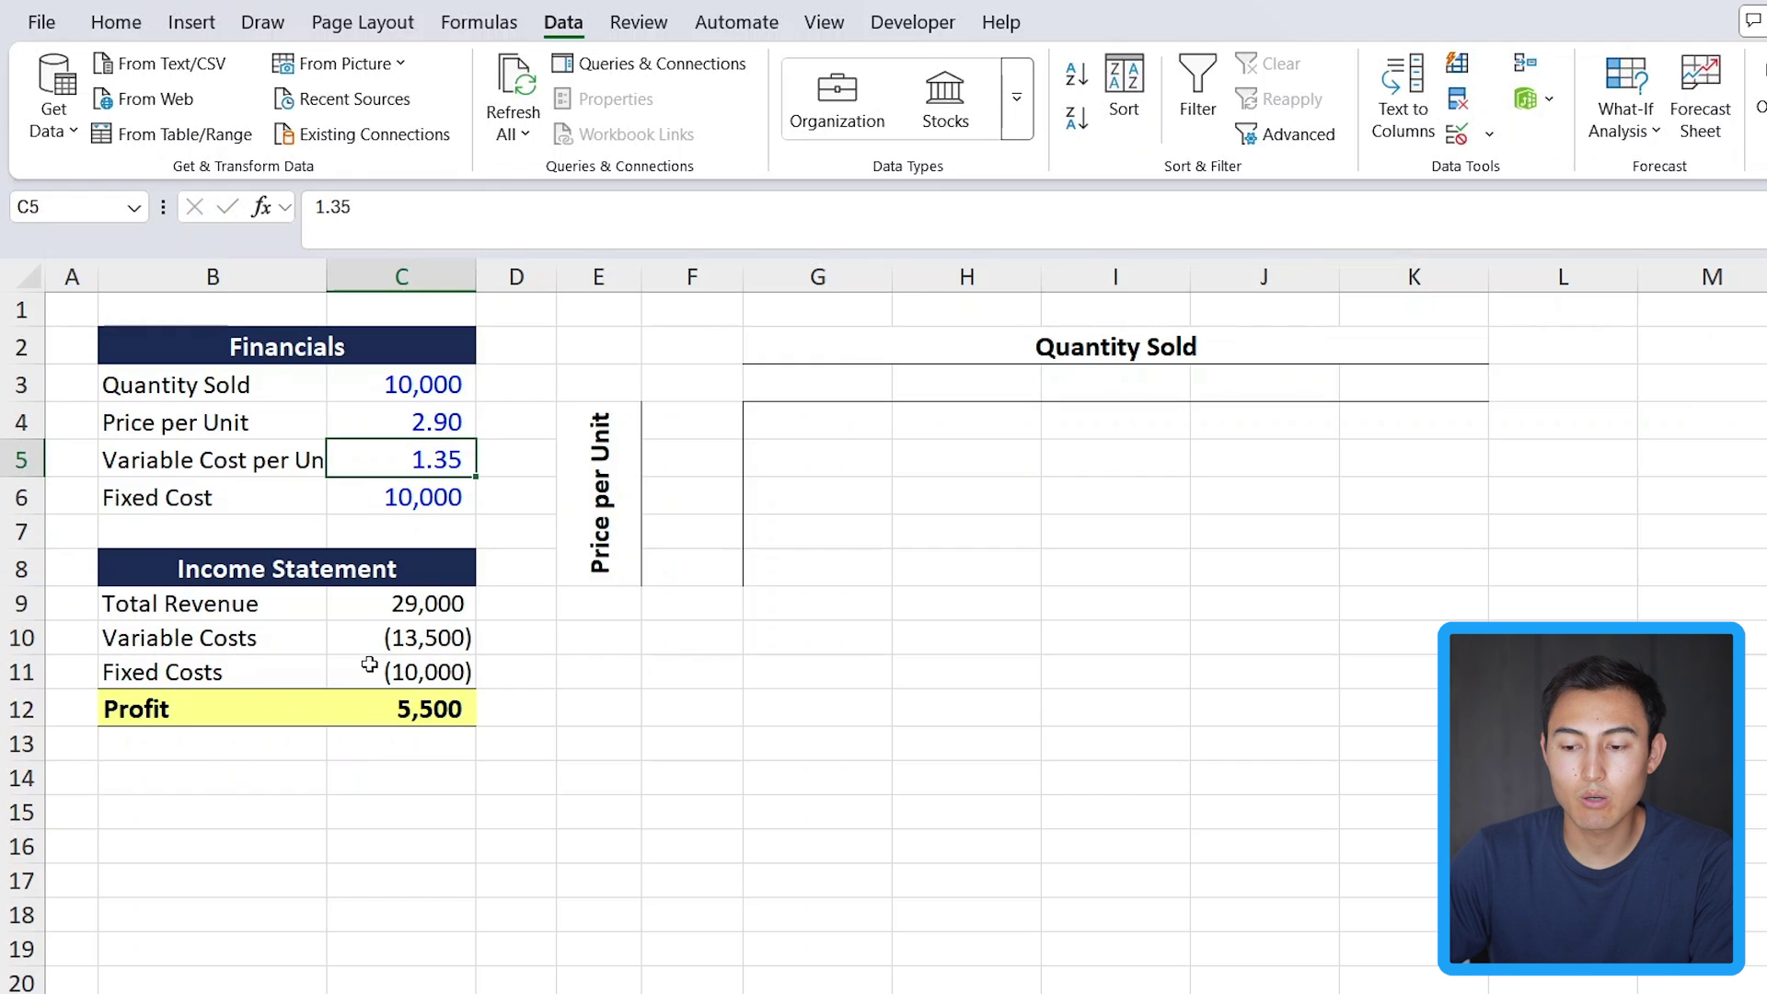
key("ctrl+z")
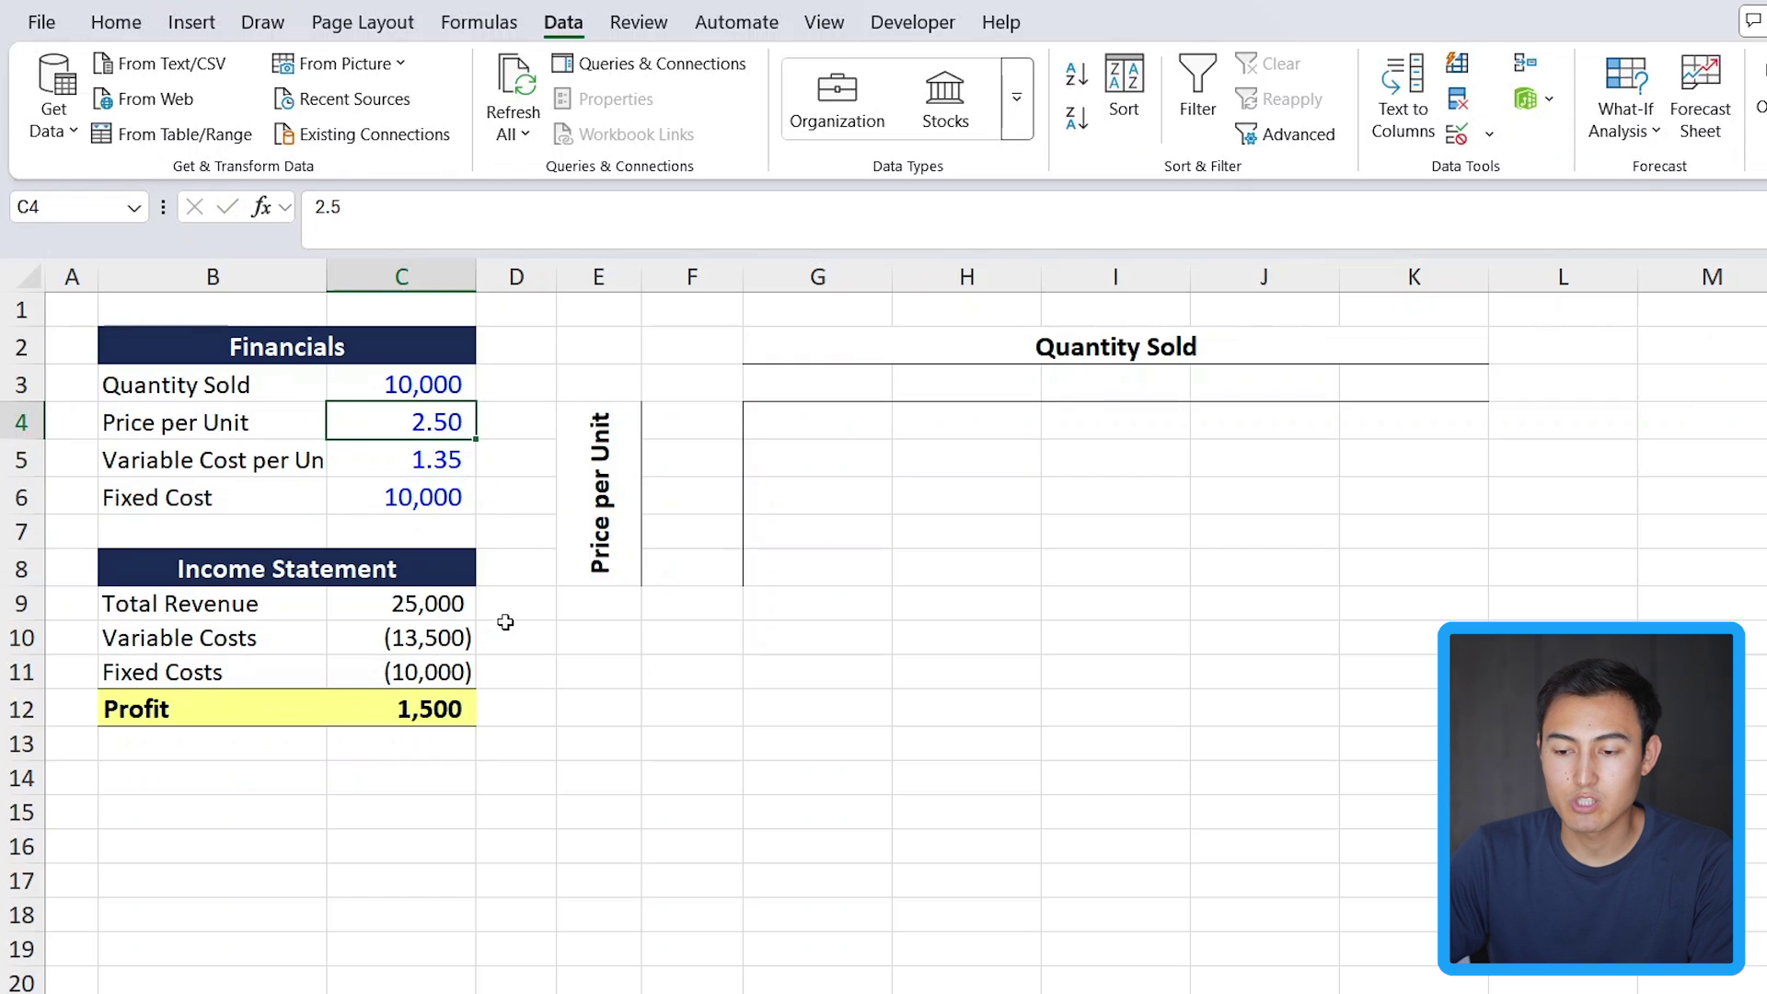
- Enter 2.5 in cell F6 as the middle Price per Unit of the sensitivity grid
left_click(382, 392)
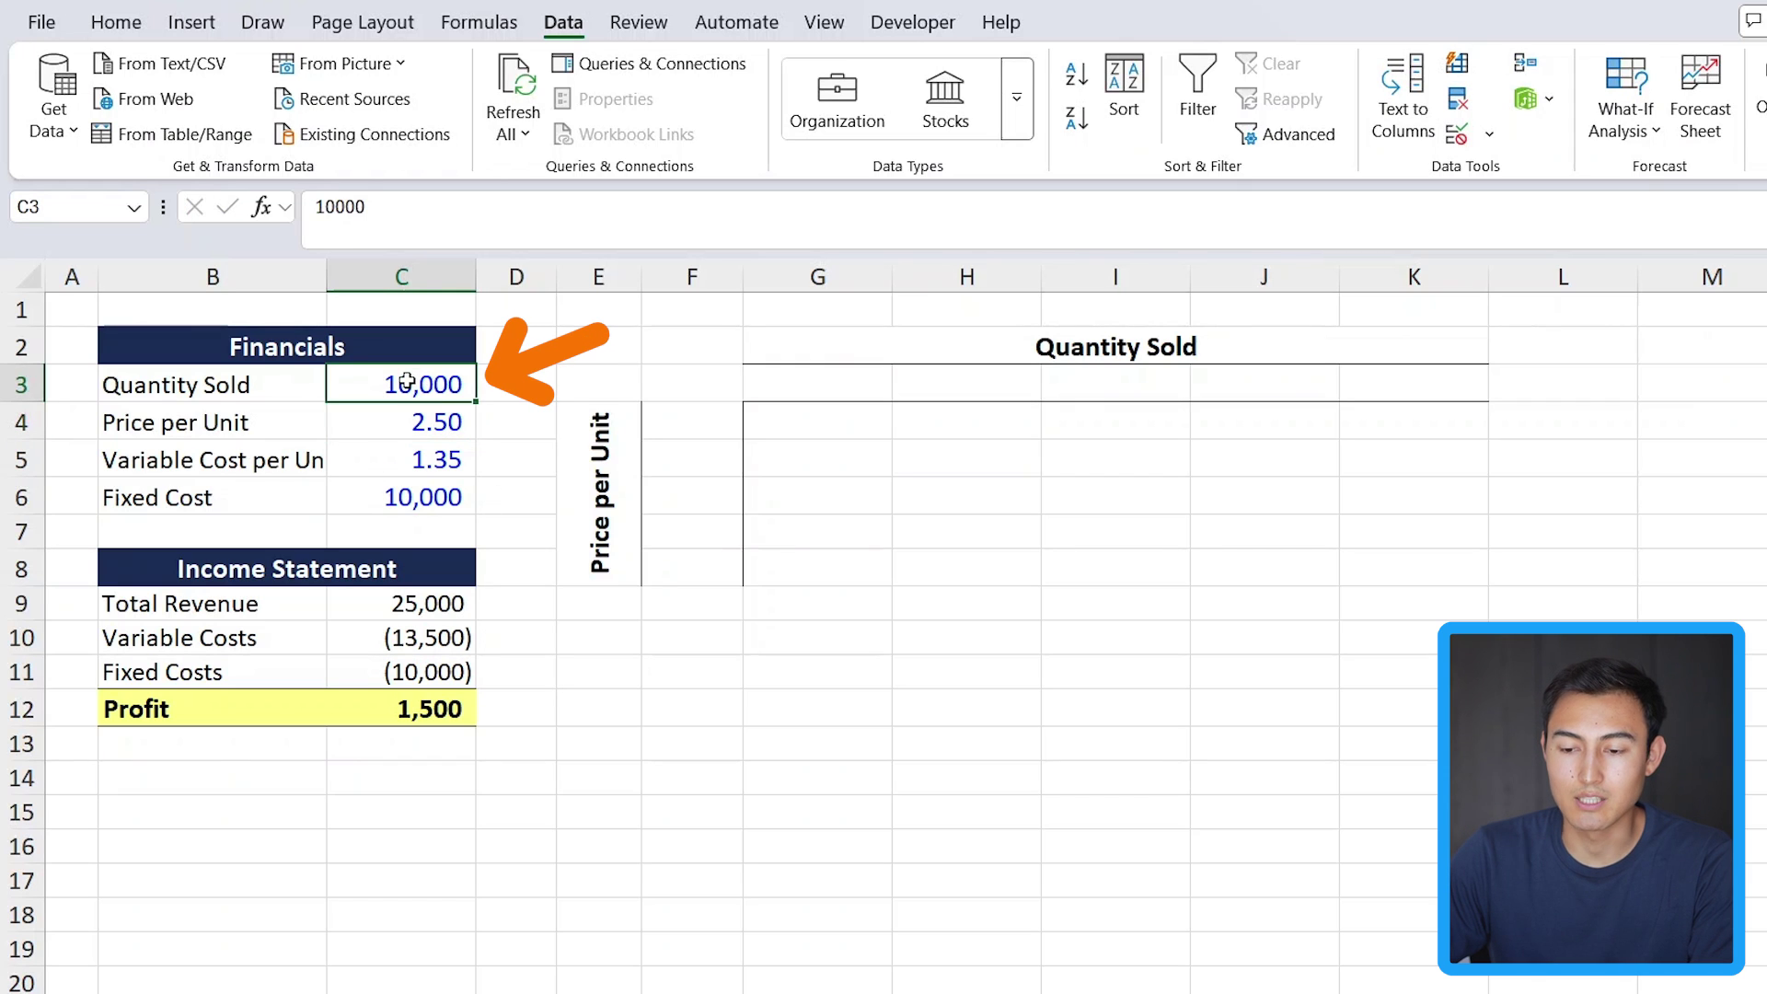
left_click(439, 421)
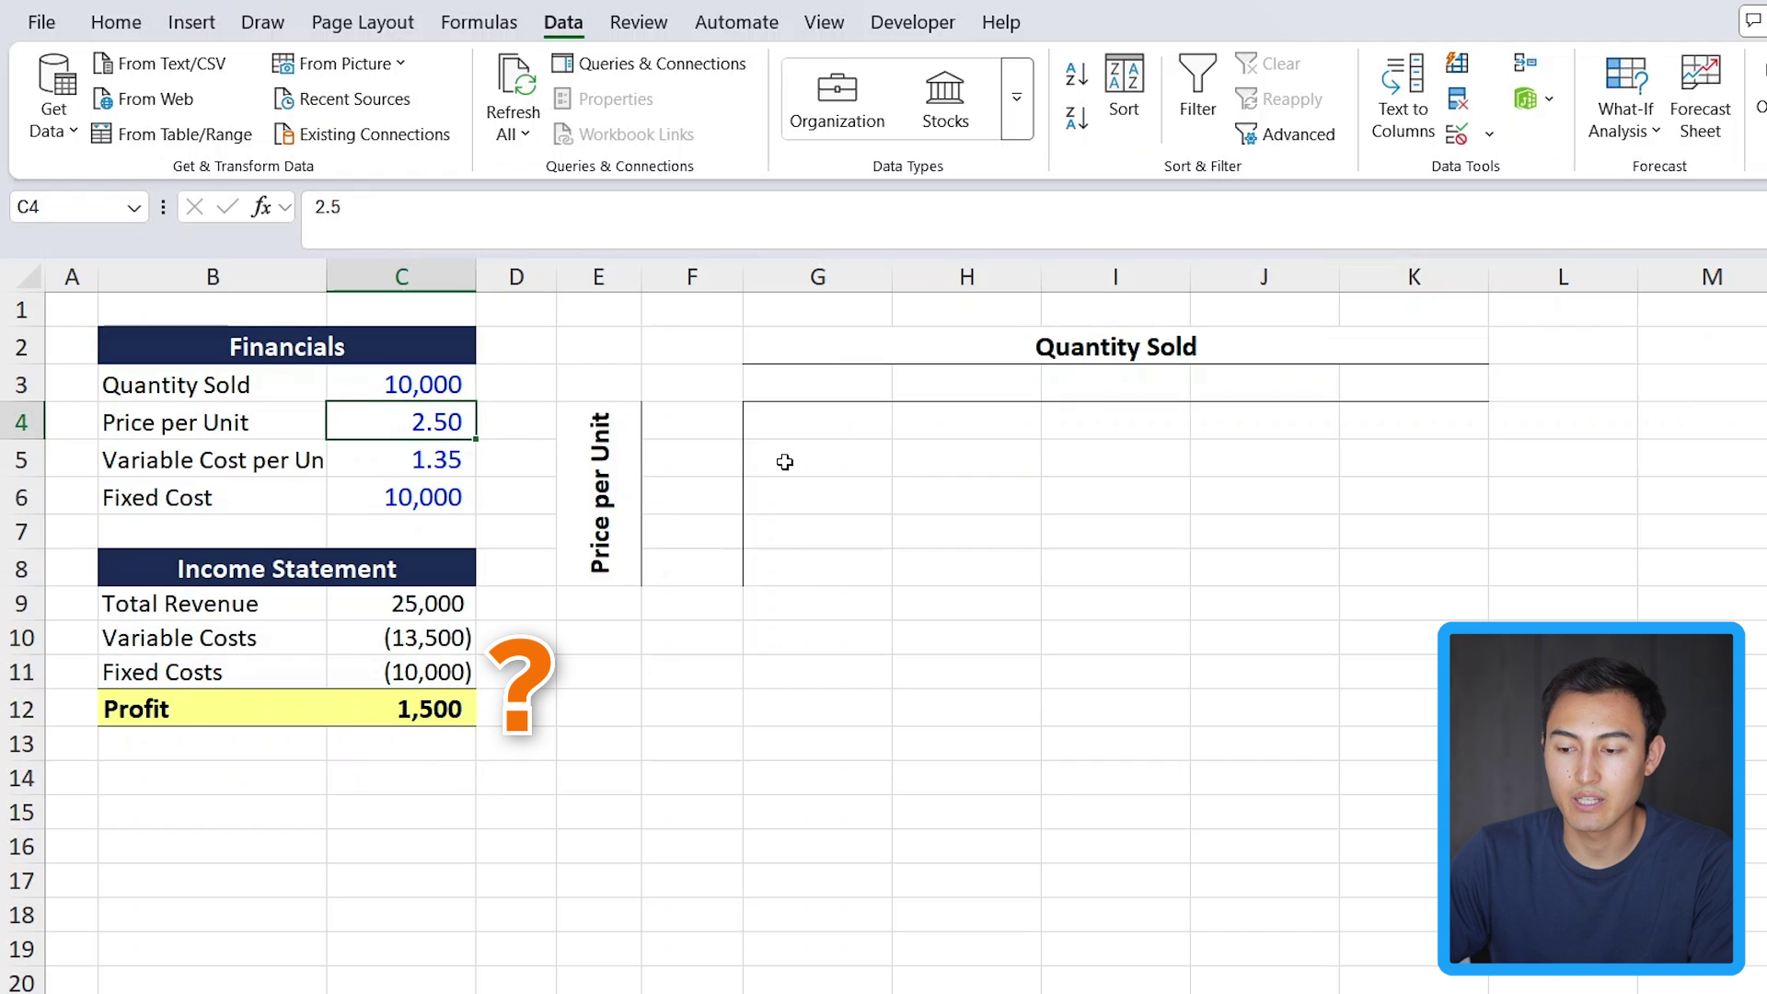
left_click_drag(605, 345, 1417, 566)
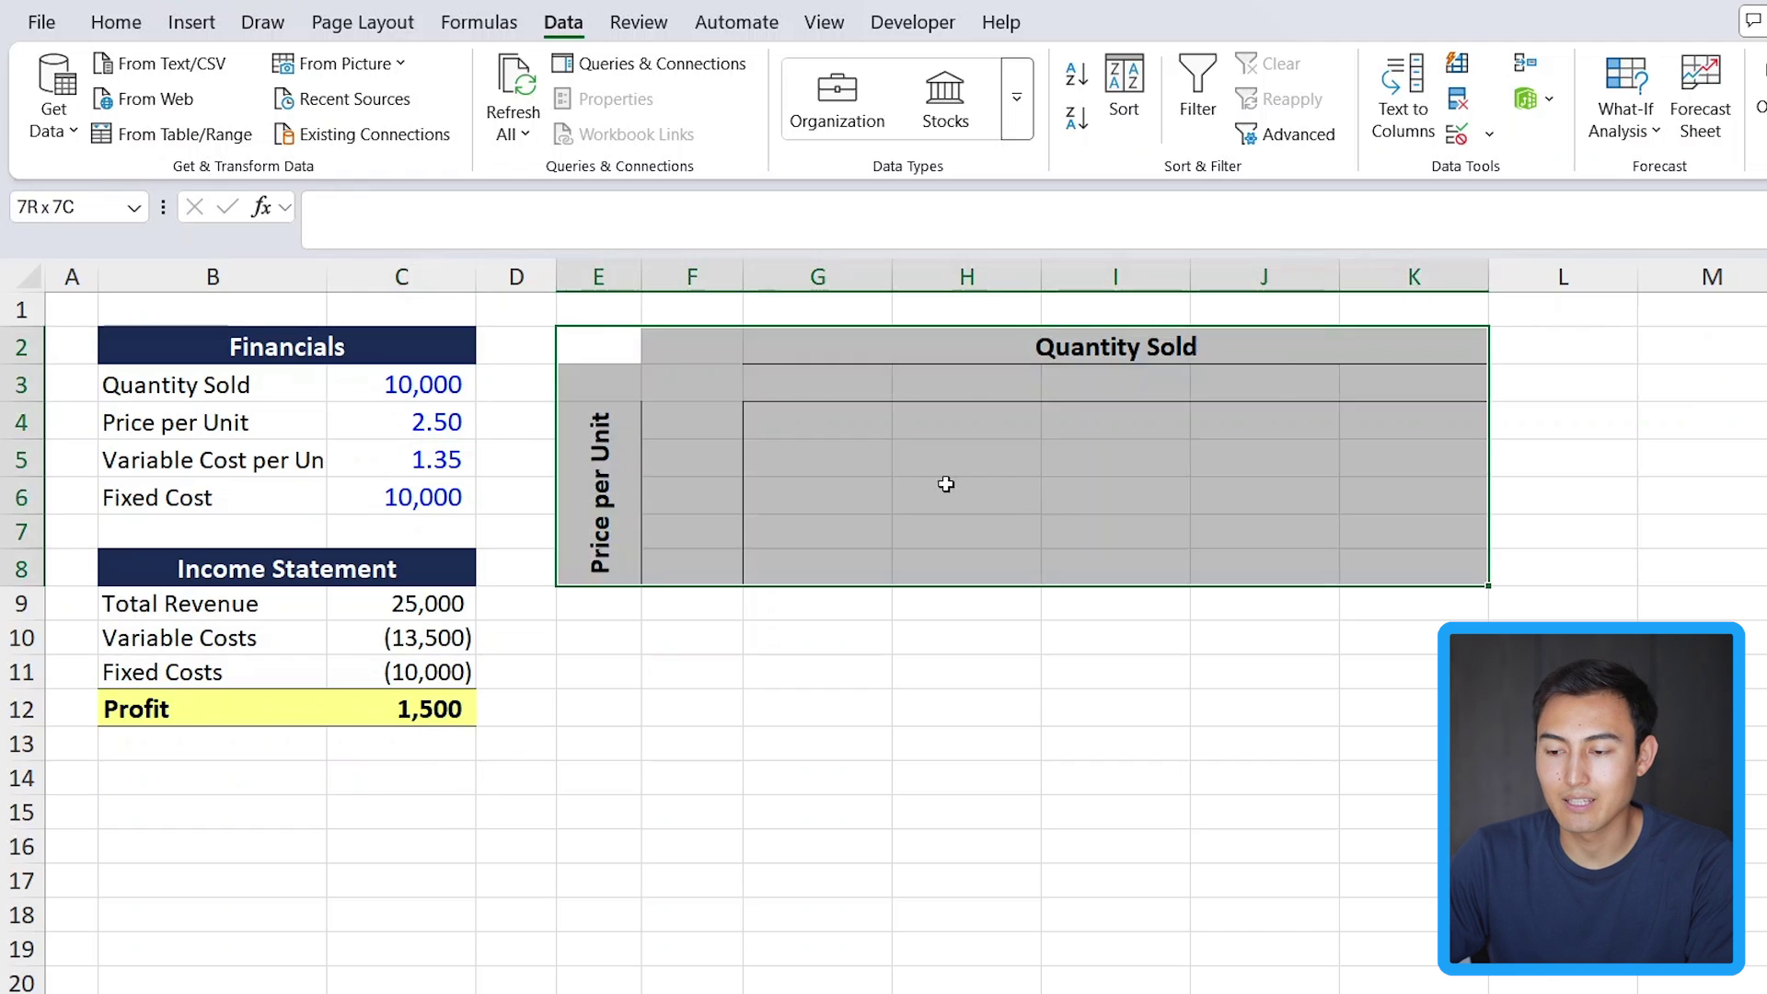
left_click(669, 426)
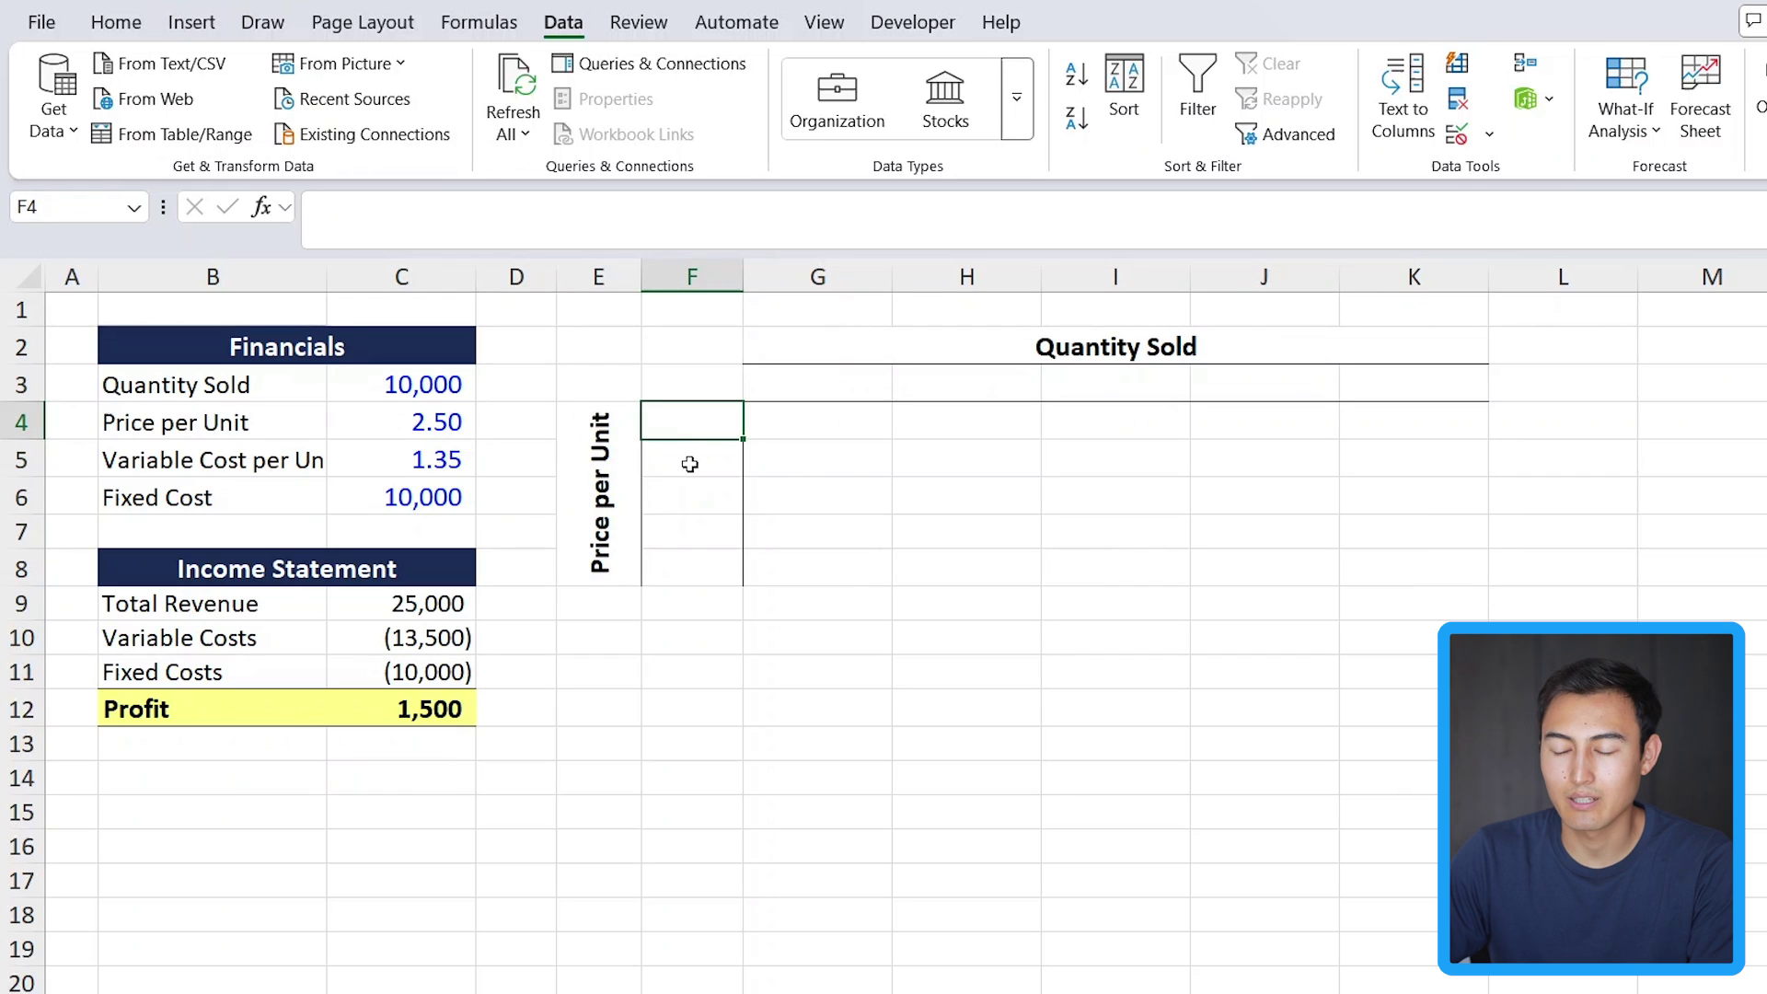
left_click(651, 451)
left_click(655, 497)
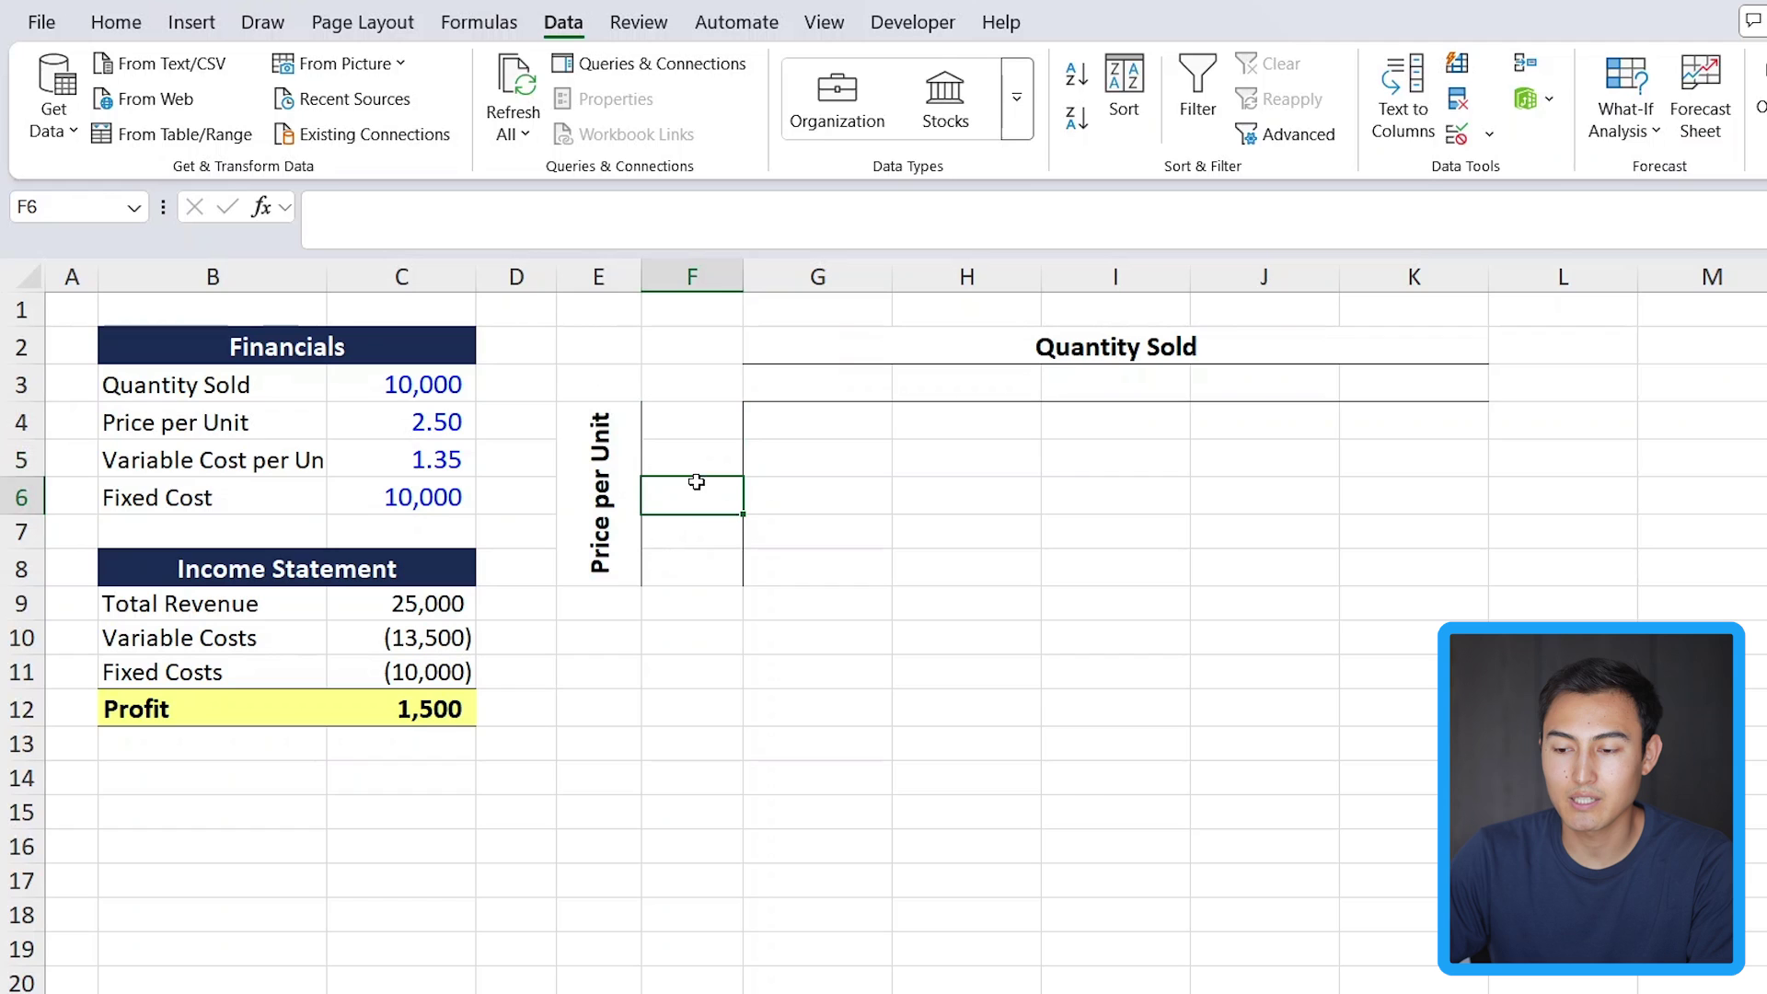
type("2.5")
key("Return")
left_click(677, 502)
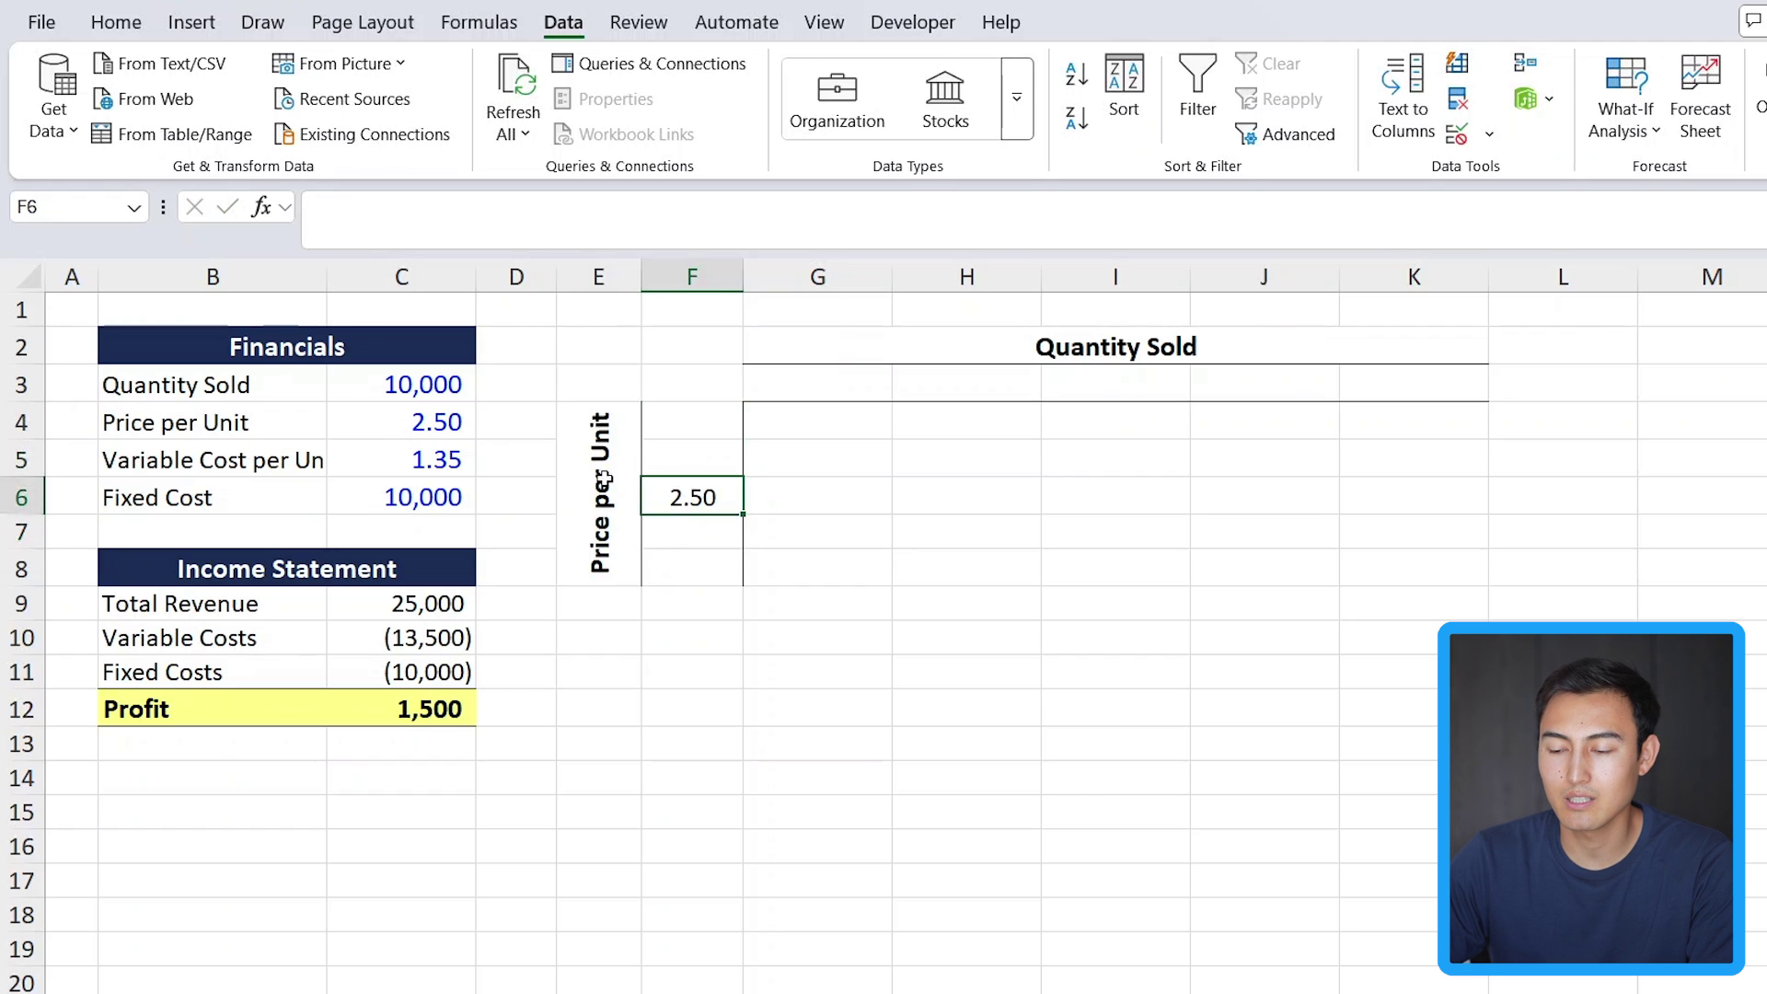
- Enter 10000 in cell I3 as the middle Quantity Sold of the sensitivity grid
key("Up")
key("Up")
key("Up")
key("Right")
key("Right")
key("Right")
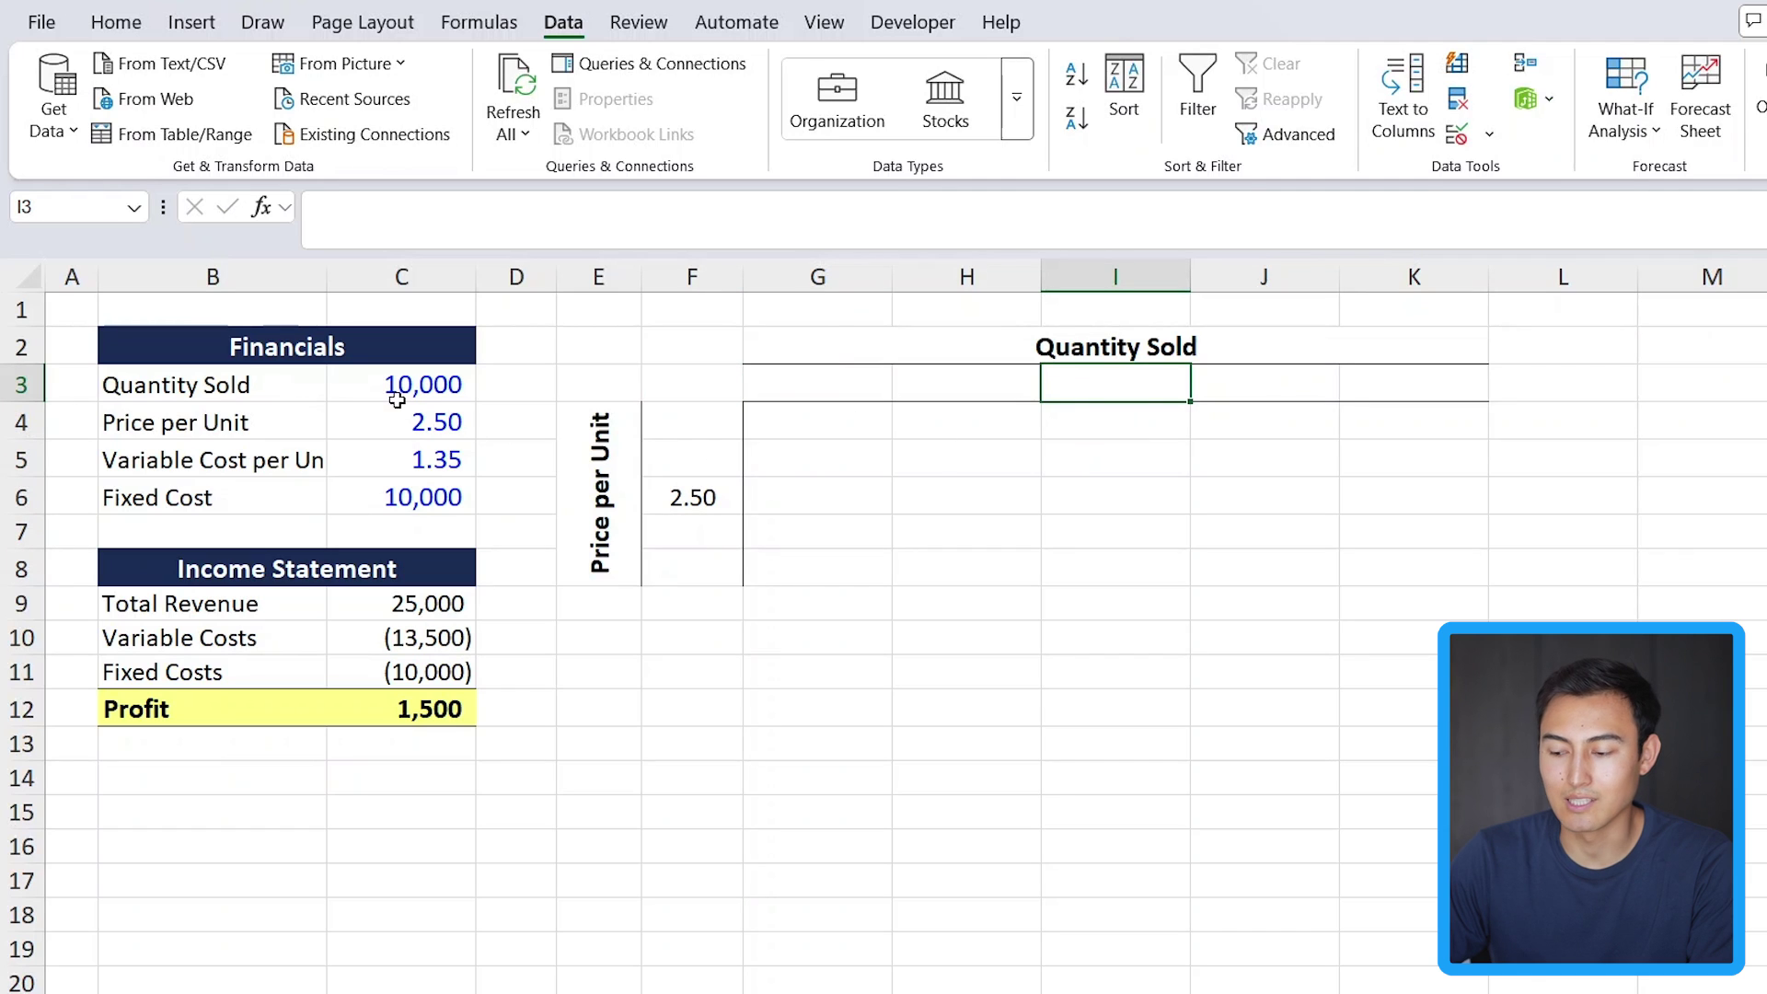
type("10000")
key("Return")
- Add the higher quantities by entering =I3+500 in J3 and filling the formula into K3
key("Up")
key("Right")
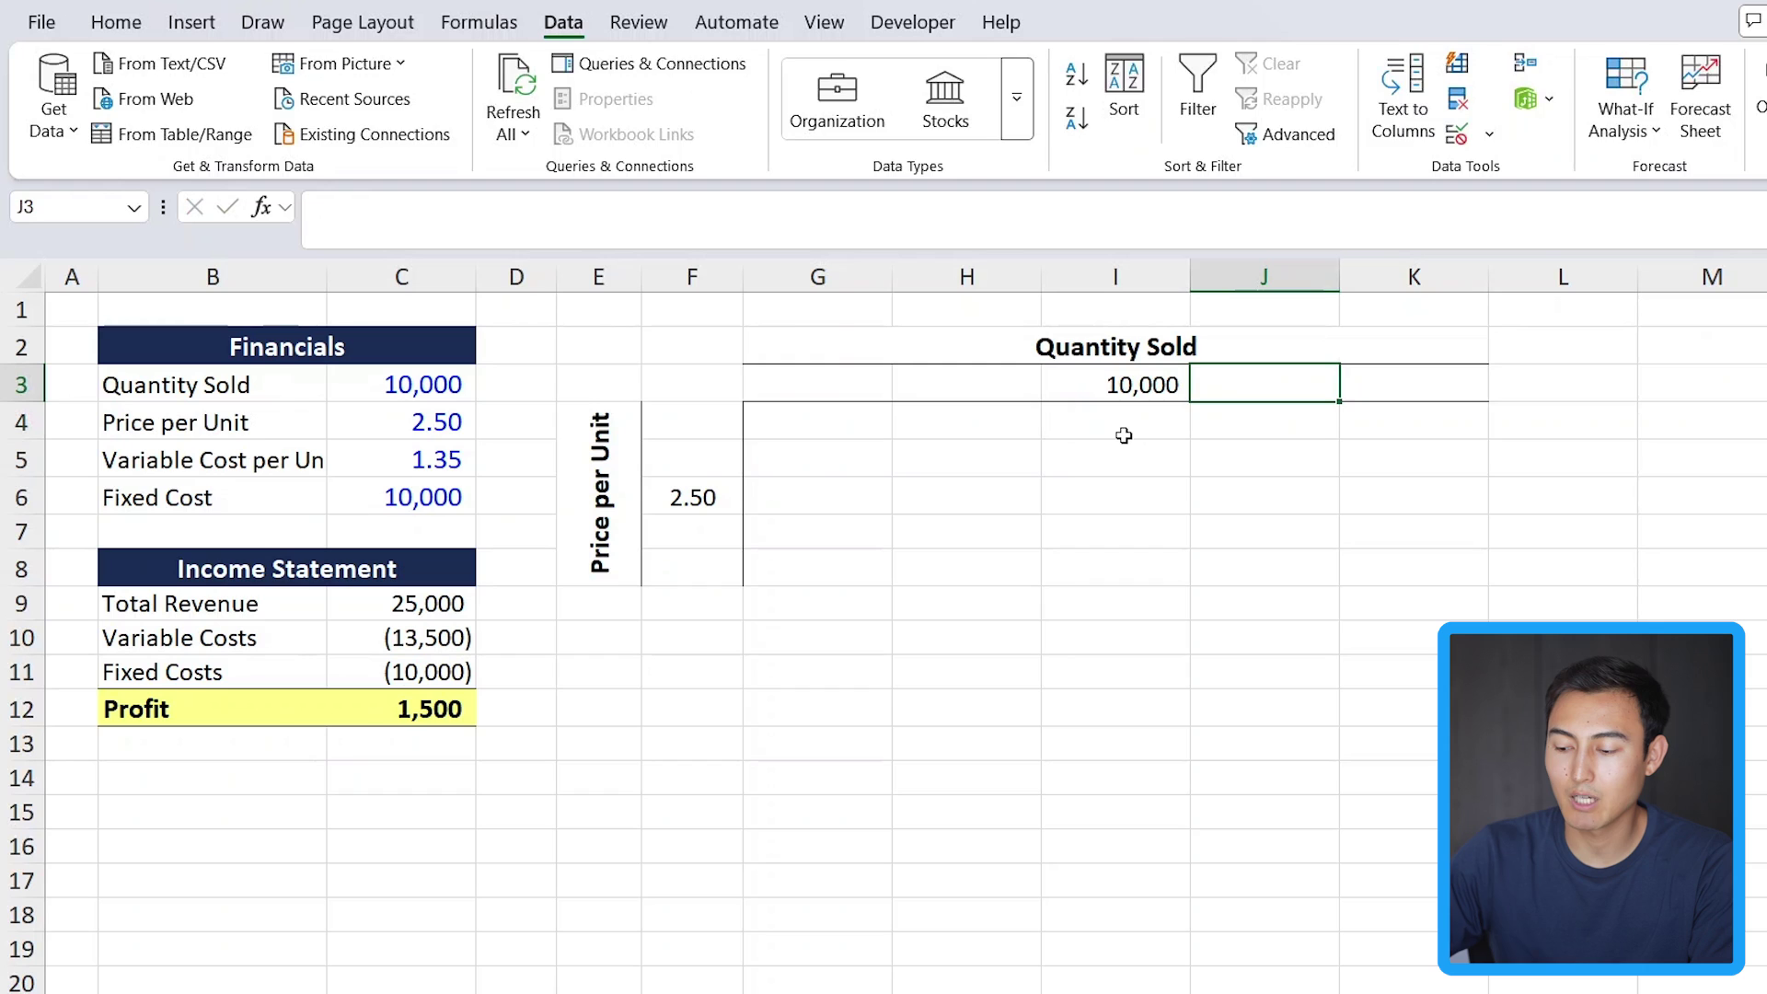
type("=")
key("Left")
type("+500")
key("Return")
key("Up")
key("Right")
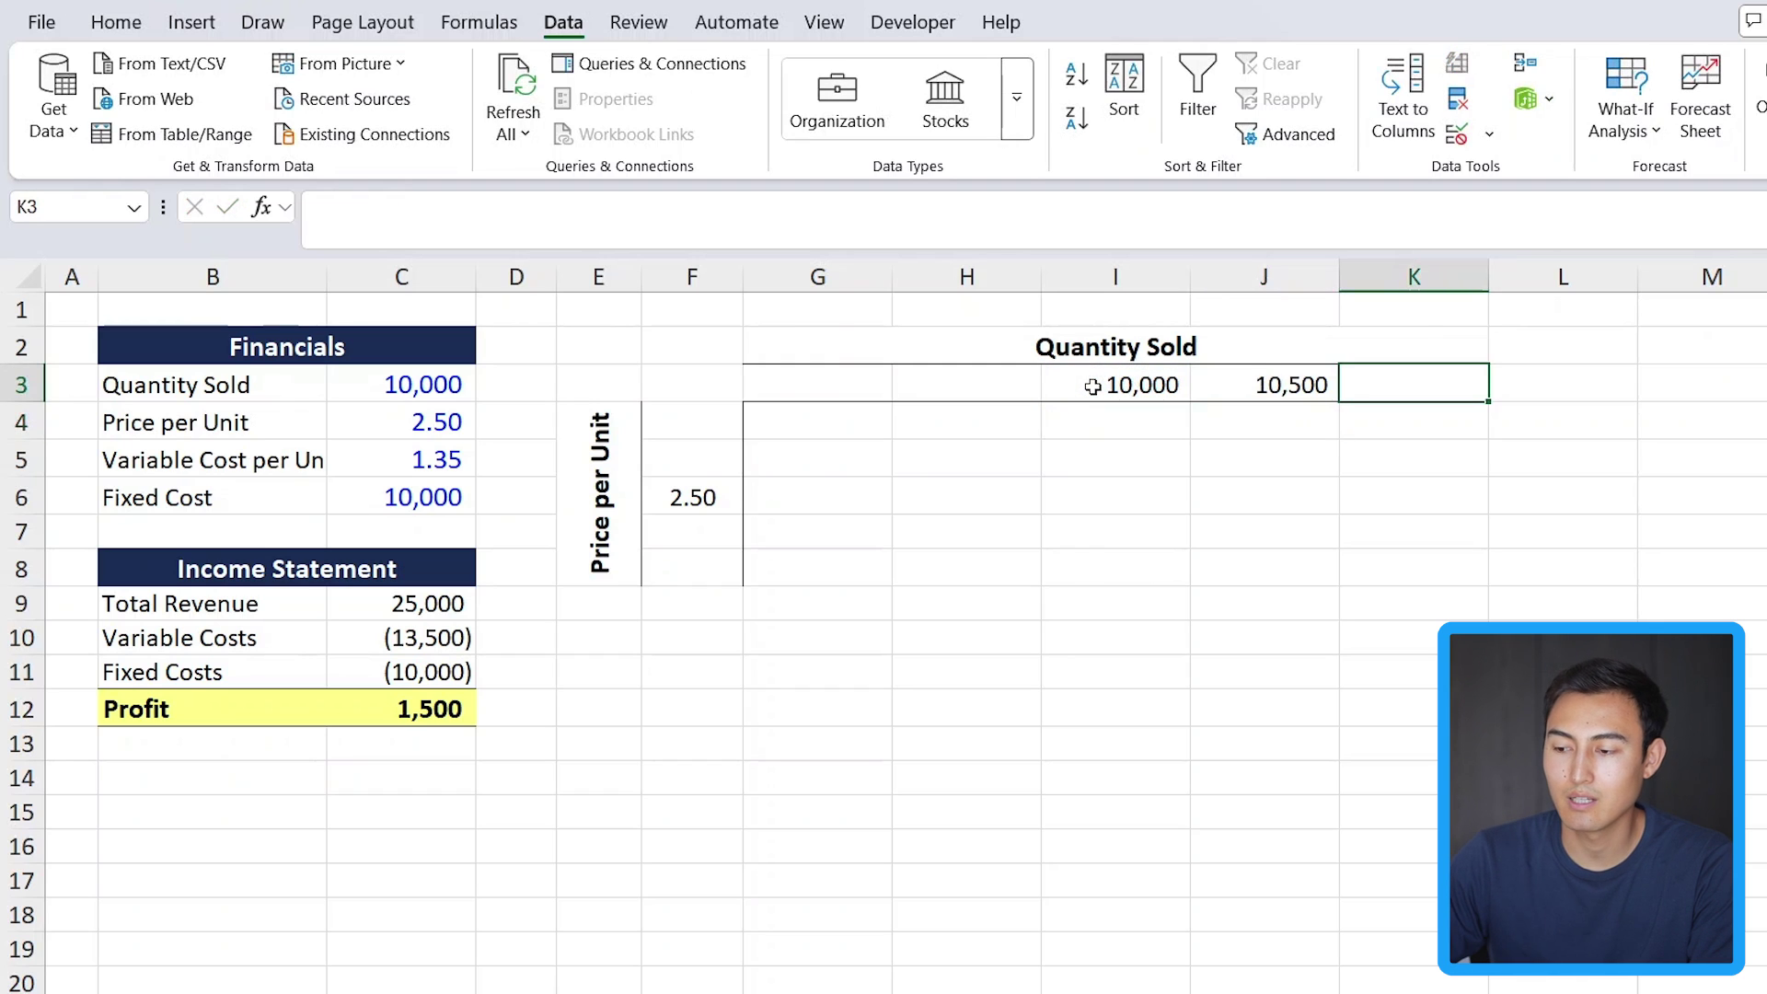
key("ctrl+r")
- Add the lower quantities by entering =I3-500 in H3 and copying the formula to G3
key("Left")
key("Left")
key("Left")
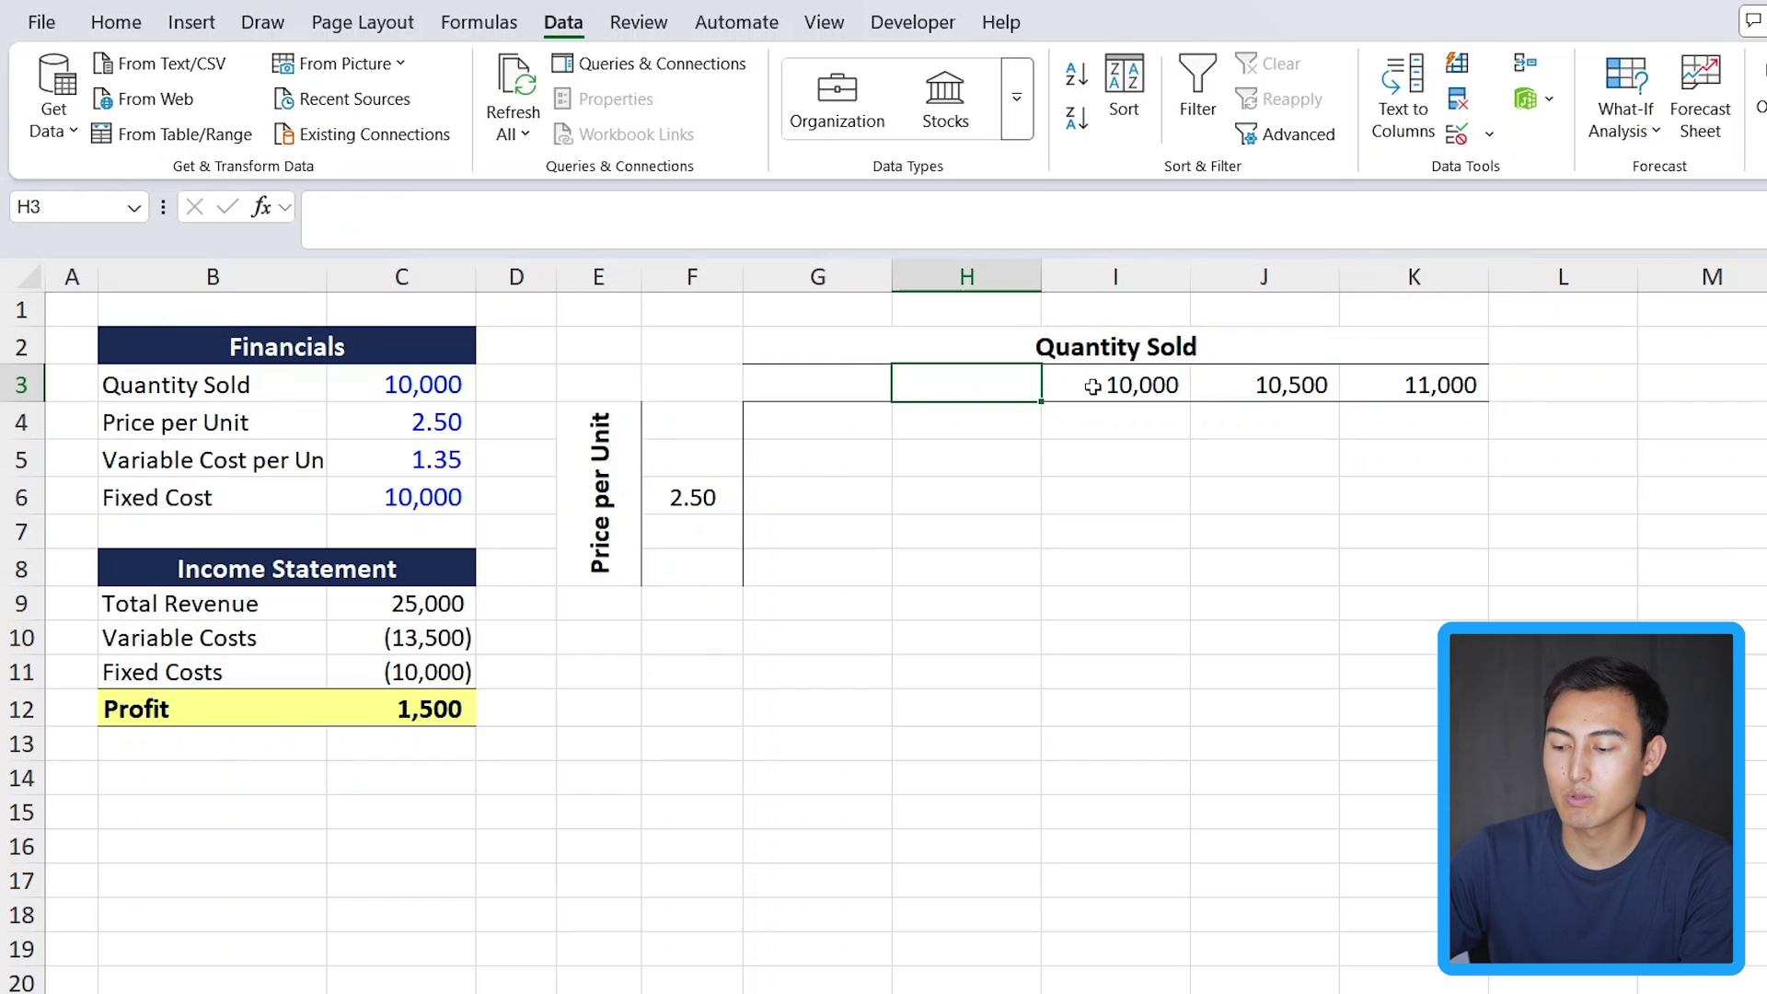
type("=")
key("Right")
type("-500")
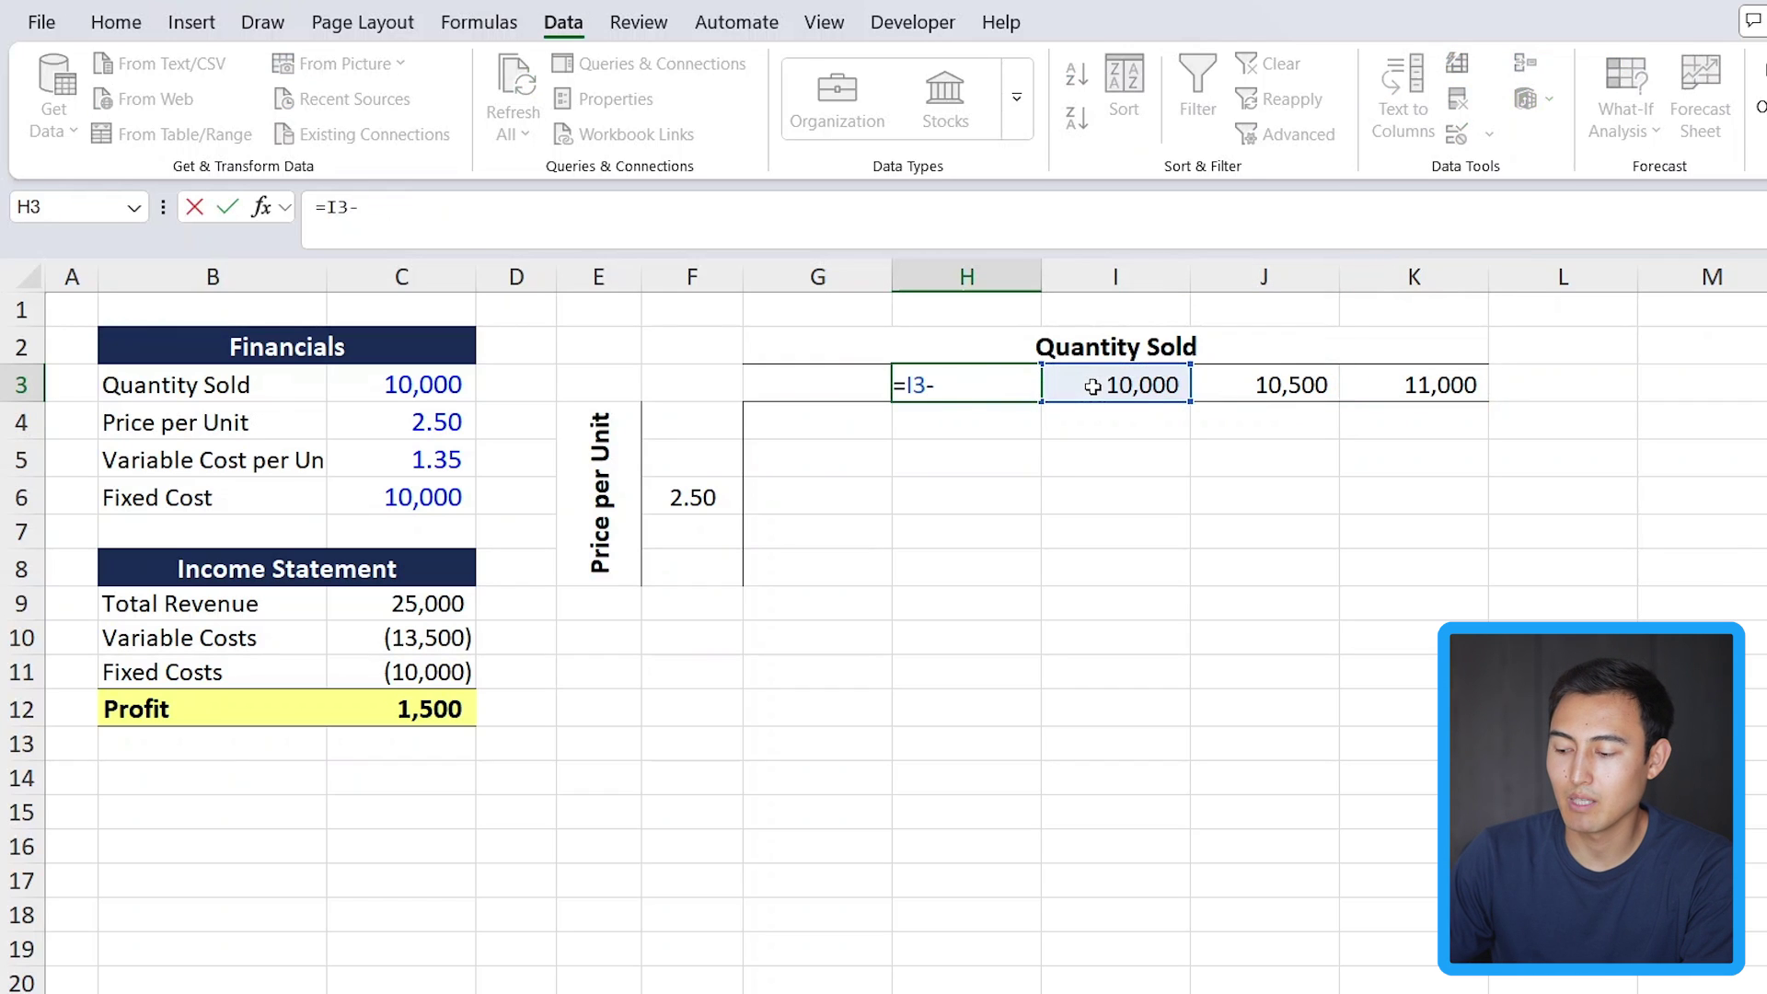
key("Return")
key("Up")
key("ctrl+c")
key("Left")
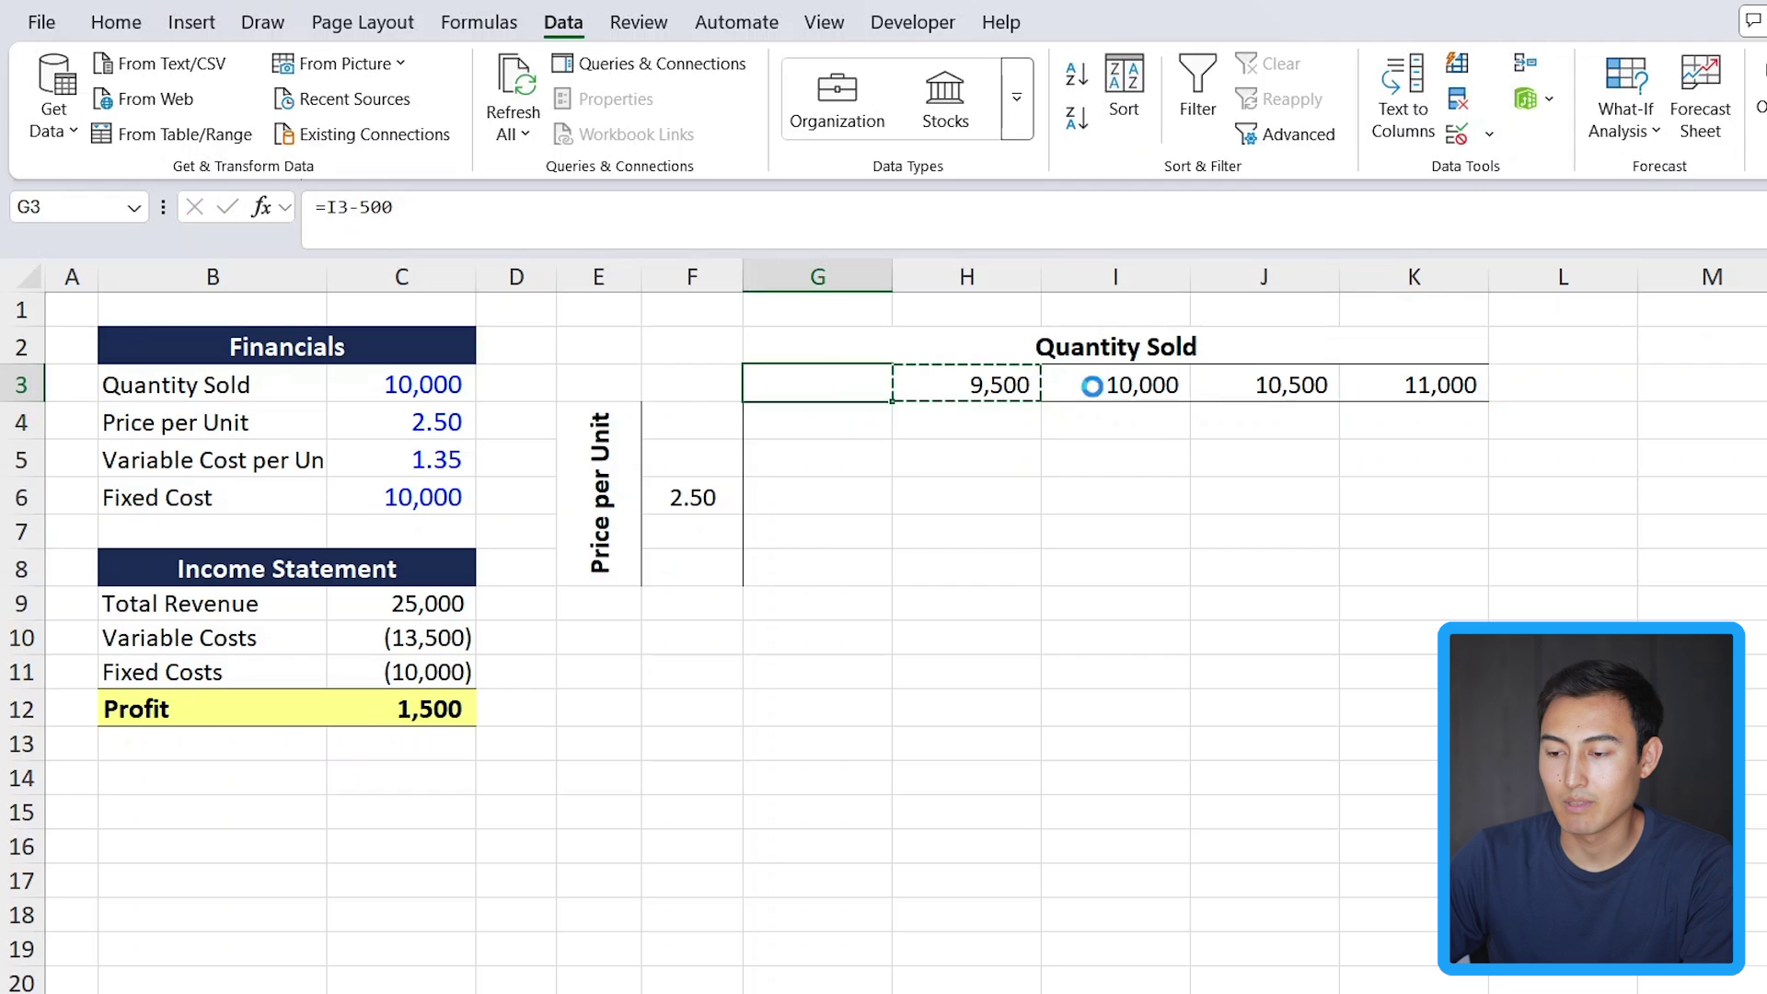
key("ctrl+v")
- Add the higher unit prices by entering =F6+0.5 in F5 and copying the formula to F4
key("Left")
key("Down")
key("Down")
key("Escape")
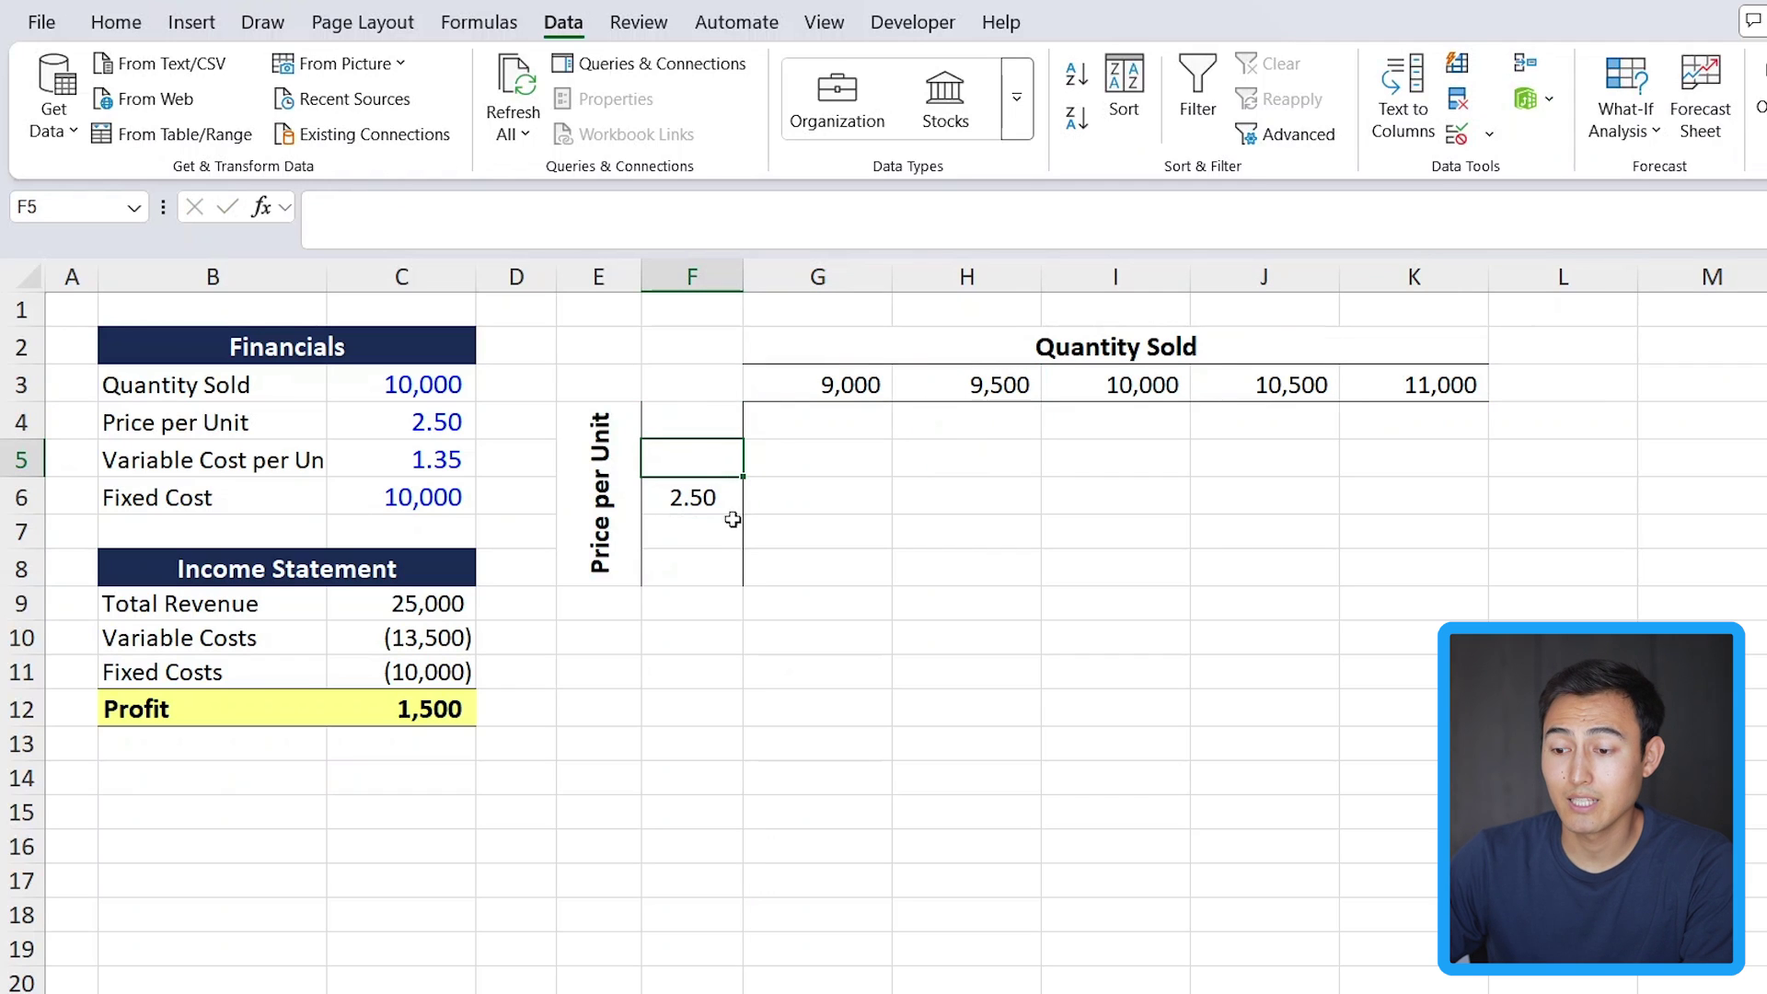
type("=")
key("Down")
type("+0.5")
key("Return")
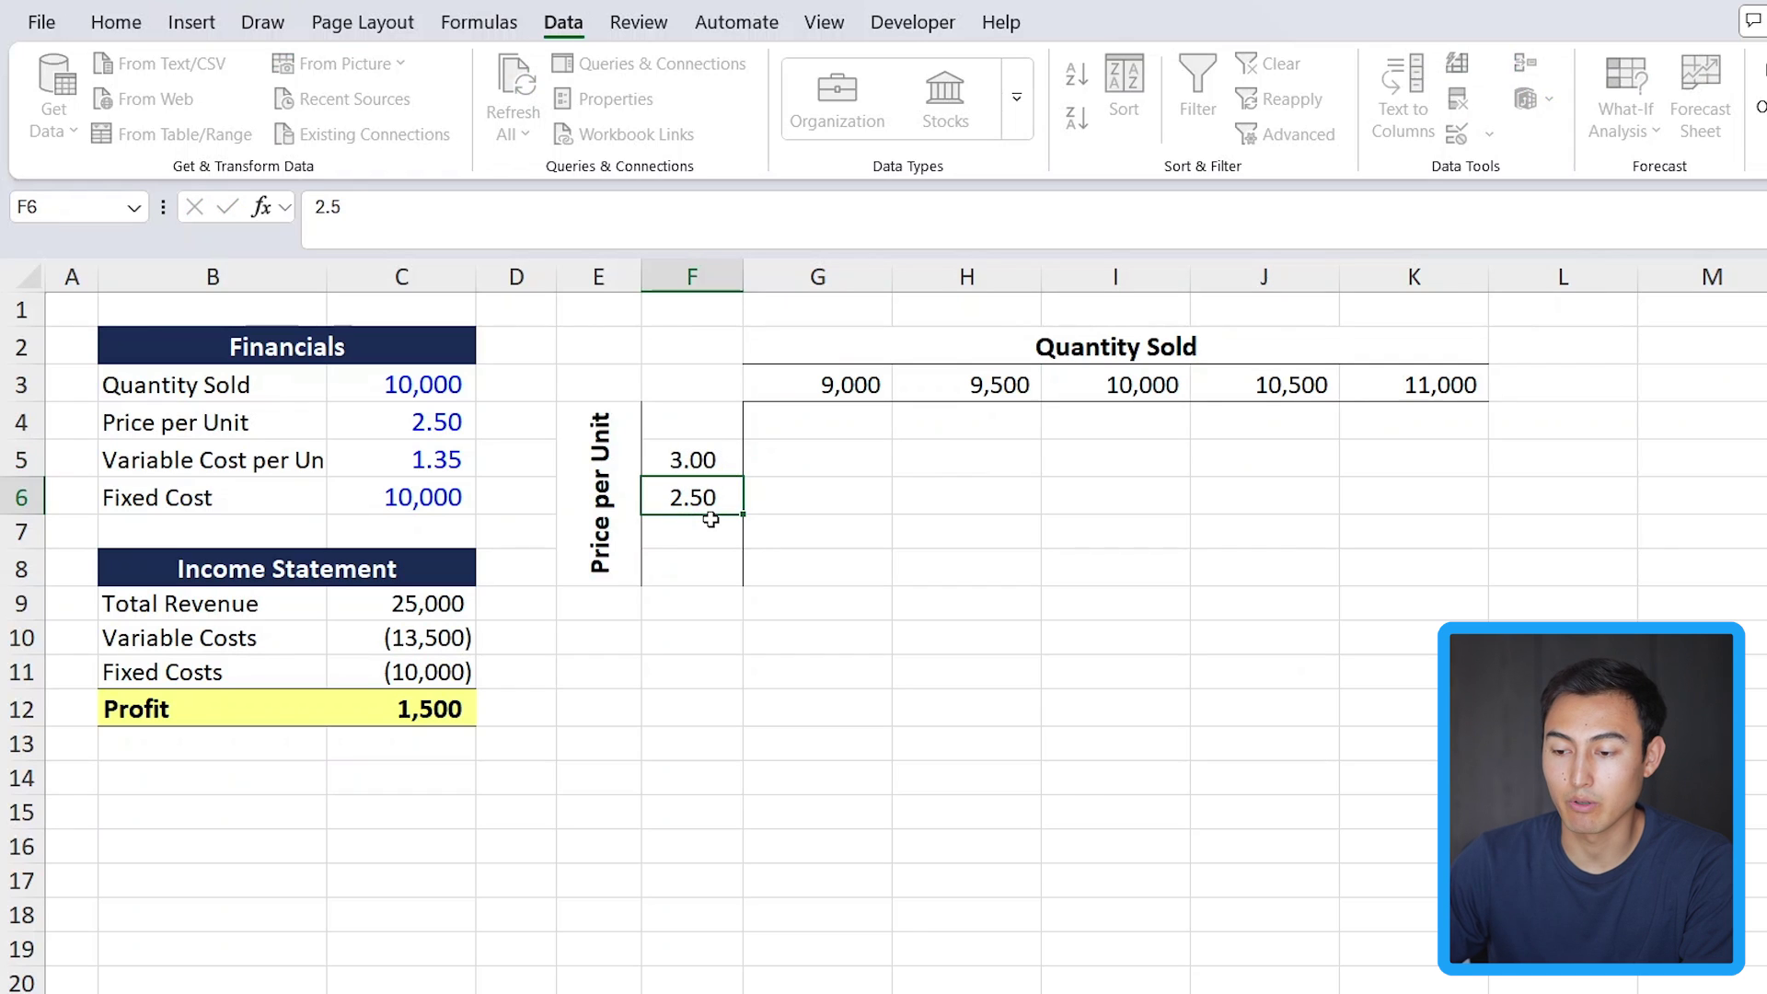
key("Up")
key("ctrl+c")
key("Up")
key("ctrl+v")
- Clear the copy selection and enter =F6-0.5 in F7 as the next lower unit price
key("Down")
key("Down")
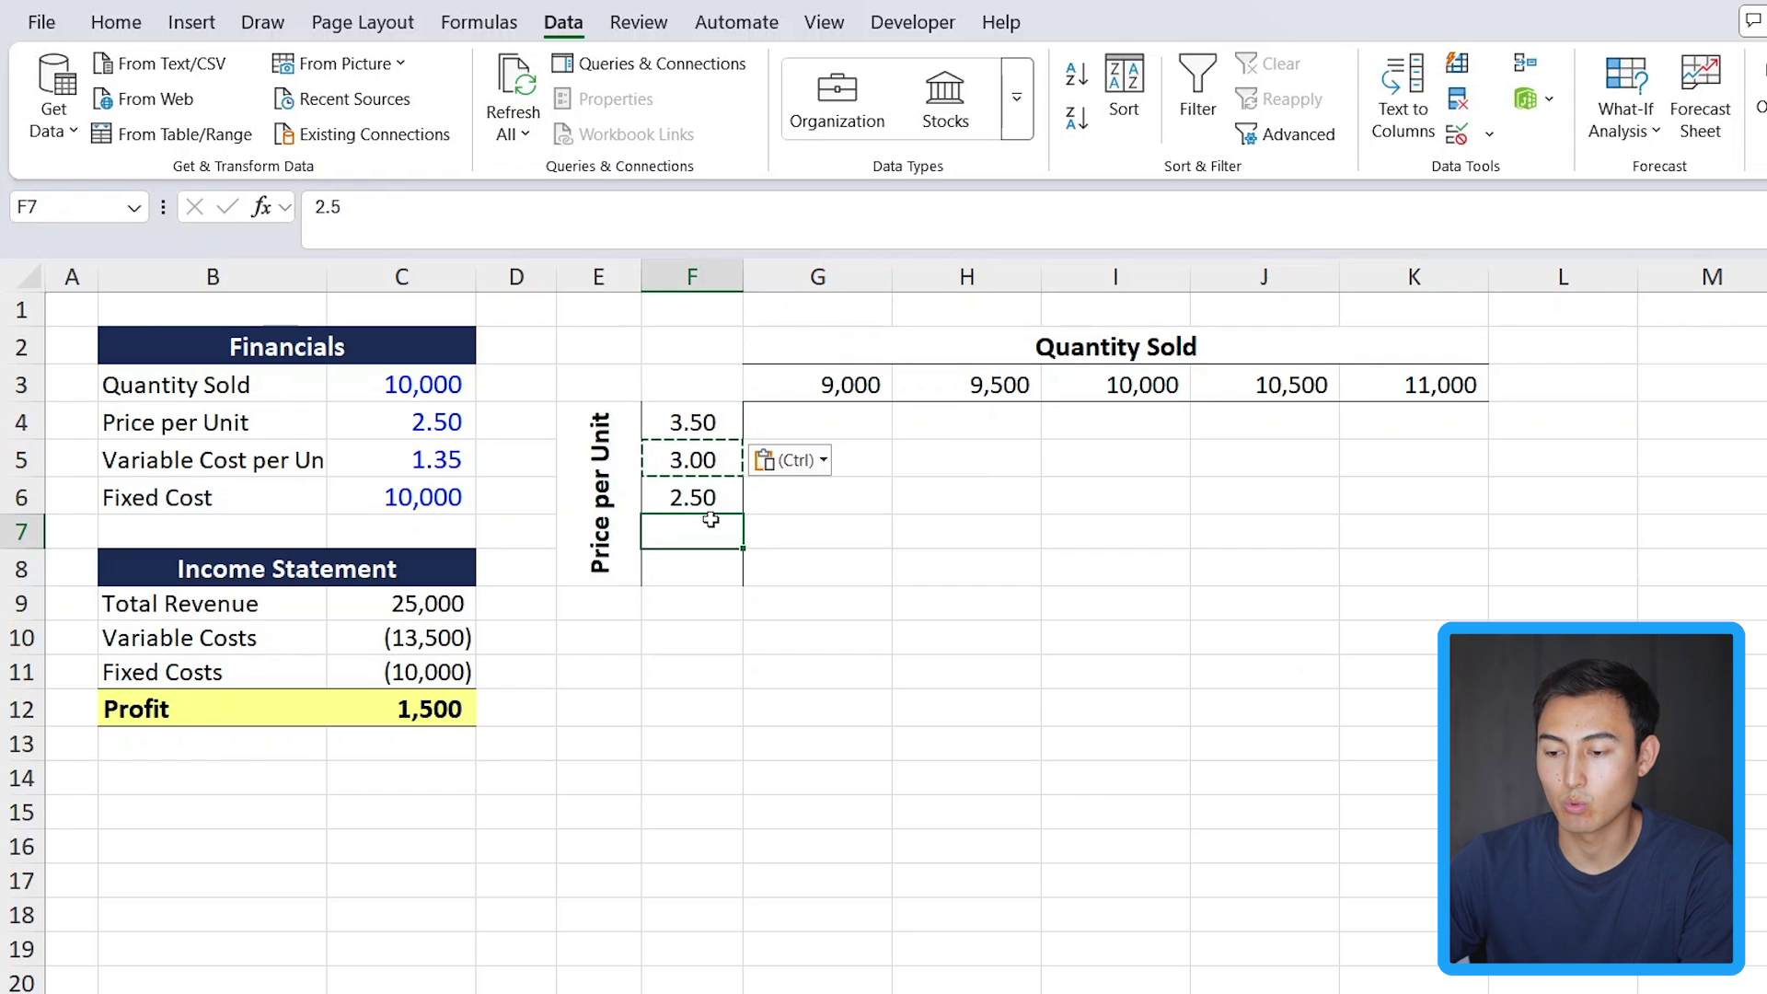
key("Escape")
type("=")
key("Up")
type("-0.5")
key("Return")
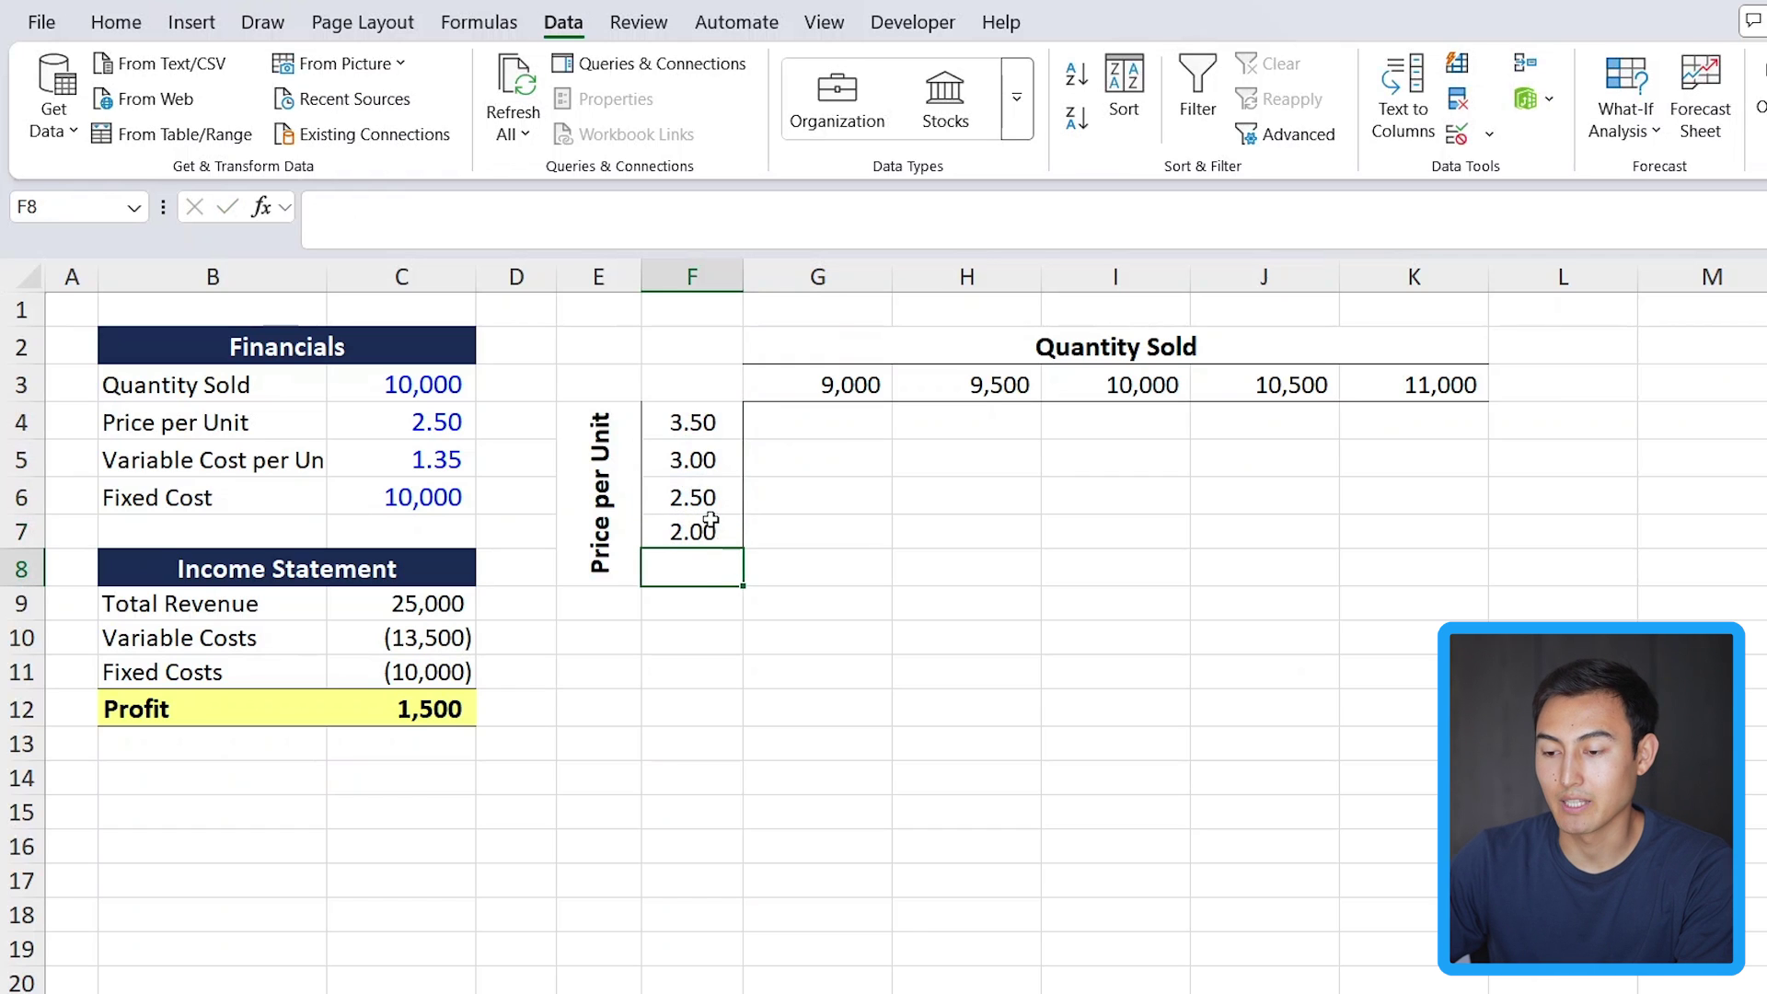
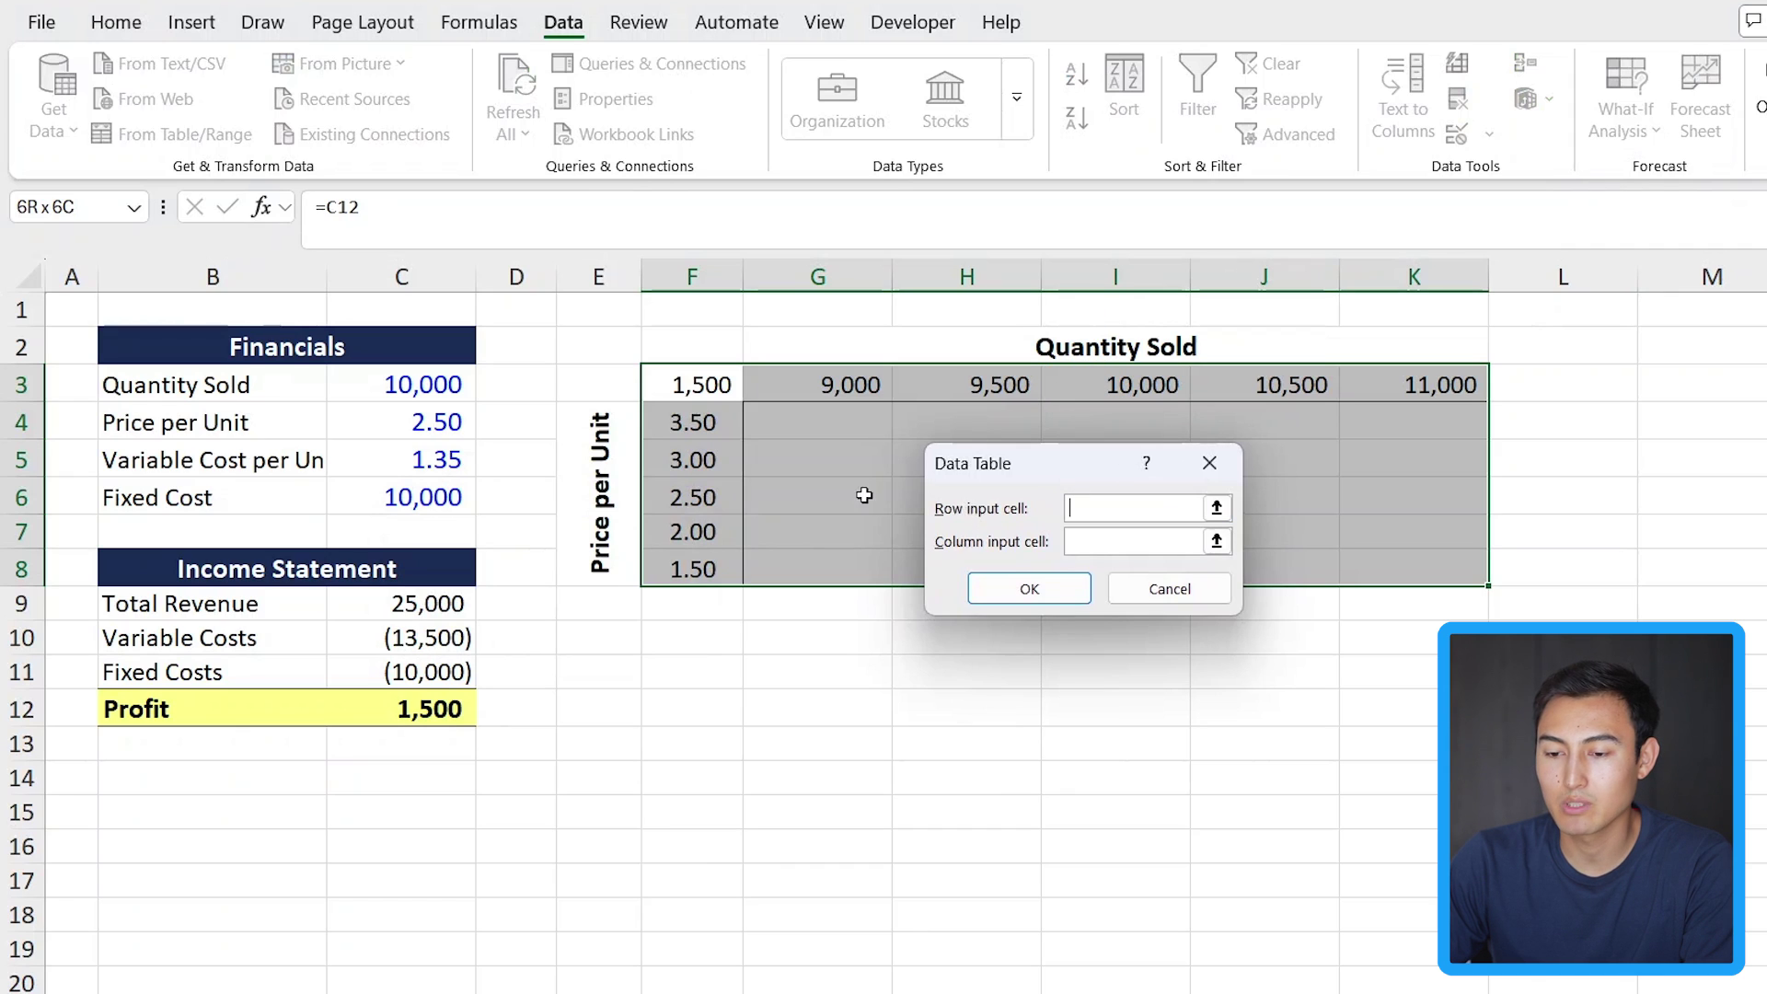
- Create the data table with C3 as row input cell and C4 as column input cell, and check its middle result
left_click(362, 396)
key("Tab")
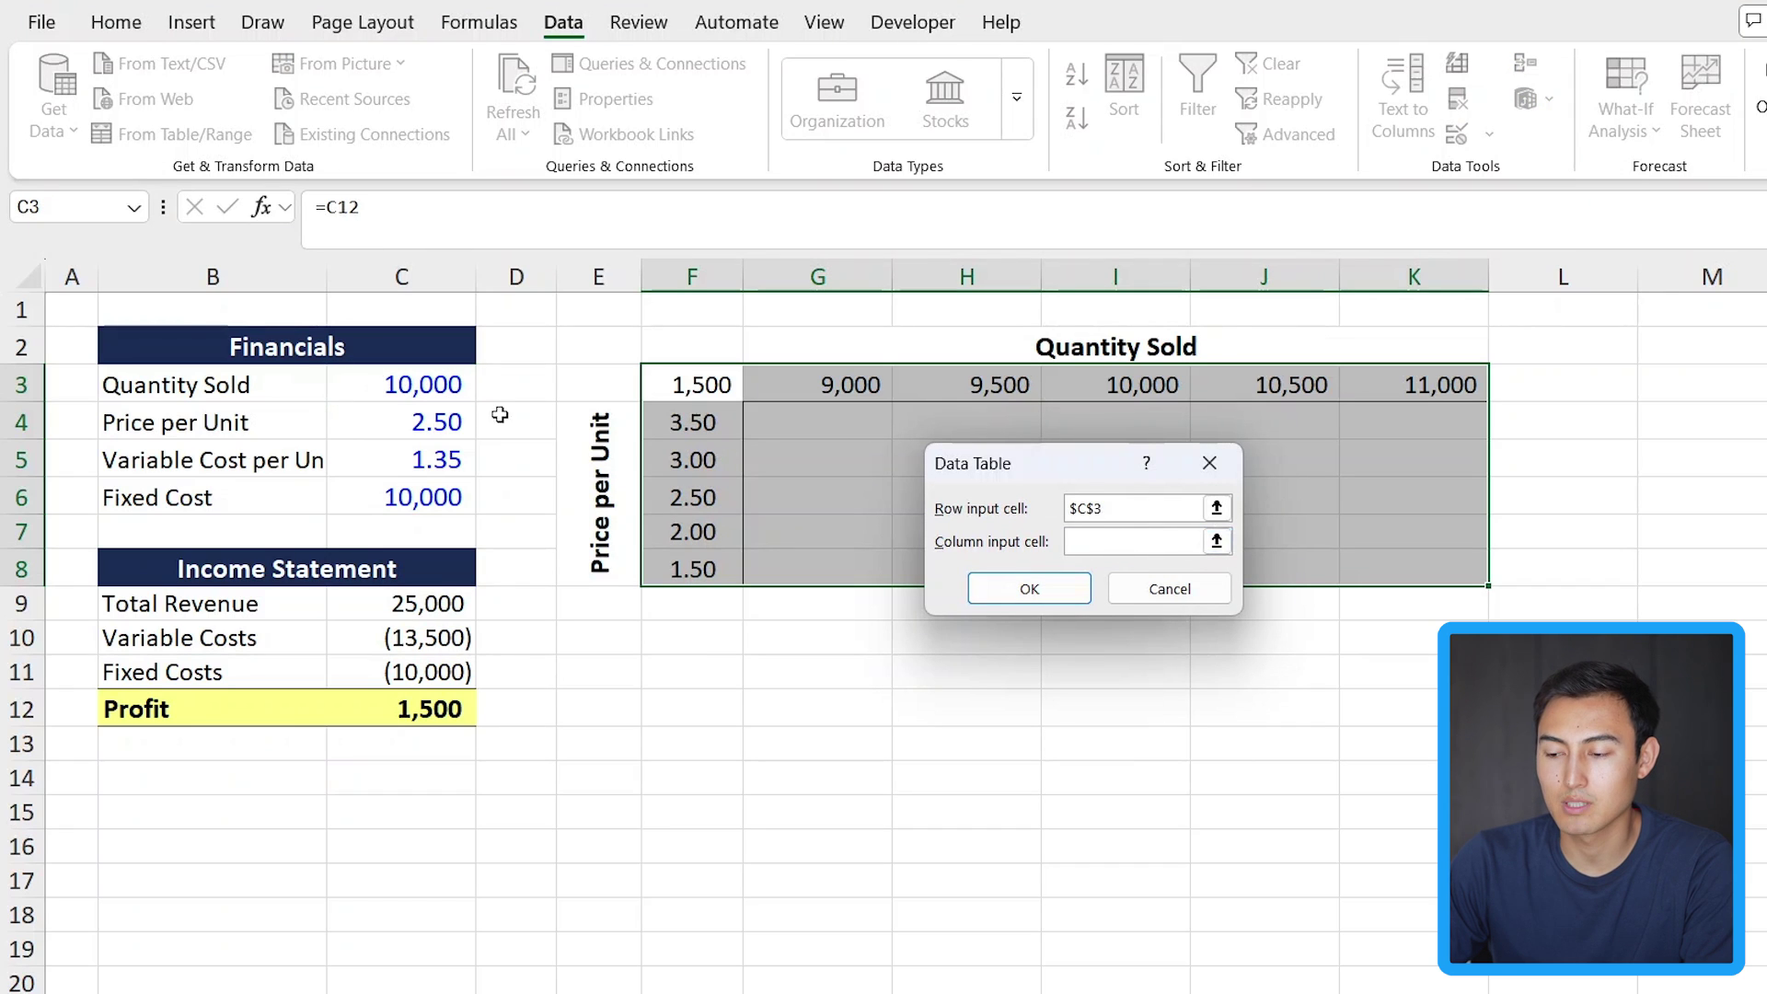
left_click(383, 424)
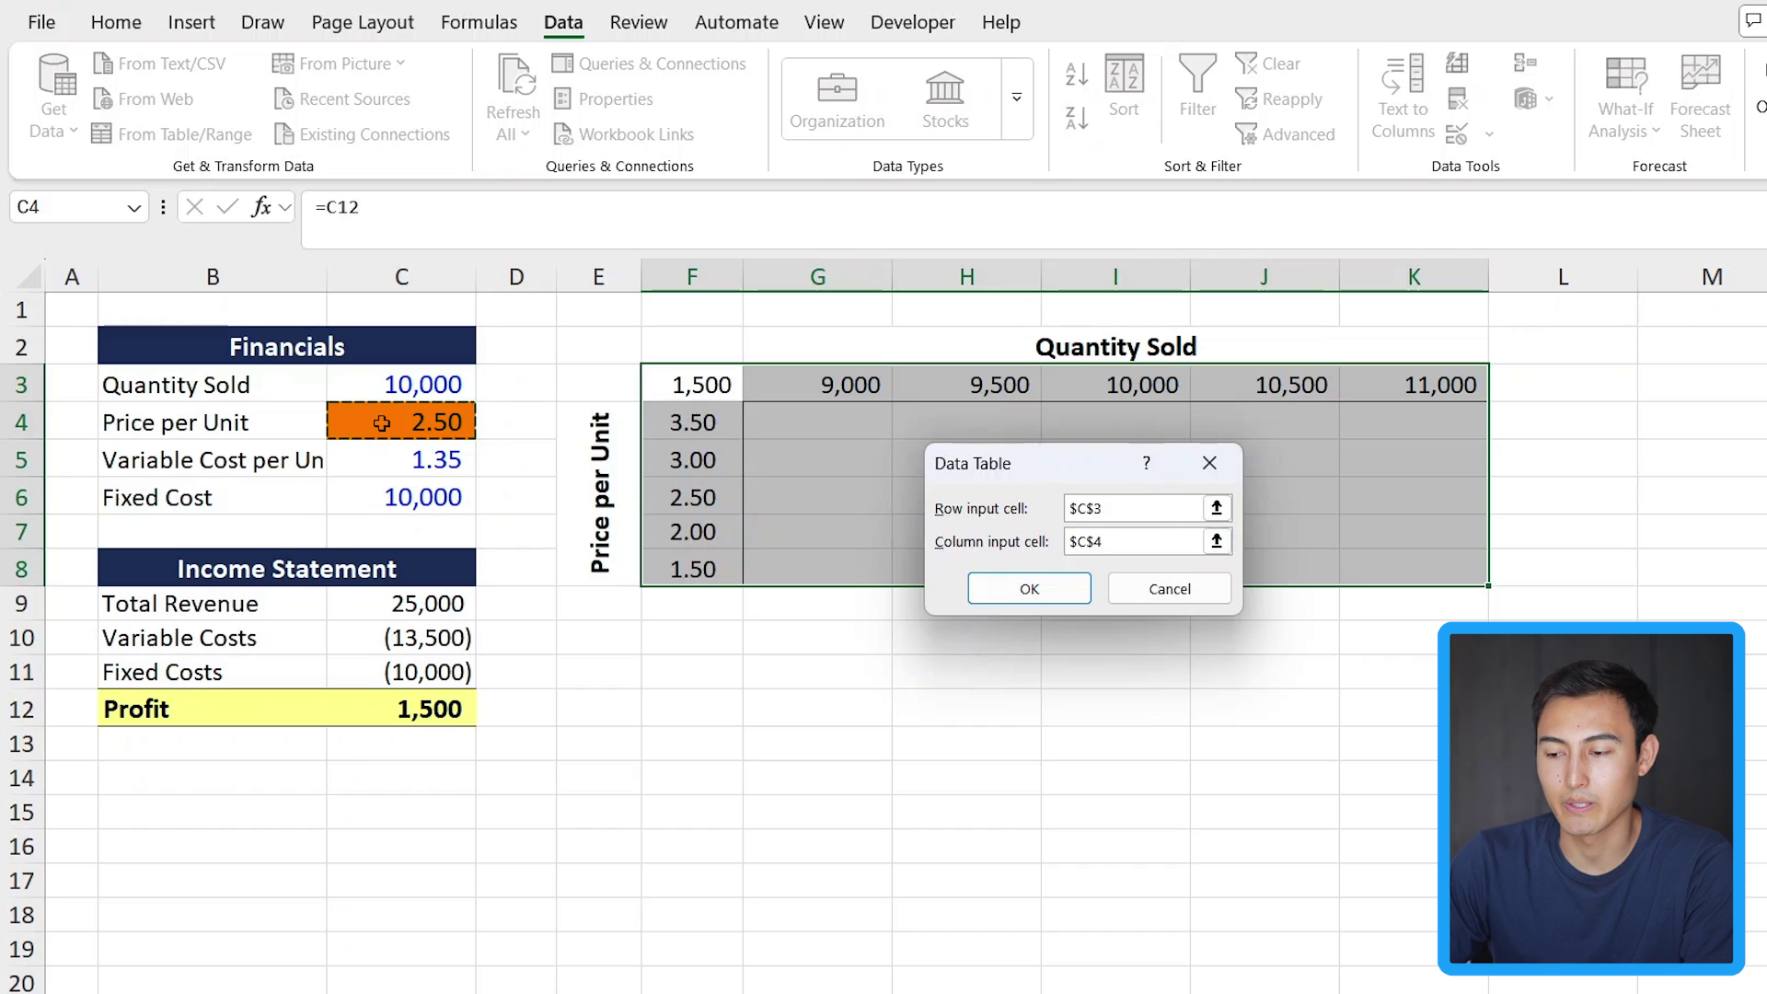
left_click(1008, 593)
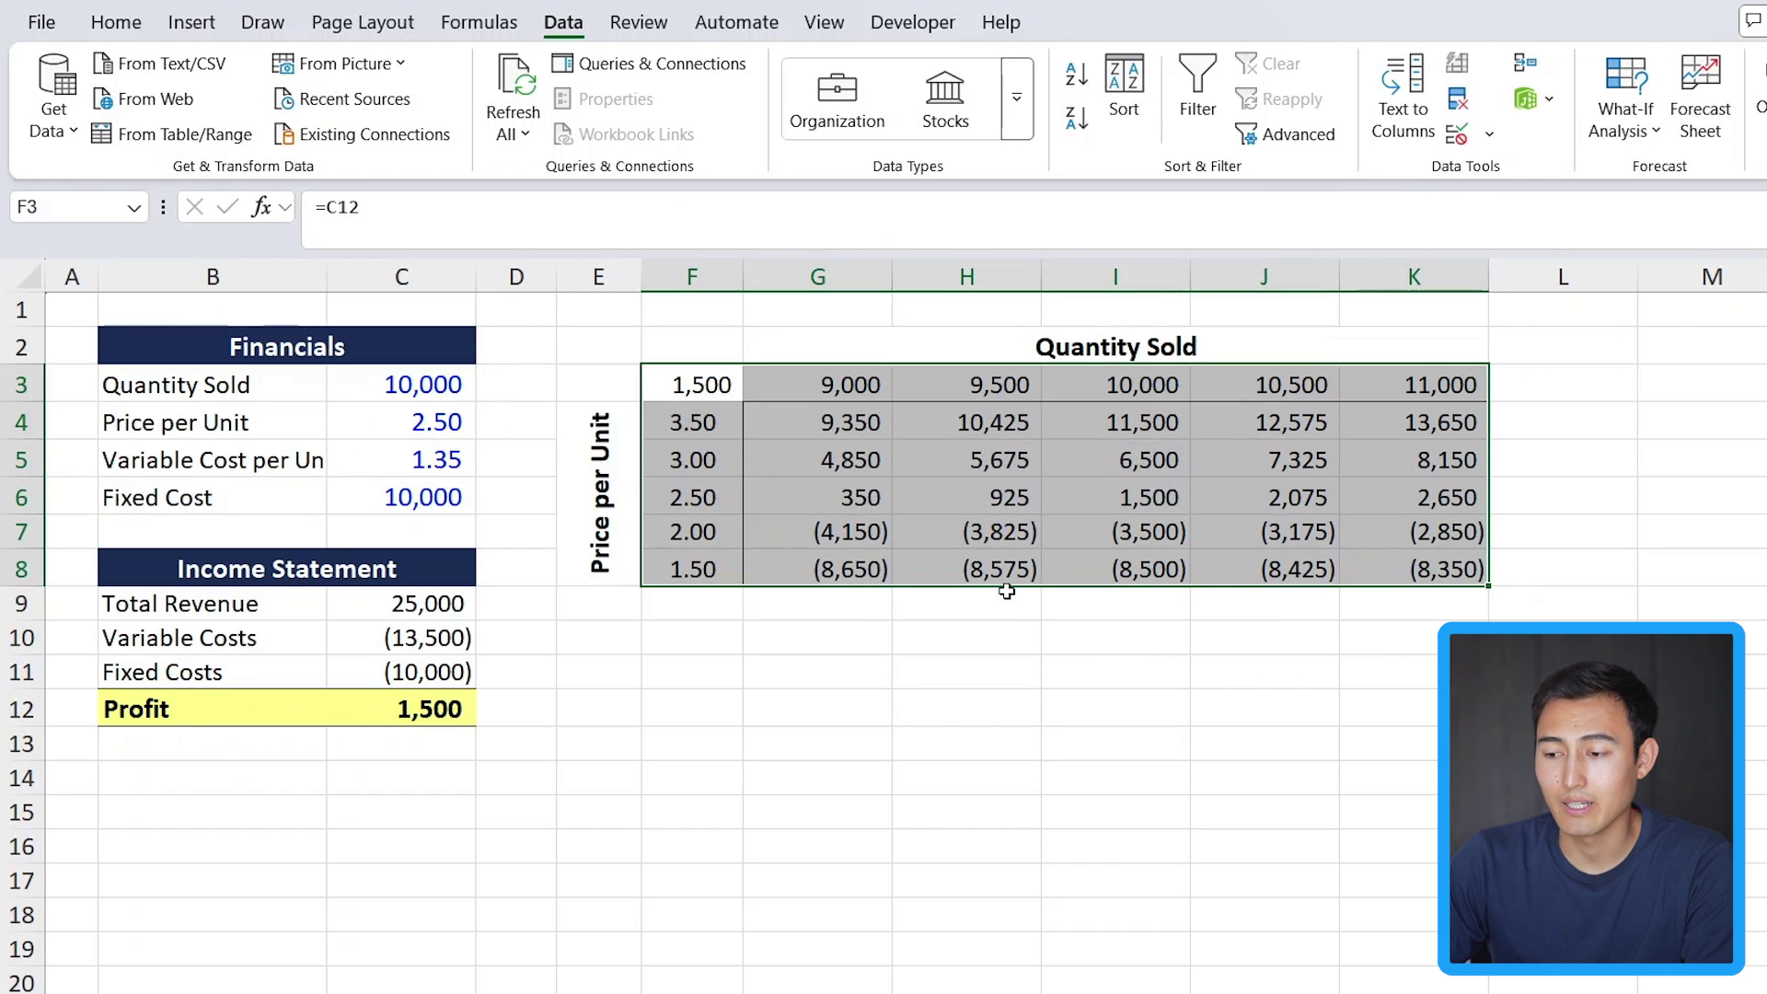
left_click(1104, 496)
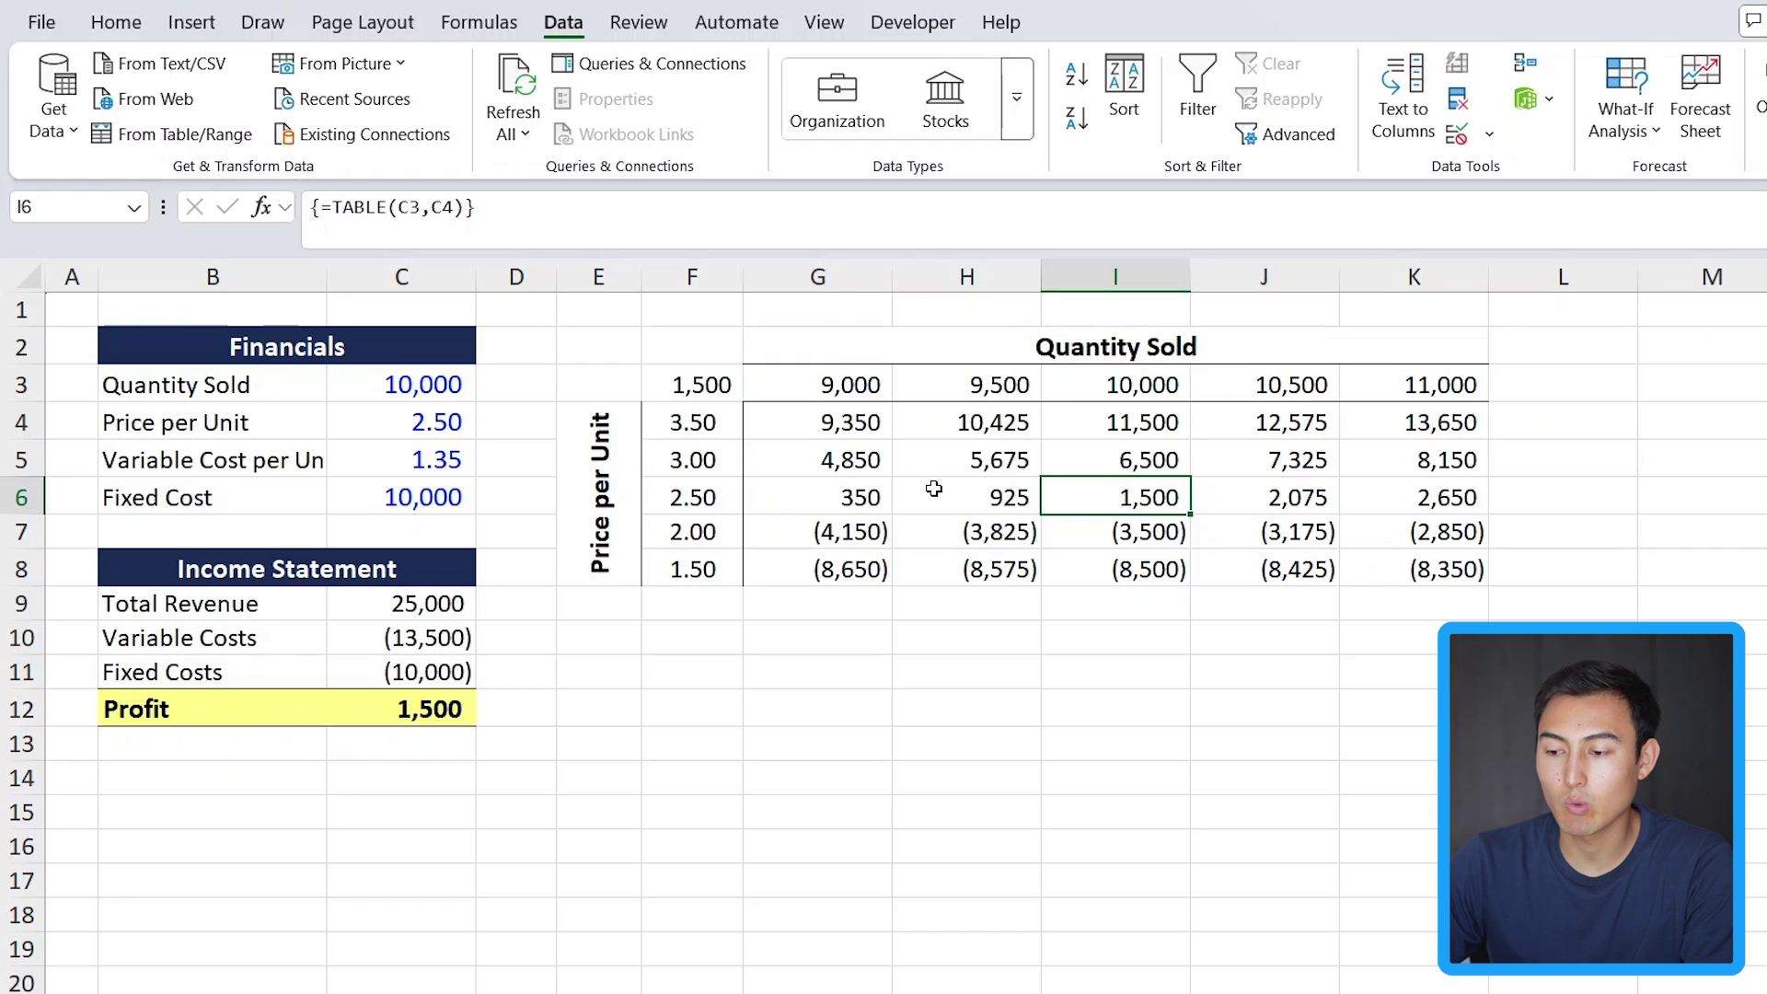
- Try deleting the profit link in F3 to test the data table's dependence on it, and undo the deletion
key("Right")
key("Down")
key("Up")
key("Up")
key("Left")
key("Down")
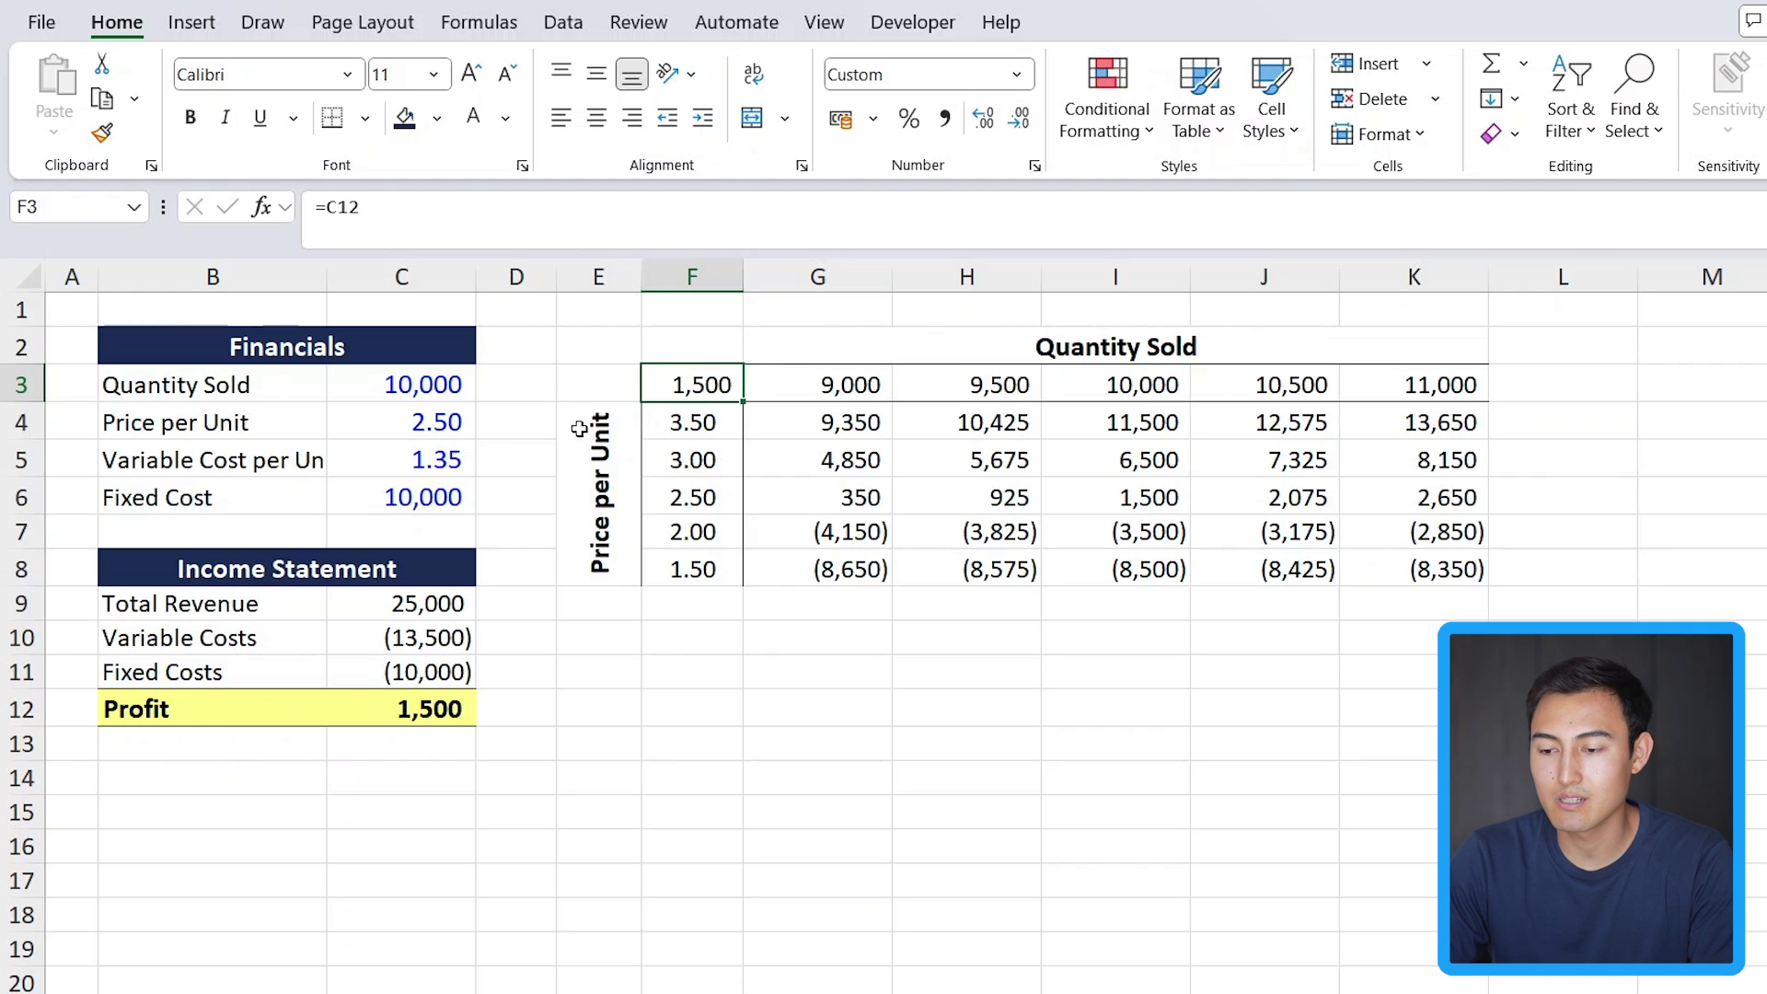
key("Delete")
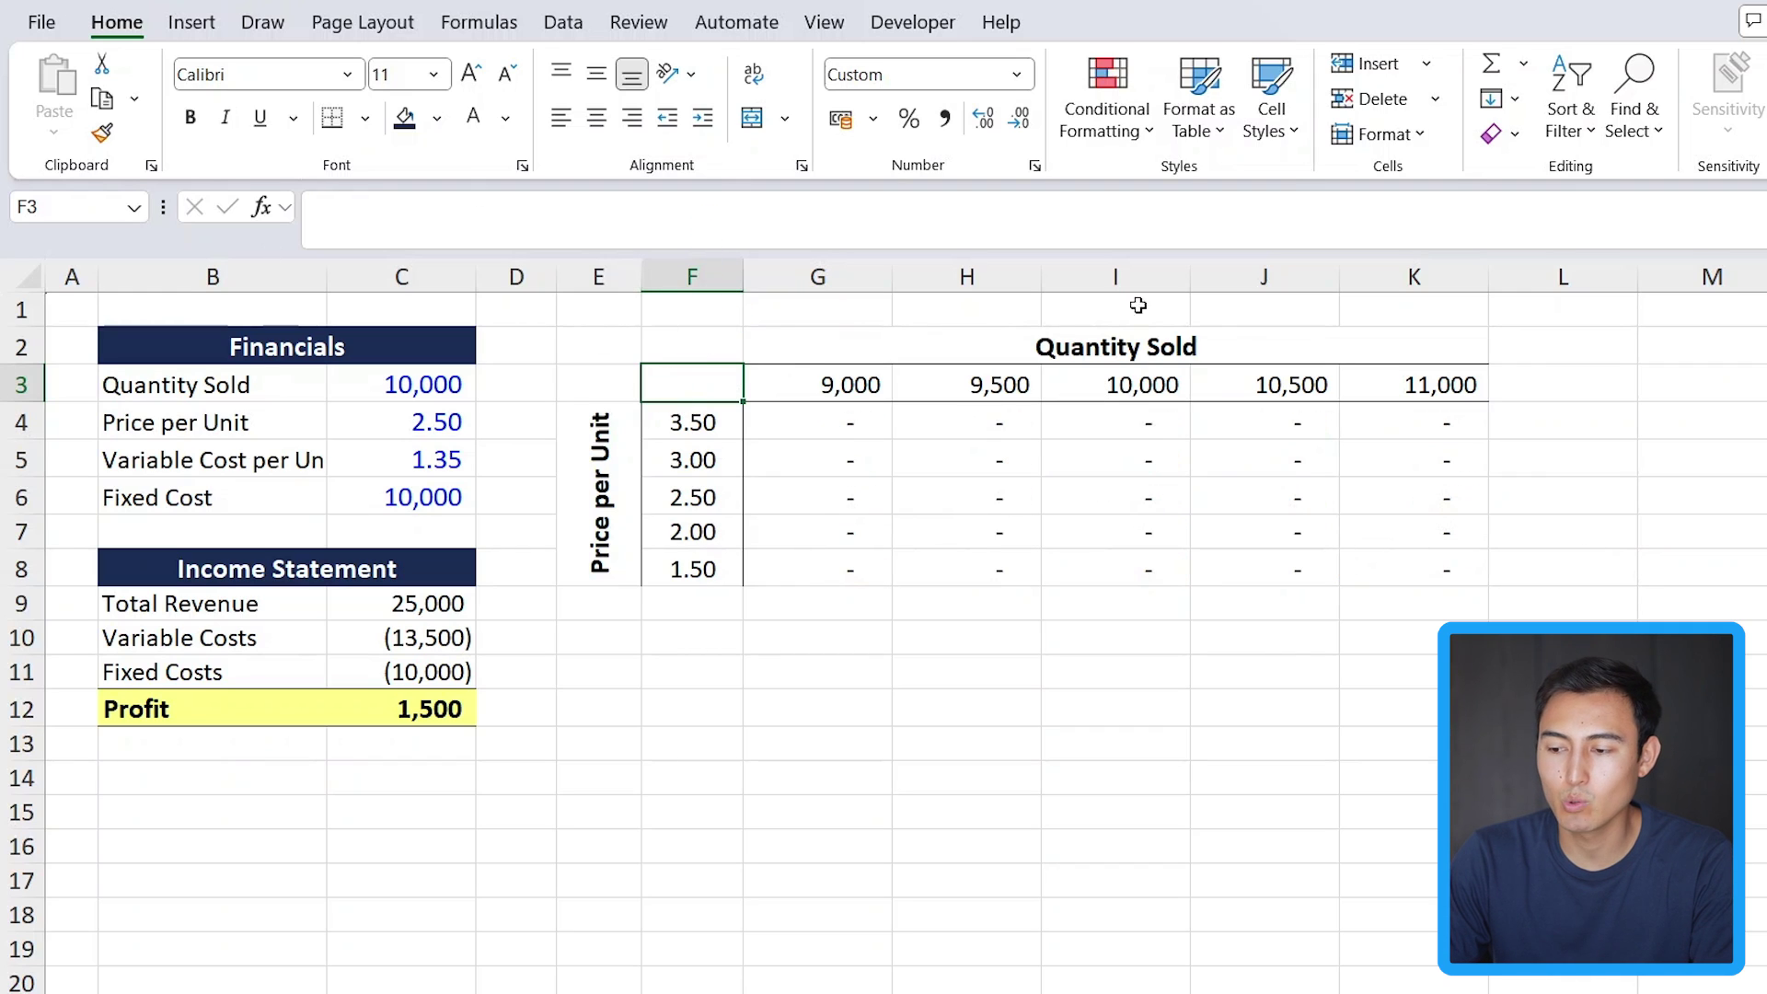
key("ctrl+z")
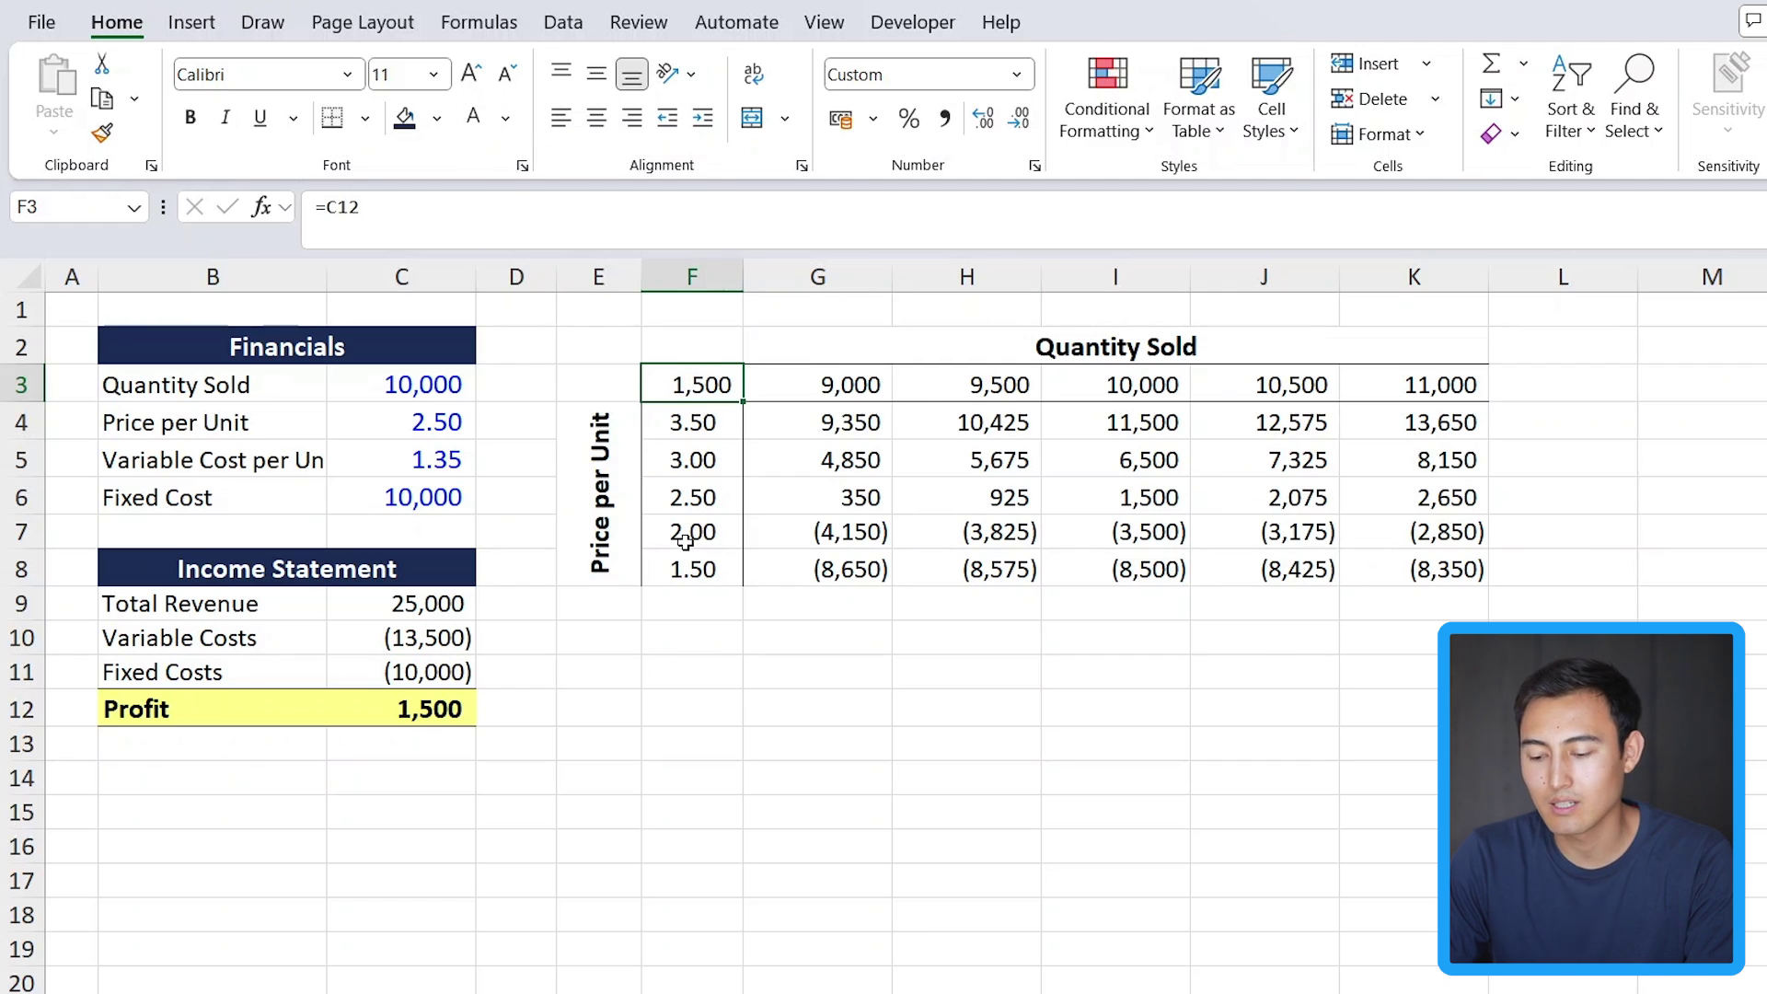
- Hide the profit link in the data table's corner cell F3 by setting its font colour to white
key("alt+h")
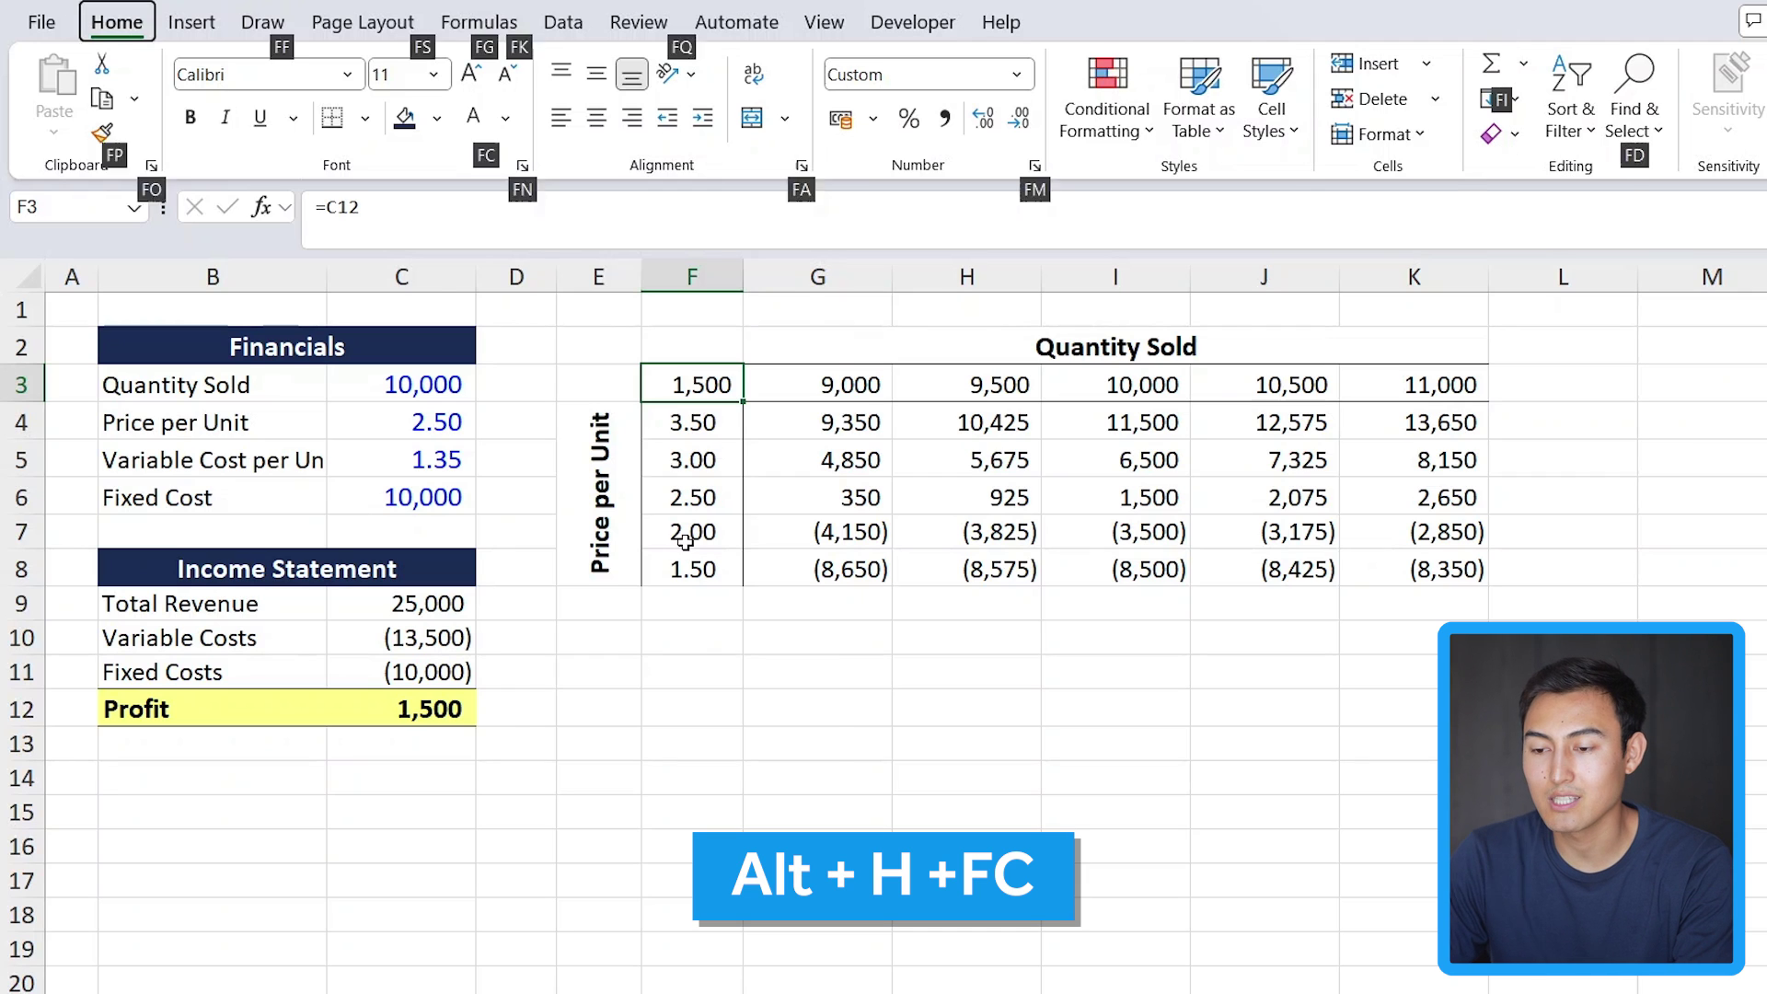
key("f")
key("c")
key("Down")
key("Return")
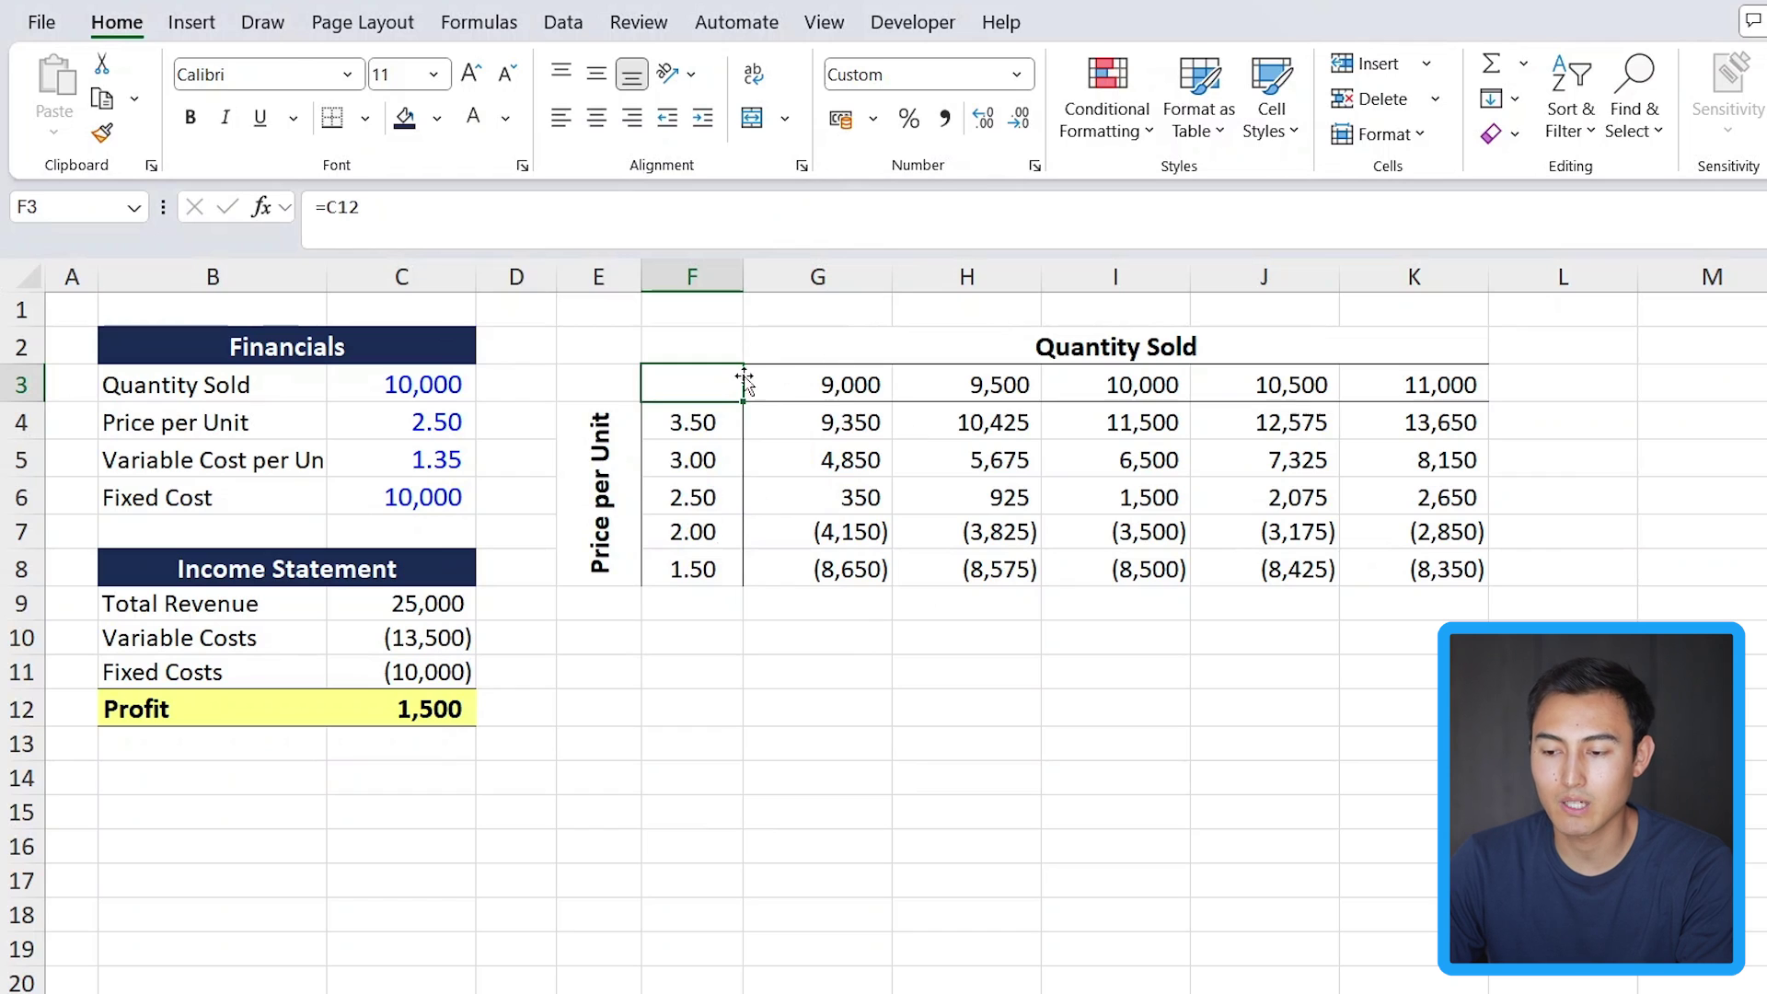
- Shade the central 3-by-3 block of data table results, H5:J7, with the lightest blue theme fill
key("Down")
key("Right")
key("Right")
key("Down")
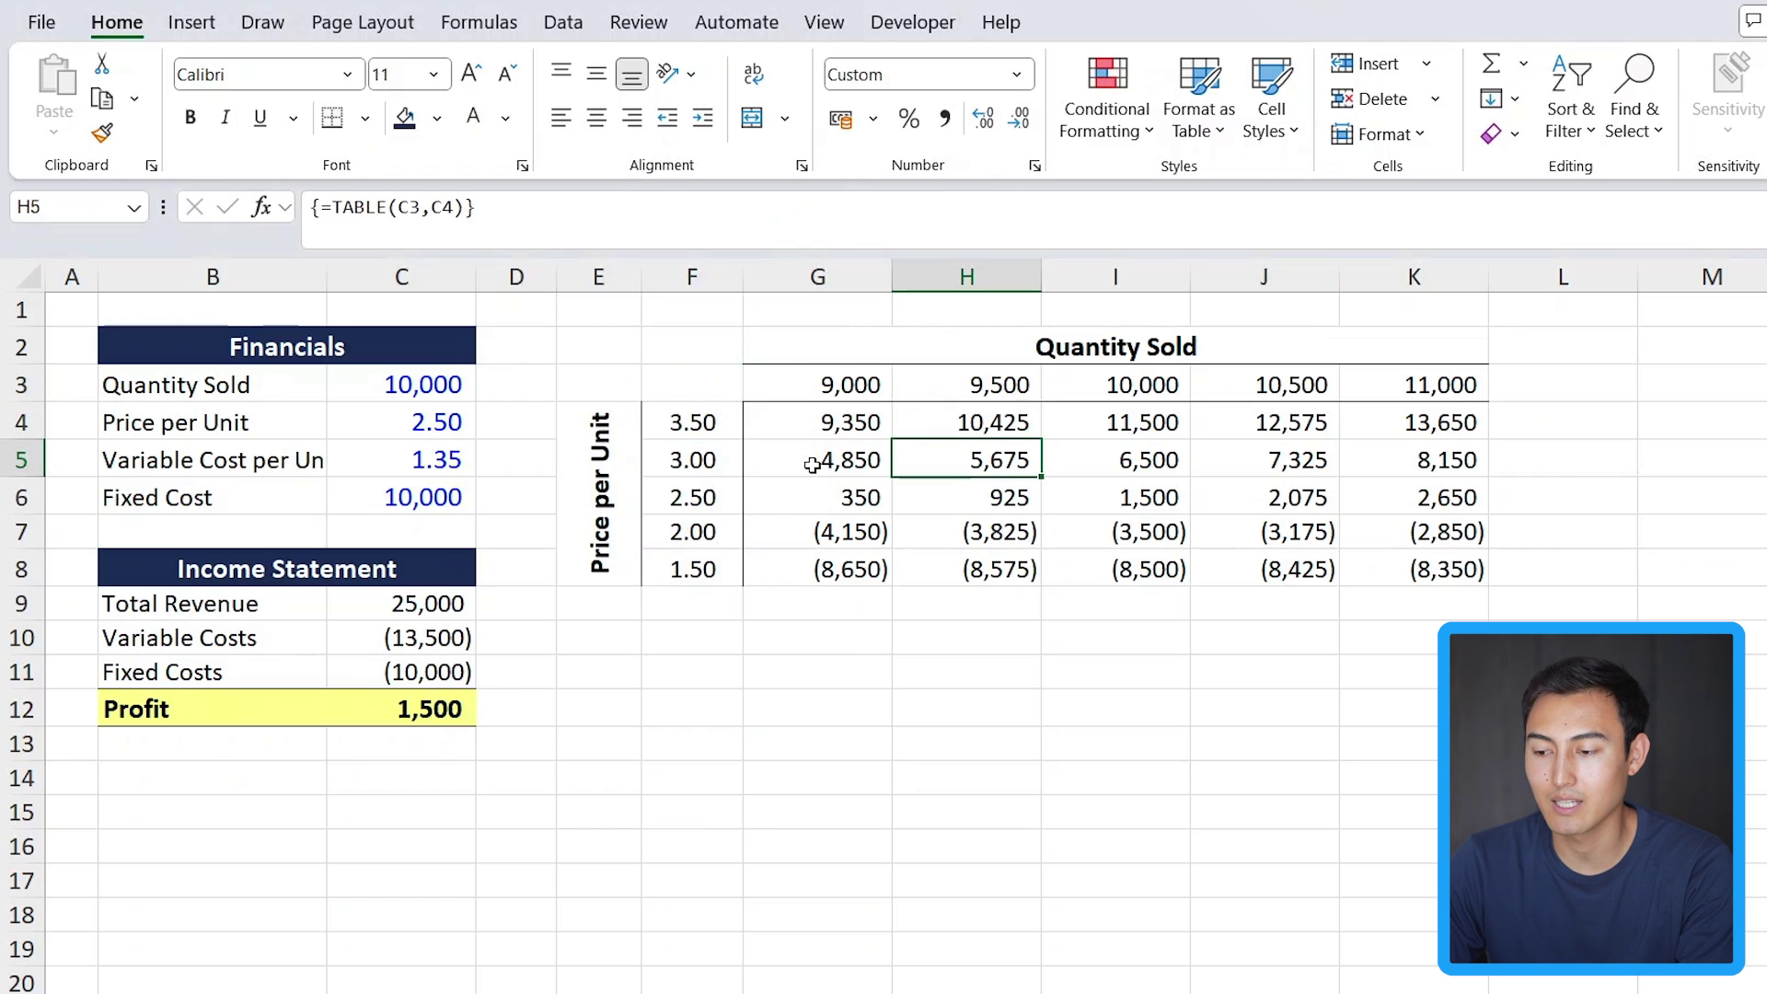
key("shift+Down")
key("shift+Down")
key("shift+Right")
key("shift+Right")
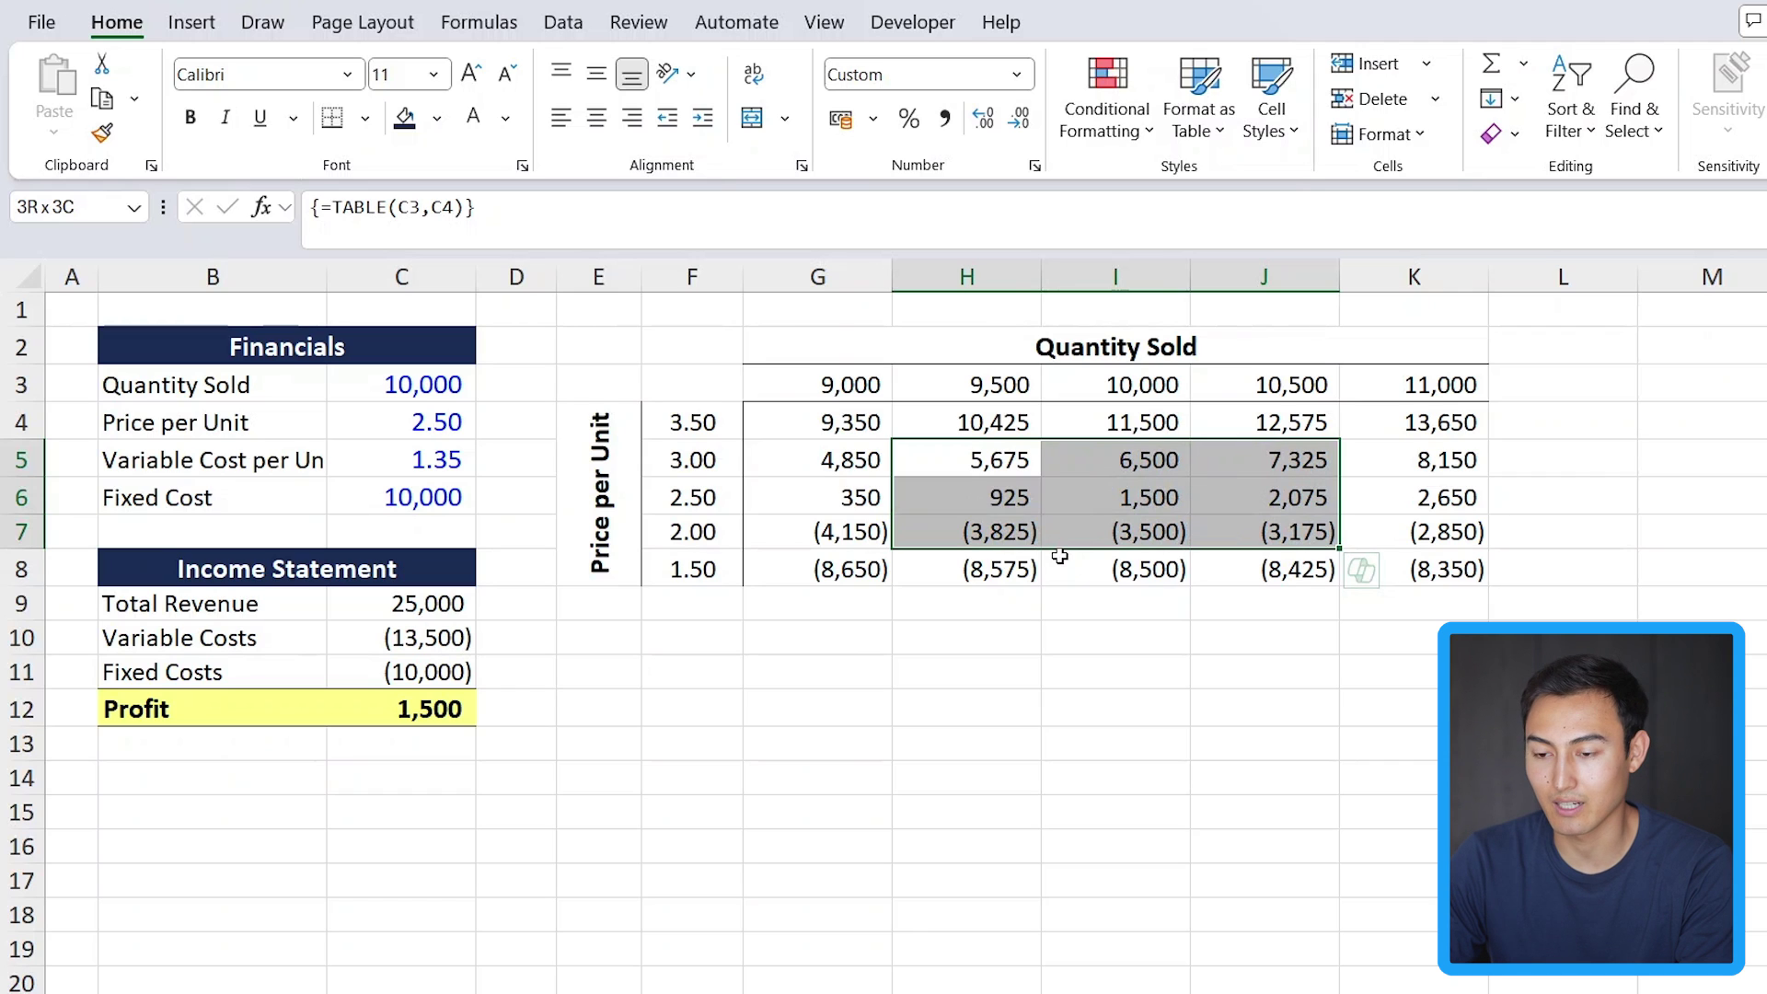
key("alt+h")
key("h")
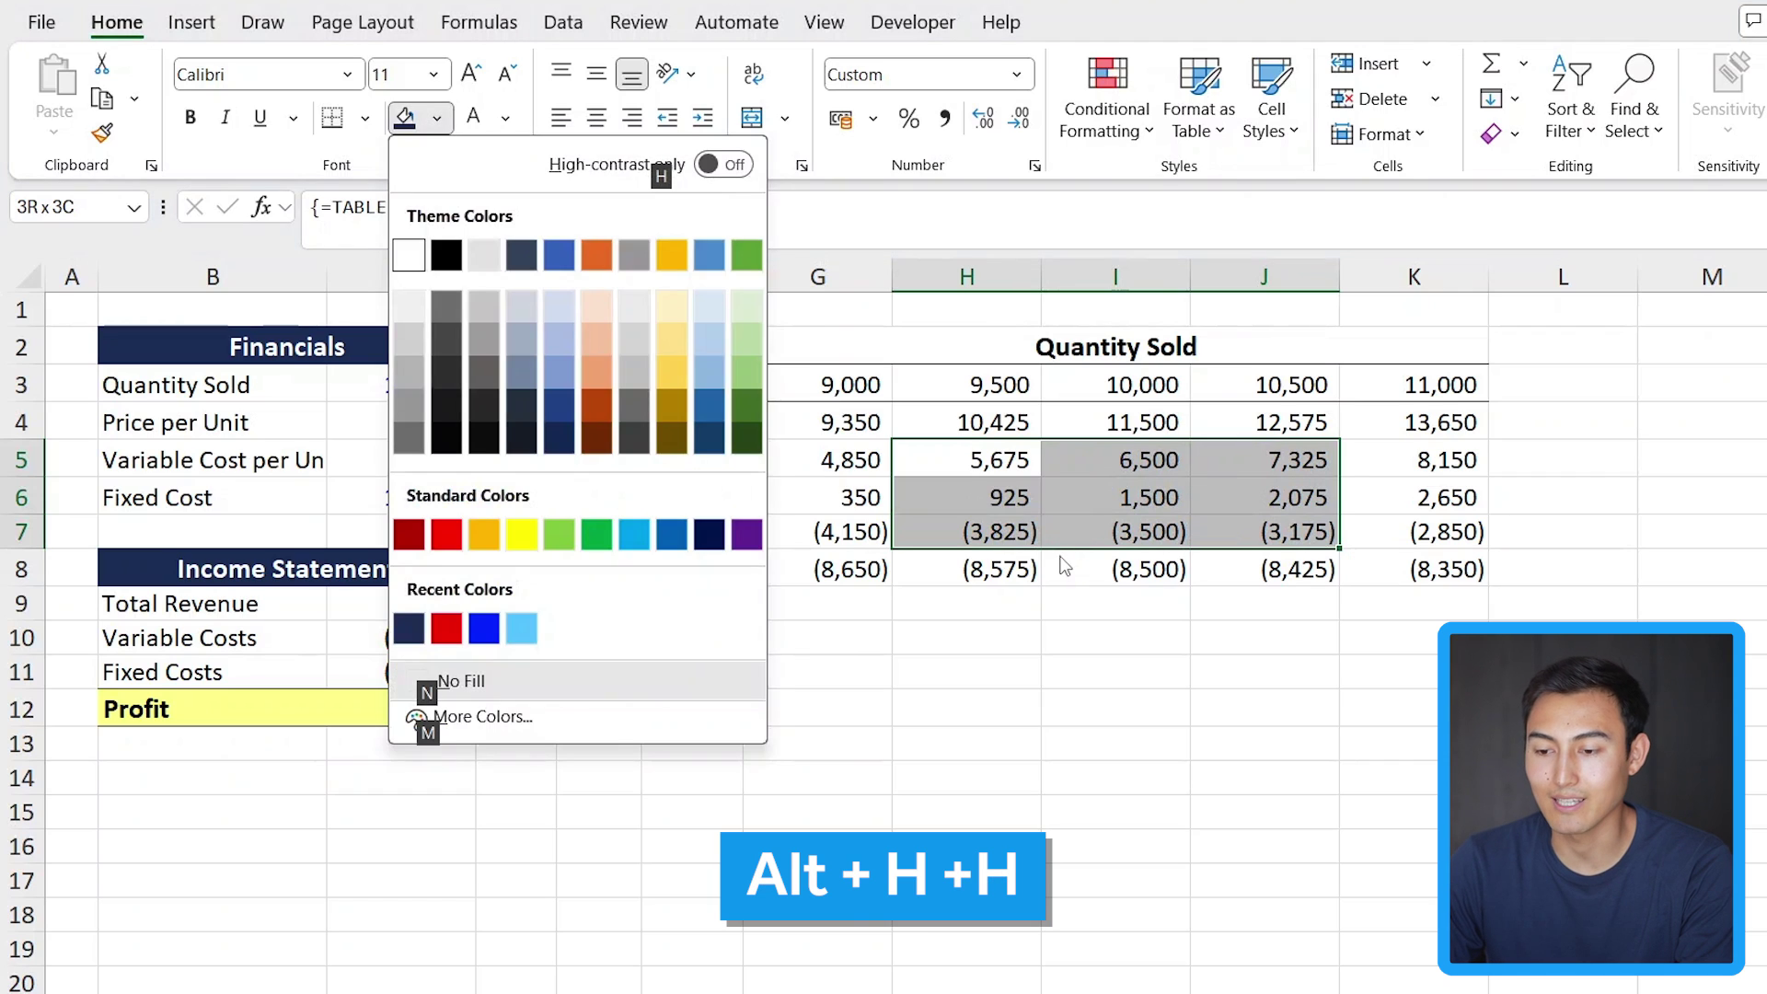
key("Down")
key("Right")
key("Right")
key("Right")
key("Right")
key("Return")
- Highlight the base-case result in I6 with a darker blue theme fill and move the selection off the table to I1
key("Down")
key("Right")
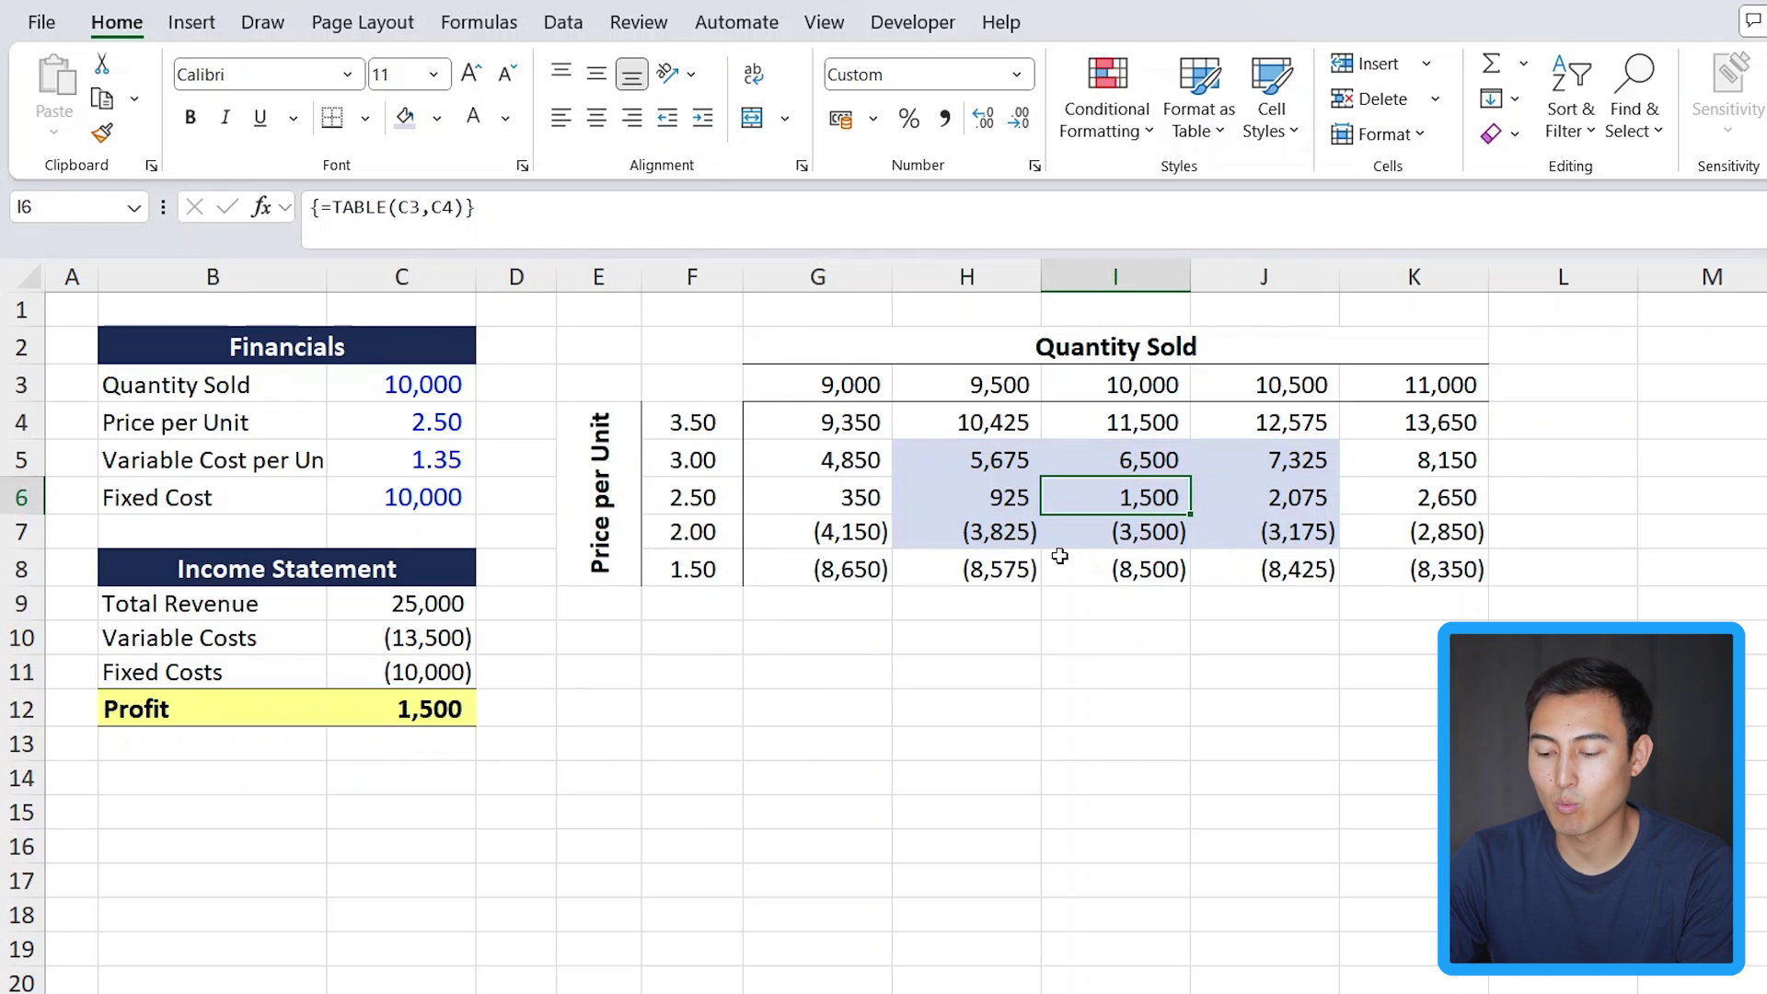
key("alt+h")
key("h")
key("Down")
key("Down")
key("Down")
key("Left")
key("Left")
key("Right")
key("Right")
key("Down")
key("Return")
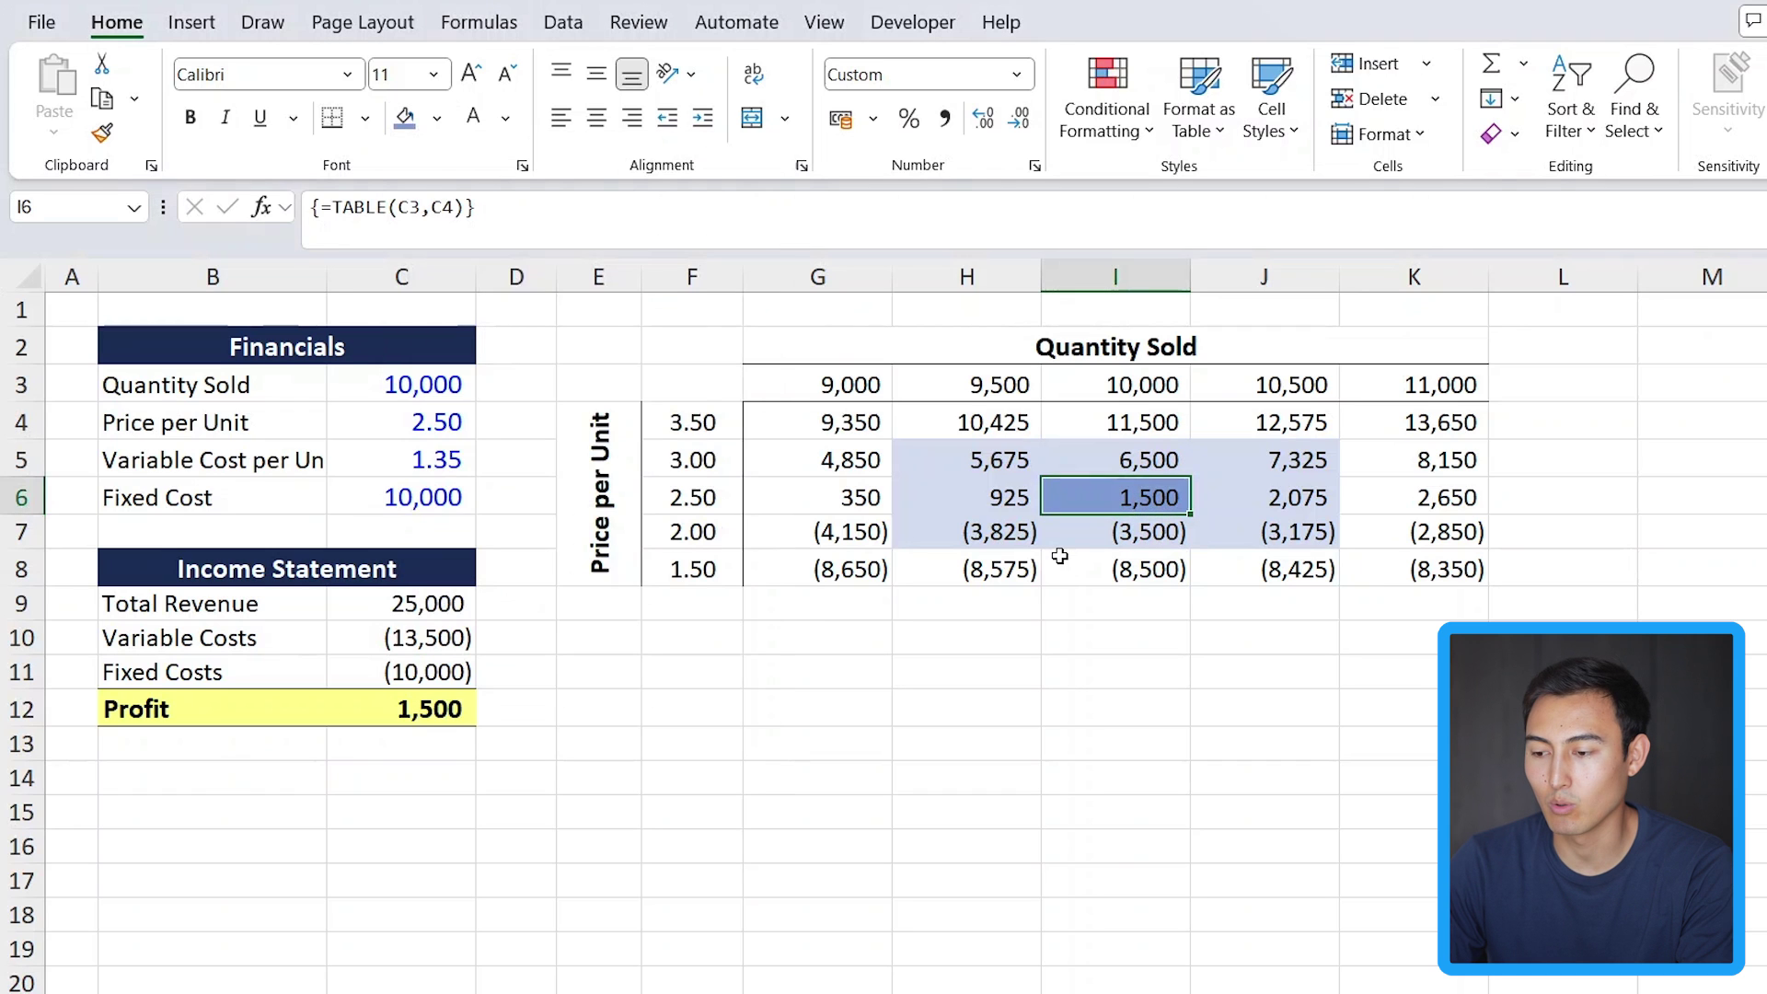
key("ctrl+Up")
key("ctrl+Up")
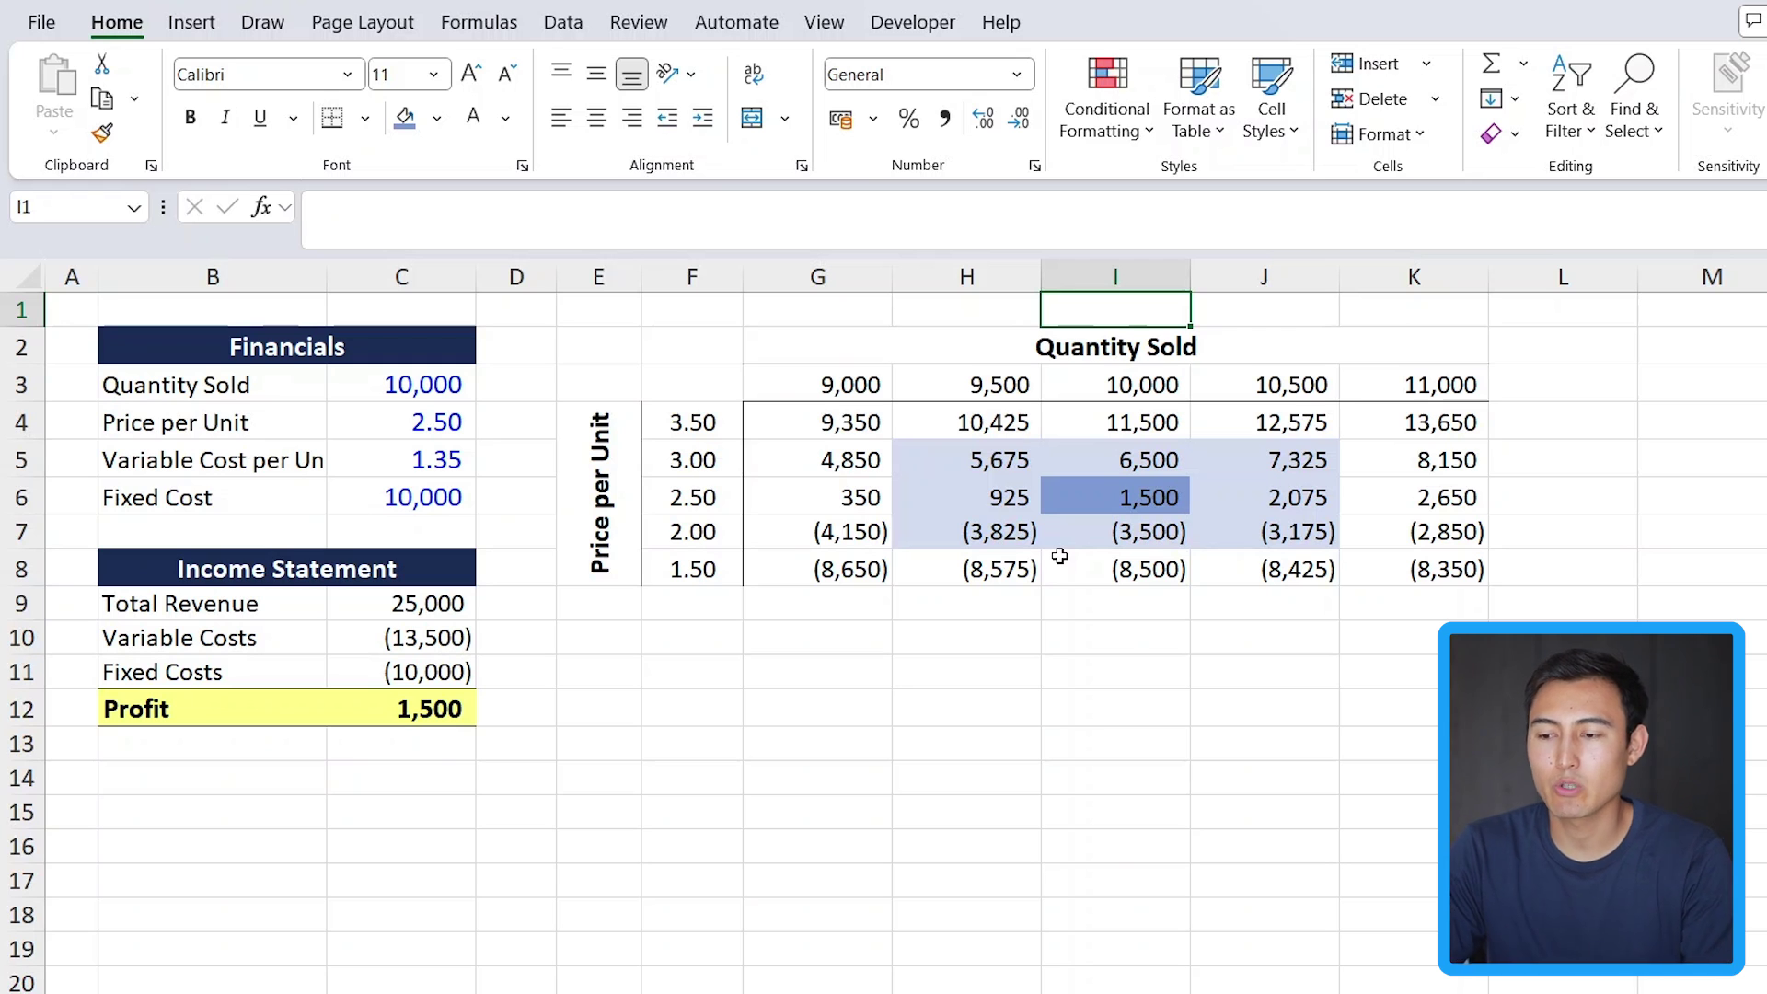
left_click(913, 22)
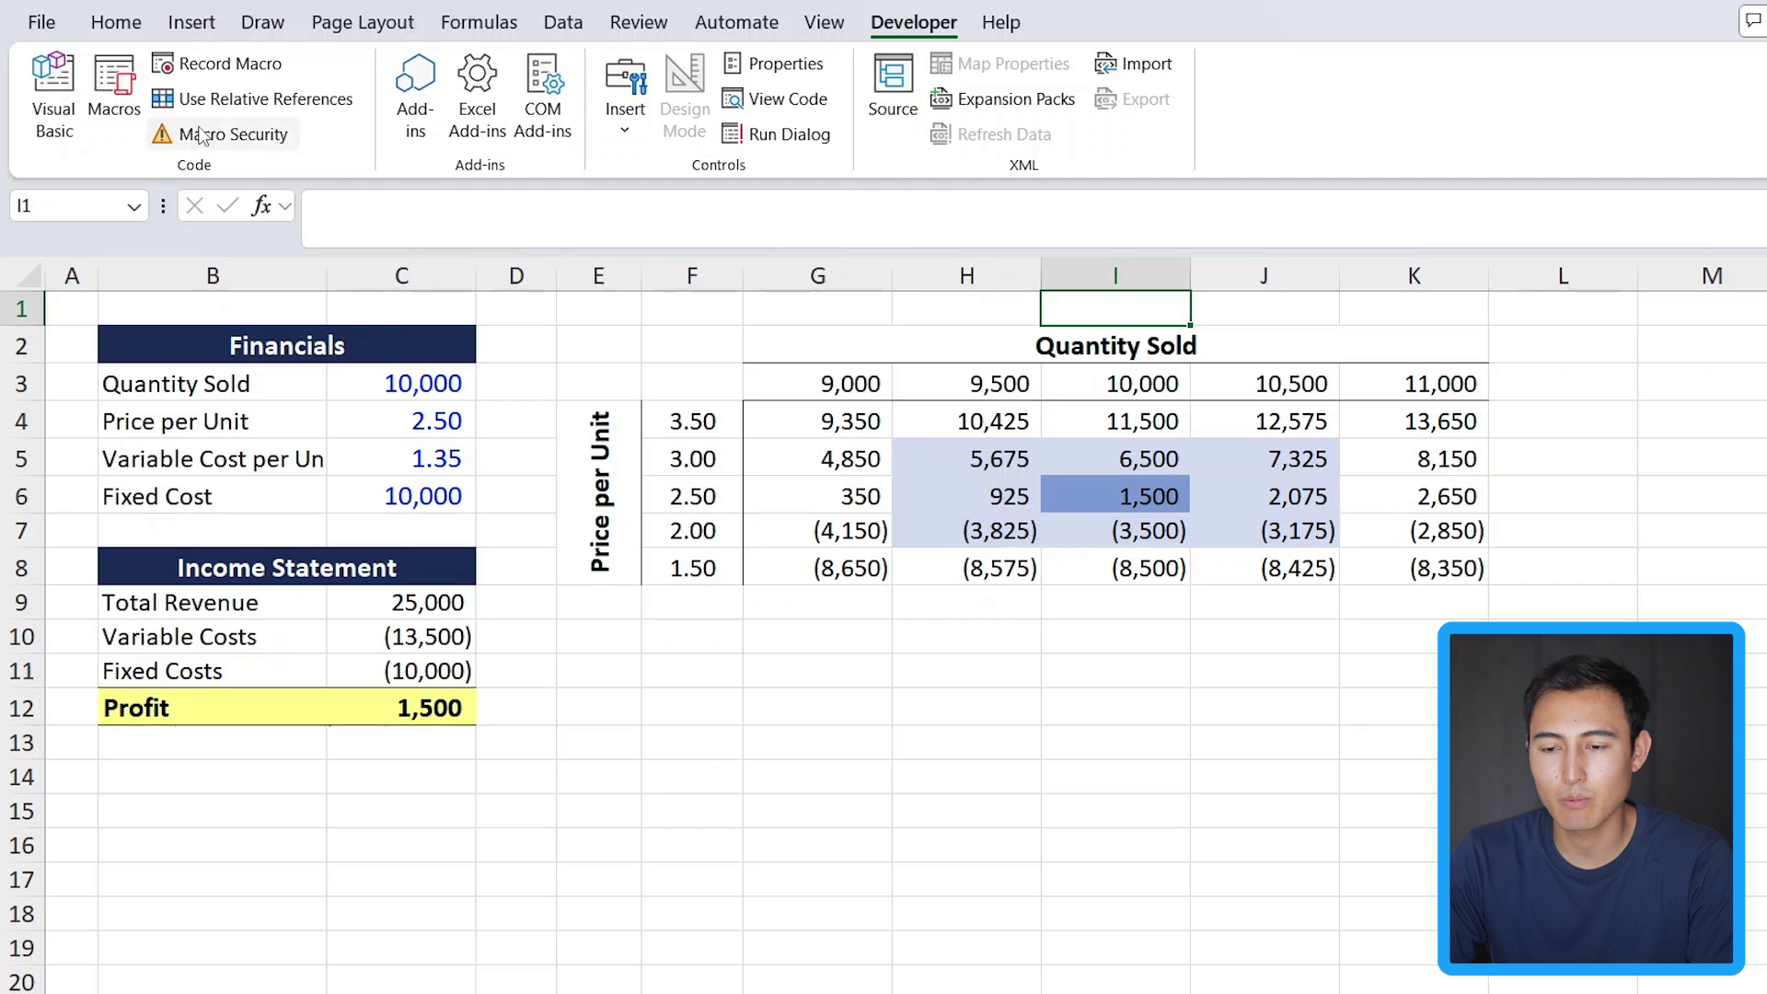
left_click(234, 72)
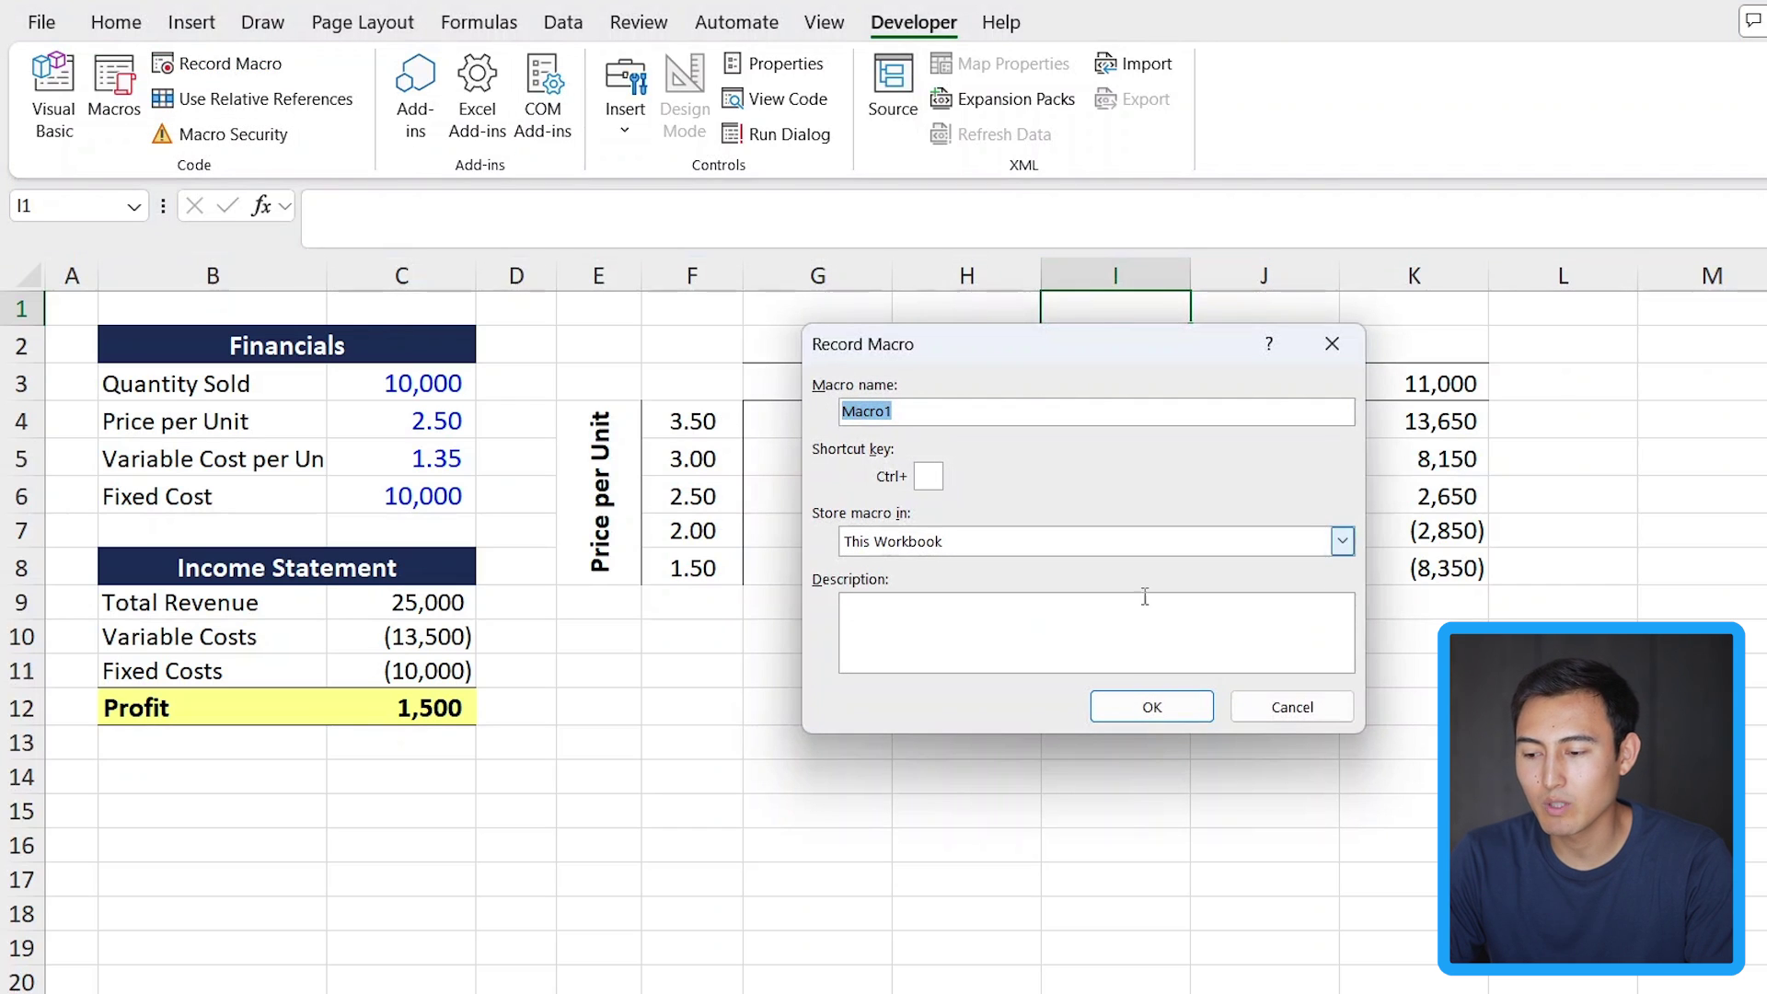
left_click(1334, 347)
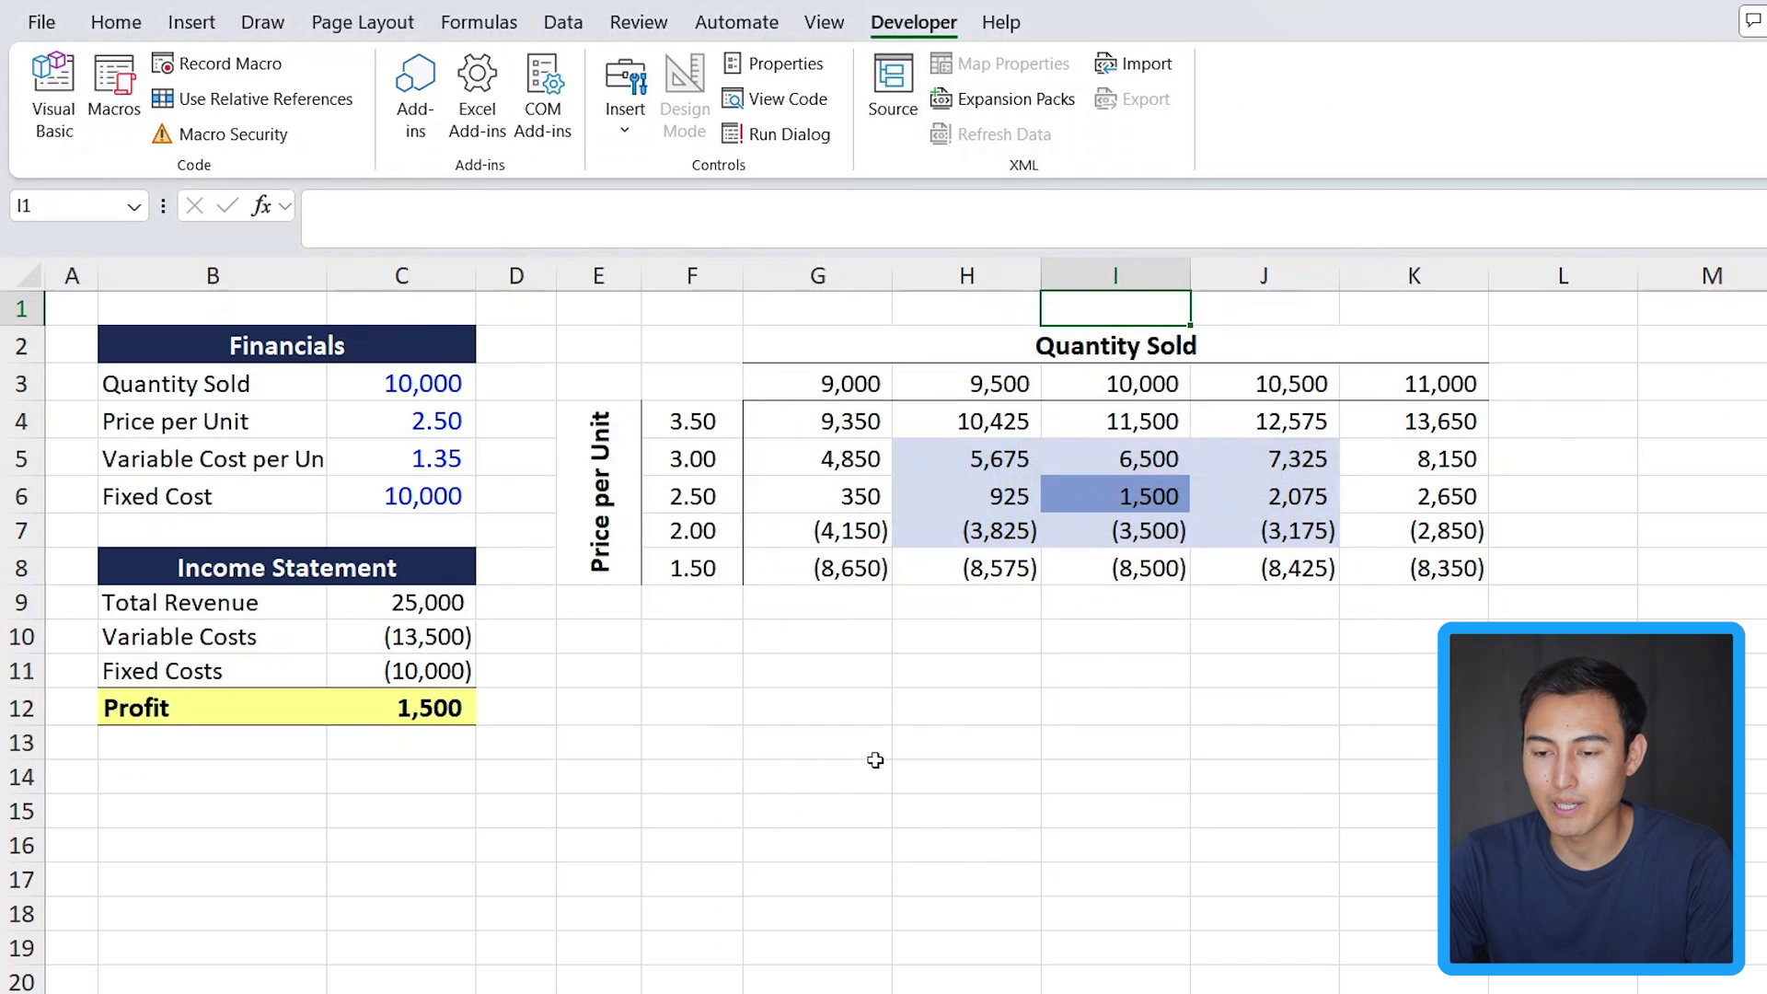